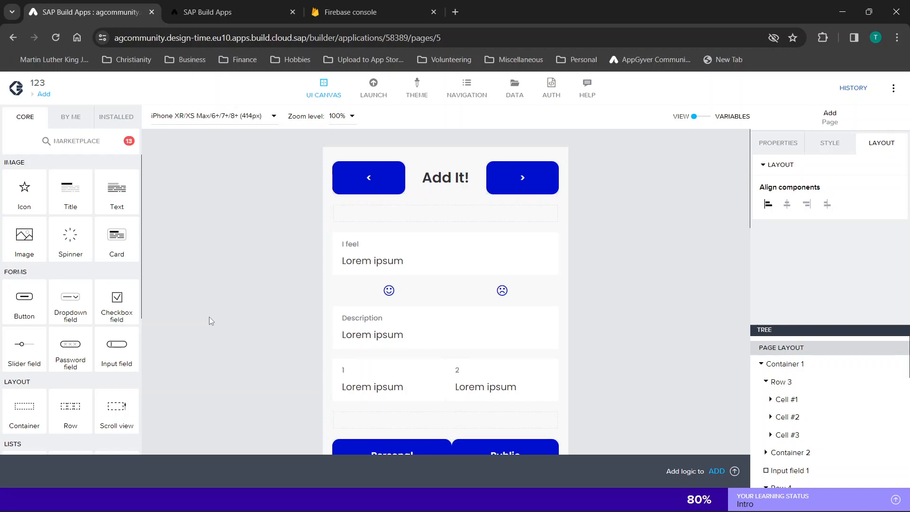
- Examine the Add page's layout in the builder, its running preview and the Firebase console's project list
{"action": "scroll", "coordinate": [210, 317], "scroll_direction": "down", "scroll_amount": 6}
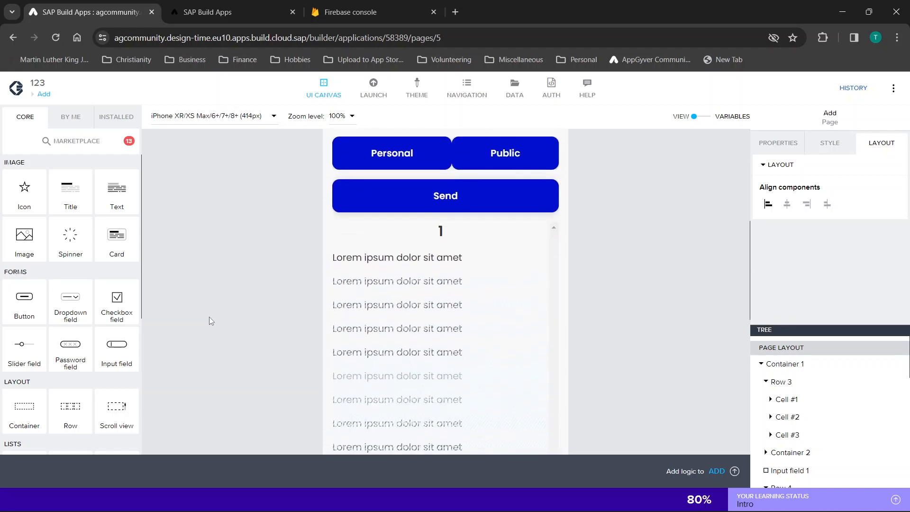
{"action": "scroll", "coordinate": [209, 317], "scroll_direction": "up", "scroll_amount": 6}
{"action": "scroll", "coordinate": [210, 317], "scroll_direction": "down", "scroll_amount": 1}
{"action": "left_click", "coordinate": [228, 11]}
{"action": "scroll", "coordinate": [430, 182], "scroll_direction": "down", "scroll_amount": 3}
{"action": "scroll", "coordinate": [430, 182], "scroll_direction": "up", "scroll_amount": 3}
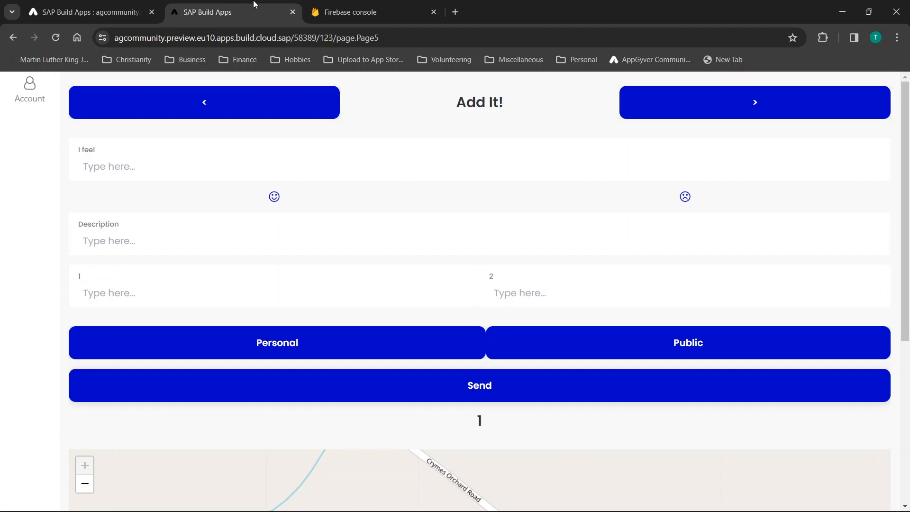
{"action": "left_click", "coordinate": [131, 13]}
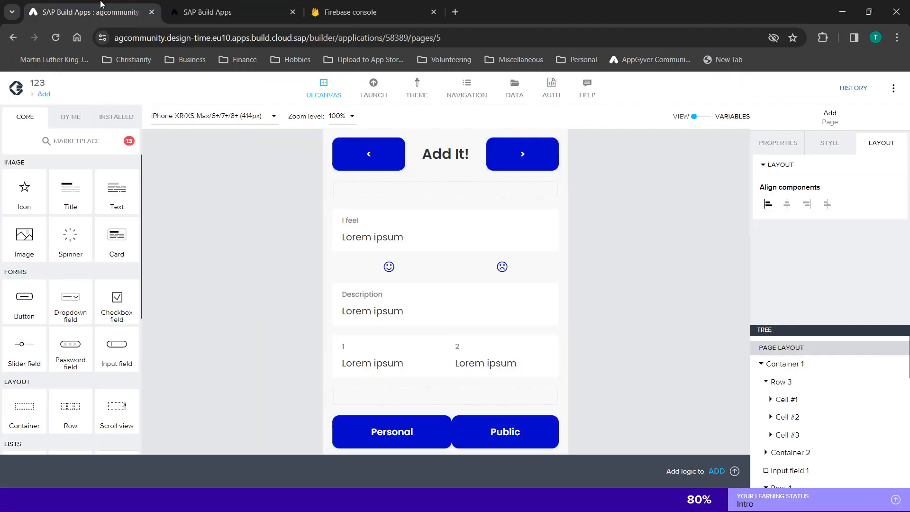
{"action": "left_click", "coordinate": [364, 11]}
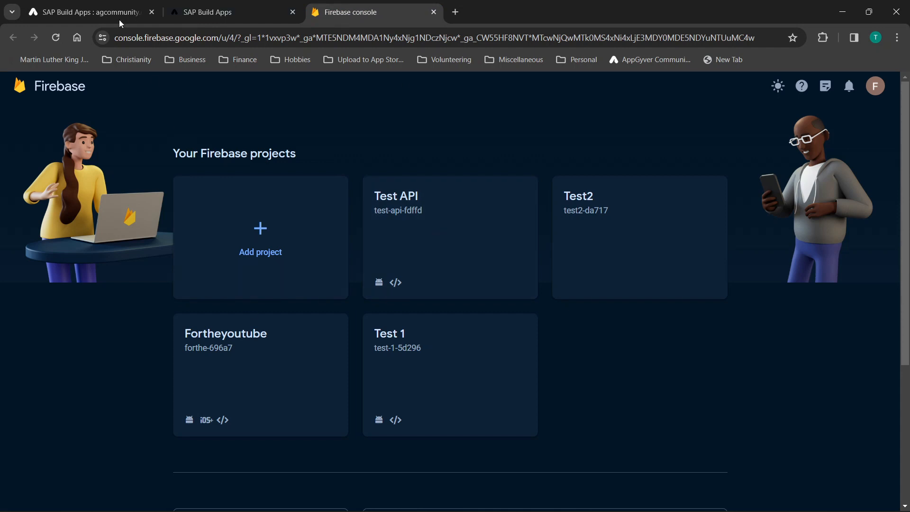
{"action": "left_click", "coordinate": [72, 11]}
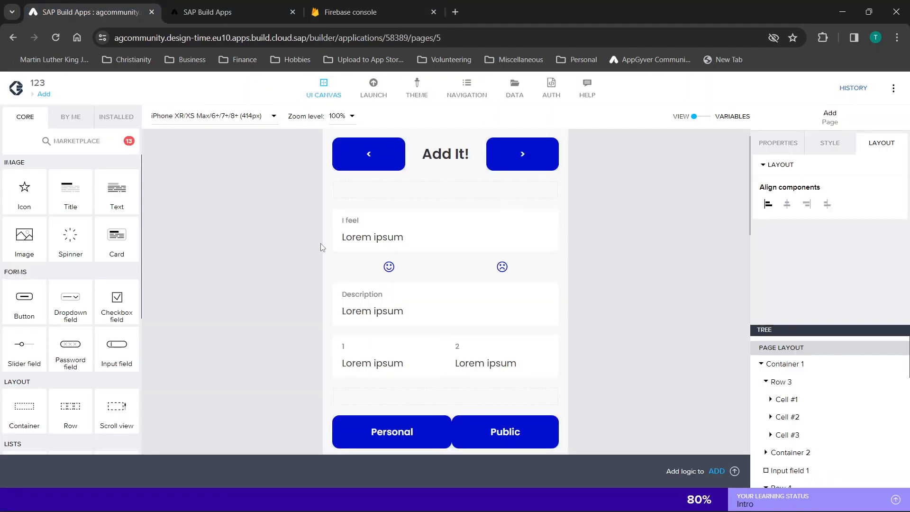
{"action": "scroll", "coordinate": [321, 246], "scroll_direction": "down", "scroll_amount": 4}
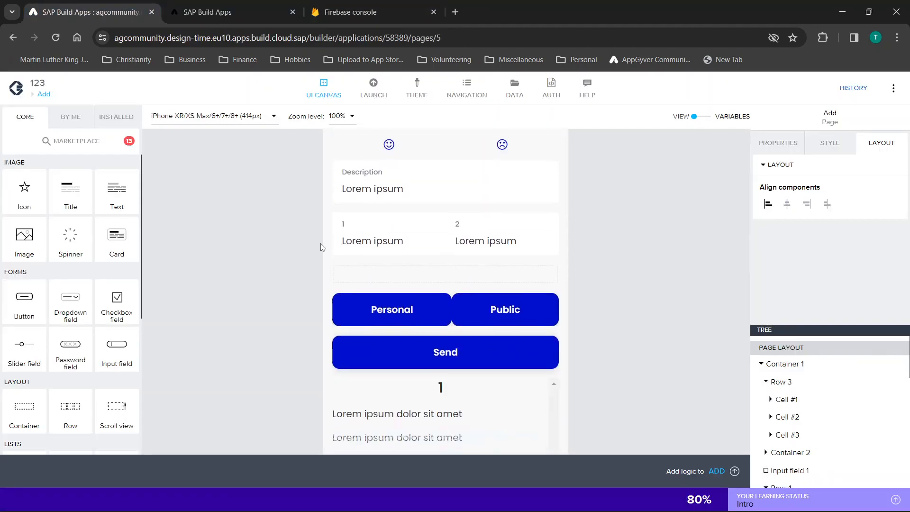
{"action": "scroll", "coordinate": [321, 247], "scroll_direction": "up", "scroll_amount": 4}
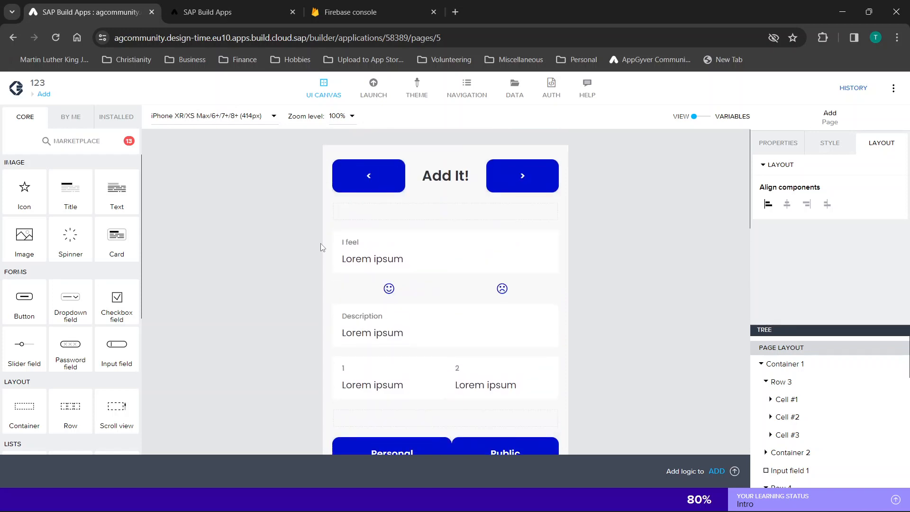
{"action": "left_click", "coordinate": [191, 14]}
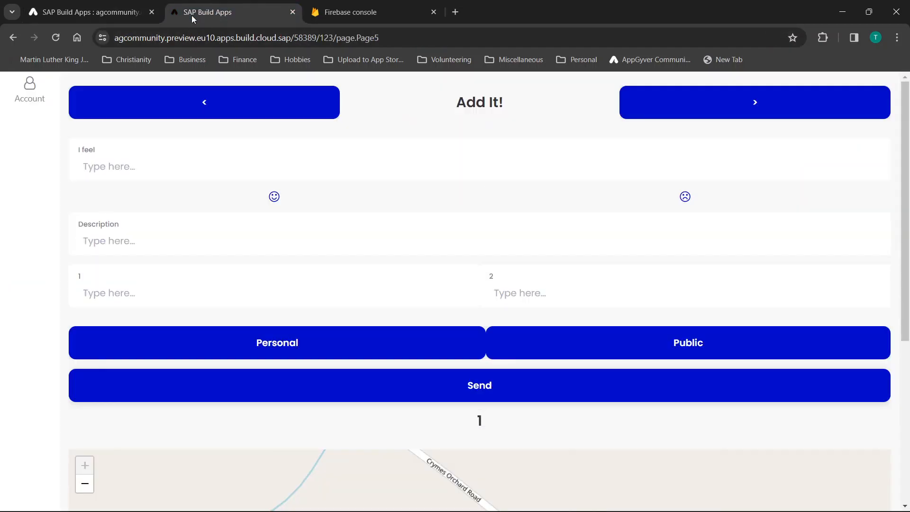
{"action": "scroll", "coordinate": [346, 282], "scroll_direction": "down", "scroll_amount": 4}
{"action": "scroll", "coordinate": [347, 282], "scroll_direction": "up", "scroll_amount": 4}
{"action": "left_click", "coordinate": [82, 10]}
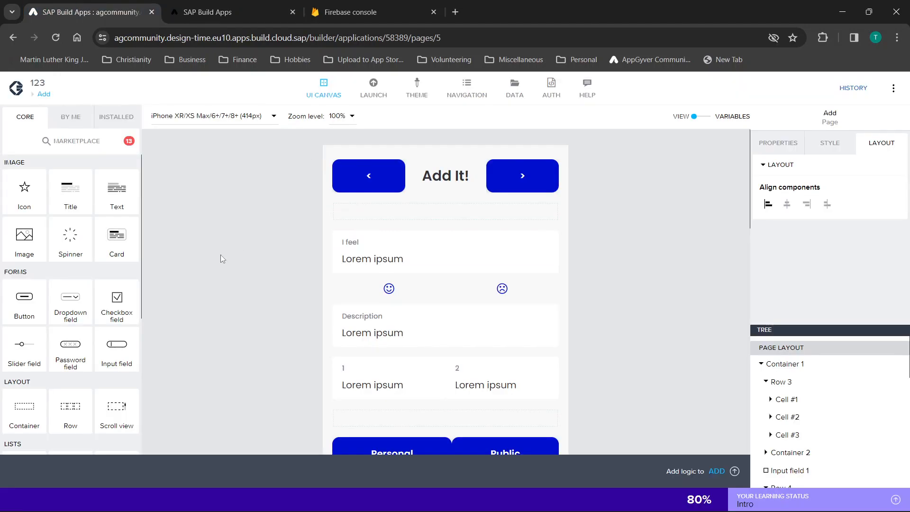
{"action": "scroll", "coordinate": [221, 254], "scroll_direction": "down", "scroll_amount": 1}
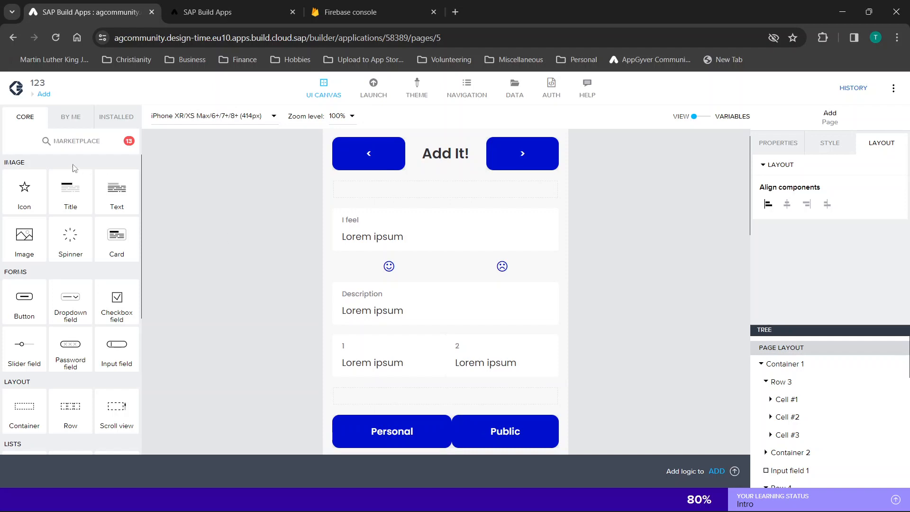
- Review the app's page list and its authentication method and initial view settings
{"action": "left_click", "coordinate": [44, 94]}
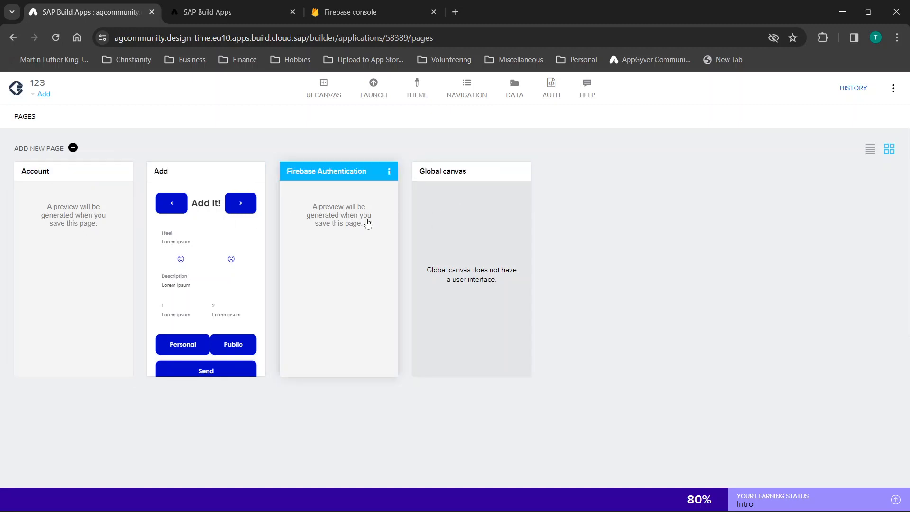
{"action": "left_click", "coordinate": [550, 88]}
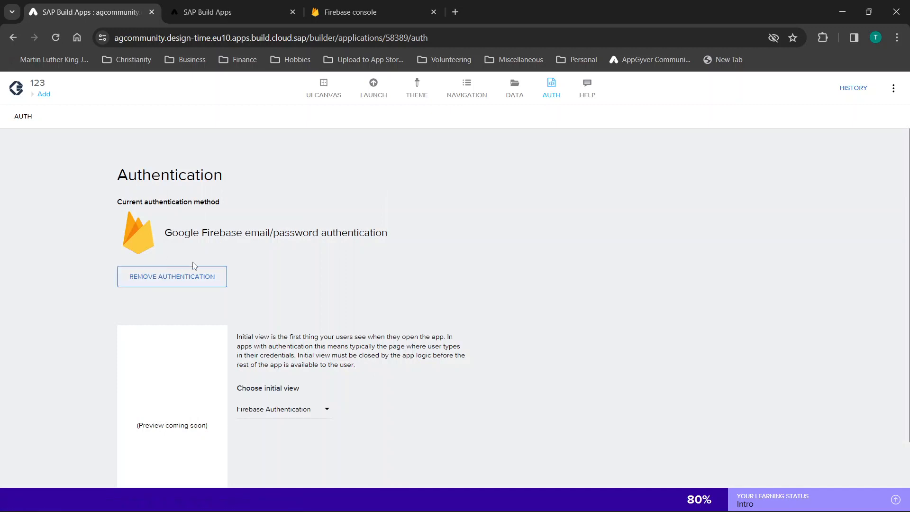
{"action": "scroll", "coordinate": [164, 276], "scroll_direction": "down", "scroll_amount": 1}
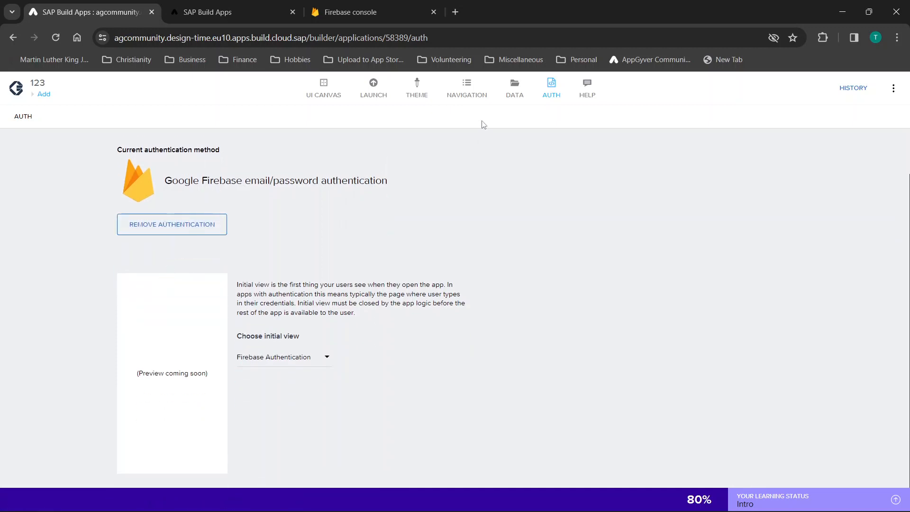
- Open the app's Google Firebase data configuration and examine its Android, web and project identifier fields
{"action": "left_click", "coordinate": [512, 104]}
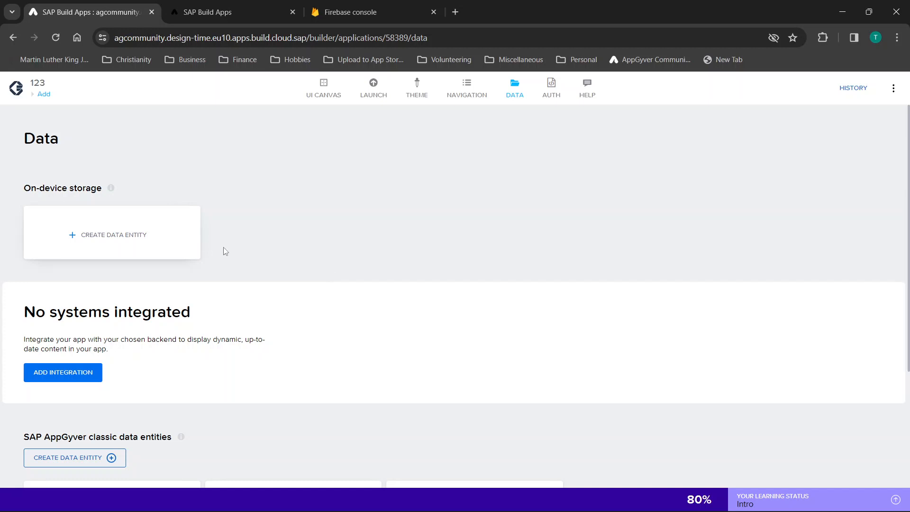
{"action": "scroll", "coordinate": [225, 251], "scroll_direction": "down", "scroll_amount": 3}
{"action": "scroll", "coordinate": [225, 251], "scroll_direction": "down", "scroll_amount": 1}
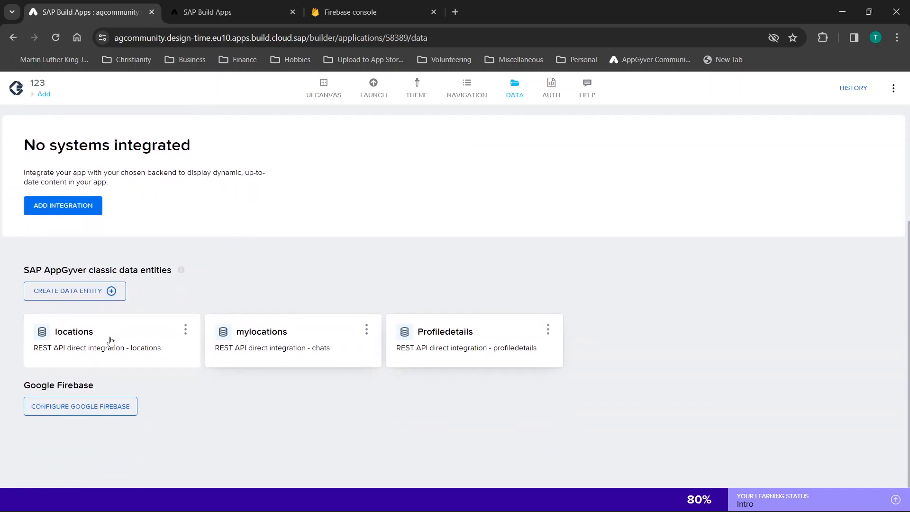
{"action": "left_click", "coordinate": [82, 408]}
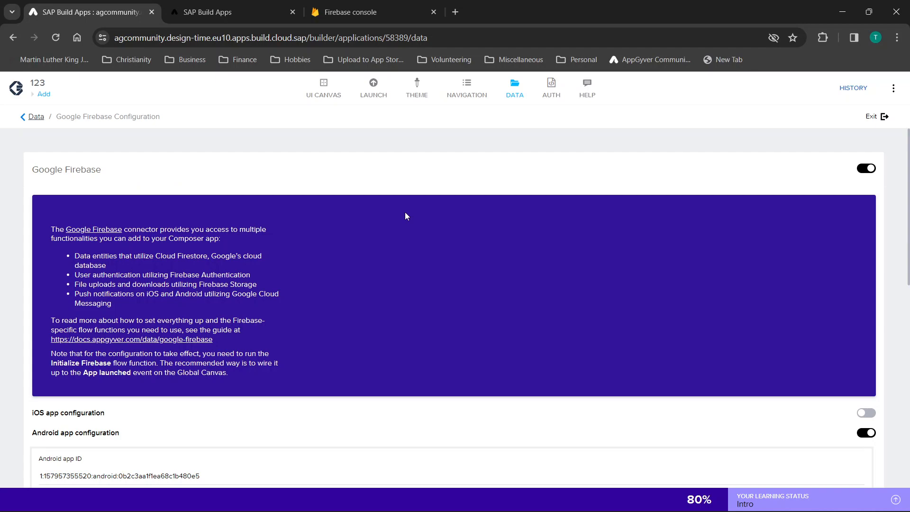
{"action": "scroll", "coordinate": [404, 216], "scroll_direction": "down", "scroll_amount": 4}
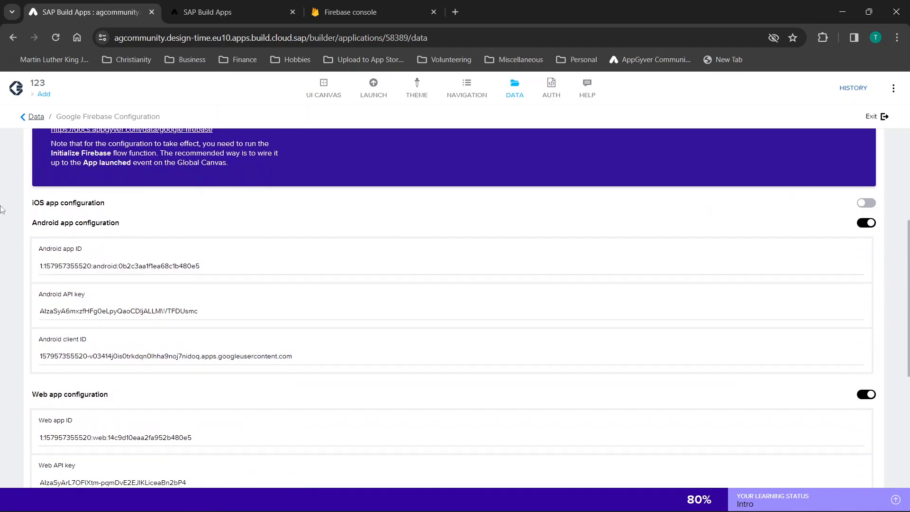
{"action": "scroll", "coordinate": [70, 223], "scroll_direction": "down", "scroll_amount": 4}
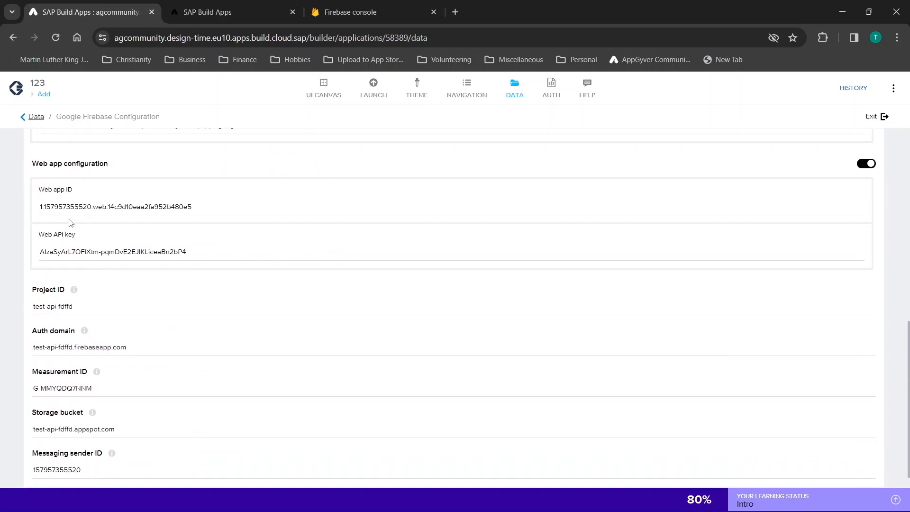
{"action": "scroll", "coordinate": [70, 223], "scroll_direction": "down", "scroll_amount": 1}
{"action": "scroll", "coordinate": [70, 223], "scroll_direction": "up", "scroll_amount": 5}
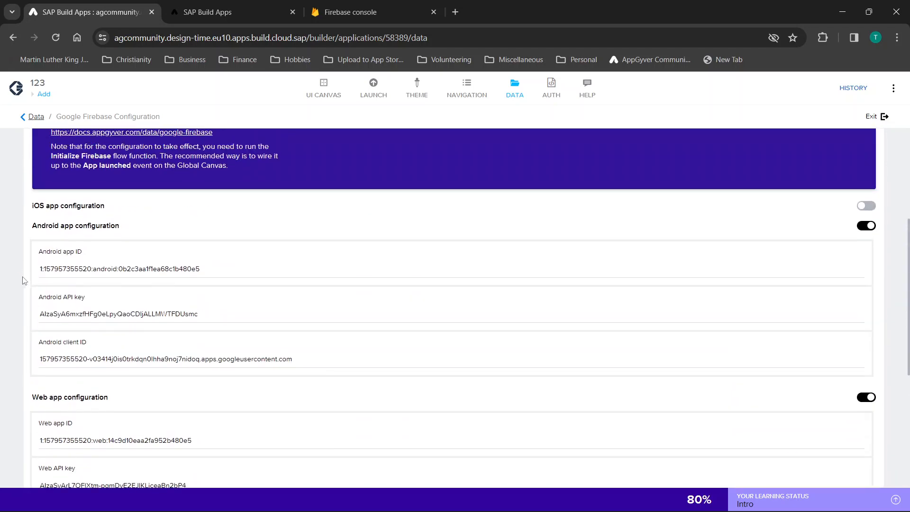
{"action": "left_click_drag", "start_coordinate": [54, 268], "coordinate": [239, 285]}
{"action": "left_click", "coordinate": [219, 273]}
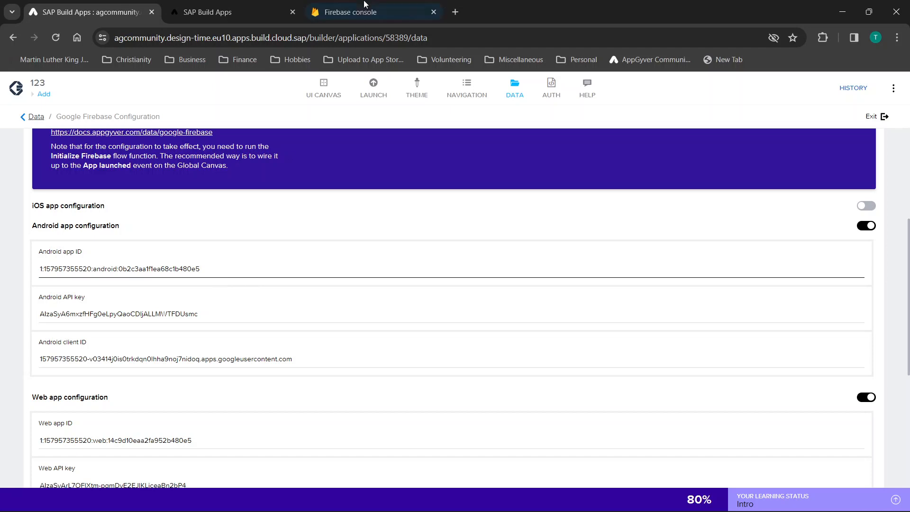
- Switch to the Firebase console, open the Test API project's settings and view the platform choices for adding an app
{"action": "left_click", "coordinate": [348, 17]}
{"action": "left_click", "coordinate": [403, 211]}
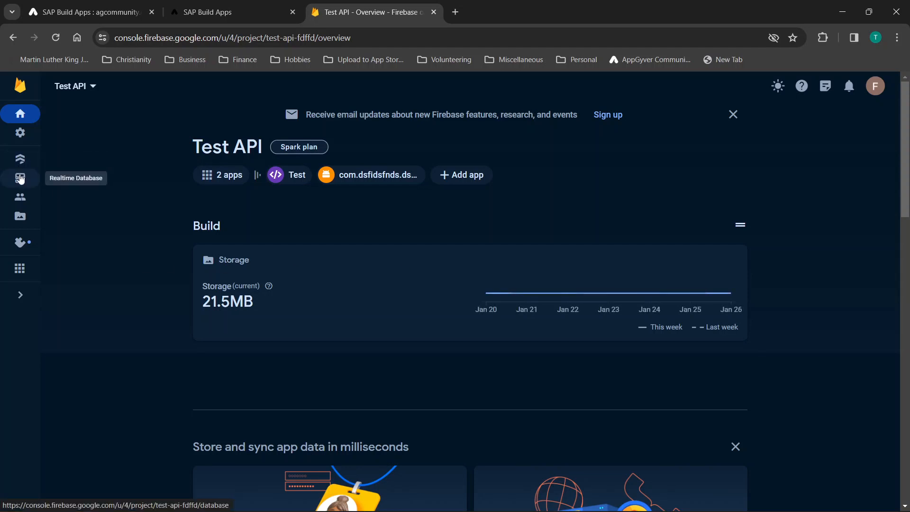
{"action": "mouse_move", "coordinate": [19, 135]}
{"action": "left_click", "coordinate": [98, 137]}
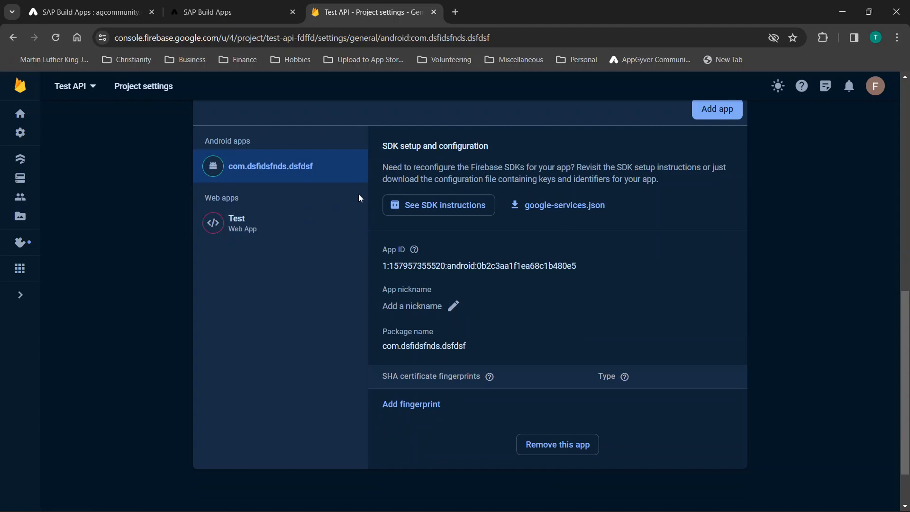
{"action": "left_click", "coordinate": [716, 108]}
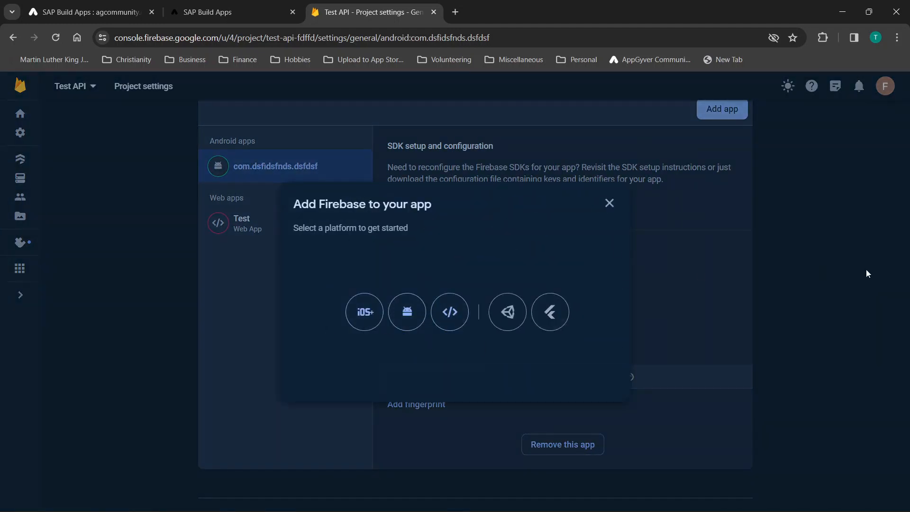
{"action": "left_click", "coordinate": [866, 271]}
- Download the Android app's google-services.json, open it in Visual Studio Code and close the release notes
{"action": "scroll", "coordinate": [513, 243], "scroll_direction": "down", "scroll_amount": 1}
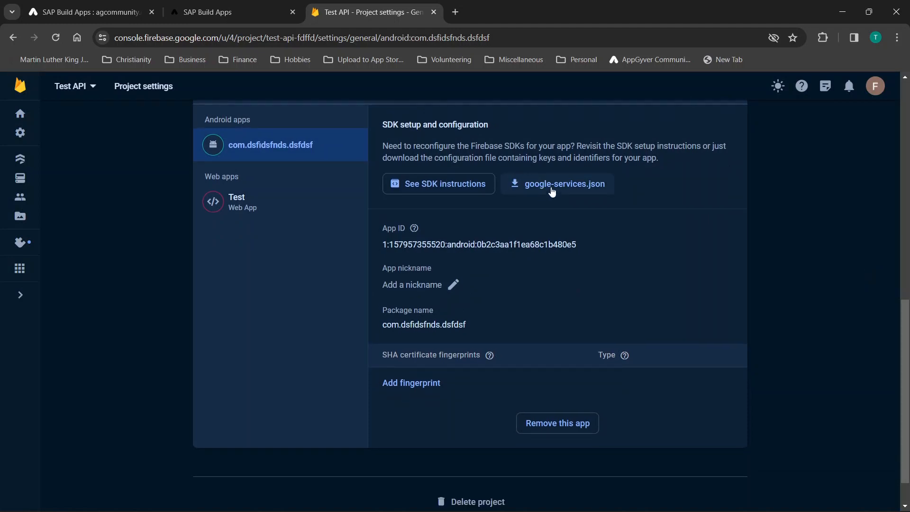
{"action": "scroll", "coordinate": [540, 196], "scroll_direction": "up", "scroll_amount": 2}
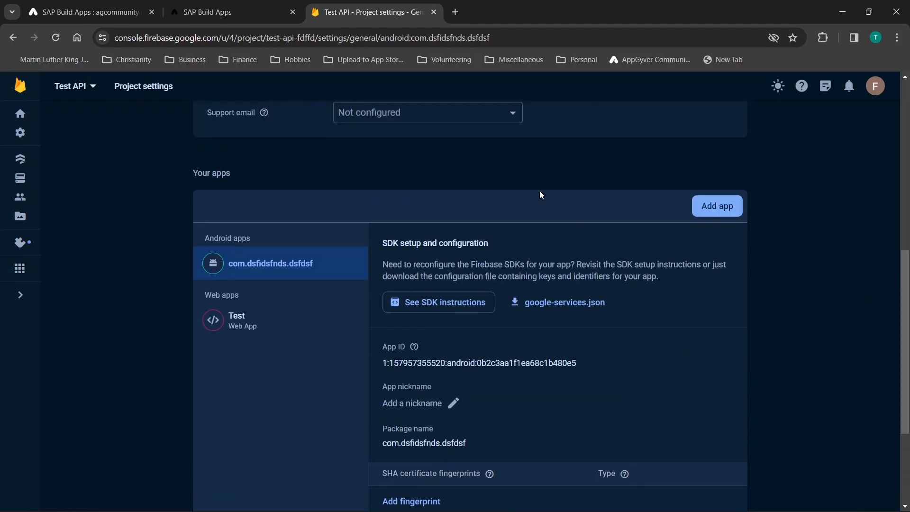
{"action": "scroll", "coordinate": [569, 307], "scroll_direction": "down", "scroll_amount": 1}
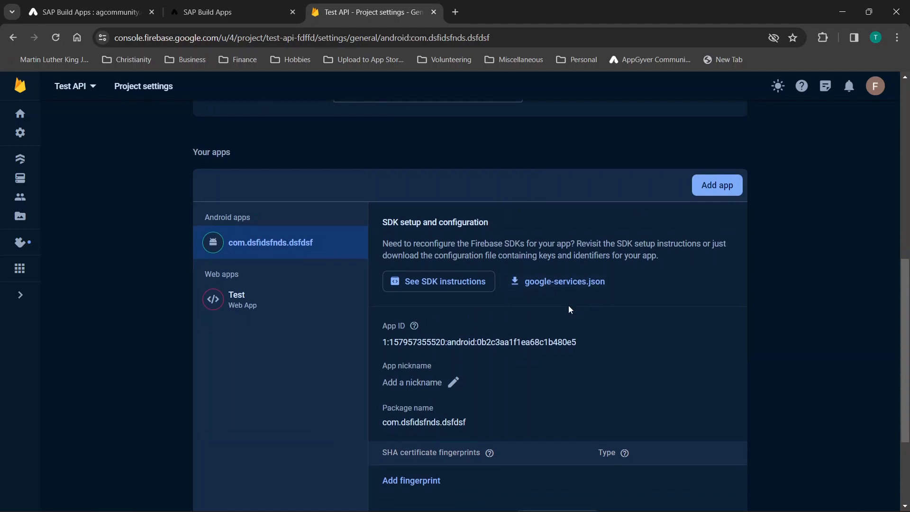
{"action": "left_click", "coordinate": [553, 286]}
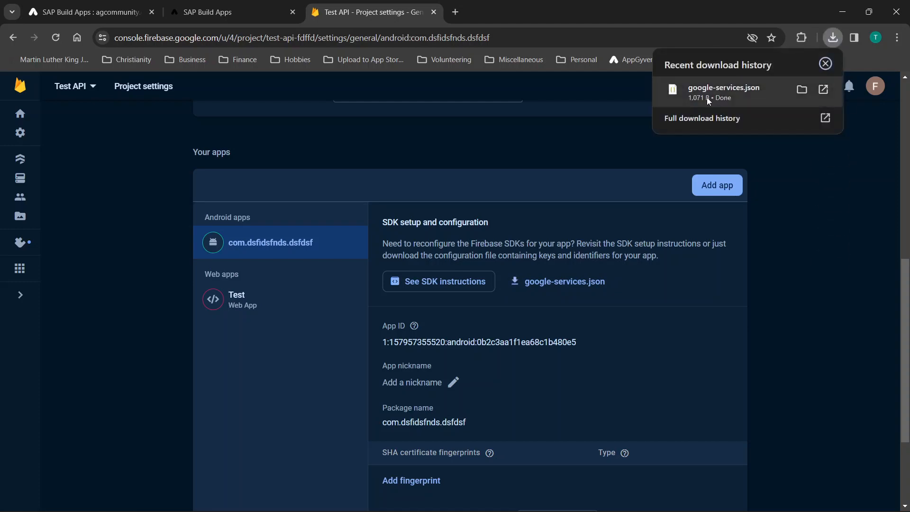
{"action": "left_click", "coordinate": [702, 96]}
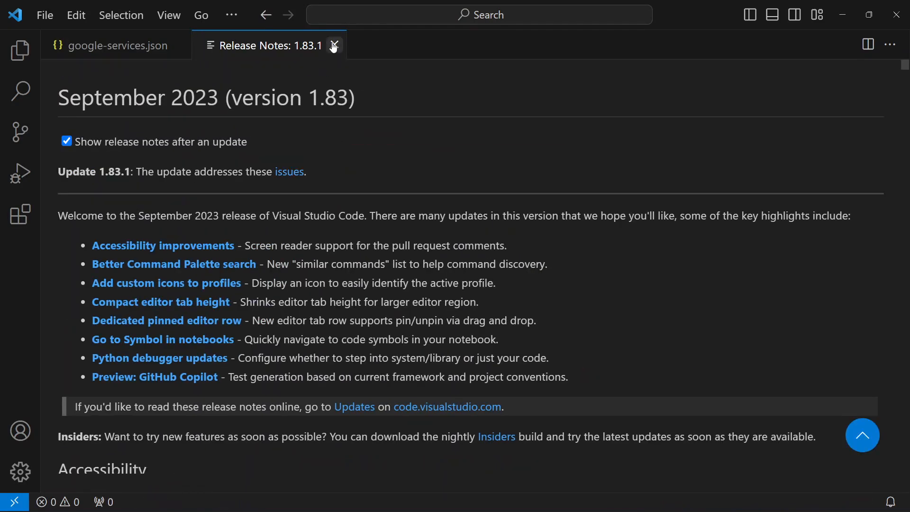
{"action": "left_click", "coordinate": [335, 46]}
- Examine the API key and client ID entries in google-services.json
{"action": "scroll", "coordinate": [322, 249], "scroll_direction": "down", "scroll_amount": 7}
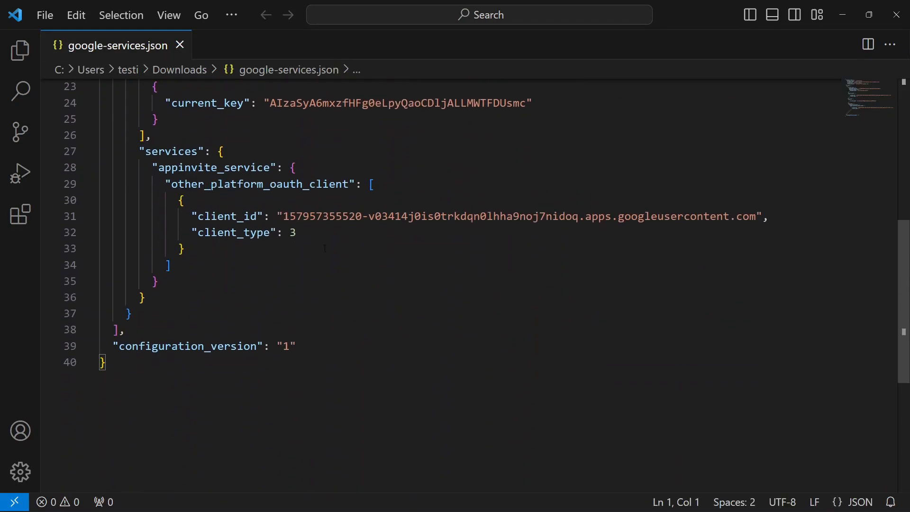
{"action": "scroll", "coordinate": [389, 186], "scroll_direction": "up", "scroll_amount": 2}
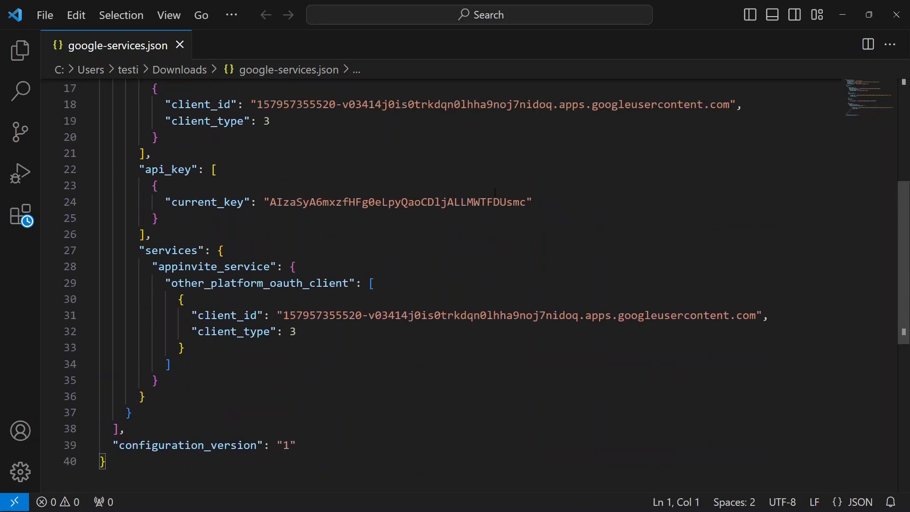
{"action": "scroll", "coordinate": [495, 192], "scroll_direction": "up", "scroll_amount": 2}
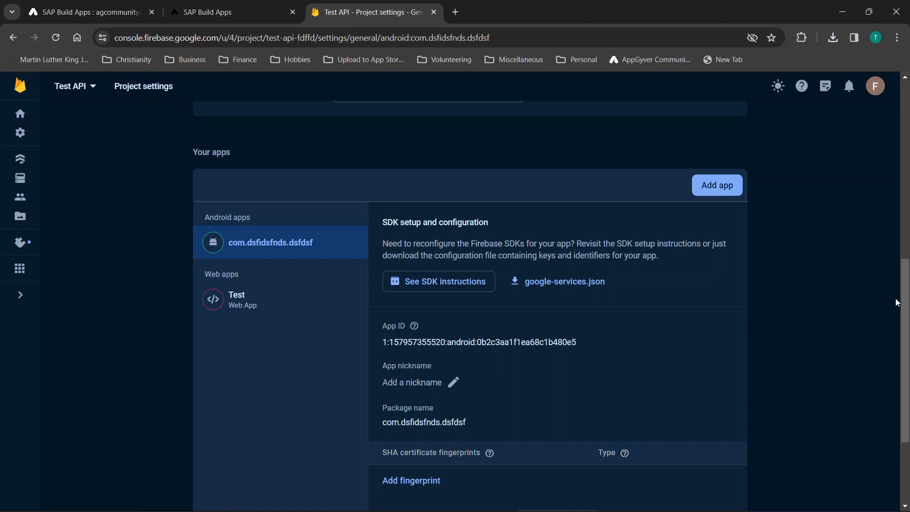
- Examine the Test web app's Firebase SDK configuration in the project settings and return to the running app preview
{"action": "left_click", "coordinate": [238, 303]}
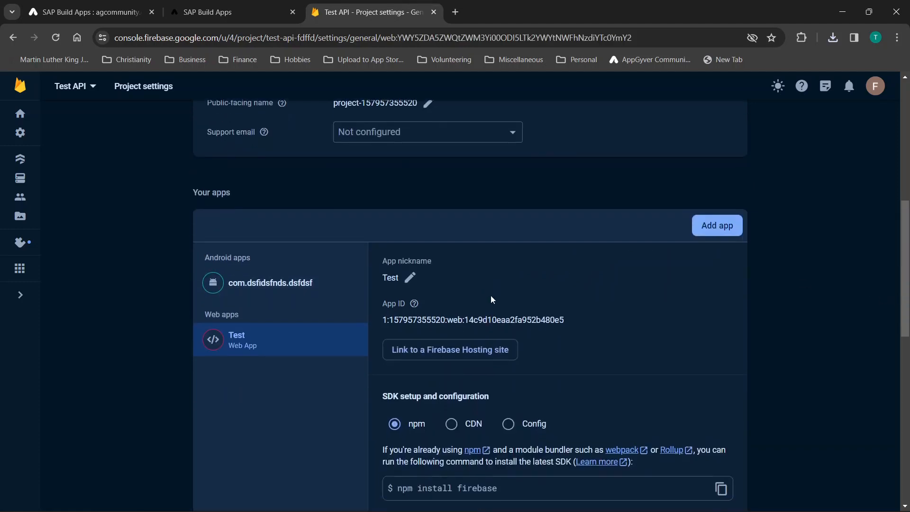
{"action": "scroll", "coordinate": [491, 299], "scroll_direction": "down", "scroll_amount": 8}
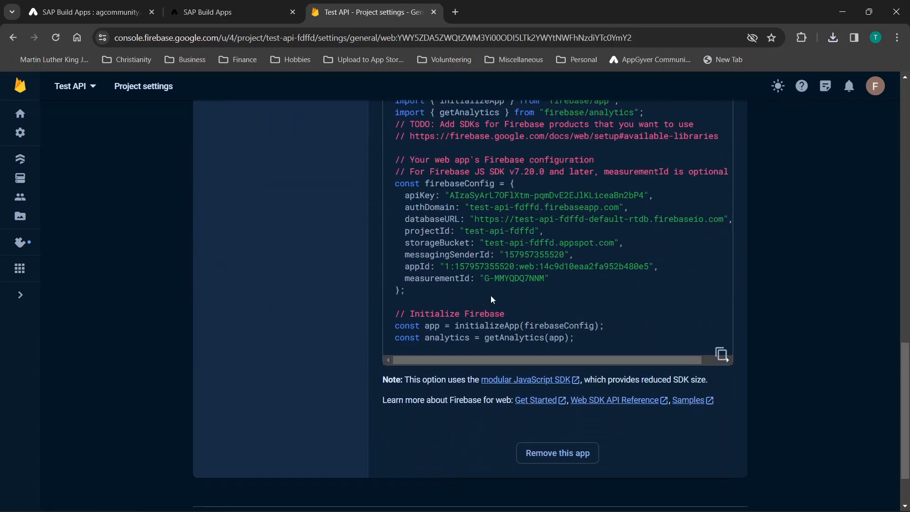
{"action": "scroll", "coordinate": [490, 299], "scroll_direction": "up", "scroll_amount": 8}
{"action": "scroll", "coordinate": [570, 205], "scroll_direction": "up", "scroll_amount": 5}
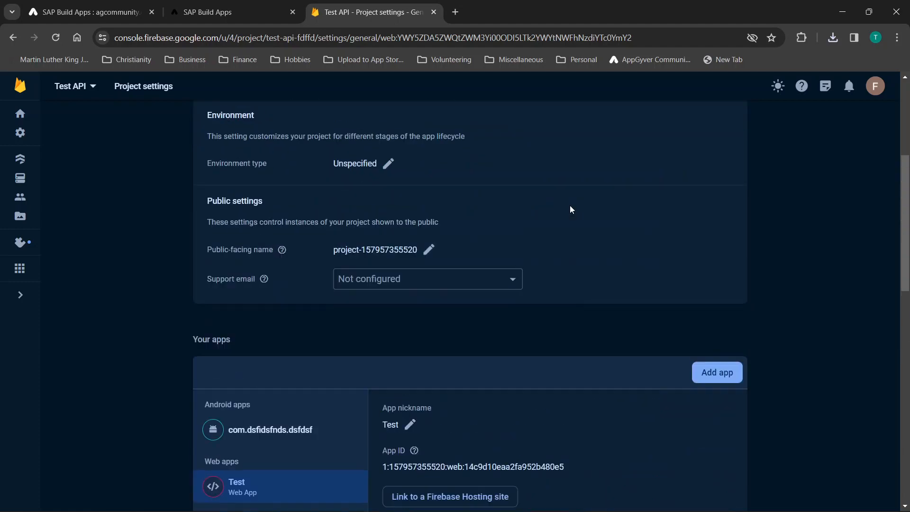
{"action": "left_click", "coordinate": [254, 4]}
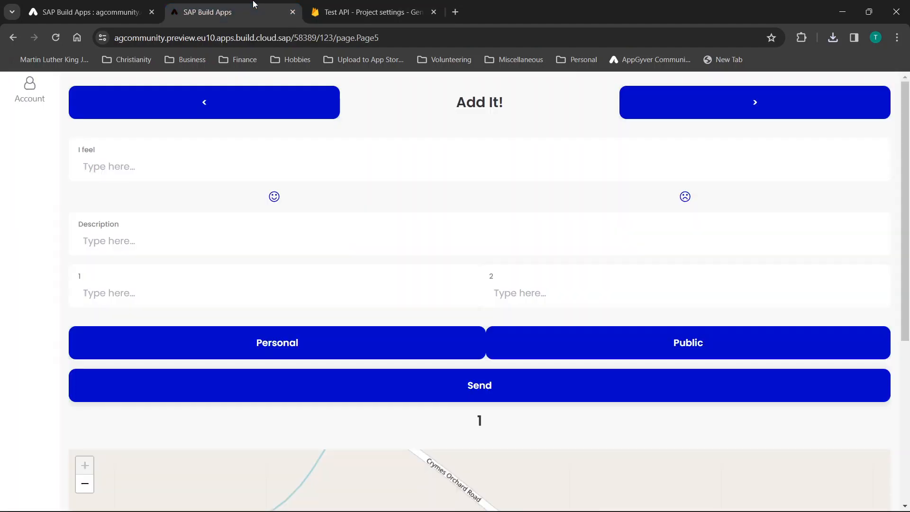
- Switch to the project builder, review the Google Firebase configuration and return to the project's classic data entities
{"action": "left_click", "coordinate": [54, 4]}
{"action": "scroll", "coordinate": [199, 305], "scroll_direction": "down", "scroll_amount": 5}
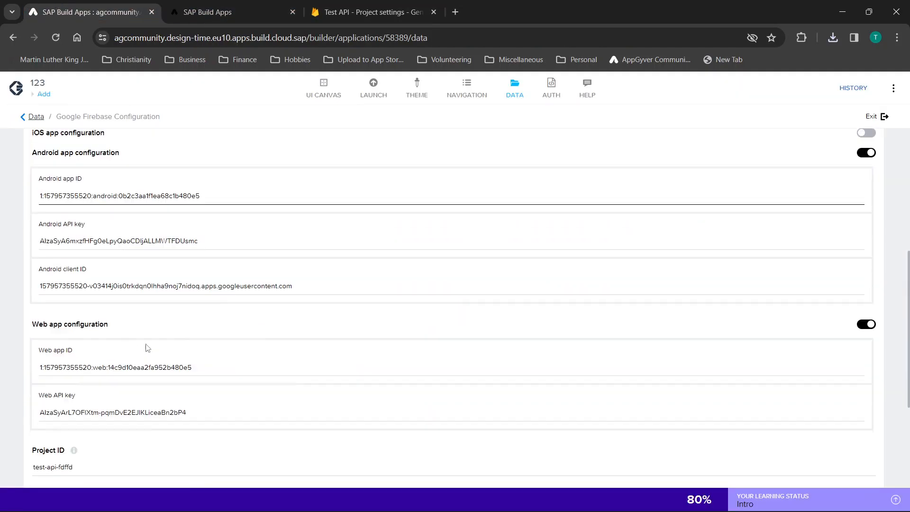
{"action": "scroll", "coordinate": [144, 345], "scroll_direction": "up", "scroll_amount": 7}
{"action": "scroll", "coordinate": [181, 305], "scroll_direction": "up", "scroll_amount": 2}
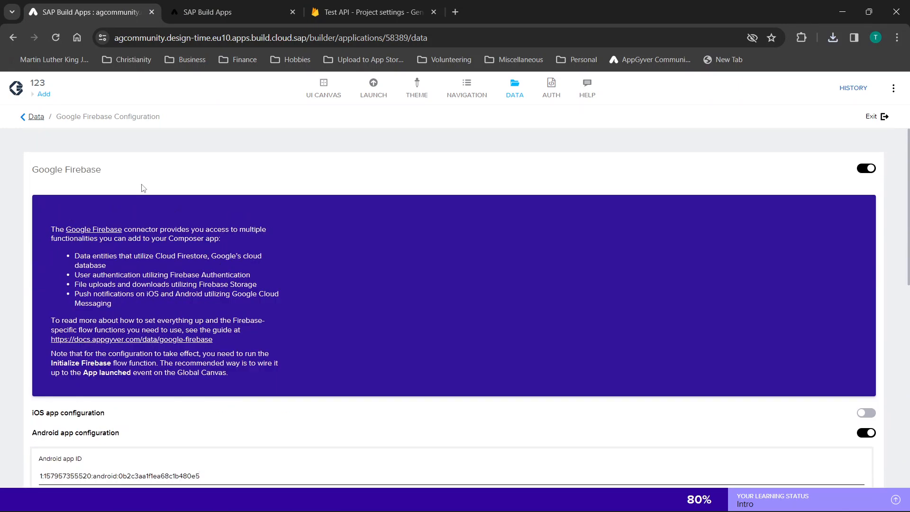
{"action": "left_click", "coordinate": [36, 117]}
{"action": "scroll", "coordinate": [445, 199], "scroll_direction": "down", "scroll_amount": 2}
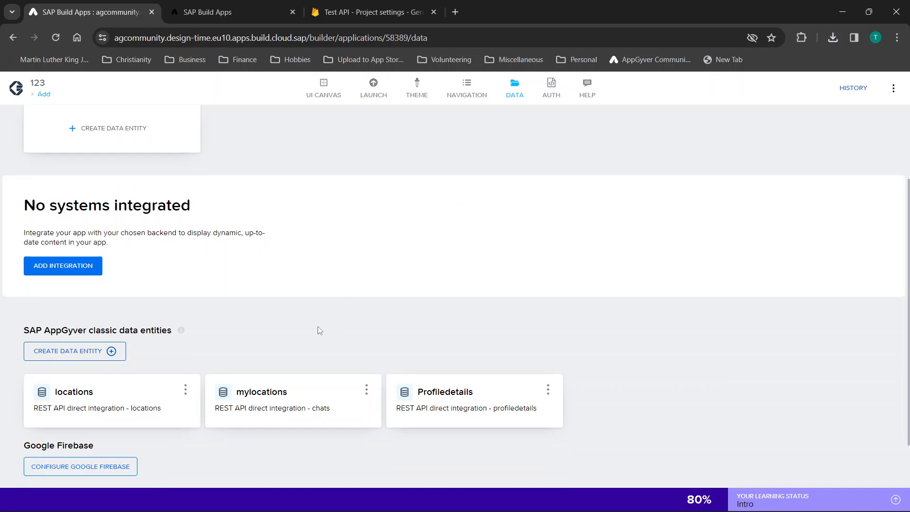
{"action": "scroll", "coordinate": [319, 330], "scroll_direction": "down", "scroll_amount": 1}
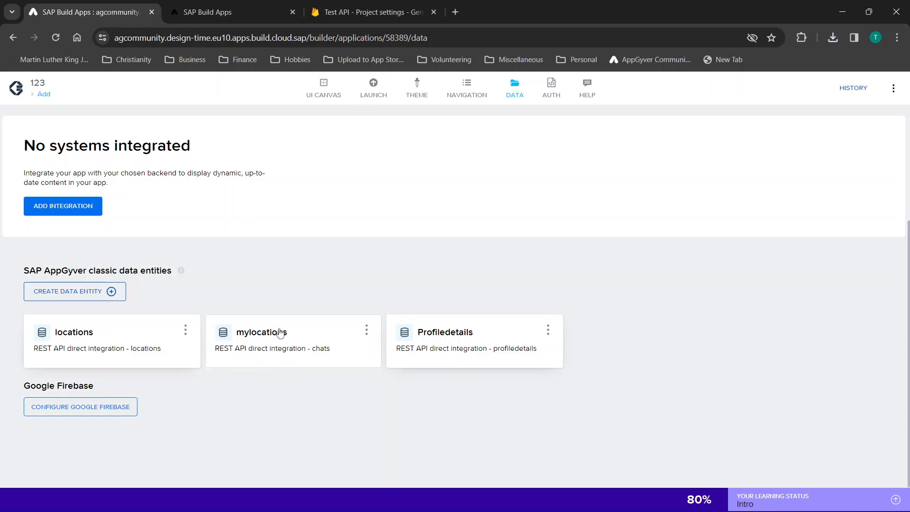
- Examine the locations data entity's base, get collection, get record, create and update settings, and close it without saving
{"action": "left_click", "coordinate": [102, 333]}
{"action": "left_click_drag", "start_coordinate": [349, 207], "coordinate": [237, 225]}
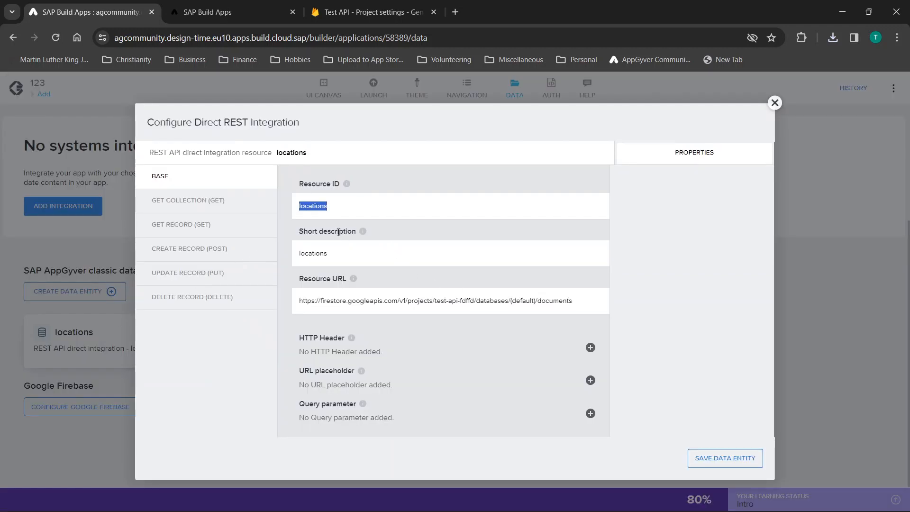
{"action": "left_click", "coordinate": [356, 264]}
{"action": "left_click", "coordinate": [181, 204]}
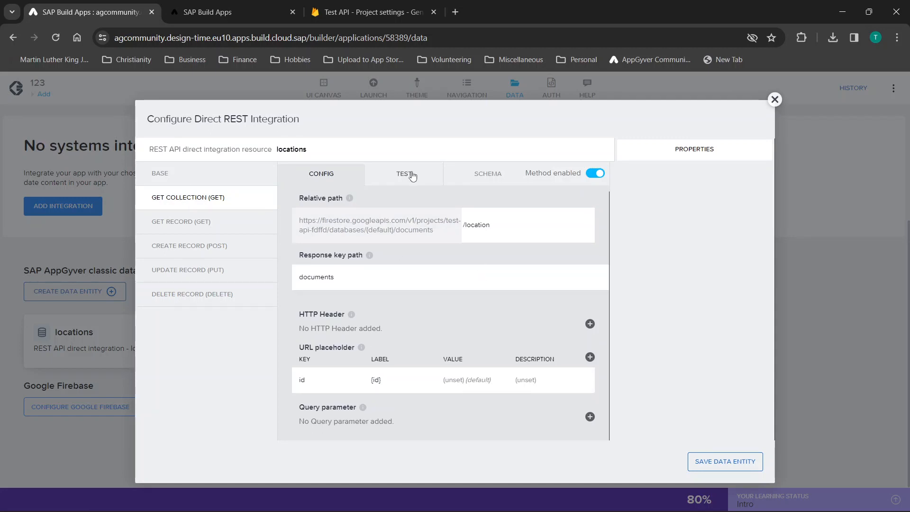
{"action": "left_click", "coordinate": [206, 223]}
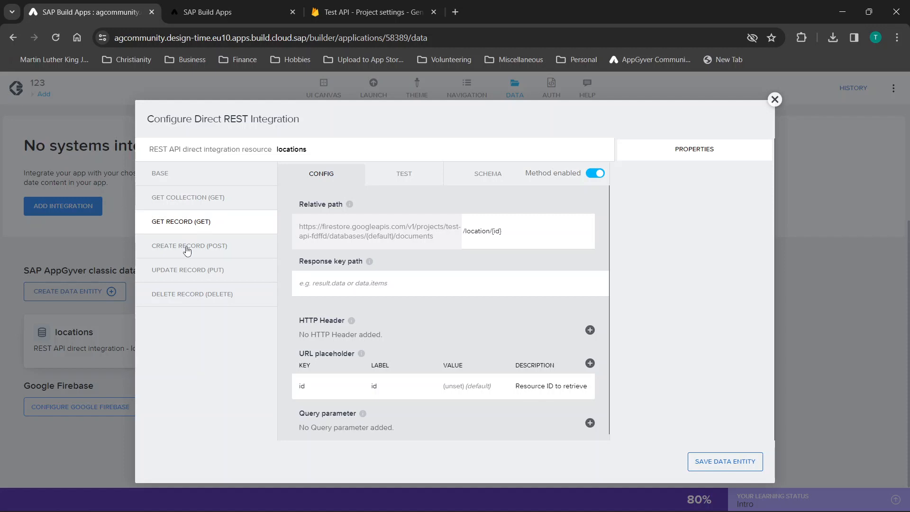
{"action": "left_click", "coordinate": [187, 247]}
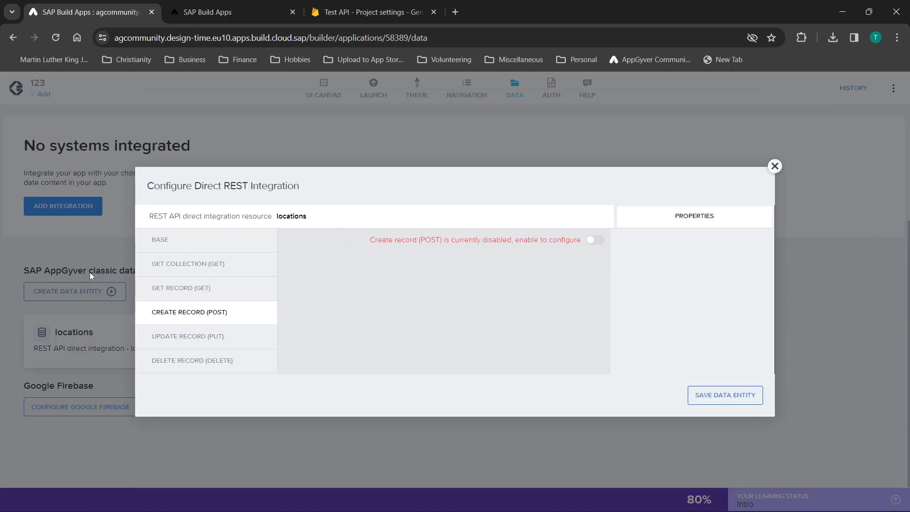
{"action": "left_click", "coordinate": [180, 331]}
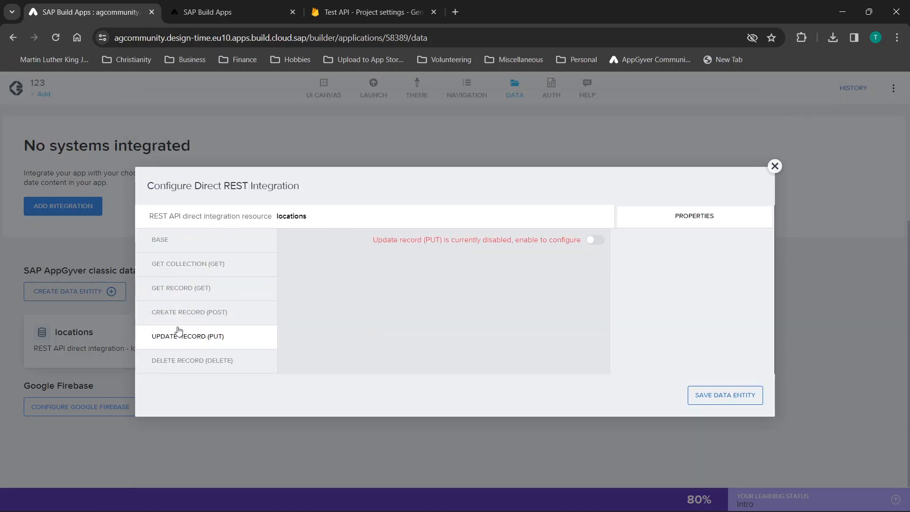
{"action": "left_click", "coordinate": [774, 166]}
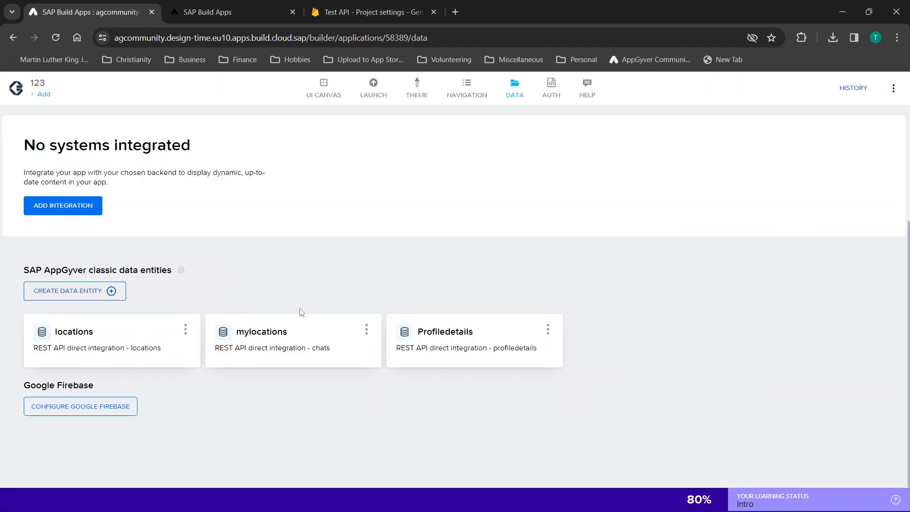
- Examine the mylocations data entity's base, get collection, get record and create record settings, and close it without saving
{"action": "left_click", "coordinate": [268, 348]}
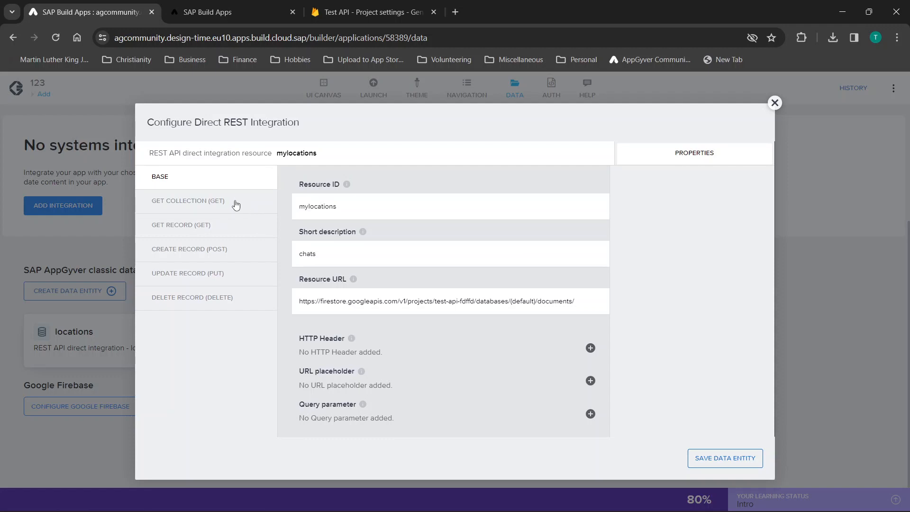
{"action": "left_click", "coordinate": [187, 202]}
{"action": "scroll", "coordinate": [479, 259], "scroll_direction": "down", "scroll_amount": 1}
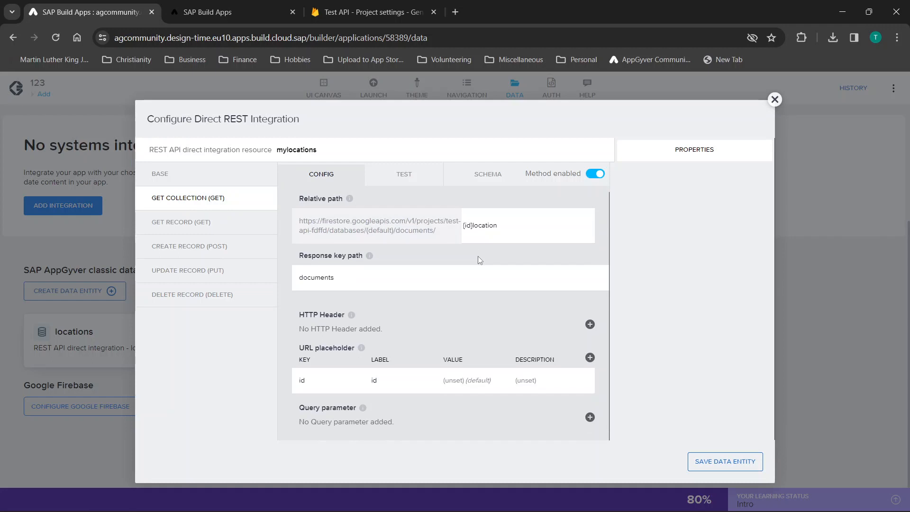
{"action": "left_click", "coordinate": [175, 227]}
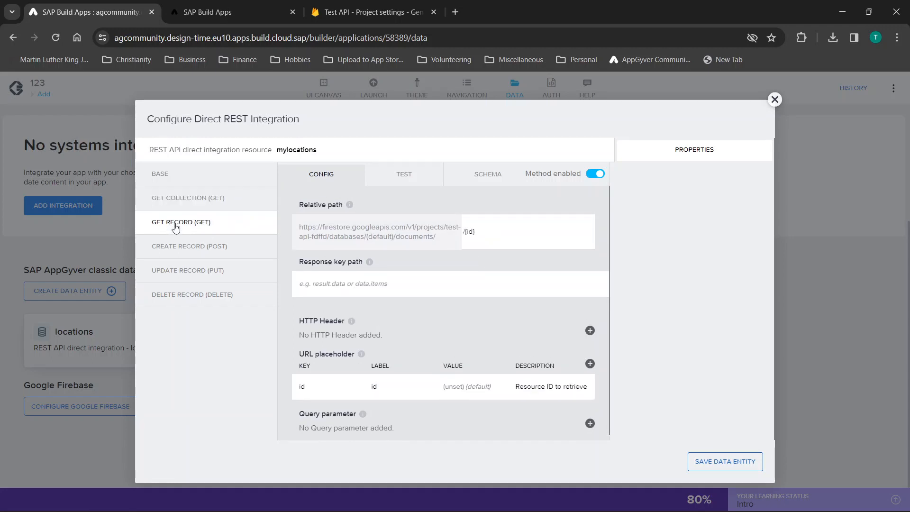
{"action": "left_click", "coordinate": [188, 251]}
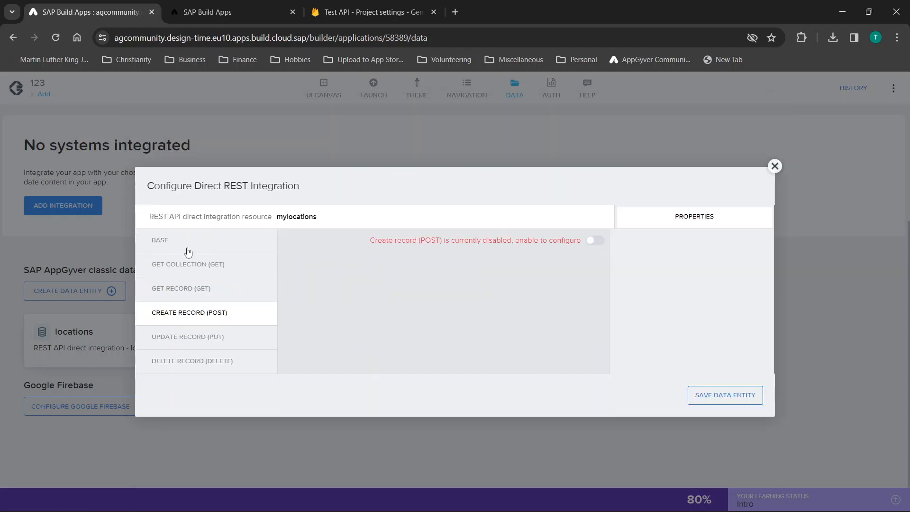
{"action": "left_click", "coordinate": [774, 166]}
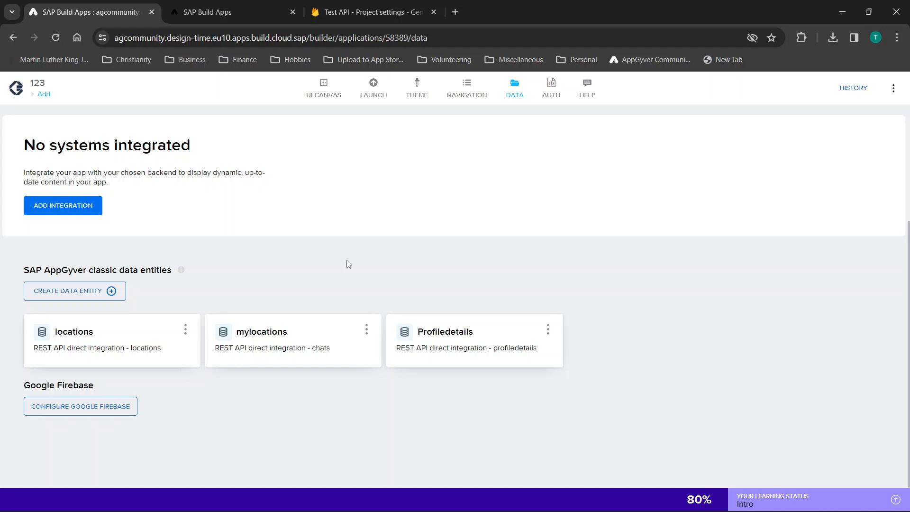
- Open the Add page, view the entities available for a new data variable and return to the page view without adding one
{"action": "left_click", "coordinate": [41, 98]}
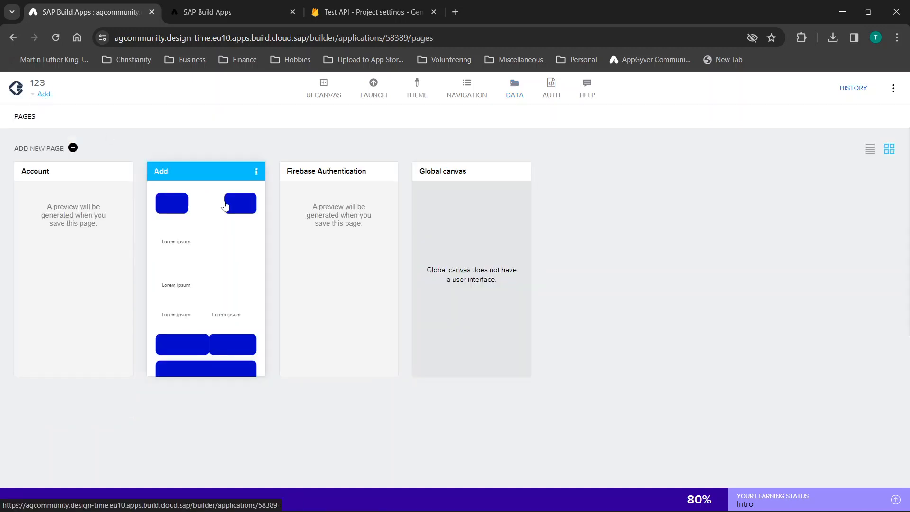
{"action": "left_click", "coordinate": [207, 227]}
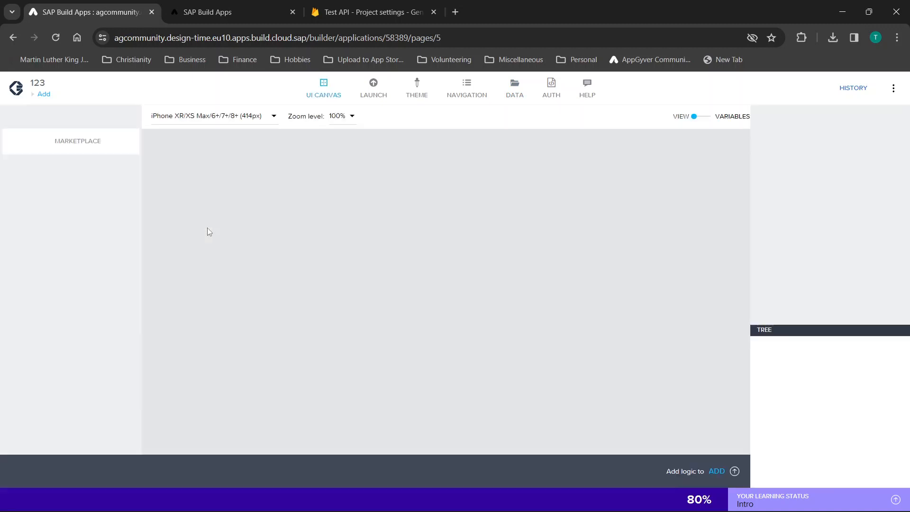
{"action": "left_click", "coordinate": [699, 119]}
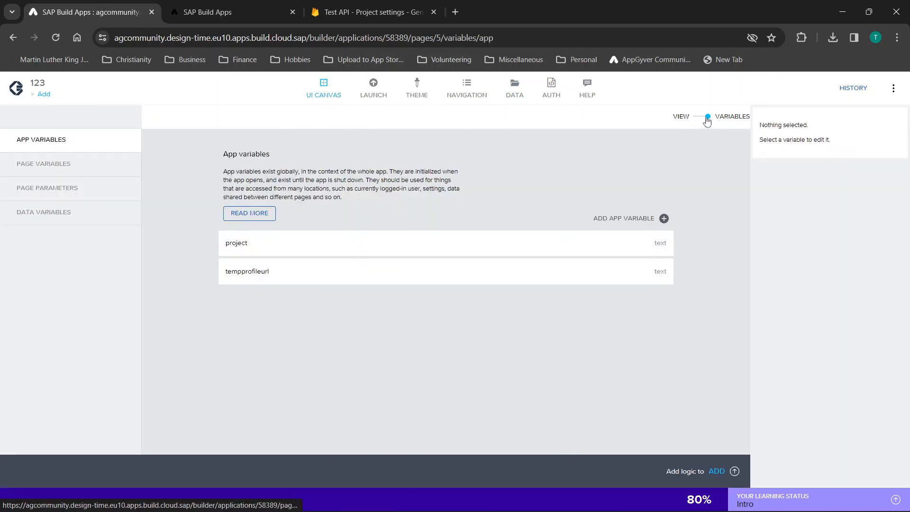
{"action": "left_click", "coordinate": [32, 213]}
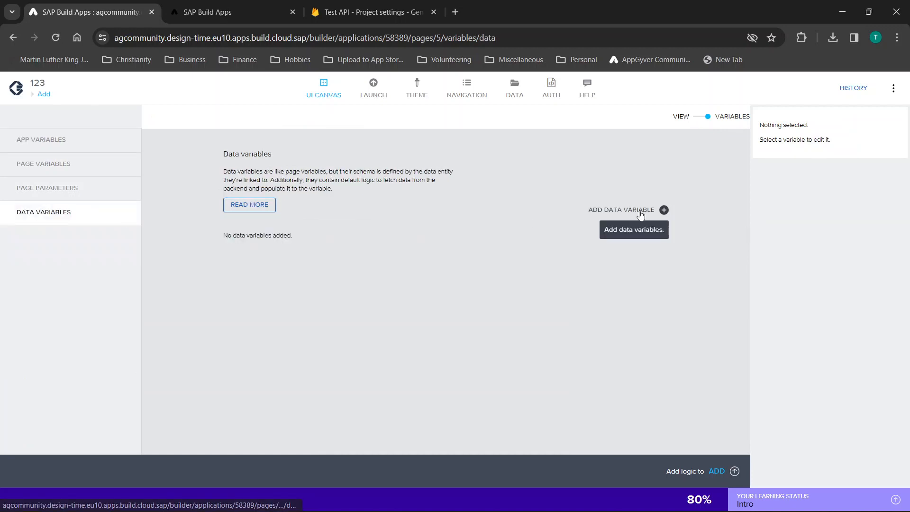
{"action": "left_click", "coordinate": [621, 213]}
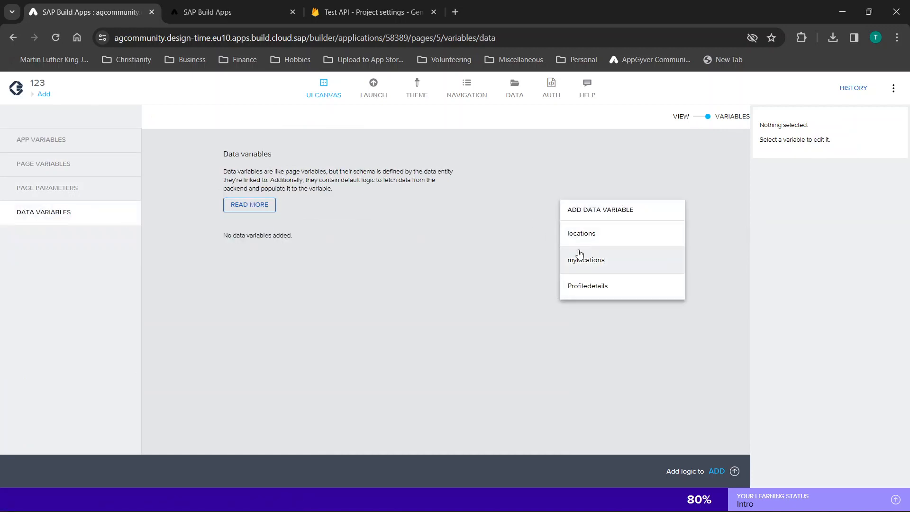
{"action": "left_click", "coordinate": [699, 122]}
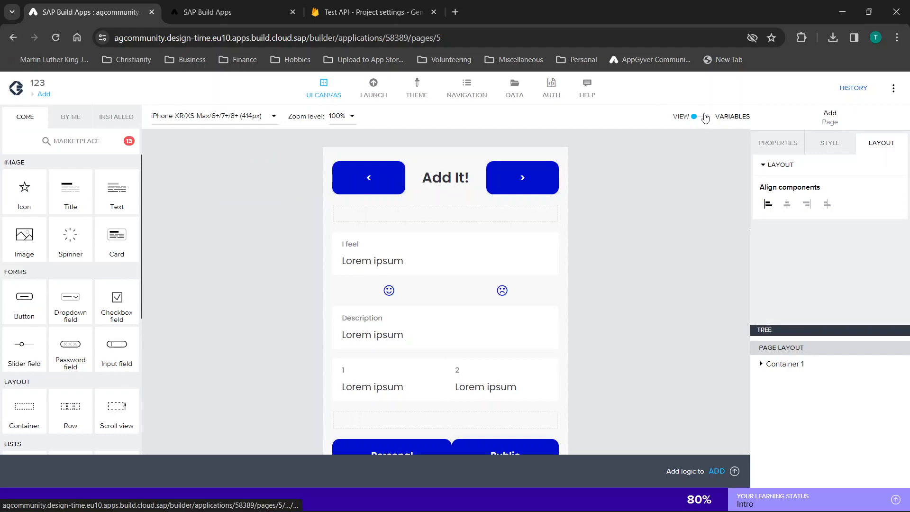
- Examine the Profiledetails data entity's base, get collection, get record and create record settings, and close it without saving
{"action": "left_click", "coordinate": [515, 90]}
{"action": "scroll", "coordinate": [232, 266], "scroll_direction": "down", "scroll_amount": 4}
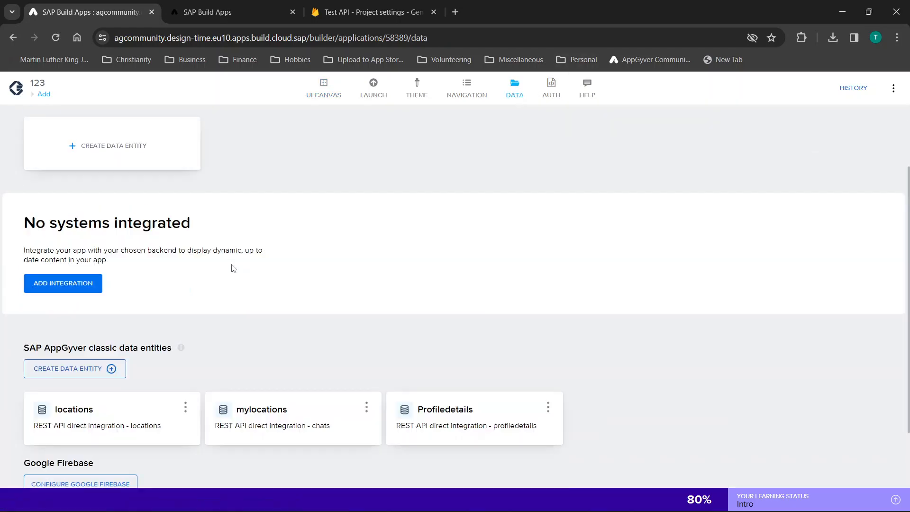
{"action": "left_click", "coordinate": [460, 341]}
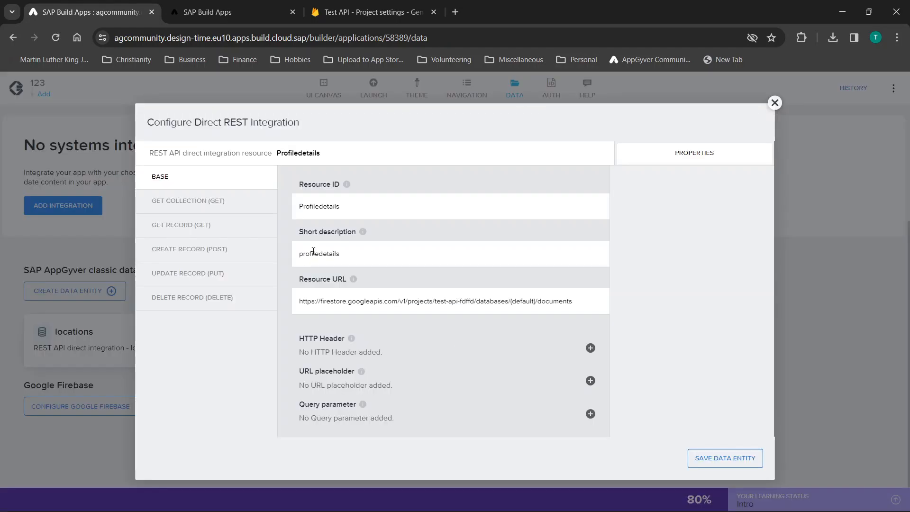
{"action": "left_click", "coordinate": [184, 207]}
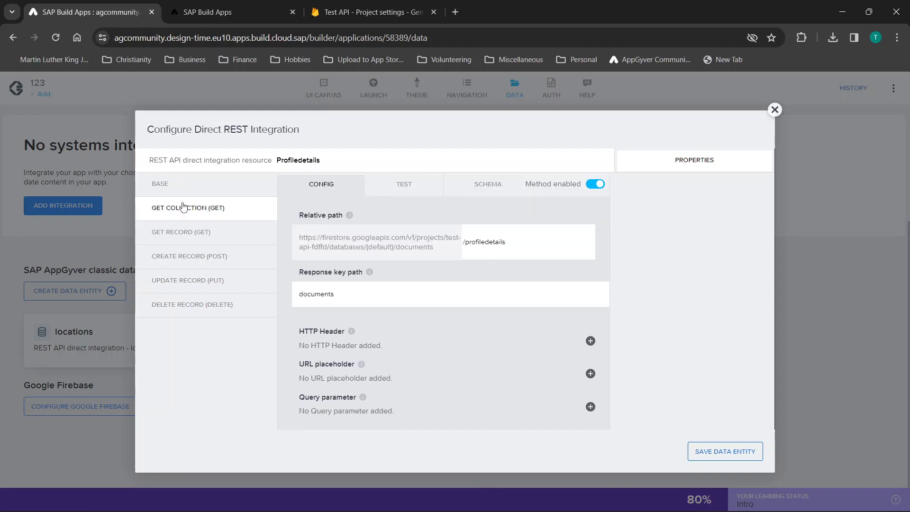
{"action": "left_click", "coordinate": [185, 238]}
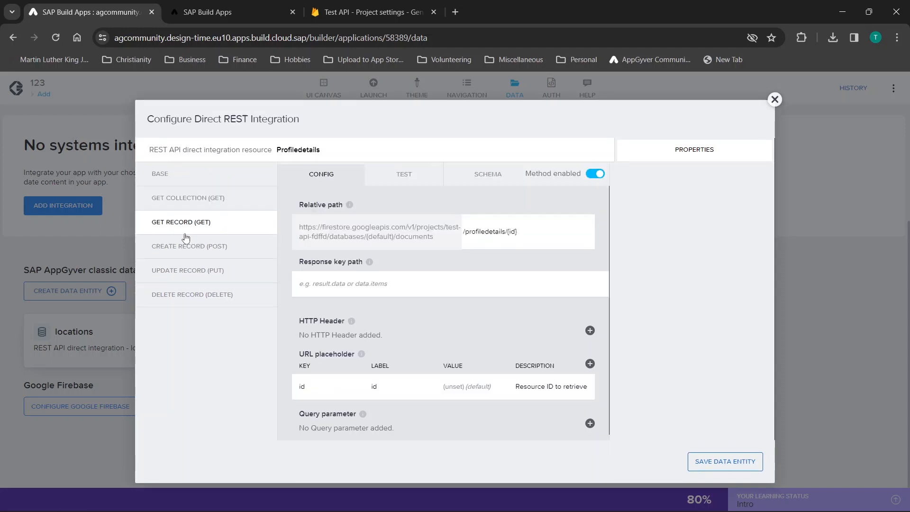
{"action": "left_click", "coordinate": [188, 247]}
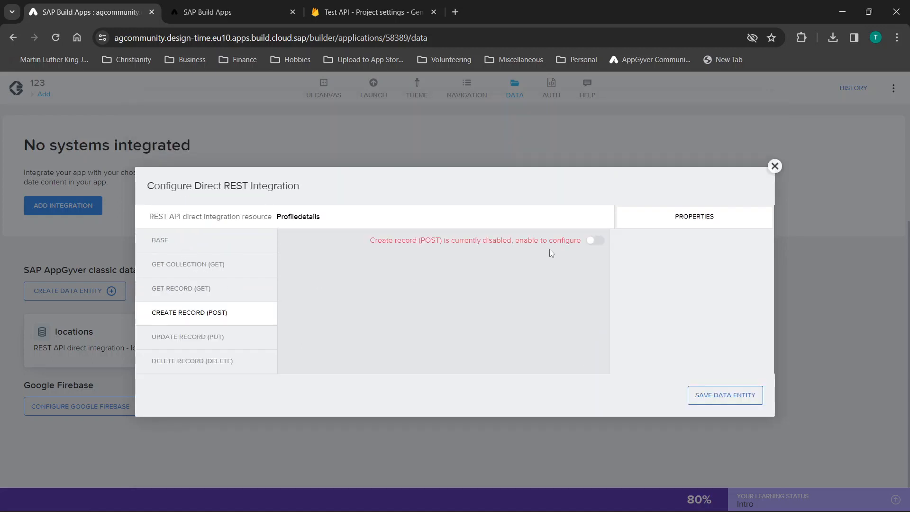
{"action": "left_click", "coordinate": [774, 167]}
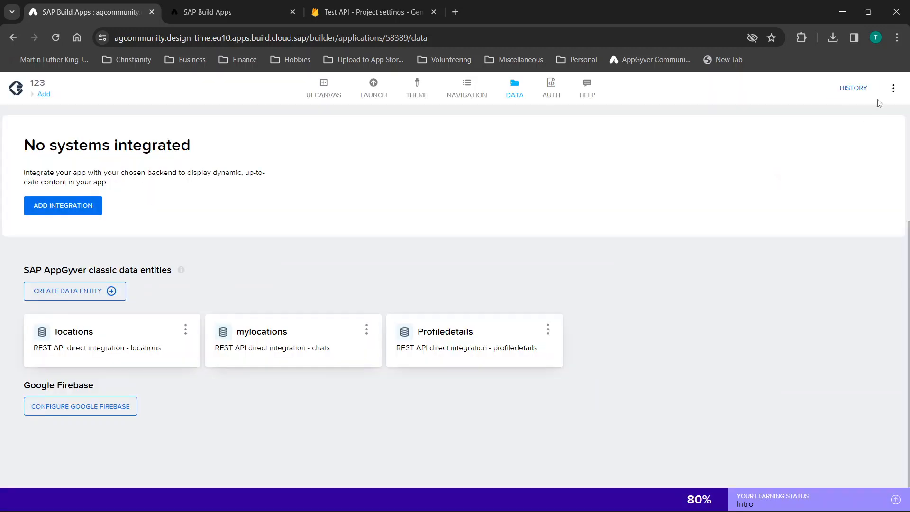
- Open the Firebase Authentication page and examine the logic flow of its Log in button
{"action": "left_click", "coordinate": [44, 95]}
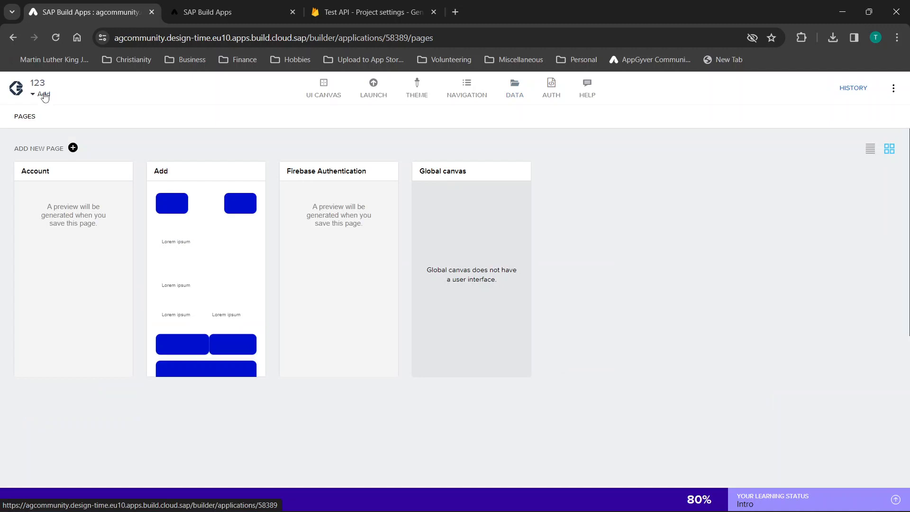
{"action": "left_click", "coordinate": [324, 261]}
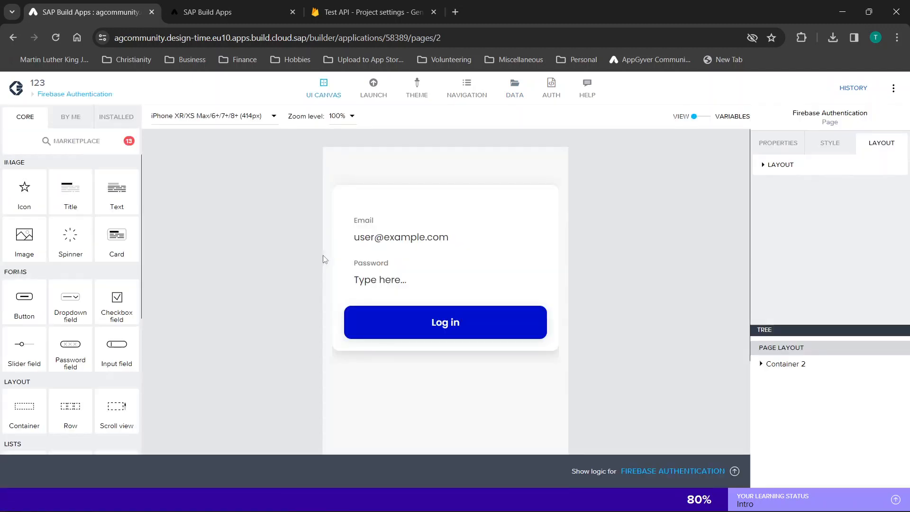
{"action": "scroll", "coordinate": [517, 216], "scroll_direction": "down", "scroll_amount": 1}
{"action": "left_click", "coordinate": [468, 269]}
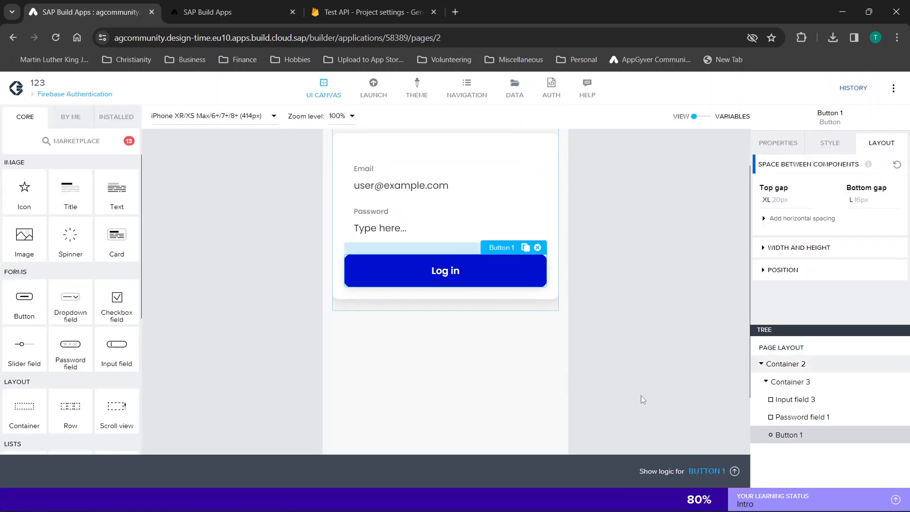
{"action": "left_click", "coordinate": [735, 470]}
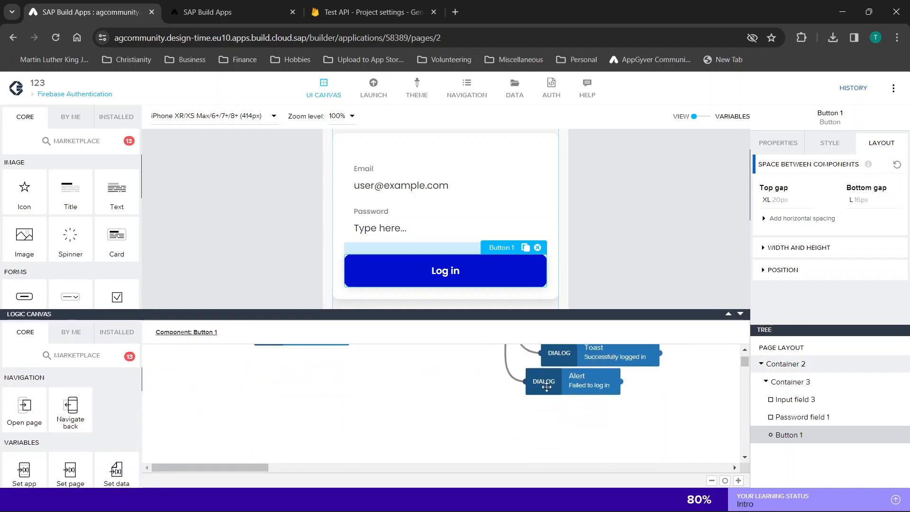
{"action": "scroll", "coordinate": [547, 386], "scroll_direction": "down", "scroll_amount": 1}
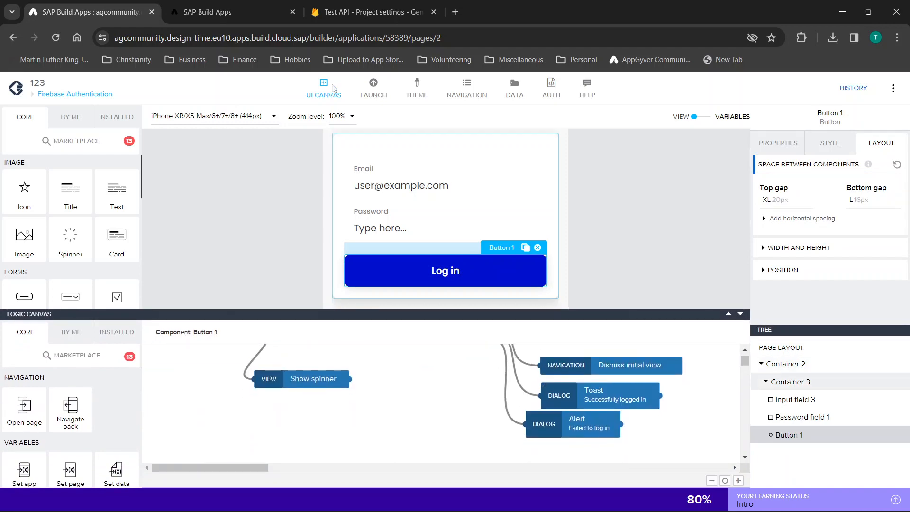
- Reopen the Add page, collapse the logic canvas and view the page's form fields
{"action": "left_click", "coordinate": [68, 95]}
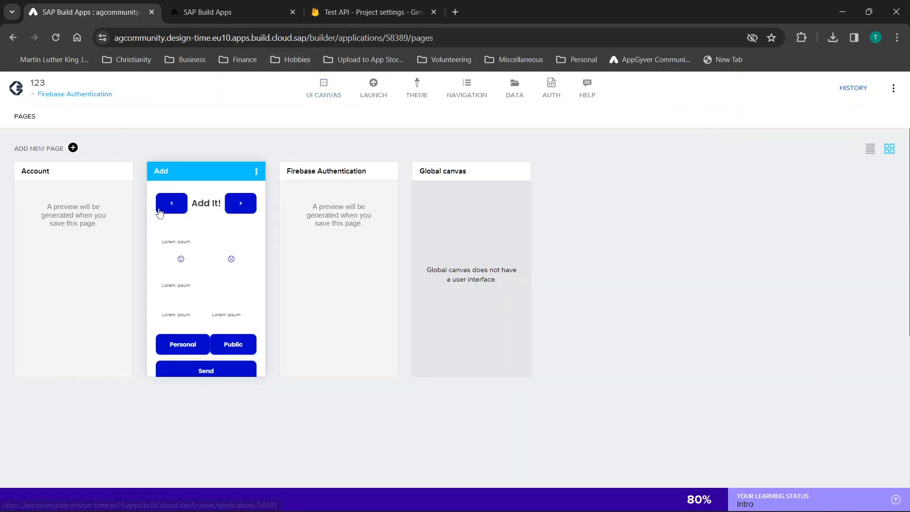
{"action": "left_click", "coordinate": [247, 203]}
{"action": "left_click", "coordinate": [740, 313]}
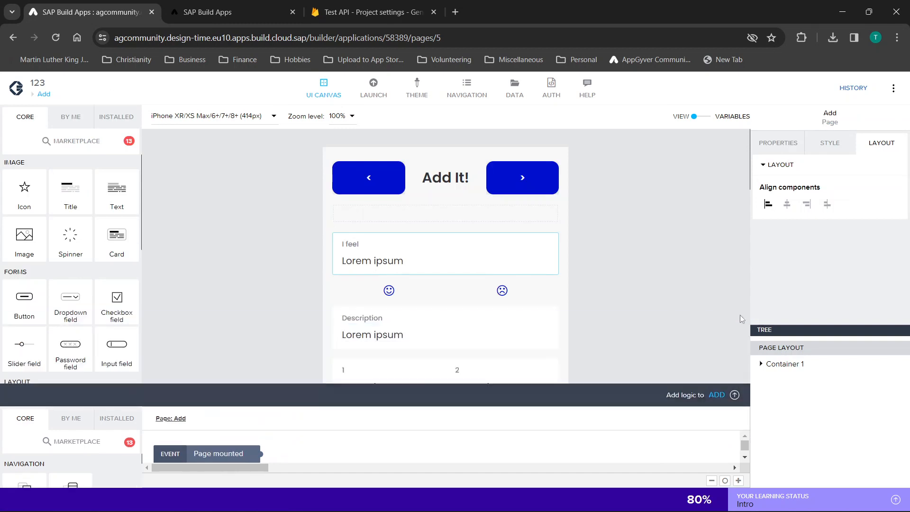
{"action": "scroll", "coordinate": [489, 317], "scroll_direction": "down", "scroll_amount": 3}
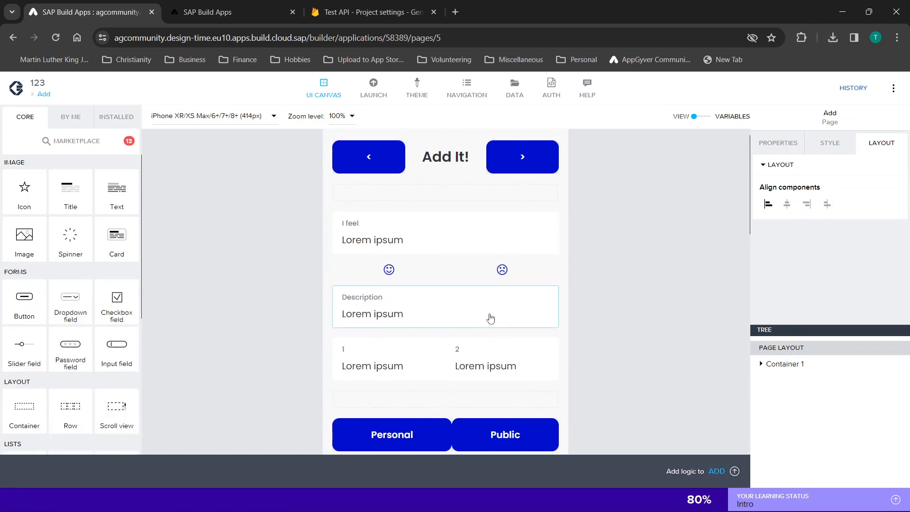
- Examine how the Add page's header row is built from the < button, the Add It! title and the > button
{"action": "scroll", "coordinate": [488, 317], "scroll_direction": "up", "scroll_amount": 3}
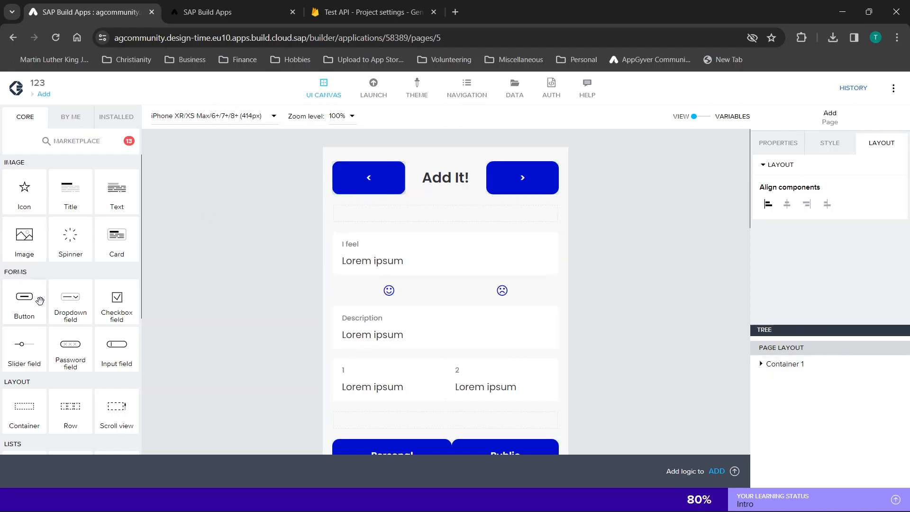
{"action": "scroll", "coordinate": [71, 346], "scroll_direction": "down", "scroll_amount": 1}
{"action": "left_click_drag", "start_coordinate": [70, 366], "coordinate": [317, 188]}
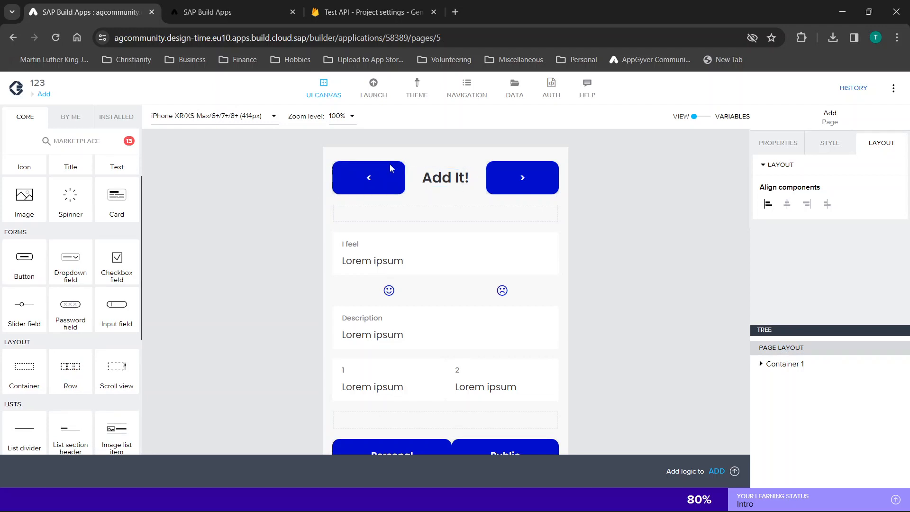
{"action": "left_click", "coordinate": [431, 174]}
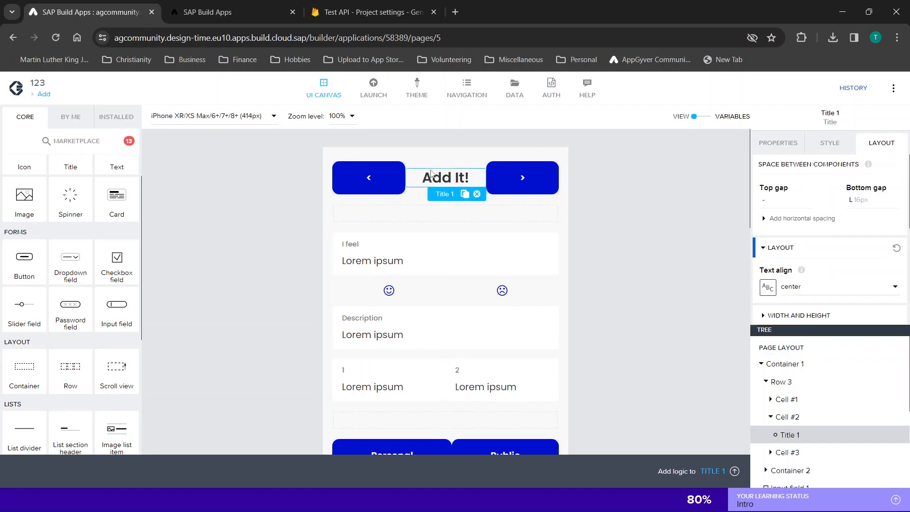
{"action": "left_click", "coordinate": [420, 198]}
{"action": "left_click", "coordinate": [419, 193]}
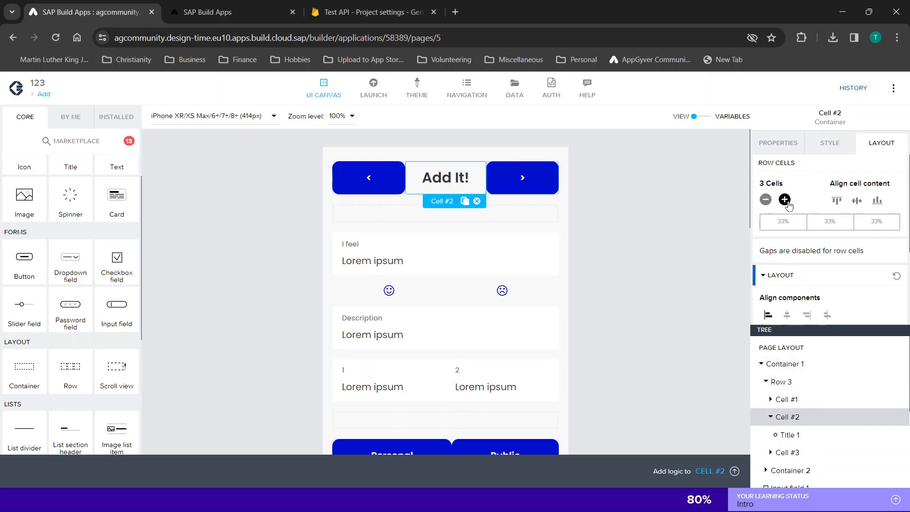
{"action": "left_click", "coordinate": [344, 184]}
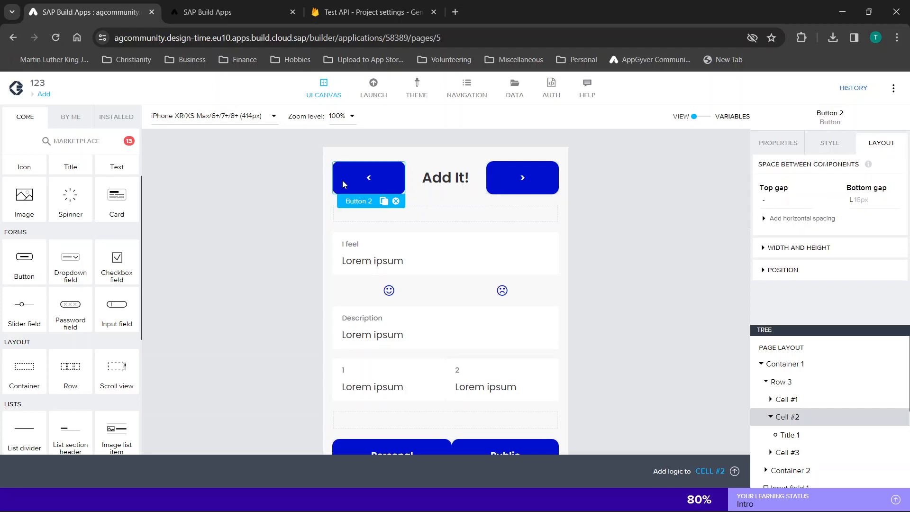
{"action": "left_click", "coordinate": [524, 179]}
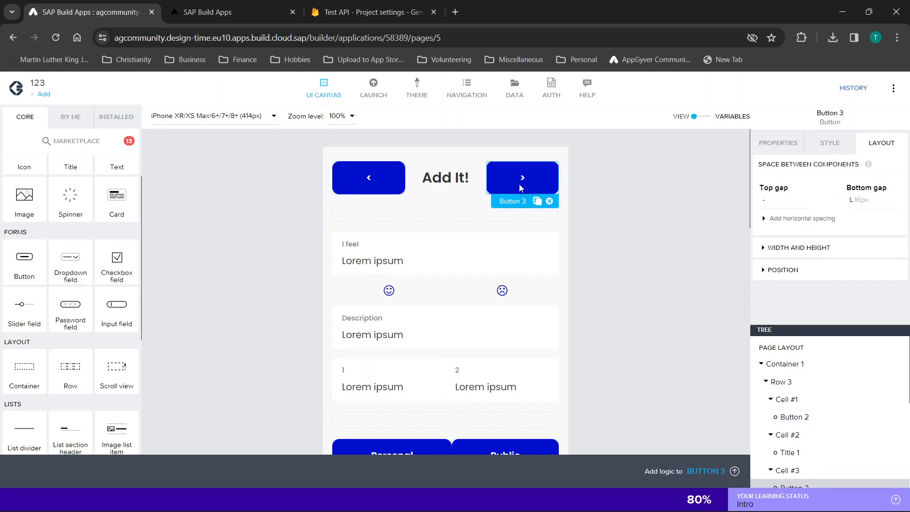
{"action": "left_click", "coordinate": [438, 184]}
{"action": "scroll", "coordinate": [51, 218], "scroll_direction": "up", "scroll_amount": 1}
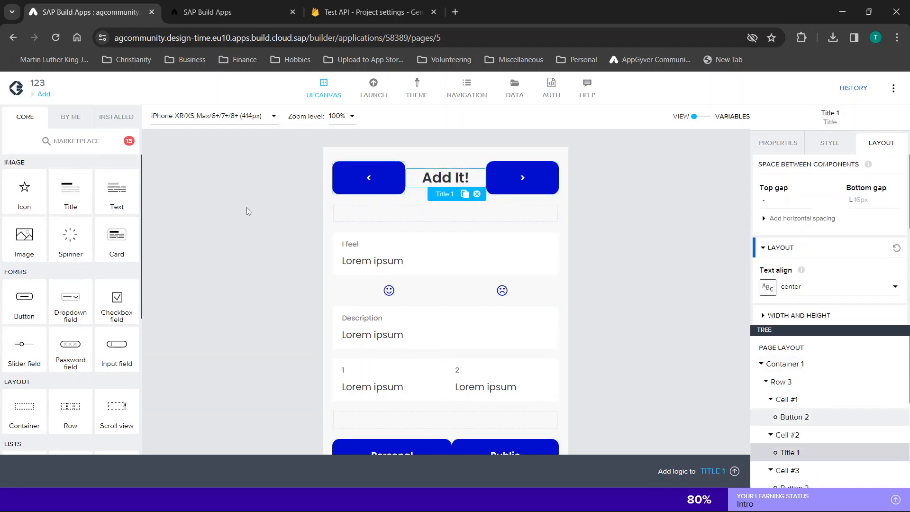
- Set the Open page action in the header's < button logic to open the Account page
{"action": "left_click", "coordinate": [348, 185]}
{"action": "left_click", "coordinate": [735, 471]}
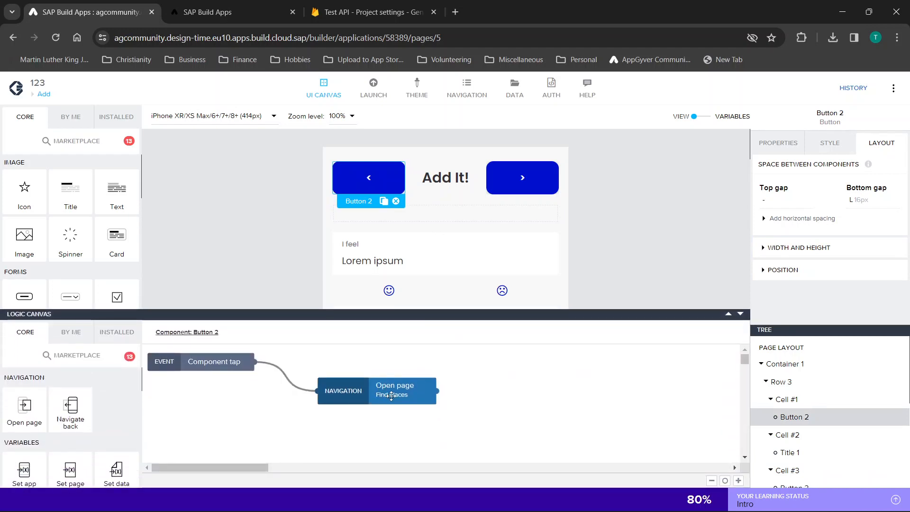
{"action": "left_click", "coordinate": [384, 398]}
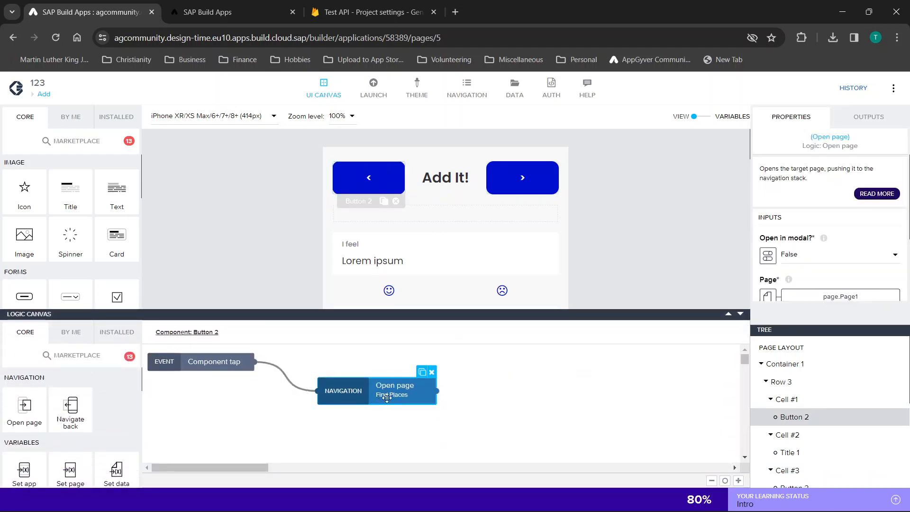
{"action": "scroll", "coordinate": [843, 276], "scroll_direction": "down", "scroll_amount": 1}
{"action": "left_click", "coordinate": [840, 272]}
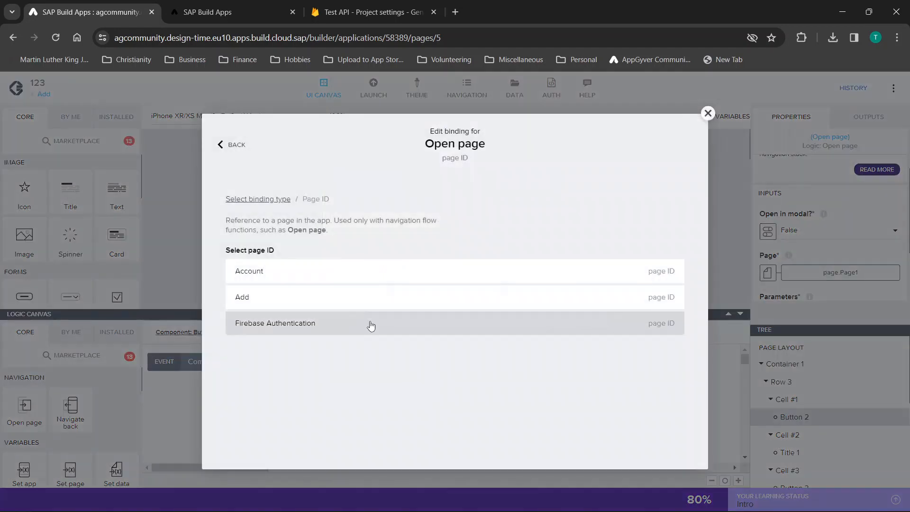
{"action": "left_click", "coordinate": [312, 276]}
{"action": "left_click", "coordinate": [665, 314]}
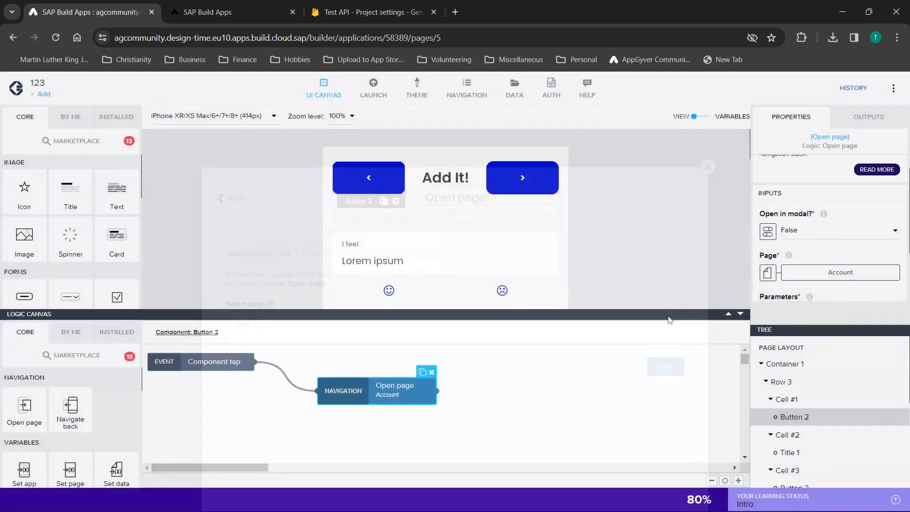
- Check the > button's Open page logic, collapse the logic canvas and view the containers around the form fields
{"action": "left_click", "coordinate": [504, 178]}
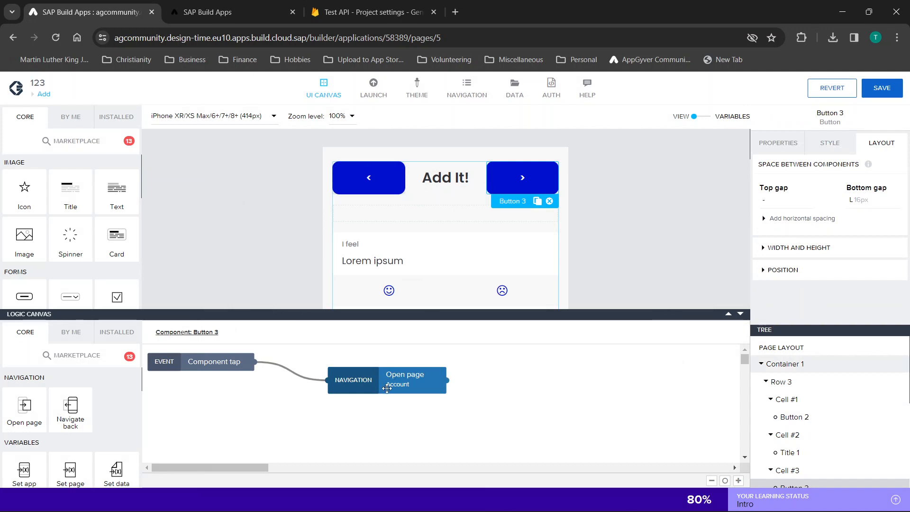
{"action": "left_click", "coordinate": [741, 314]}
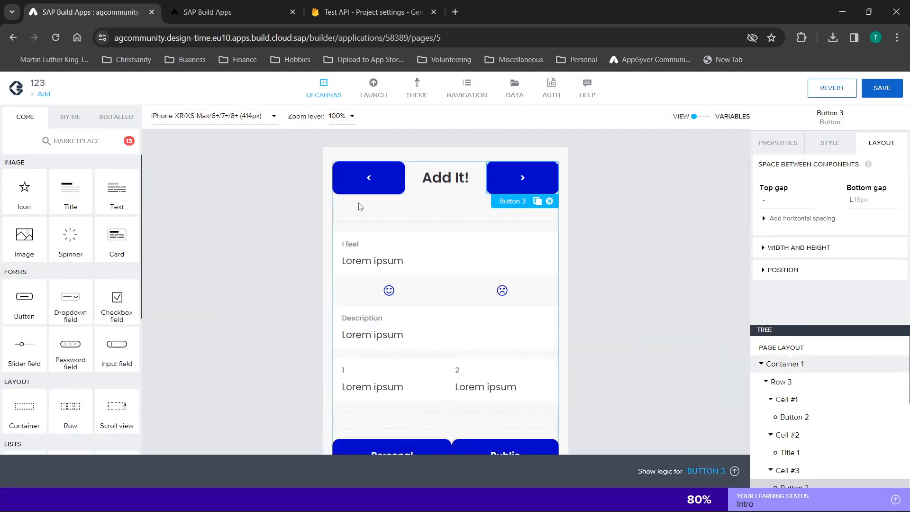
{"action": "scroll", "coordinate": [642, 257], "scroll_direction": "down", "scroll_amount": 1}
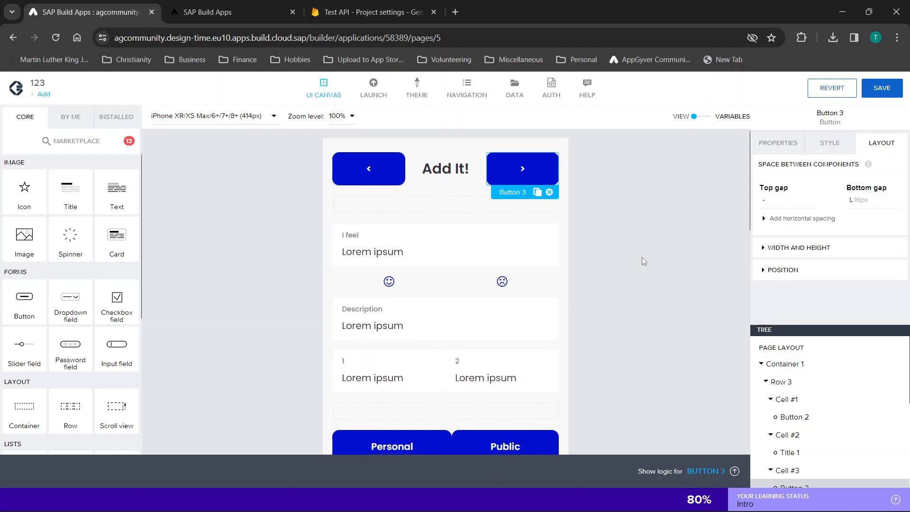
{"action": "scroll", "coordinate": [398, 246], "scroll_direction": "down", "scroll_amount": 2}
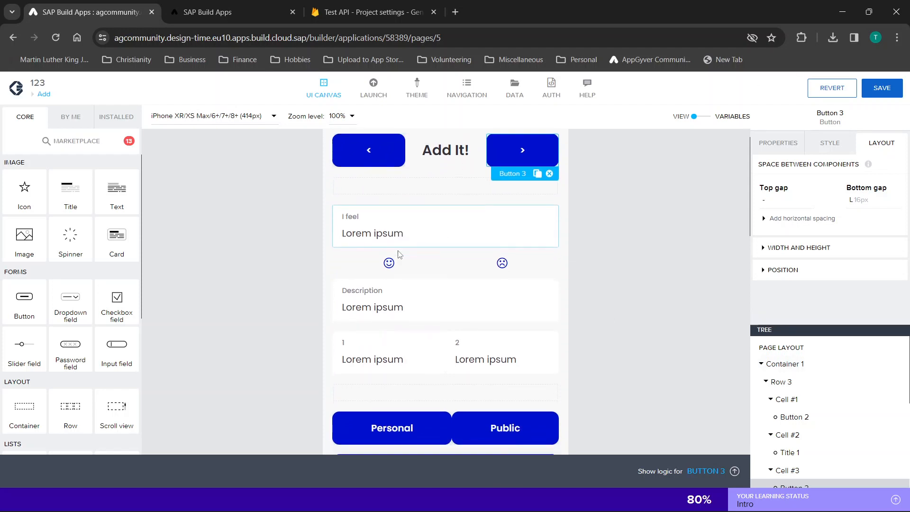
{"action": "left_click", "coordinate": [414, 187]}
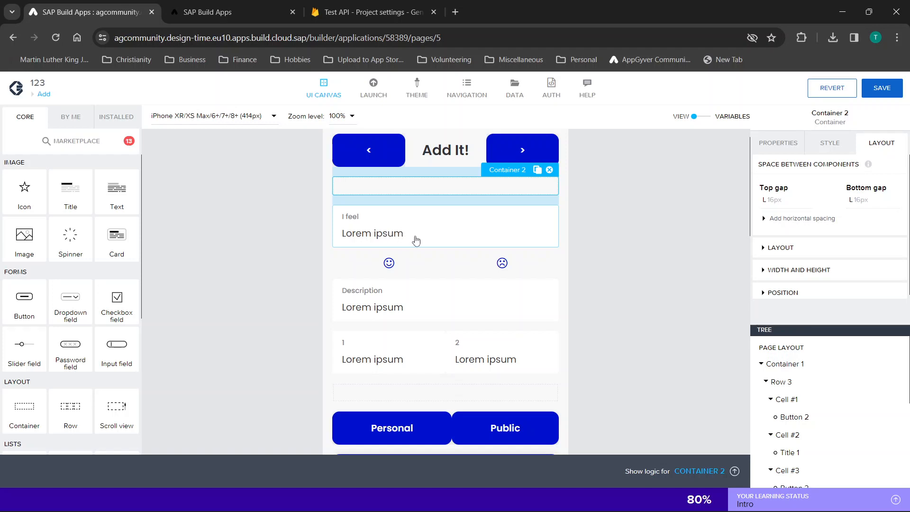
{"action": "left_click", "coordinate": [521, 270]}
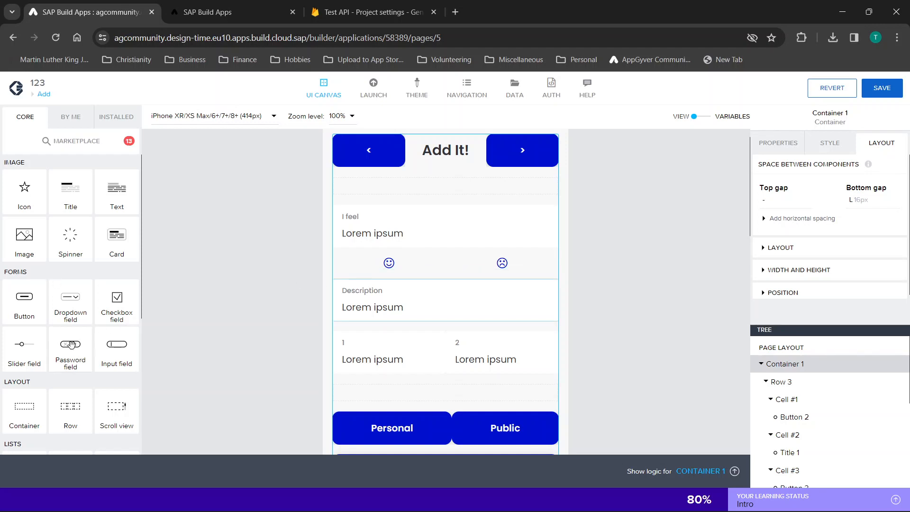
- Browse the core component library from the image and form components through the lists and primitives
{"action": "scroll", "coordinate": [88, 328], "scroll_direction": "down", "scroll_amount": 3}
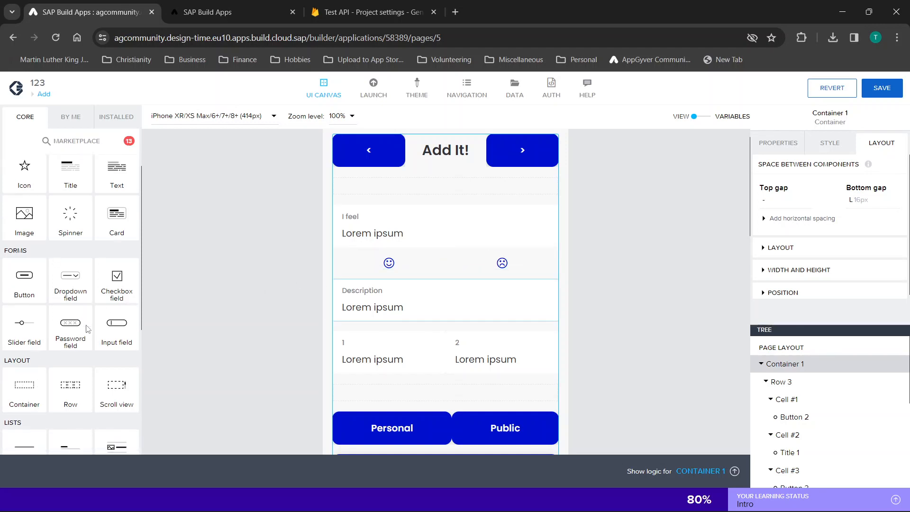
{"action": "scroll", "coordinate": [88, 329], "scroll_direction": "down", "scroll_amount": 10}
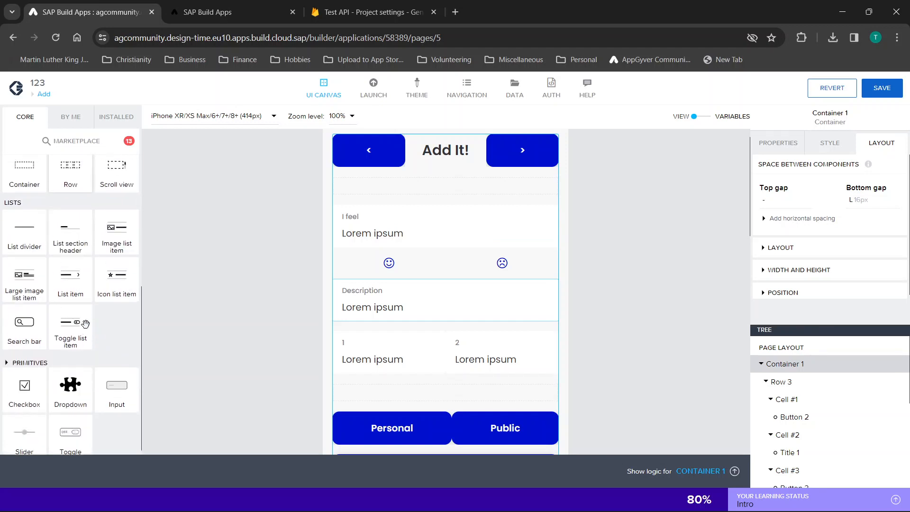
{"action": "scroll", "coordinate": [85, 324], "scroll_direction": "up", "scroll_amount": 13}
{"action": "scroll", "coordinate": [85, 324], "scroll_direction": "down", "scroll_amount": 10}
{"action": "scroll", "coordinate": [85, 324], "scroll_direction": "up", "scroll_amount": 10}
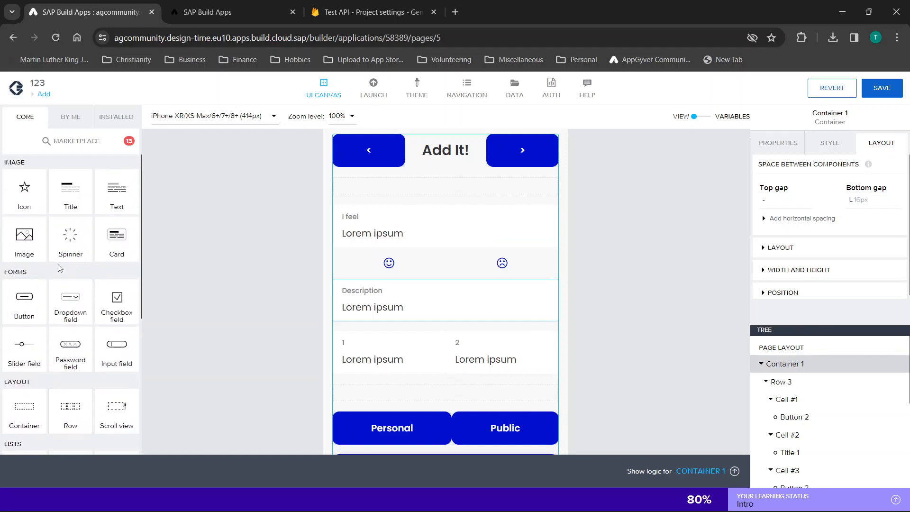
{"action": "mouse_move", "coordinate": [23, 197]}
{"action": "left_mouse_down"}
{"action": "mouse_move", "coordinate": [30, 180]}
{"action": "mouse_move", "coordinate": [24, 199]}
{"action": "left_mouse_up"}
- Add a third cell to the smiley row below the I feel field and move the sad face icon into it
{"action": "left_click", "coordinate": [472, 267]}
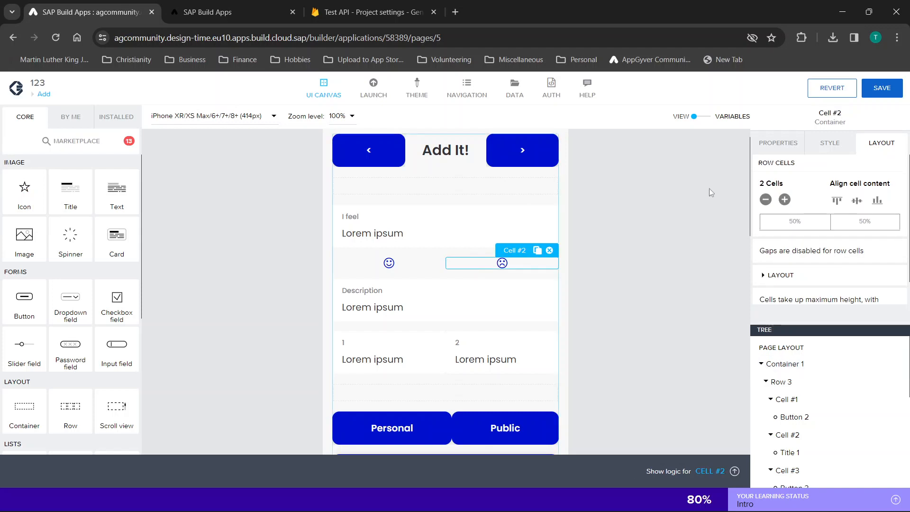
{"action": "left_click", "coordinate": [785, 200]}
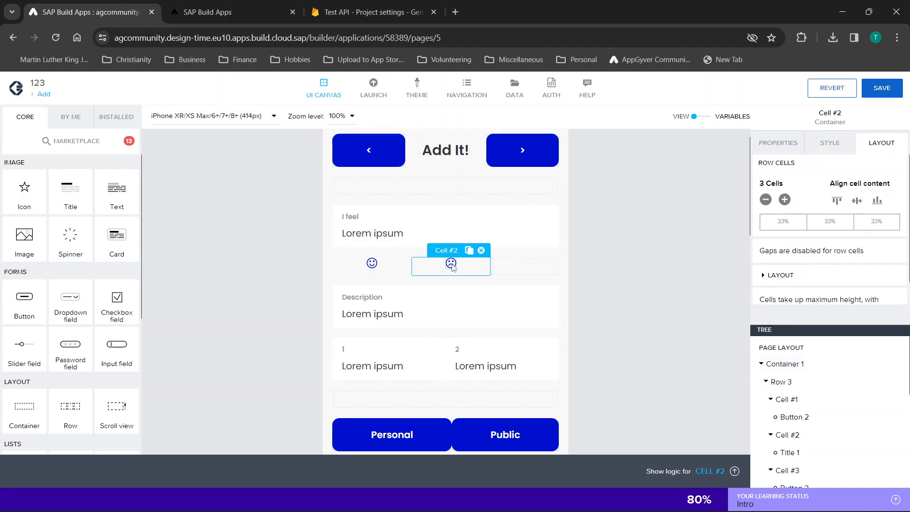
{"action": "left_click", "coordinate": [520, 268]}
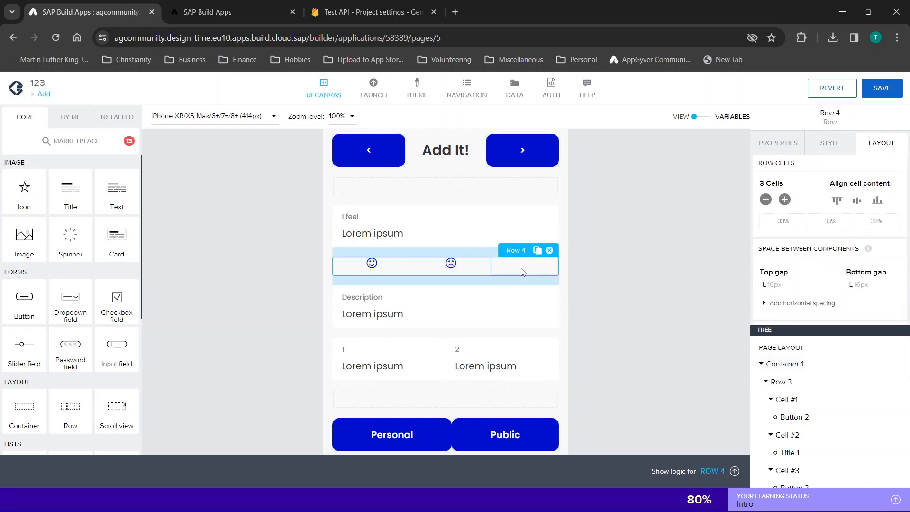
{"action": "left_click", "coordinate": [451, 264]}
{"action": "left_click_drag", "start_coordinate": [451, 263], "coordinate": [519, 264]}
- Place a new icon in the smiley row's middle cell and align it horizontally to the middle
{"action": "left_click_drag", "start_coordinate": [24, 192], "coordinate": [441, 265]}
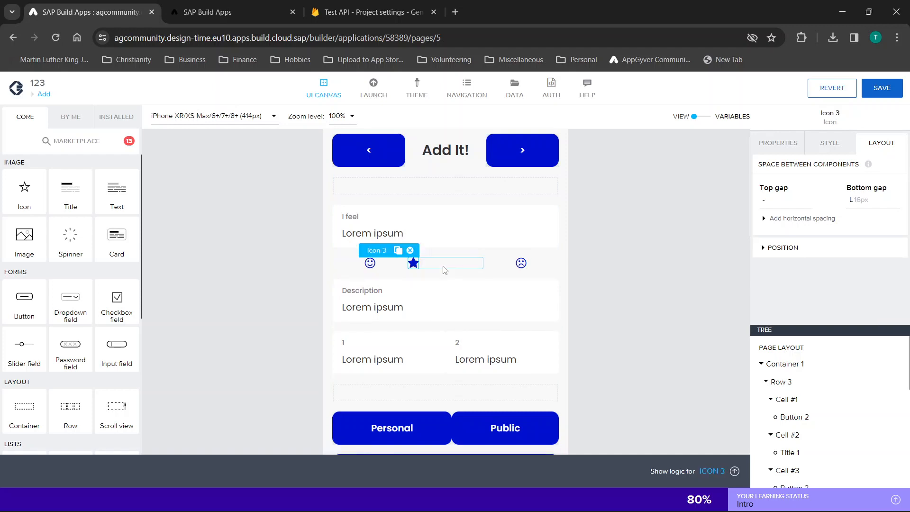
{"action": "left_click", "coordinate": [782, 248]}
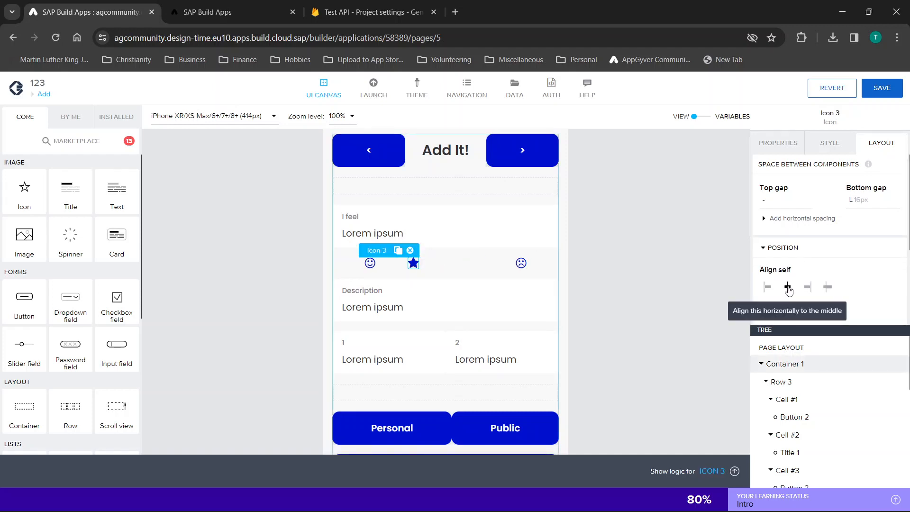
{"action": "left_click", "coordinate": [788, 287]}
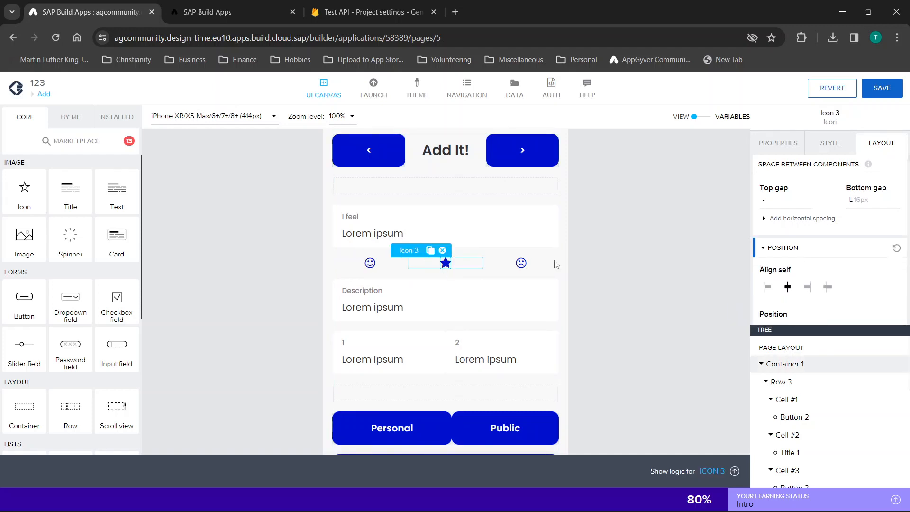
- Change the middle cell's icon to the neutral face meh-o from the Font Awesome set
{"action": "left_click", "coordinate": [778, 143]}
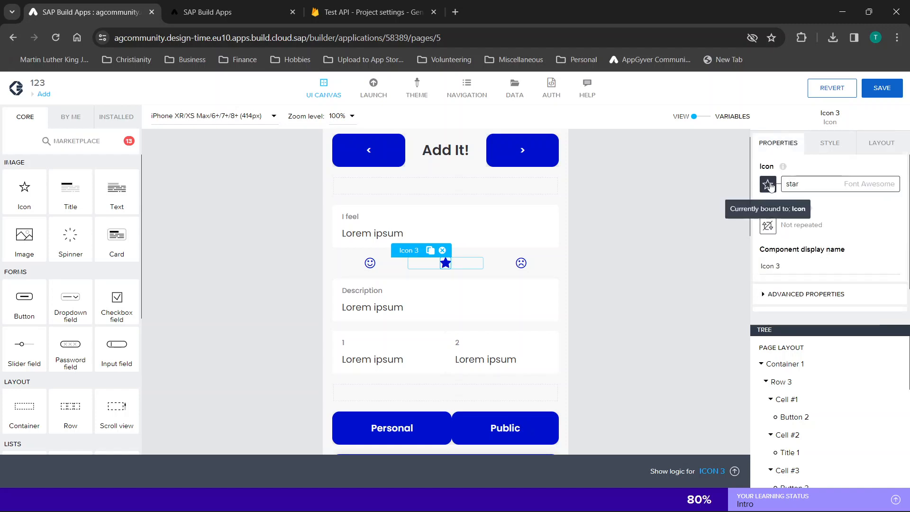
{"action": "left_click", "coordinate": [768, 184]}
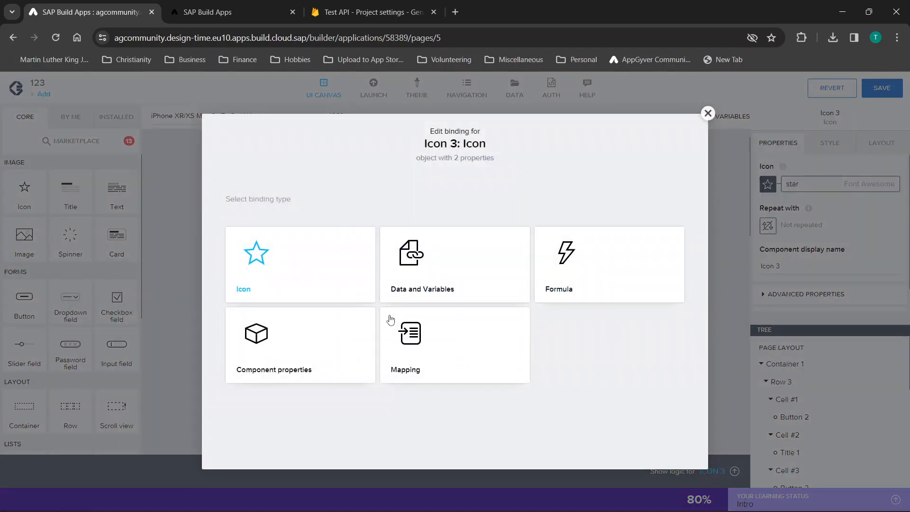
{"action": "left_click", "coordinate": [707, 114]}
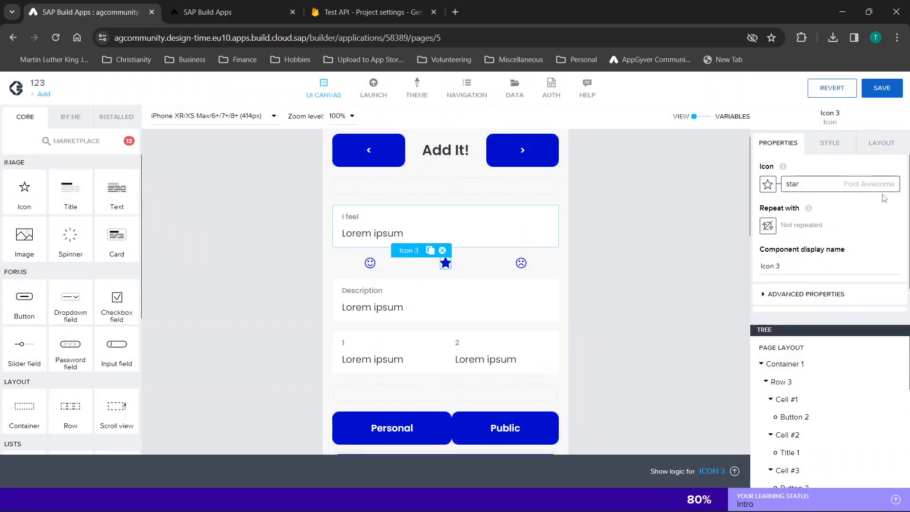
{"action": "left_click", "coordinate": [824, 190]}
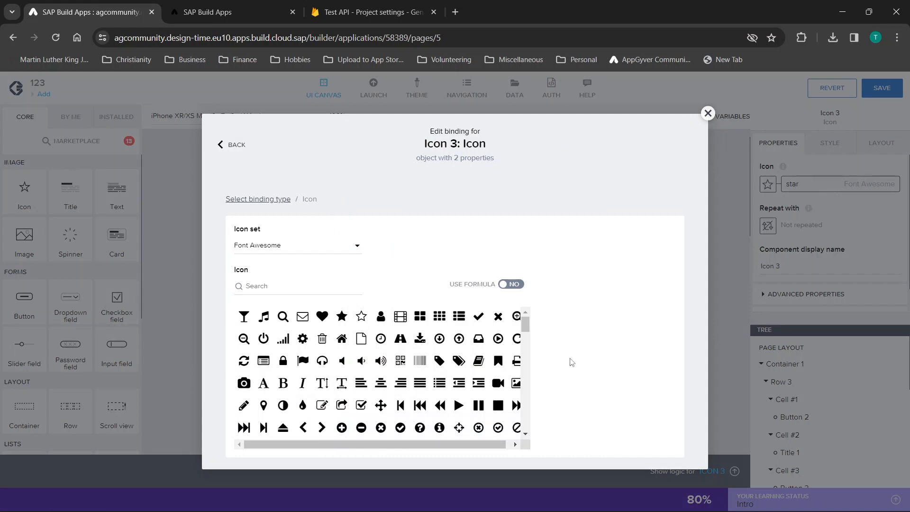
{"action": "scroll", "coordinate": [437, 389], "scroll_direction": "down", "scroll_amount": 1}
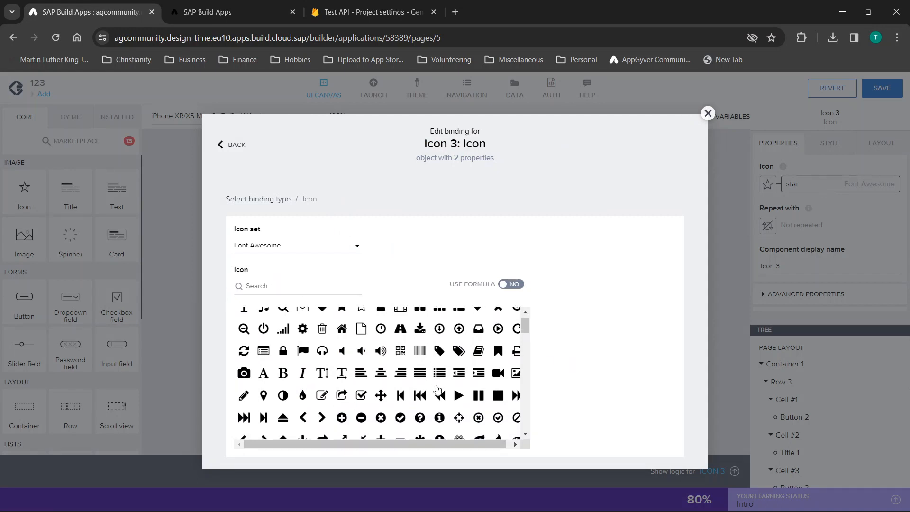
{"action": "scroll", "coordinate": [437, 389], "scroll_direction": "down", "scroll_amount": 6}
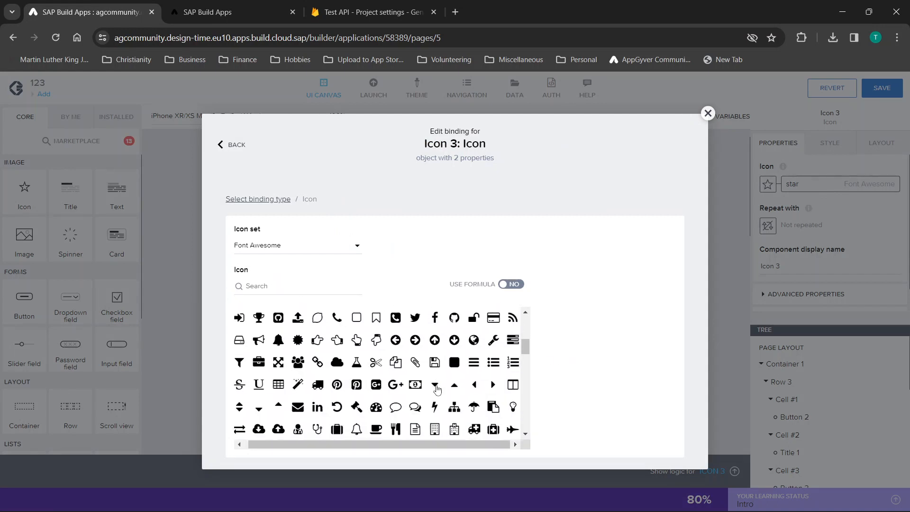
{"action": "scroll", "coordinate": [437, 388], "scroll_direction": "down", "scroll_amount": 3}
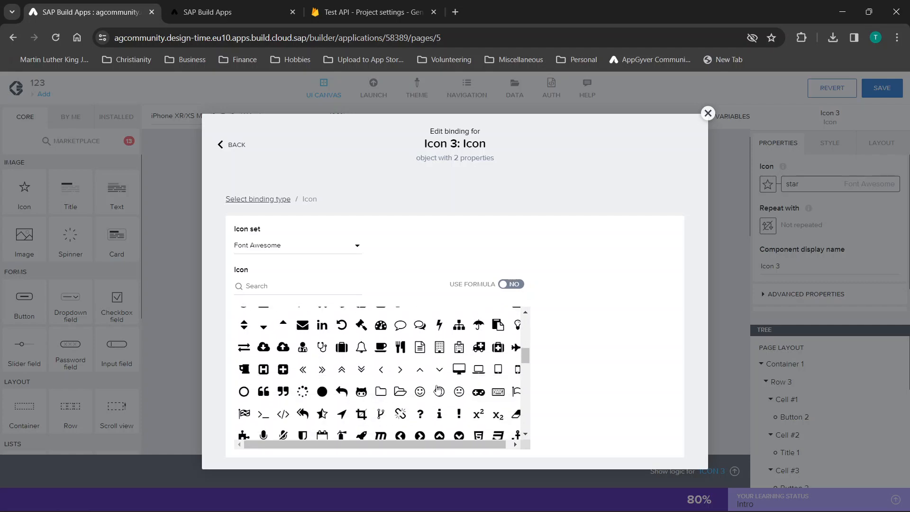
{"action": "scroll", "coordinate": [438, 390], "scroll_direction": "down", "scroll_amount": 3}
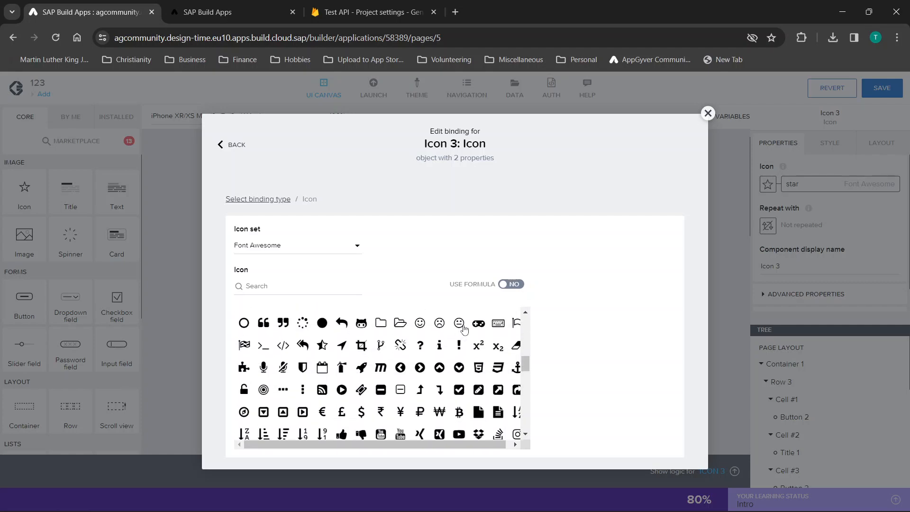
{"action": "left_click", "coordinate": [459, 323]}
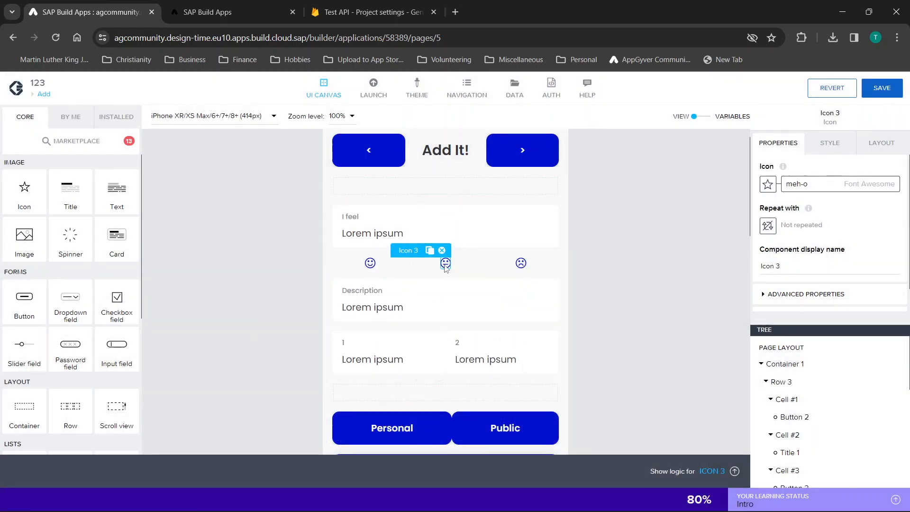
- Examine the mood icons, the numbered input fields and the Personal, Public and Send buttons on the Add page
{"action": "left_click", "coordinate": [458, 300]}
{"action": "left_click", "coordinate": [370, 264]}
{"action": "left_click", "coordinate": [446, 263]}
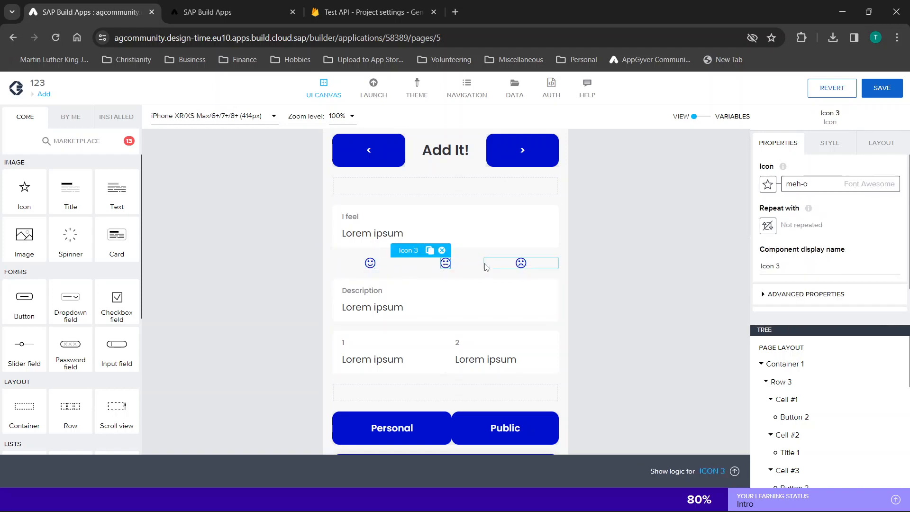
{"action": "left_click", "coordinate": [521, 264]}
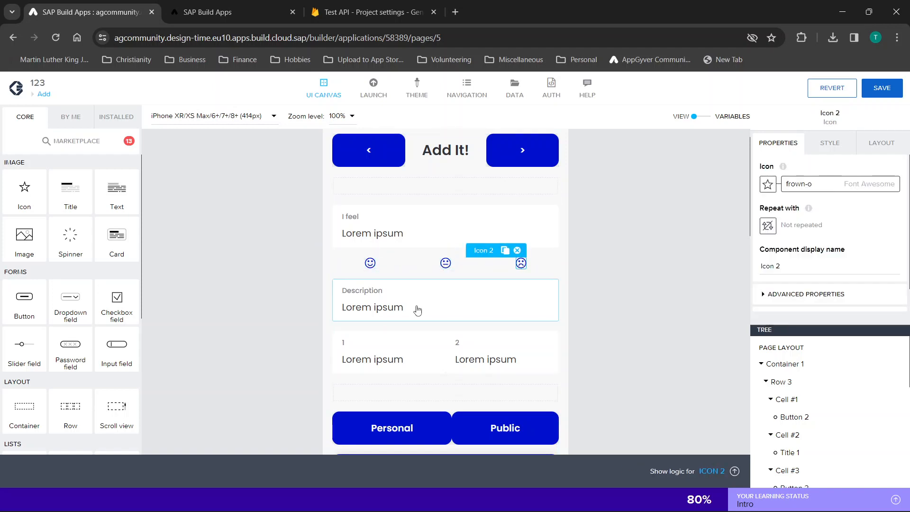
{"action": "left_click", "coordinate": [398, 357]}
{"action": "left_click", "coordinate": [501, 339]}
{"action": "scroll", "coordinate": [501, 336], "scroll_direction": "down", "scroll_amount": 2}
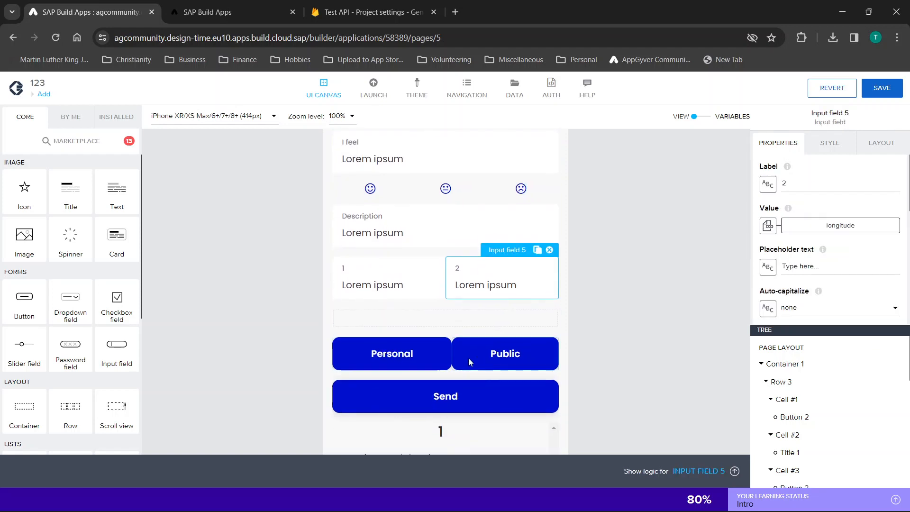
{"action": "left_click", "coordinate": [530, 355]}
{"action": "left_click", "coordinate": [374, 358]}
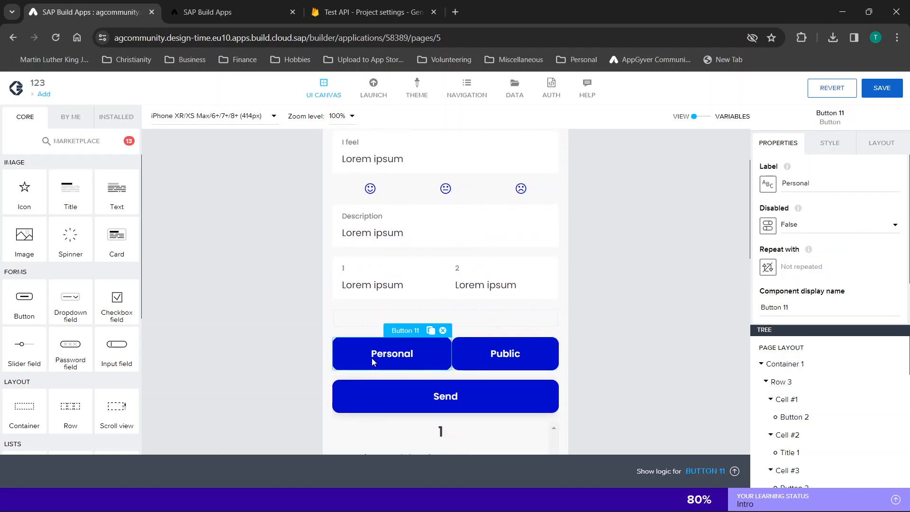
{"action": "scroll", "coordinate": [440, 335], "scroll_direction": "down", "scroll_amount": 1}
{"action": "scroll", "coordinate": [441, 335], "scroll_direction": "down", "scroll_amount": 1}
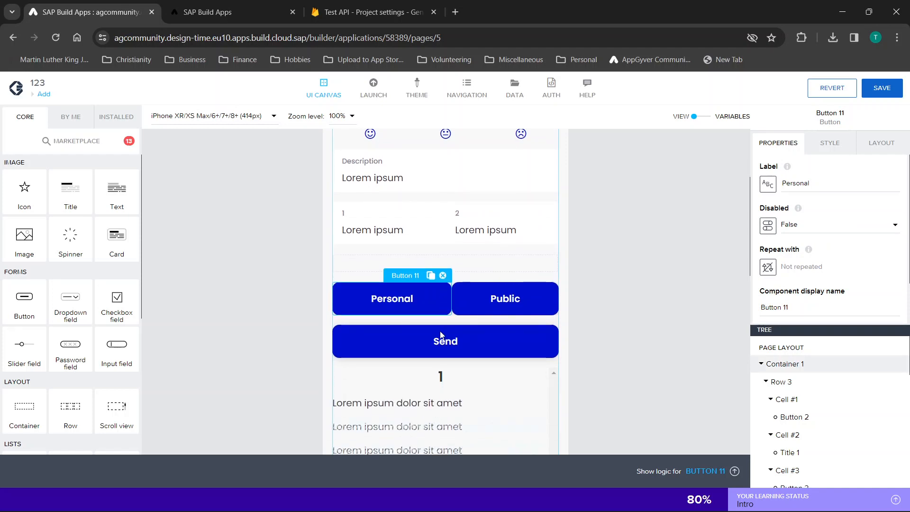
{"action": "left_click", "coordinate": [441, 335]}
{"action": "scroll", "coordinate": [440, 335], "scroll_direction": "down", "scroll_amount": 2}
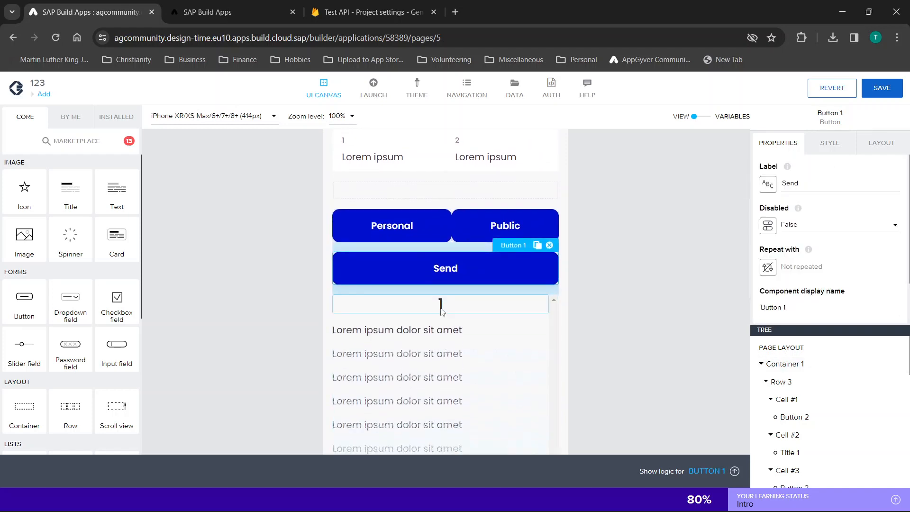
- Change the text of the title below the Send button to "Past Feelings"
{"action": "left_click", "coordinate": [440, 309]}
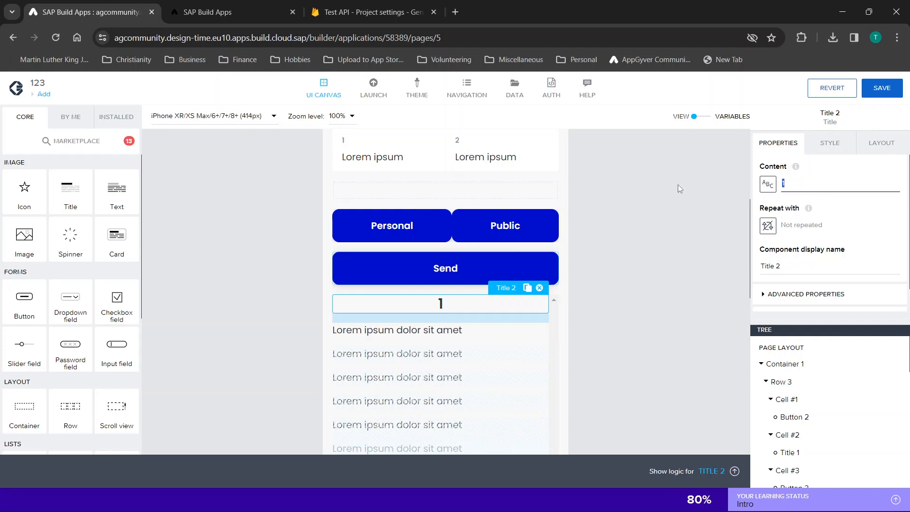
{"action": "type", "text": "Past Feelings"}
{"action": "scroll", "coordinate": [621, 237], "scroll_direction": "down", "scroll_amount": 2}
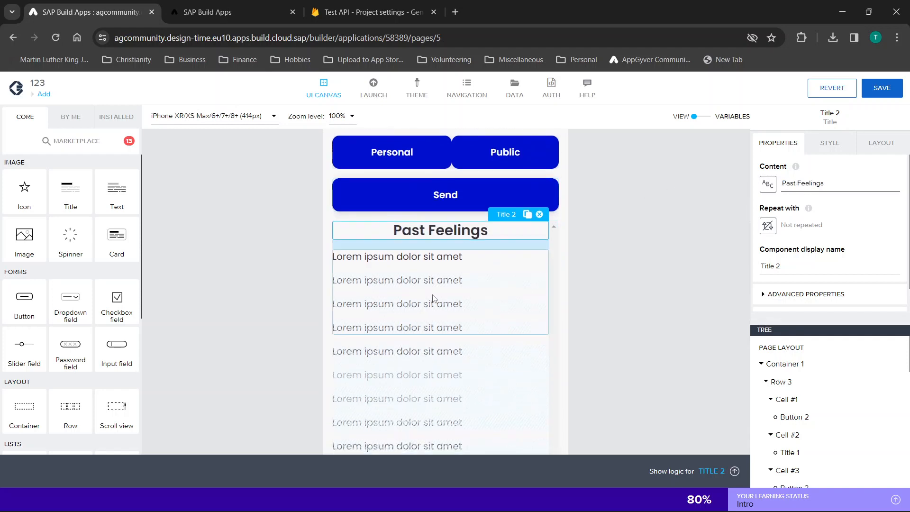
{"action": "scroll", "coordinate": [634, 278], "scroll_direction": "up", "scroll_amount": 7}
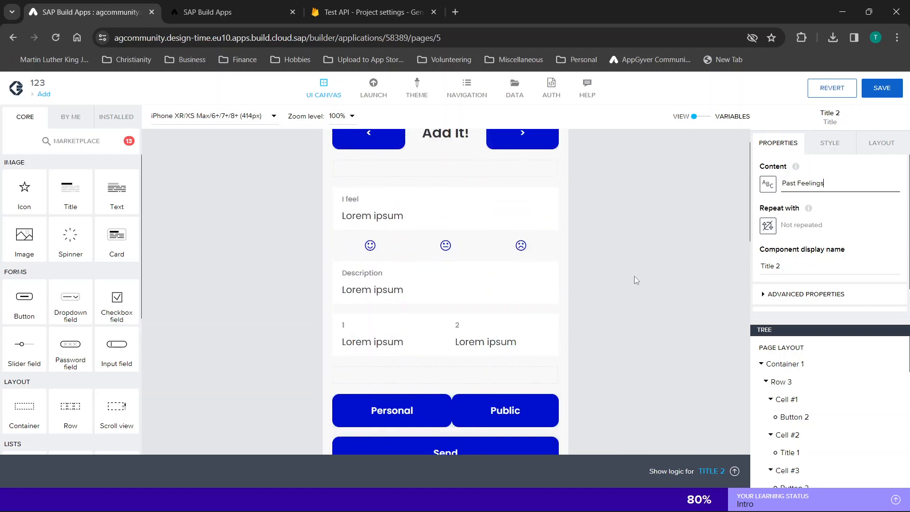
- Open the app variables and examine the initial value of the project variable
{"action": "left_click", "coordinate": [706, 118]}
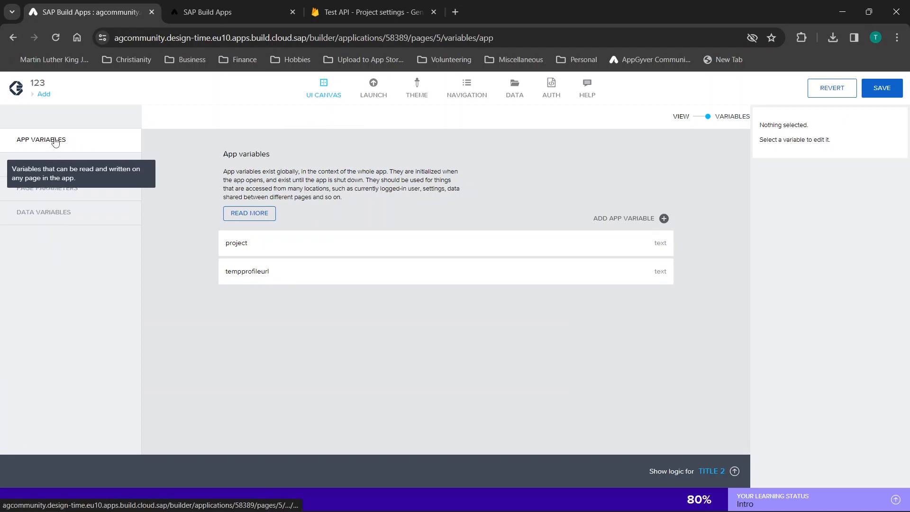
{"action": "left_click", "coordinate": [234, 245]}
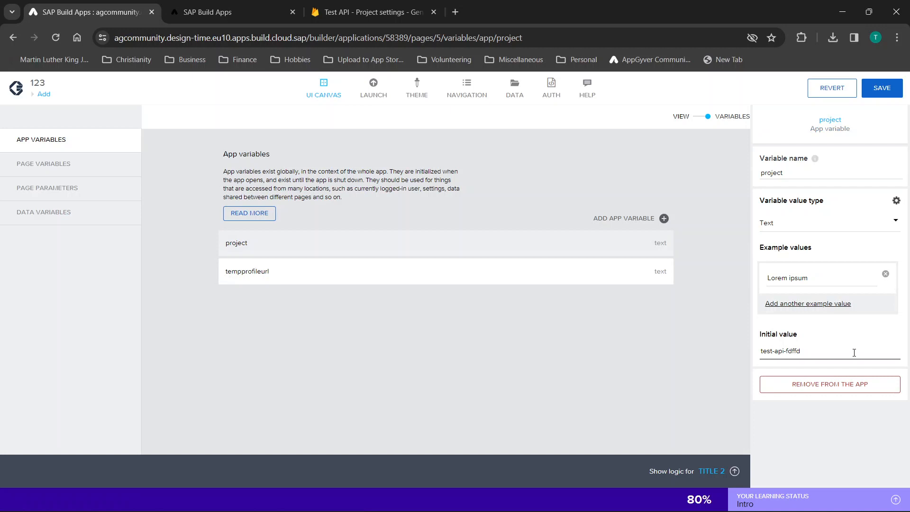
{"action": "left_click_drag", "start_coordinate": [854, 351], "coordinate": [722, 349]}
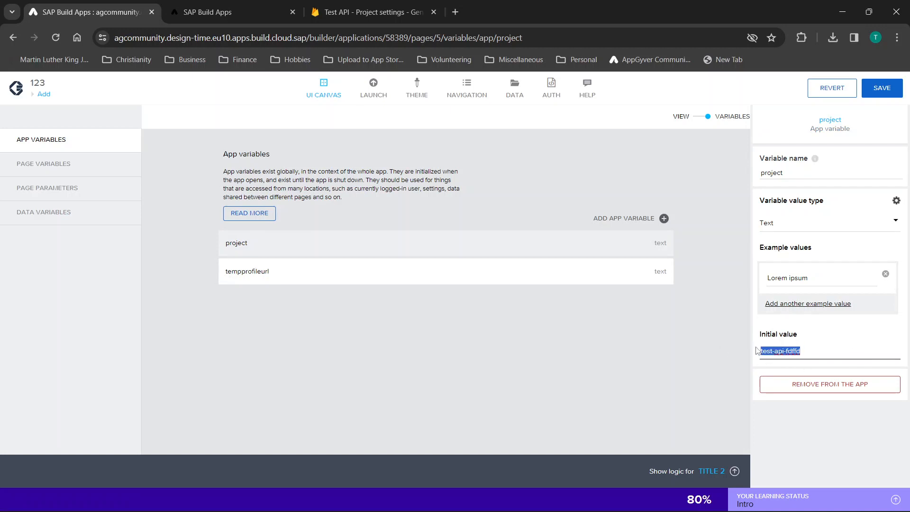
- Check the project ID in the Firebase project's address and general settings, and return to the SAP Build Apps variables
{"action": "left_click", "coordinate": [402, 5]}
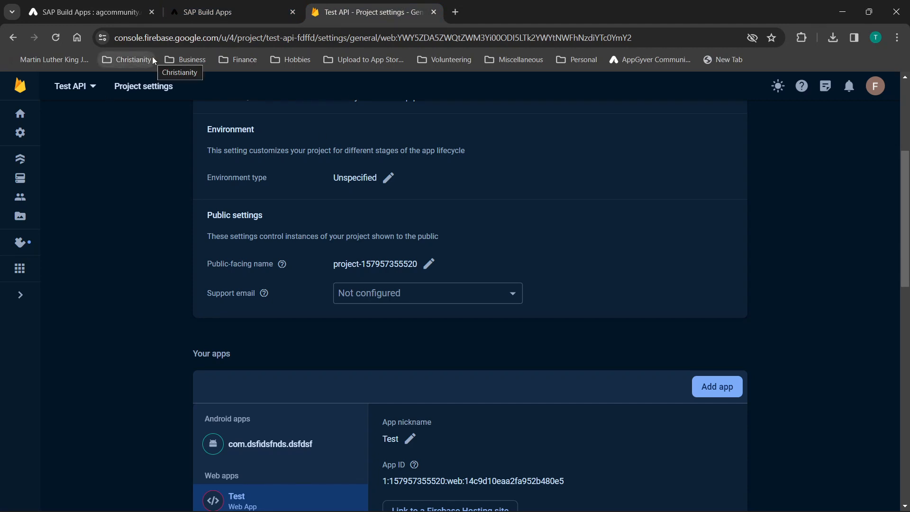
{"action": "left_click", "coordinate": [260, 36]}
{"action": "left_click", "coordinate": [266, 39]}
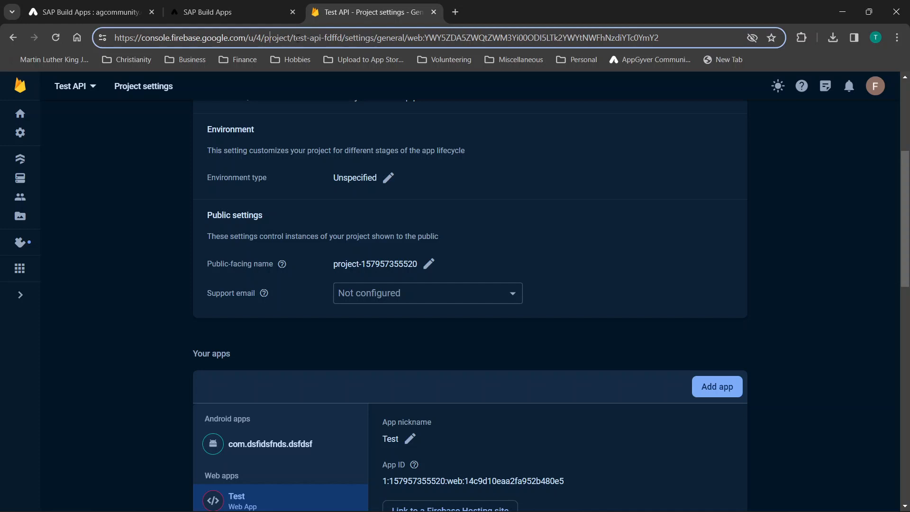
{"action": "left_click_drag", "start_coordinate": [294, 38], "coordinate": [326, 38]}
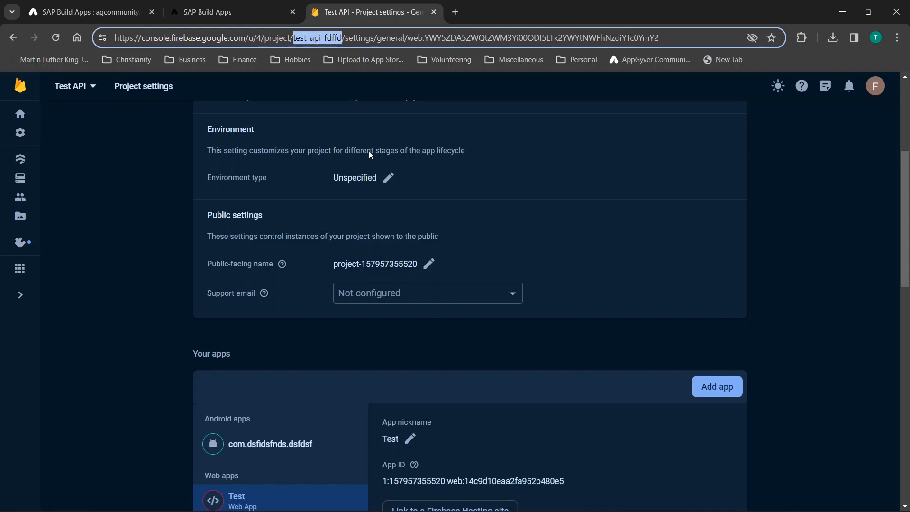
{"action": "scroll", "coordinate": [370, 152], "scroll_direction": "up", "scroll_amount": 5}
{"action": "left_click_drag", "start_coordinate": [417, 257], "coordinate": [333, 263]}
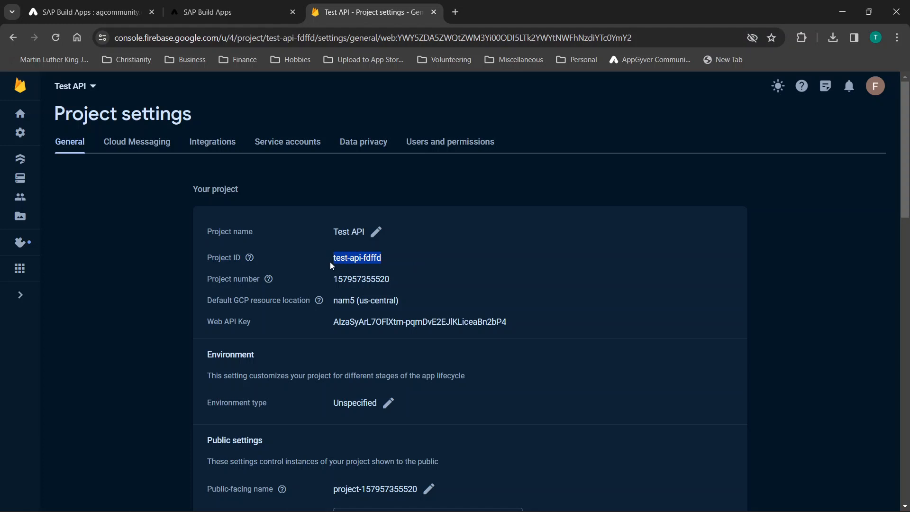
{"action": "left_click", "coordinate": [175, 285]}
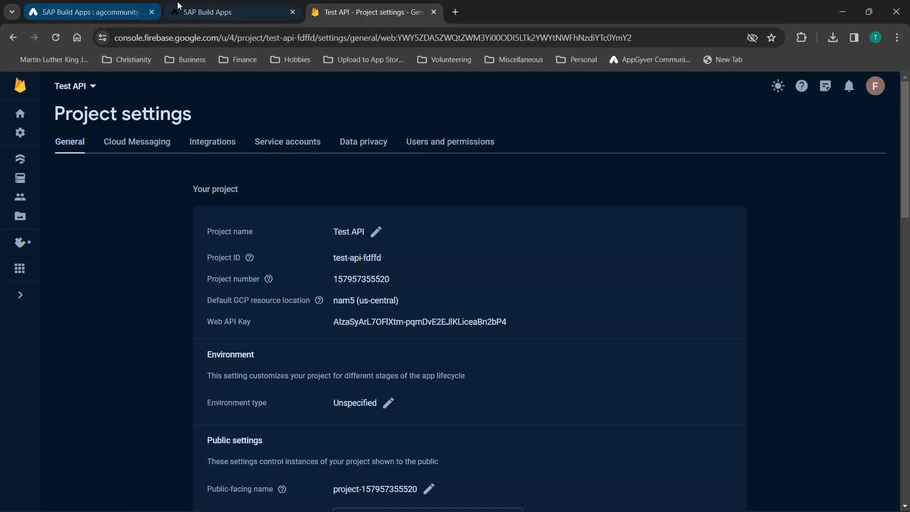
{"action": "left_click", "coordinate": [181, 2]}
{"action": "left_click", "coordinate": [156, 4]}
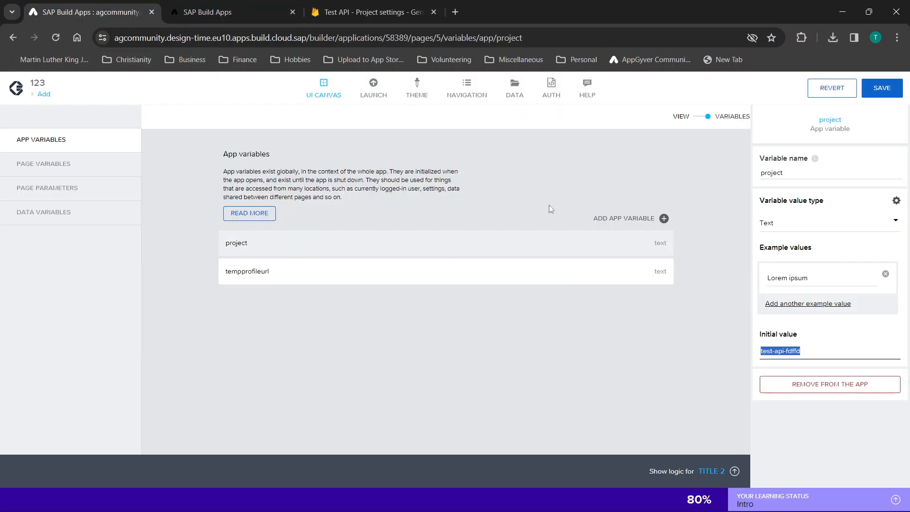
- Review the tempprofileurl app variable and the page variables Name, description, lattitude and longitude
{"action": "left_click", "coordinate": [321, 273]}
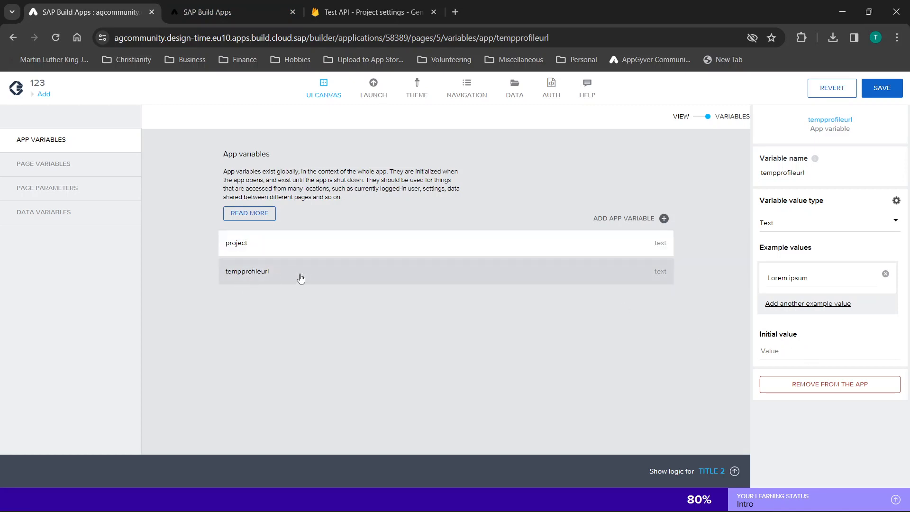
{"action": "left_click", "coordinate": [29, 162]}
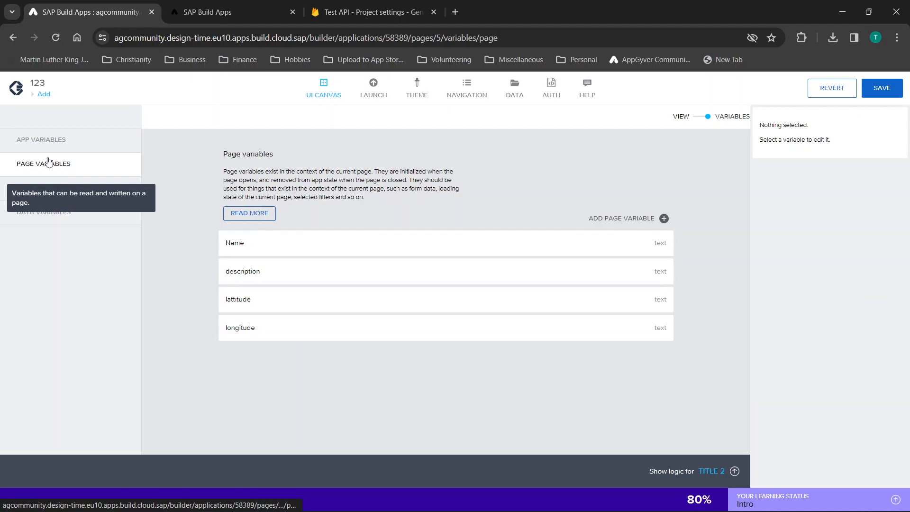
{"action": "left_click", "coordinate": [363, 248]}
{"action": "left_click", "coordinate": [371, 270]}
{"action": "left_click", "coordinate": [344, 308]}
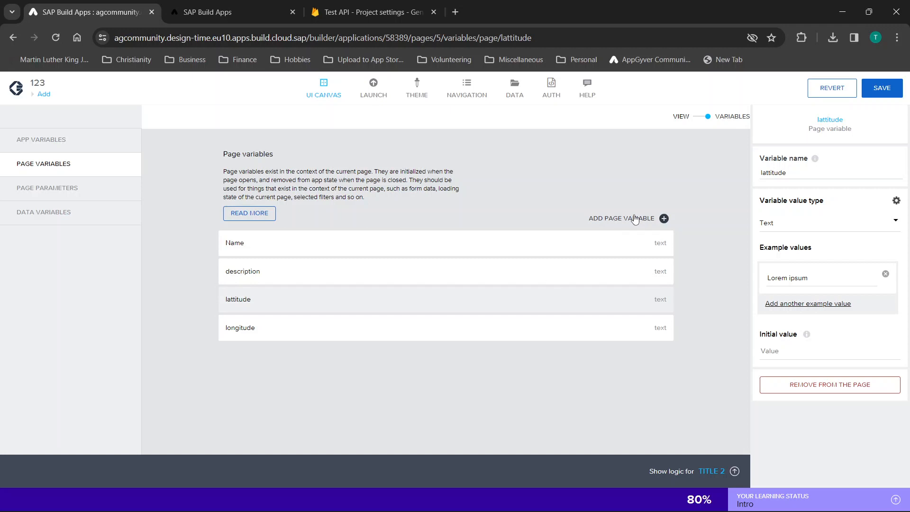
{"action": "left_click", "coordinate": [589, 338]}
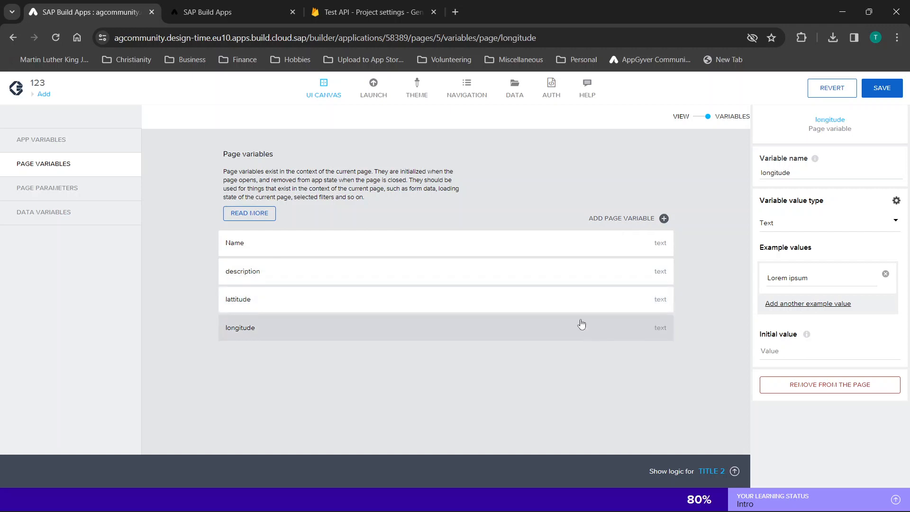
{"action": "left_click", "coordinate": [550, 269]}
{"action": "left_click", "coordinate": [542, 256]}
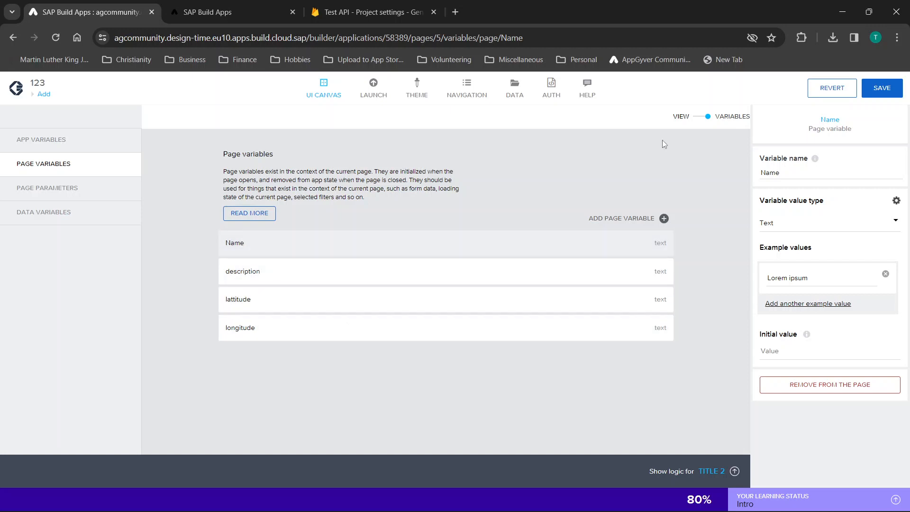
- Return to the Add page's view and save the app
{"action": "left_click", "coordinate": [699, 119]}
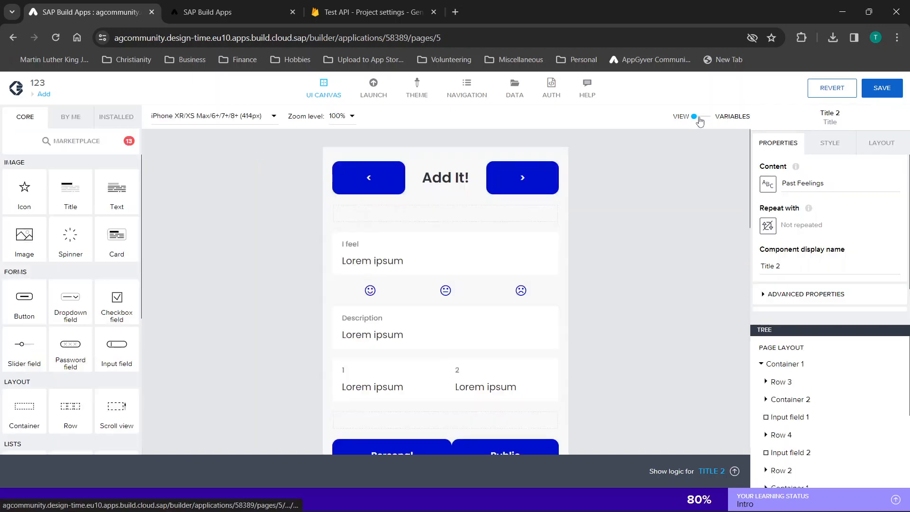
{"action": "left_click", "coordinate": [878, 88]}
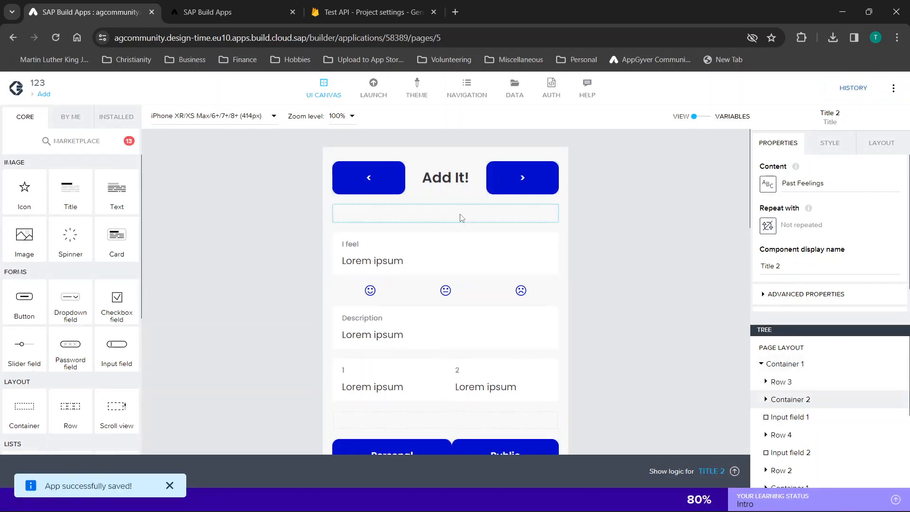
- Change the label of the I feel input field to "I feel ..."
{"action": "left_click", "coordinate": [459, 251]}
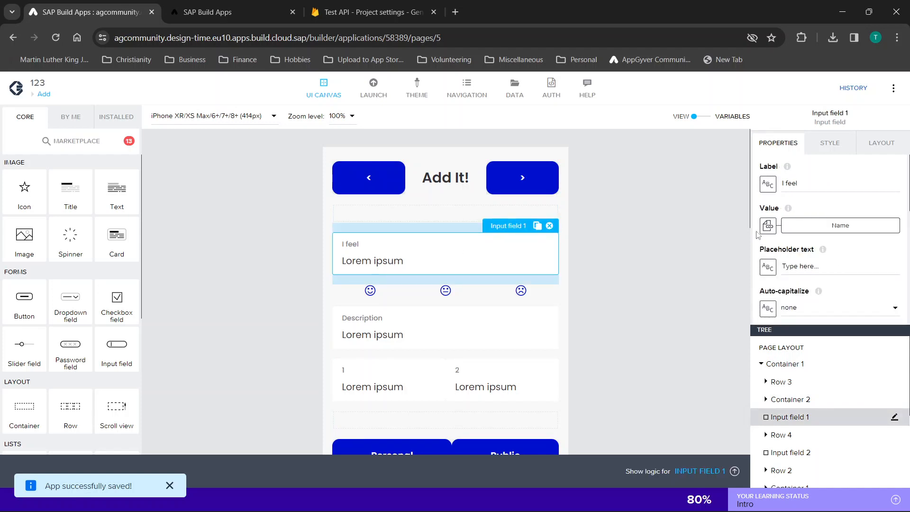
{"action": "left_click", "coordinate": [798, 182]}
{"action": "left_click_drag", "start_coordinate": [797, 185], "coordinate": [758, 188]}
{"action": "left_click", "coordinate": [818, 178]}
{"action": "type", "text": "..."}
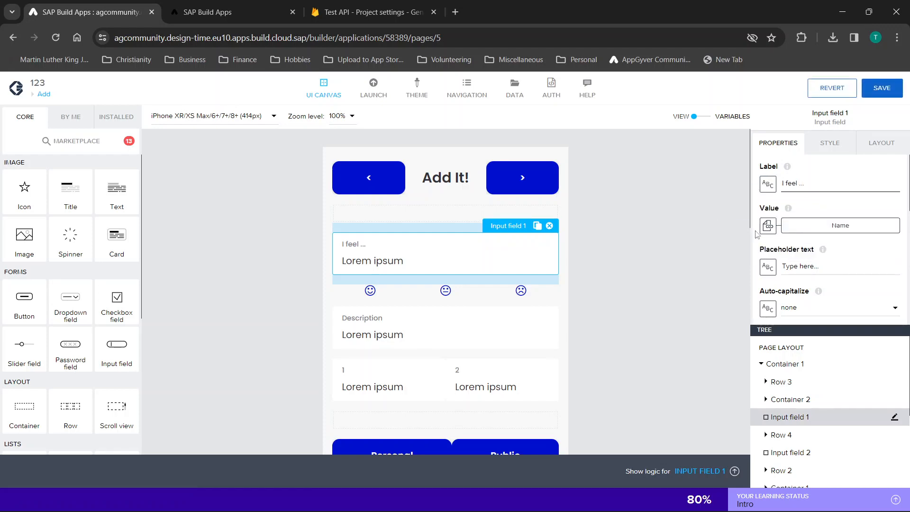
- Bind the value of the I feel input field to the page variable Name and save the binding
{"action": "left_click", "coordinate": [770, 226]}
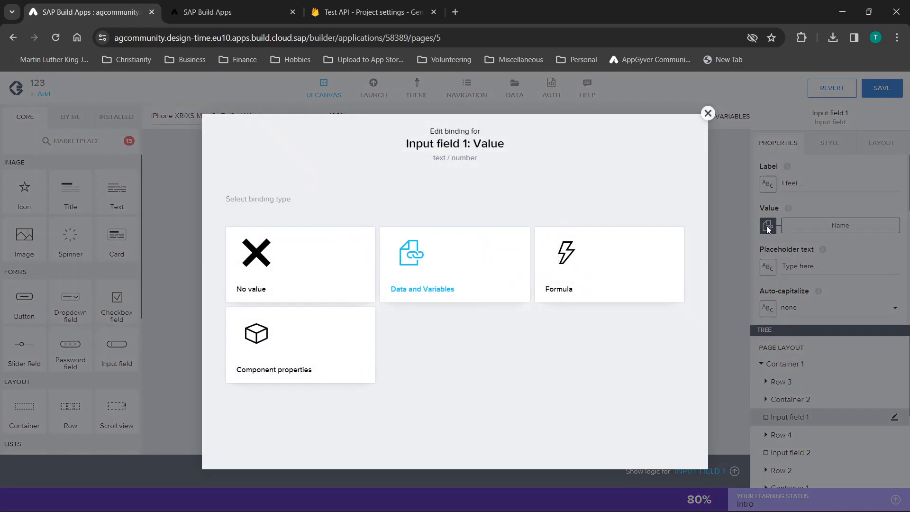
{"action": "left_click", "coordinate": [426, 285]}
{"action": "left_click", "coordinate": [443, 307]}
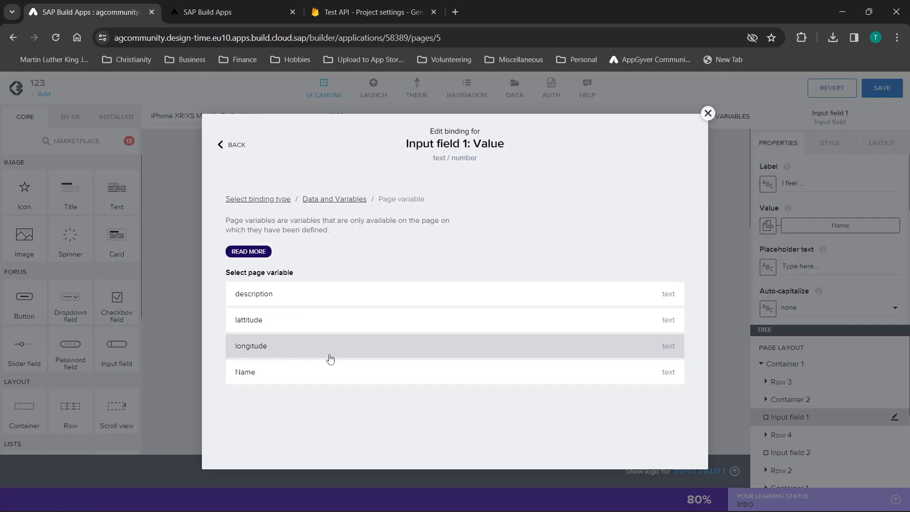
{"action": "left_click", "coordinate": [315, 370]}
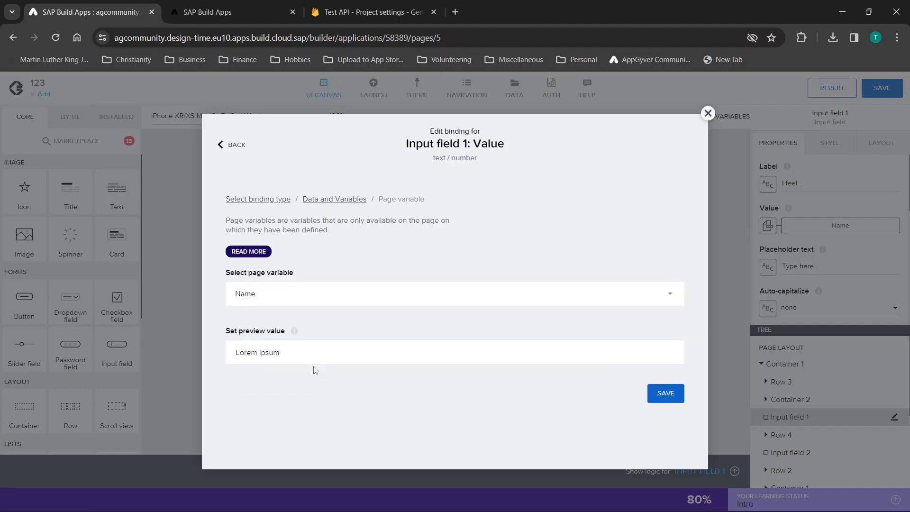
{"action": "left_click", "coordinate": [667, 394]}
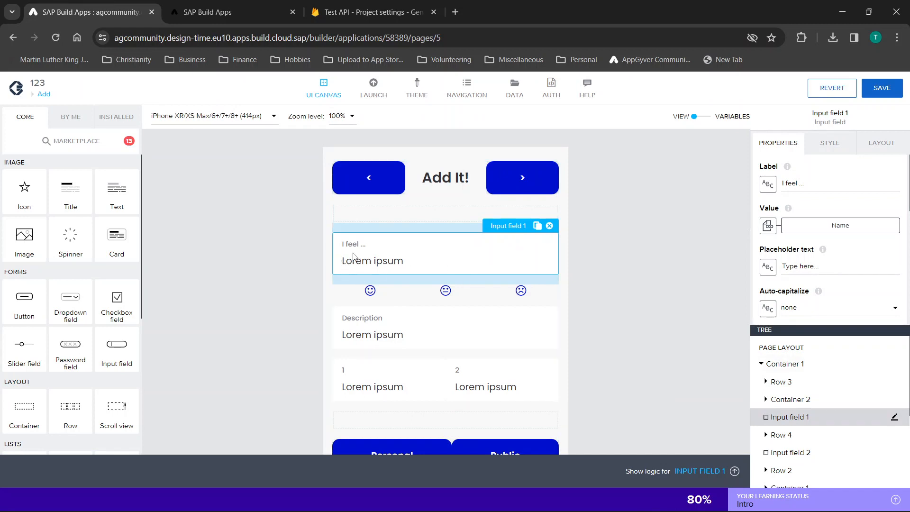
- Delete the input fields labelled 1 and 2 from the row below Description and select the row's first cell
{"action": "scroll", "coordinate": [466, 309], "scroll_direction": "down", "scroll_amount": 2}
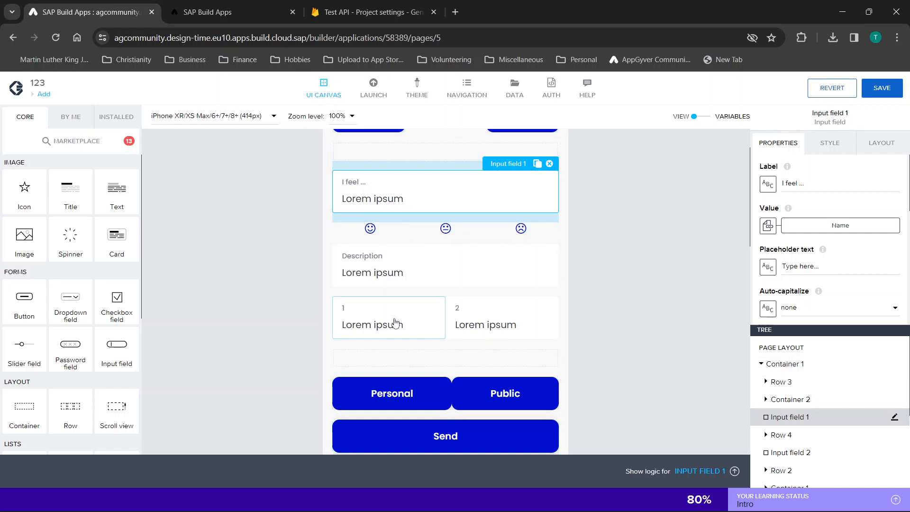
{"action": "left_click", "coordinate": [494, 316]}
{"action": "left_click", "coordinate": [549, 290]}
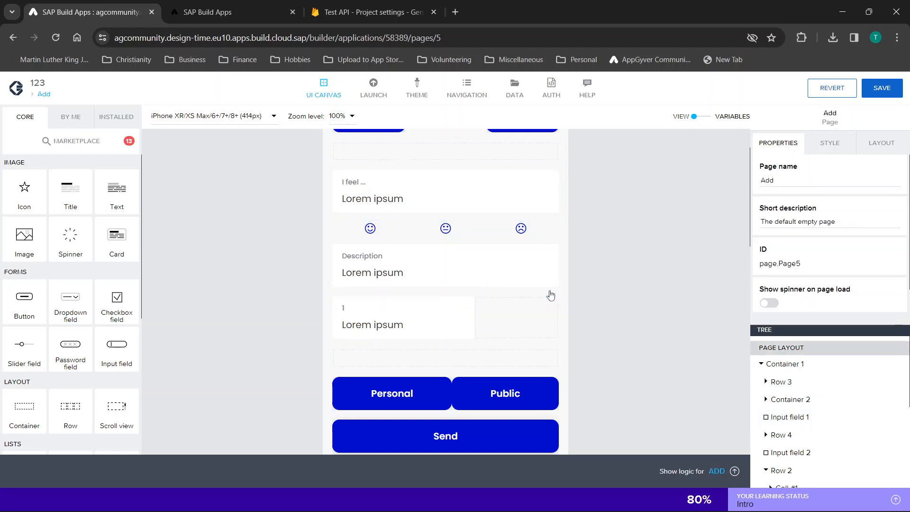
{"action": "left_click", "coordinate": [456, 320]}
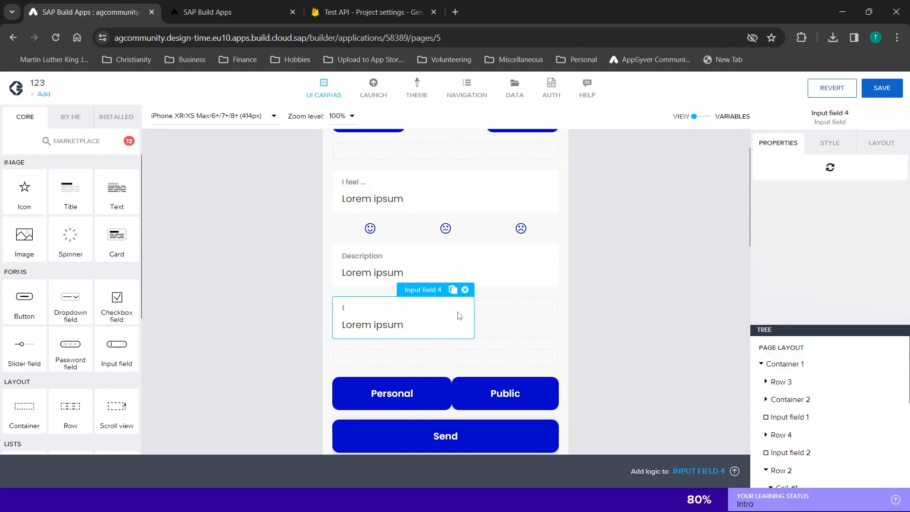
{"action": "left_click", "coordinate": [471, 291]}
{"action": "left_click", "coordinate": [421, 315]}
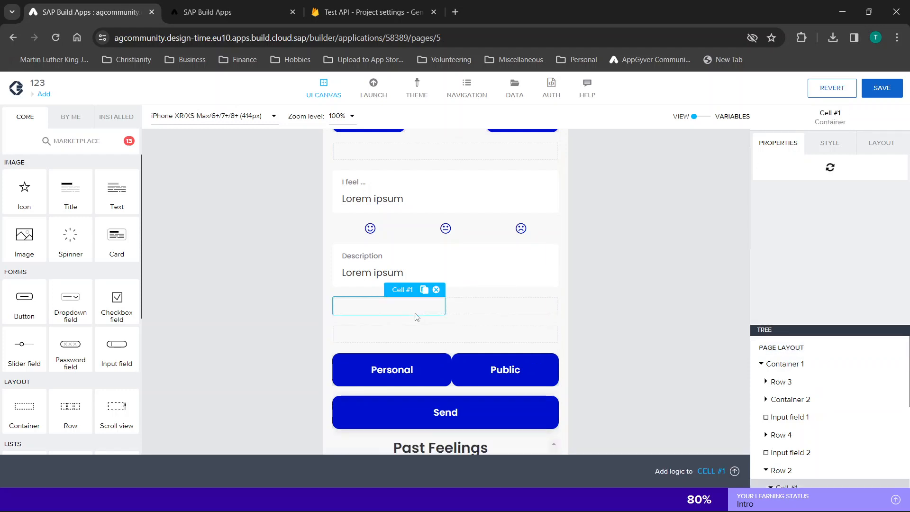
- Delete the remaining cells of the empty row directly below the Description field, including the row itself
{"action": "left_click", "coordinate": [434, 293]}
{"action": "left_click", "coordinate": [450, 306]}
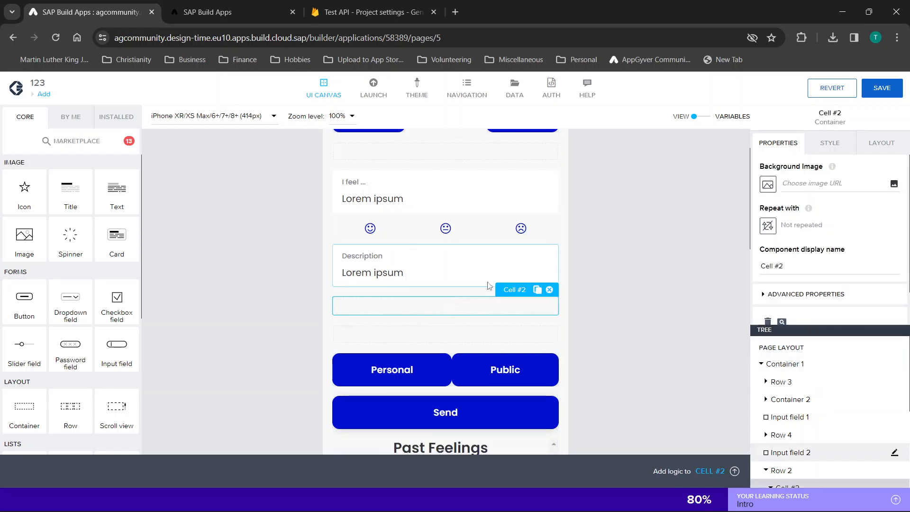
{"action": "left_click", "coordinate": [547, 291]}
{"action": "scroll", "coordinate": [473, 288], "scroll_direction": "up", "scroll_amount": 1}
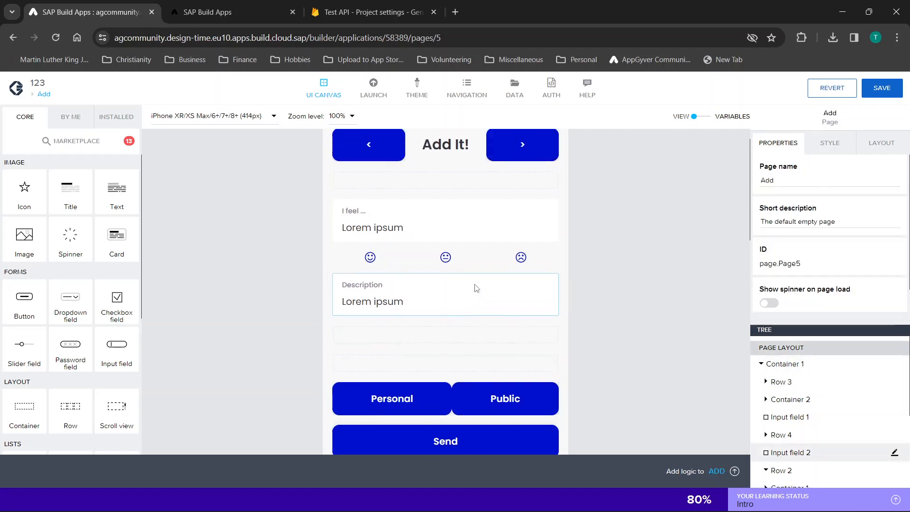
{"action": "left_click", "coordinate": [455, 340]}
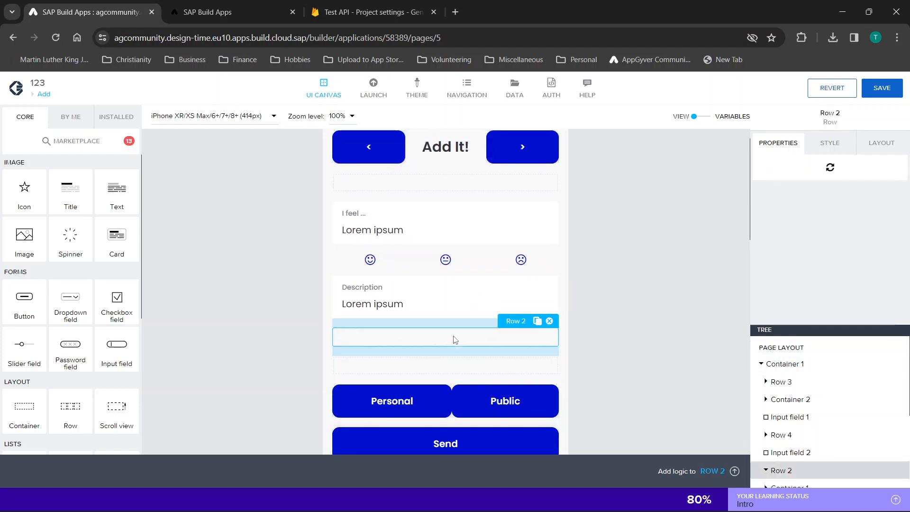
{"action": "left_click", "coordinate": [549, 322]}
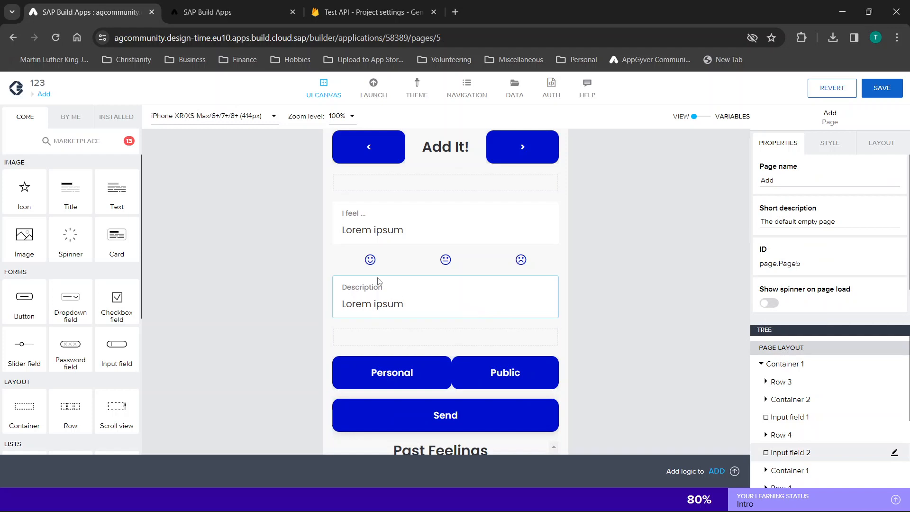
- Check the three mood icons and rename the page variable lattitude to feeling
{"action": "left_click", "coordinate": [370, 262]}
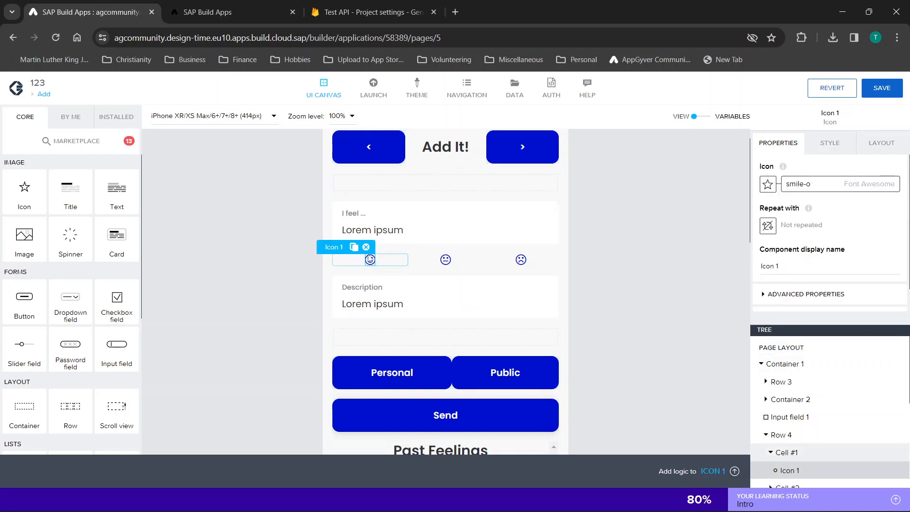
{"action": "left_click", "coordinate": [446, 259]}
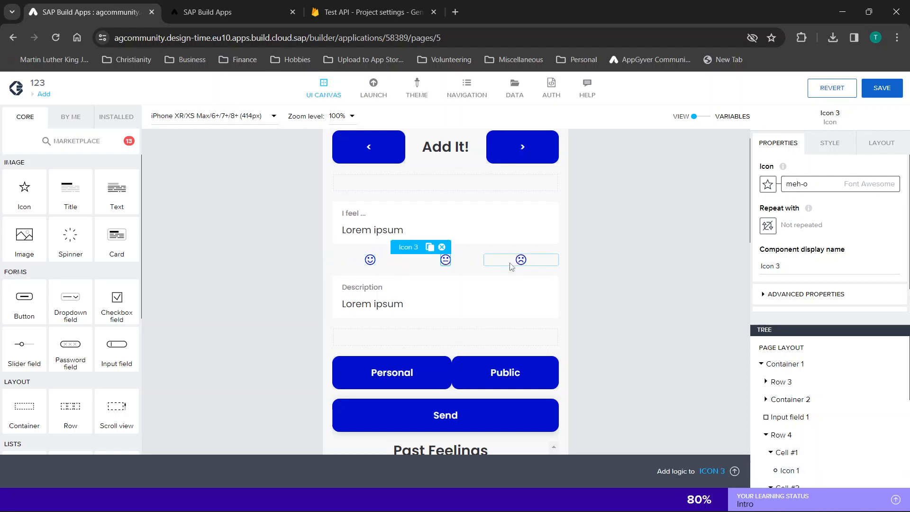
{"action": "left_click", "coordinate": [521, 261]}
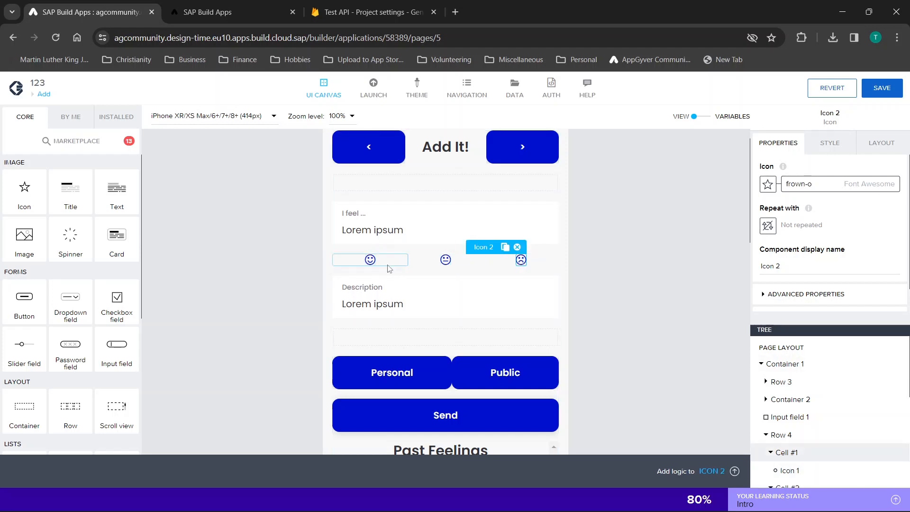
{"action": "left_click", "coordinate": [701, 116]}
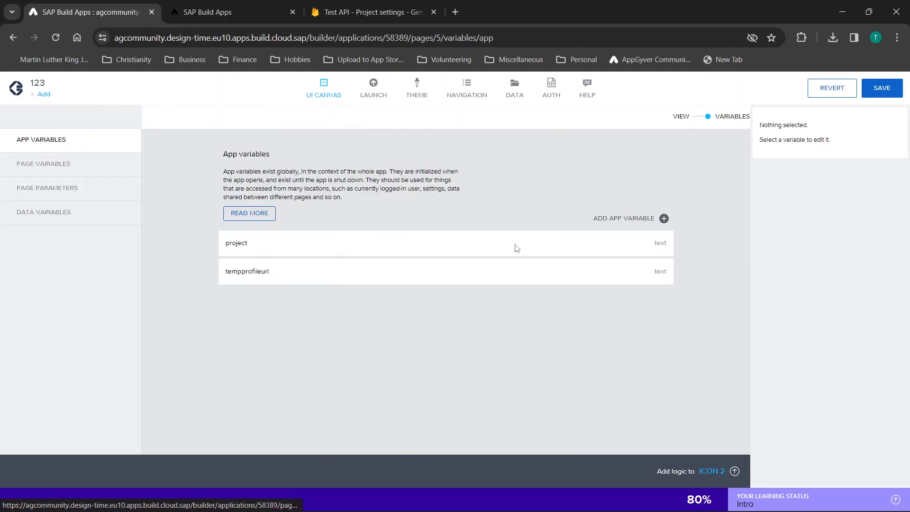
{"action": "left_click", "coordinate": [59, 169]}
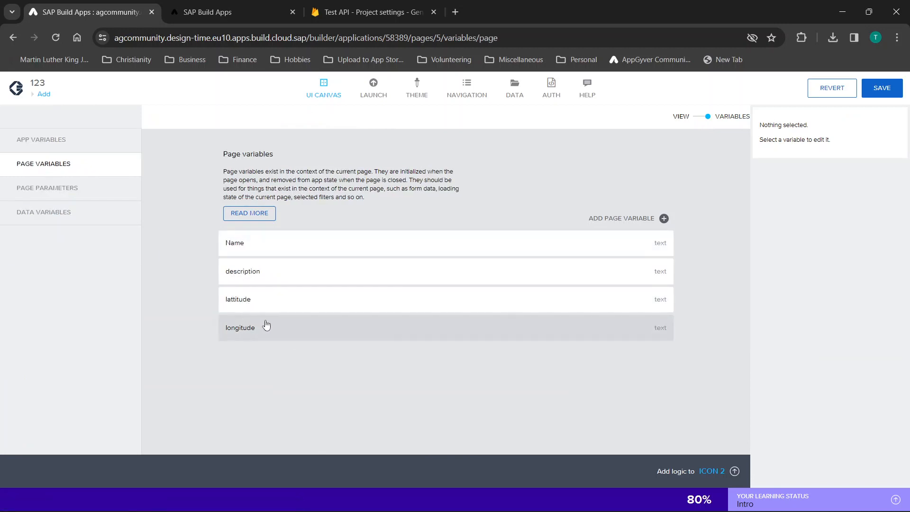
{"action": "left_click", "coordinate": [284, 305]}
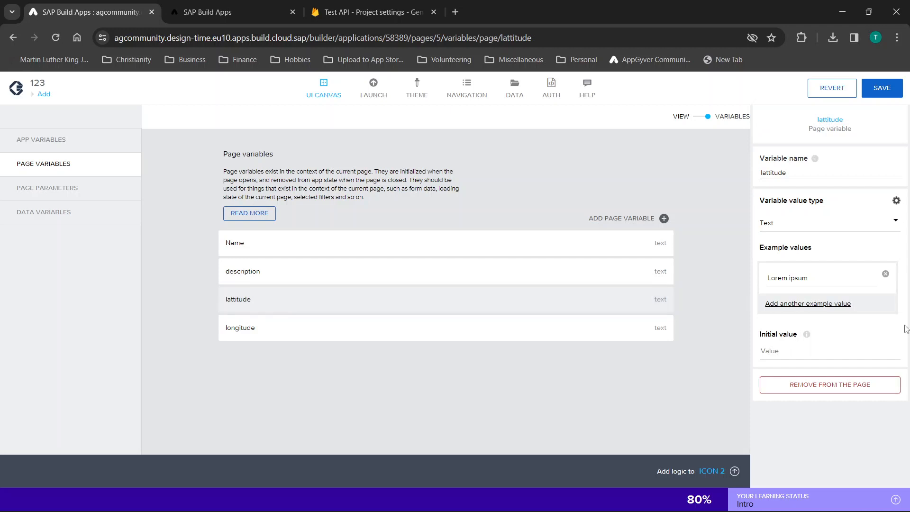
{"action": "left_click", "coordinate": [797, 176]}
{"action": "key", "text": "ctrl+a"}
{"action": "type", "text": "feeling"}
{"action": "left_click", "coordinate": [785, 357]}
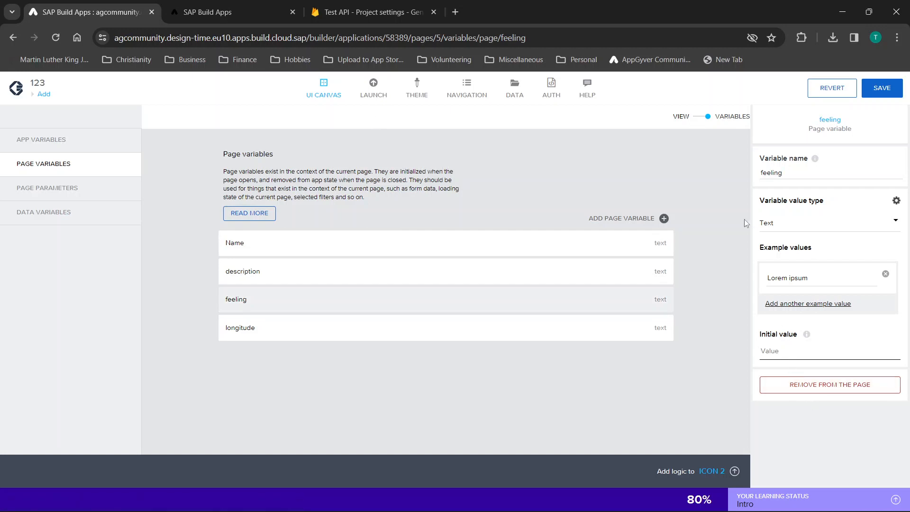
- Add a Set page variable node to the smiling face icon's logic and connect it to the Component tap event
{"action": "left_click", "coordinate": [686, 124]}
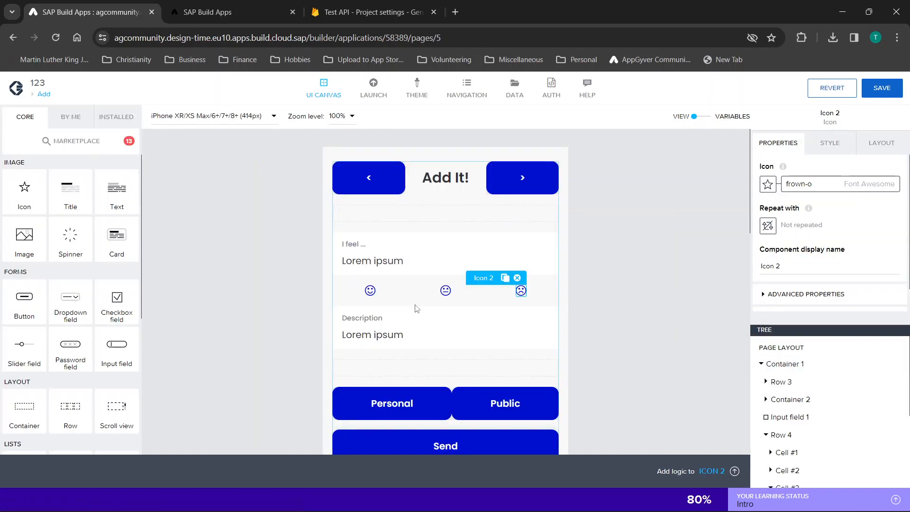
{"action": "left_click", "coordinate": [372, 292]}
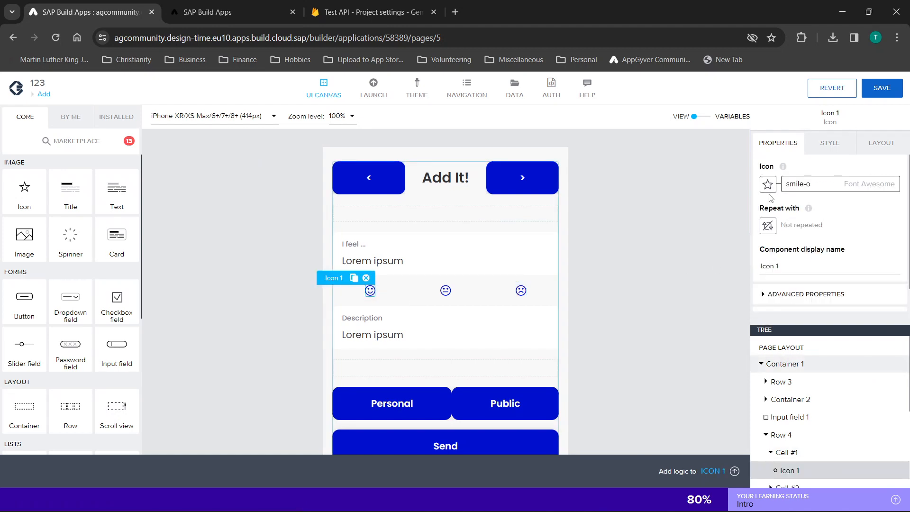
{"action": "scroll", "coordinate": [769, 233], "scroll_direction": "down", "scroll_amount": 1}
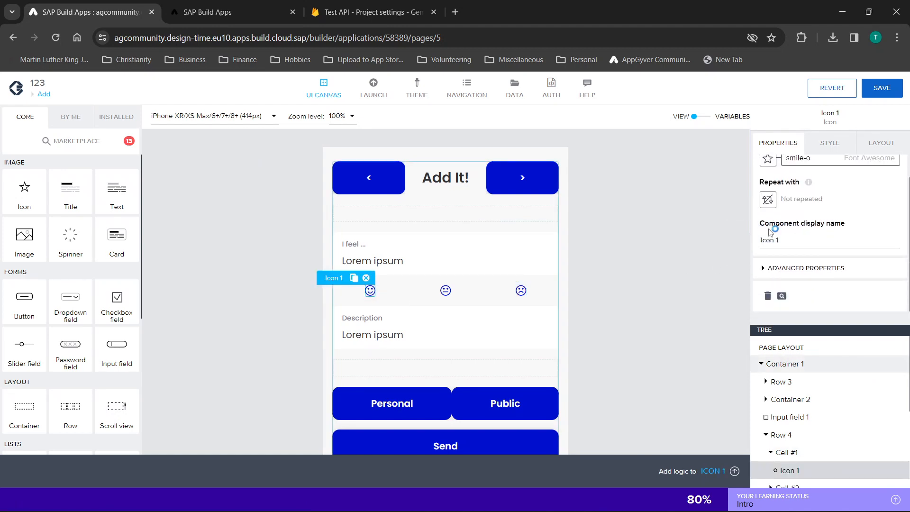
{"action": "left_click", "coordinate": [734, 471]}
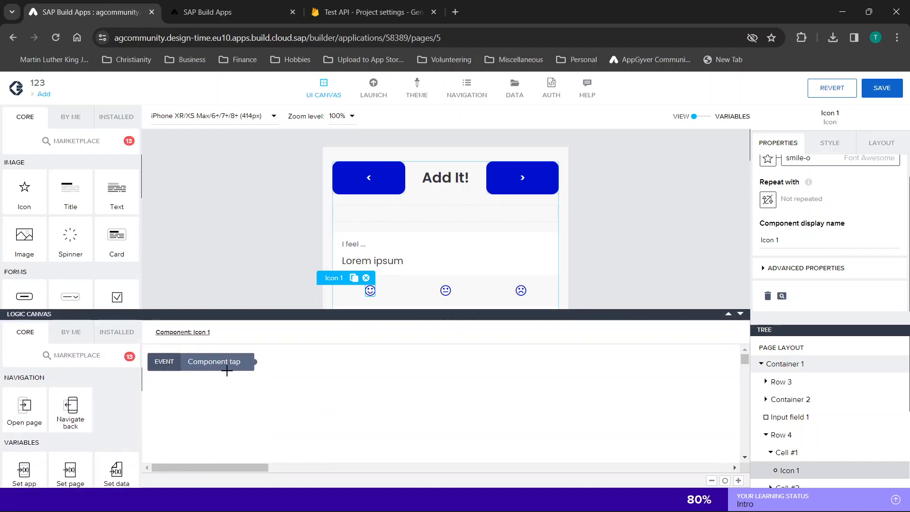
{"action": "scroll", "coordinate": [104, 408], "scroll_direction": "down", "scroll_amount": 3}
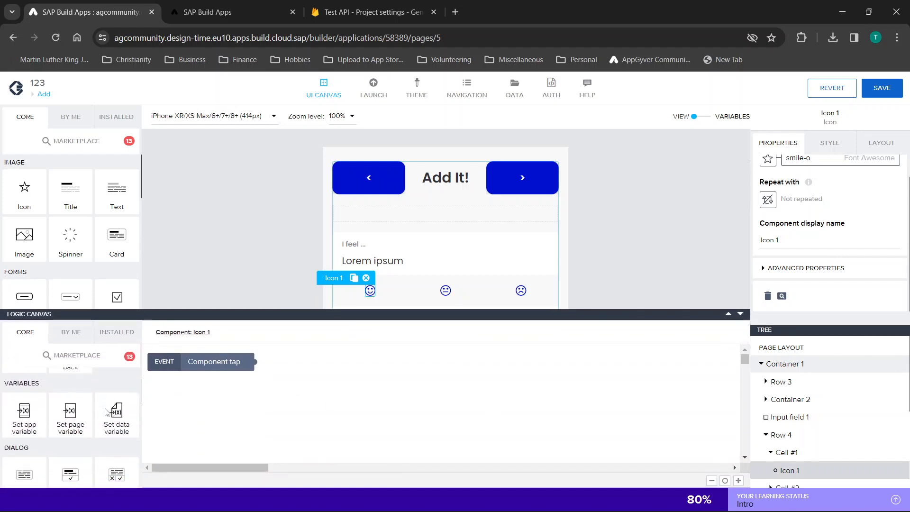
{"action": "left_click_drag", "start_coordinate": [68, 410], "coordinate": [341, 378]}
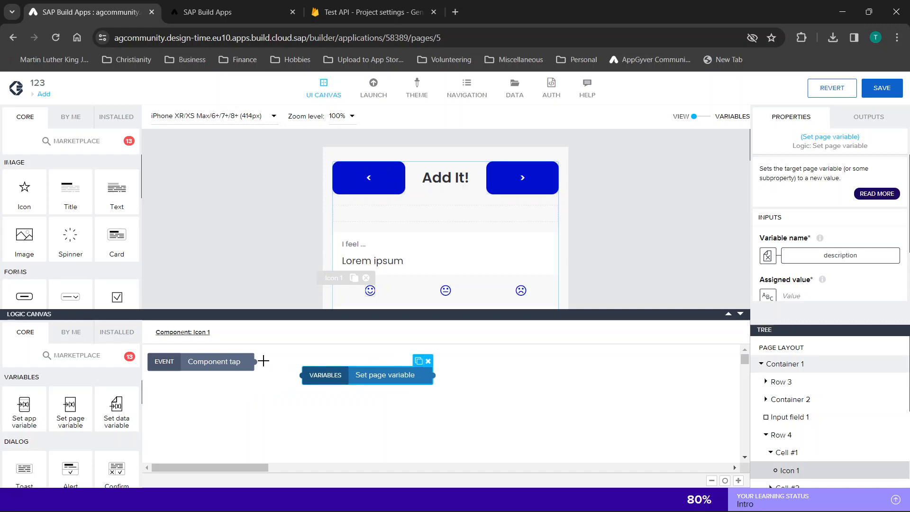
{"action": "left_click_drag", "start_coordinate": [255, 362], "coordinate": [301, 374]}
- Configure the smiling face icon's Set page variable node to assign 1 to the page variable feeling
{"action": "scroll", "coordinate": [862, 234], "scroll_direction": "down", "scroll_amount": 1}
{"action": "left_click", "coordinate": [840, 210]}
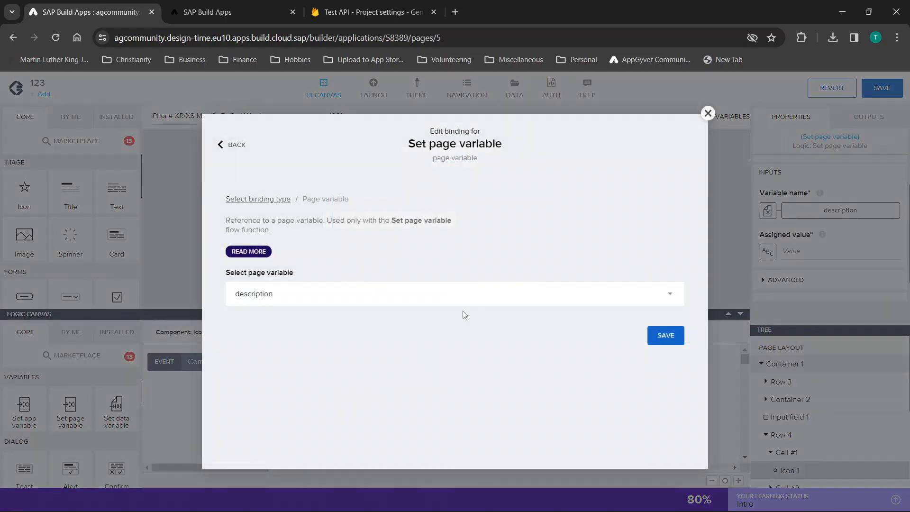
{"action": "left_click", "coordinate": [313, 326]}
{"action": "left_click", "coordinate": [664, 336]}
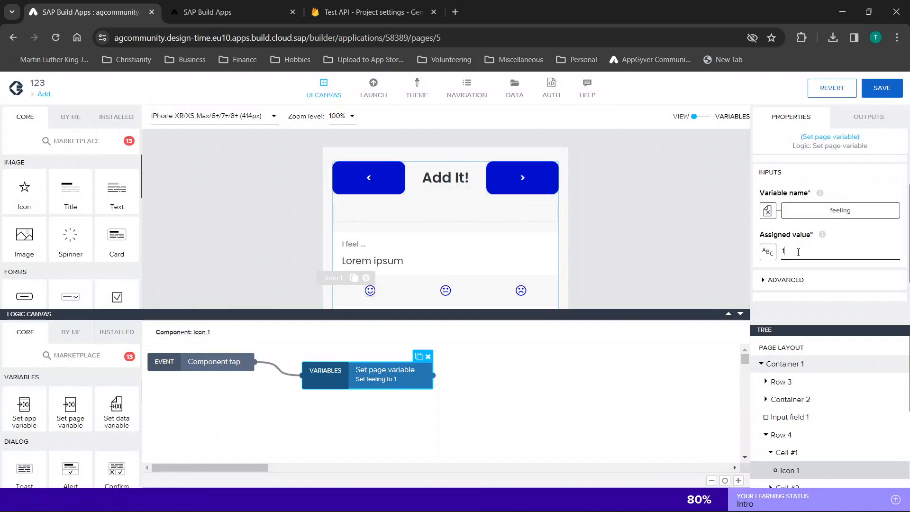
- Copy the Set page variable node into the neutral face icon's logic and connect it to the Component tap event
{"action": "left_click", "coordinate": [389, 373]}
{"action": "key", "text": "ctrl+c"}
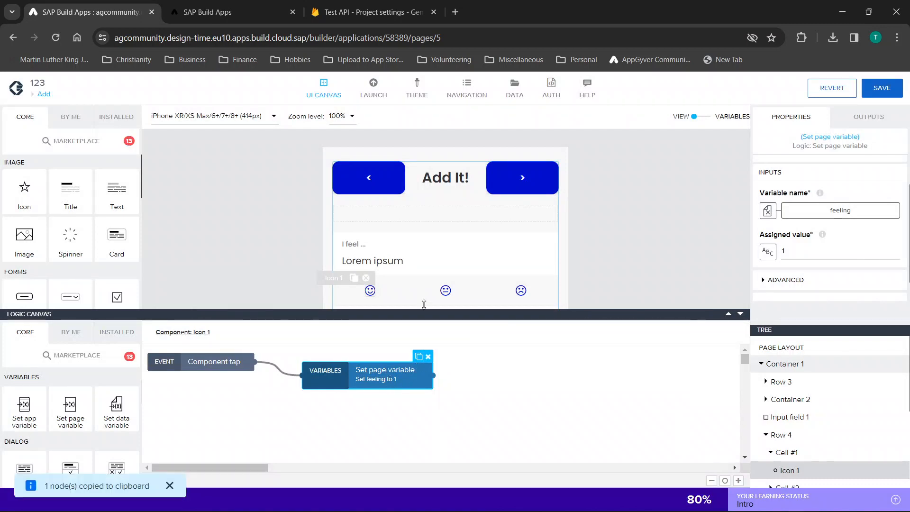
{"action": "left_click", "coordinate": [445, 290]}
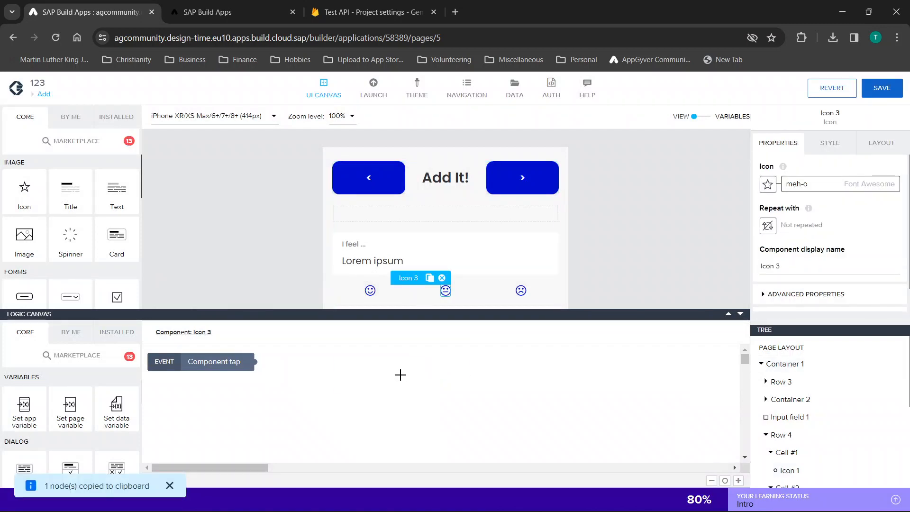
{"action": "key", "text": "ctrl+v"}
{"action": "left_click", "coordinate": [374, 383]}
{"action": "left_click_drag", "start_coordinate": [253, 362], "coordinate": [309, 382]}
- Set the assigned value of the neutral face icon's Set page variable node to 2
{"action": "left_click", "coordinate": [339, 377]}
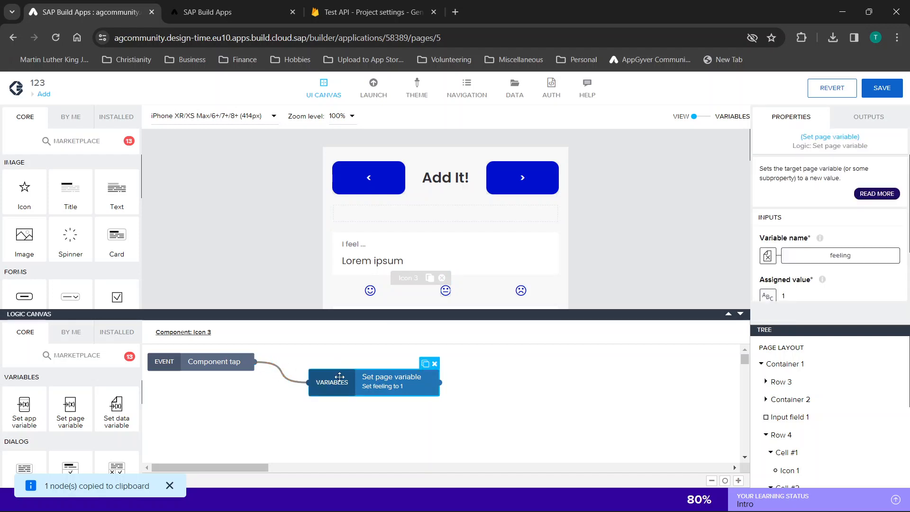
{"action": "scroll", "coordinate": [812, 280], "scroll_direction": "down", "scroll_amount": 2}
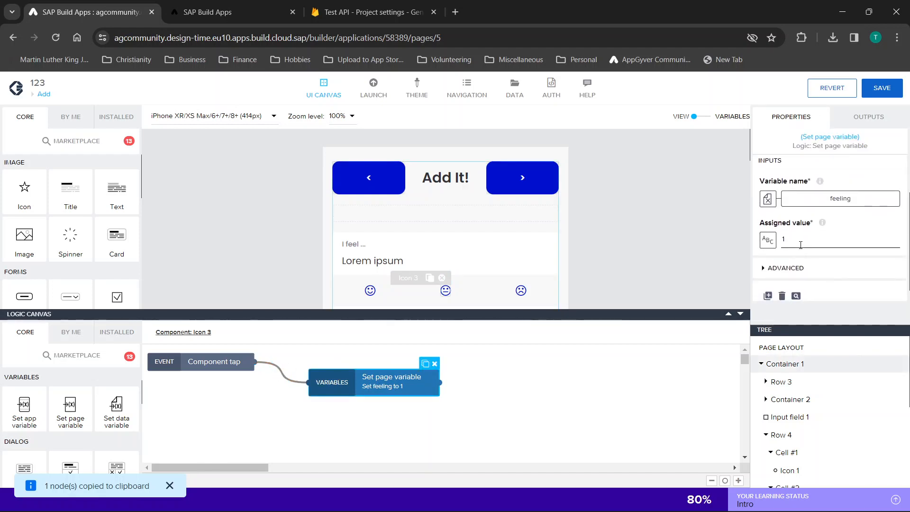
{"action": "key", "text": "BackSpace"}
{"action": "type", "text": "2"}
- Copy the Set page variable node into the frowning face icon's logic and connect it to the Component tap event
{"action": "left_click", "coordinate": [368, 390]}
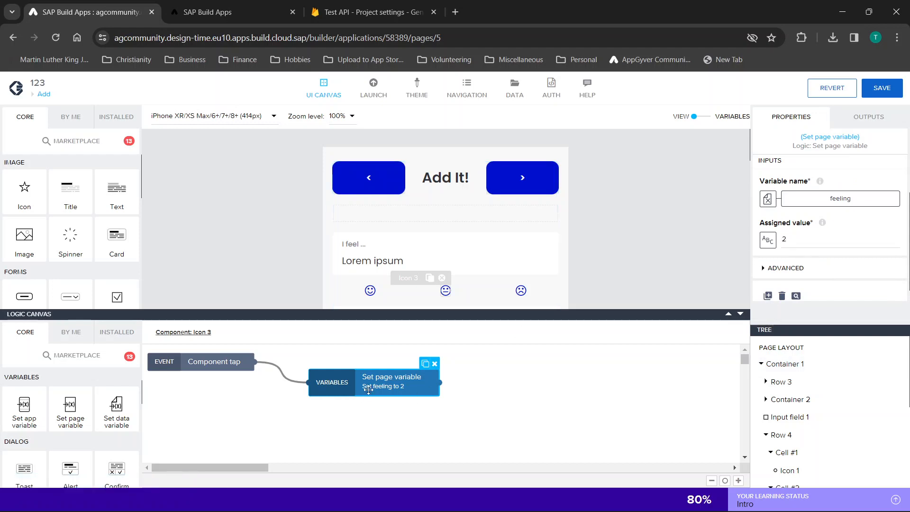
{"action": "key", "text": "ctrl+c"}
{"action": "left_click", "coordinate": [521, 291]}
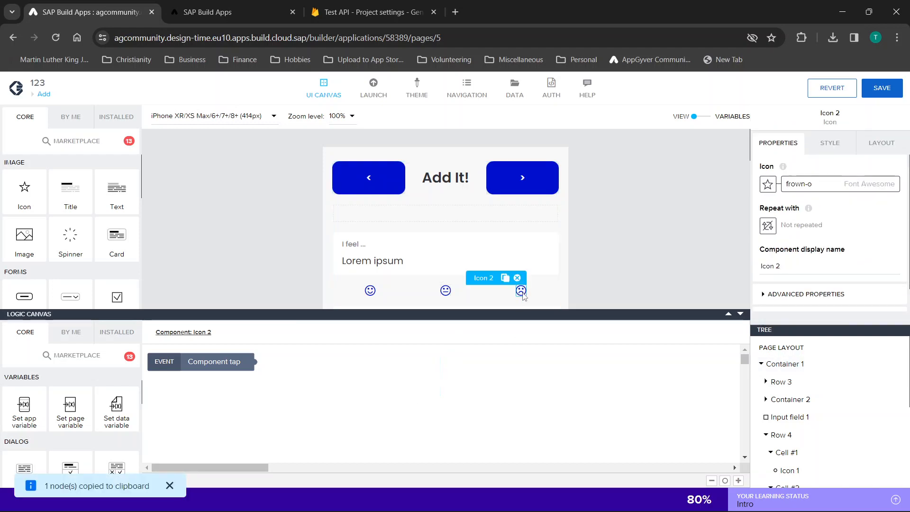
{"action": "key", "text": "ctrl+v"}
{"action": "left_click_drag", "start_coordinate": [345, 383], "coordinate": [359, 388]}
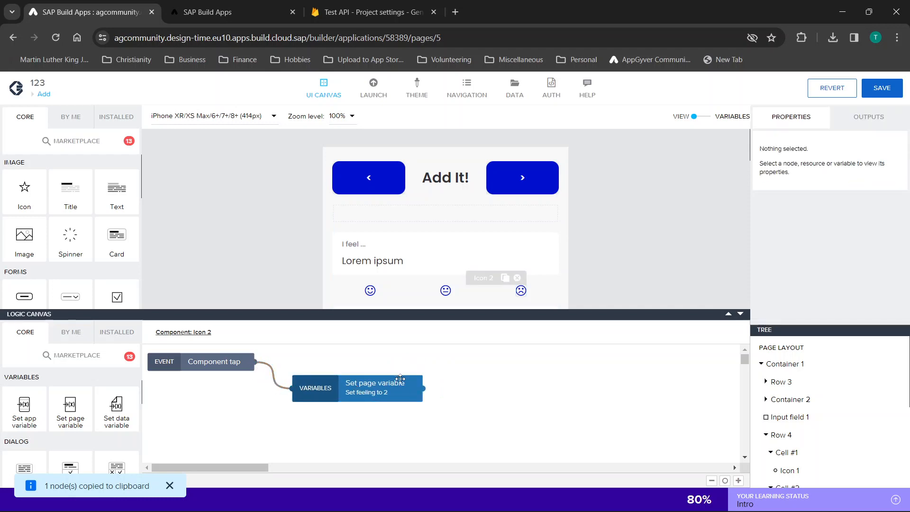
- Set the assigned value of the frowning face icon's node to 3 and close the logic canvas
{"action": "left_click", "coordinate": [400, 385]}
{"action": "left_click_drag", "start_coordinate": [798, 299], "coordinate": [681, 309]}
{"action": "type", "text": "3"}
{"action": "left_click", "coordinate": [741, 313]}
- Review the properties and value bindings of the I feel and Description fields, the mood icons and the Personal and Public buttons
{"action": "left_click", "coordinate": [399, 251]}
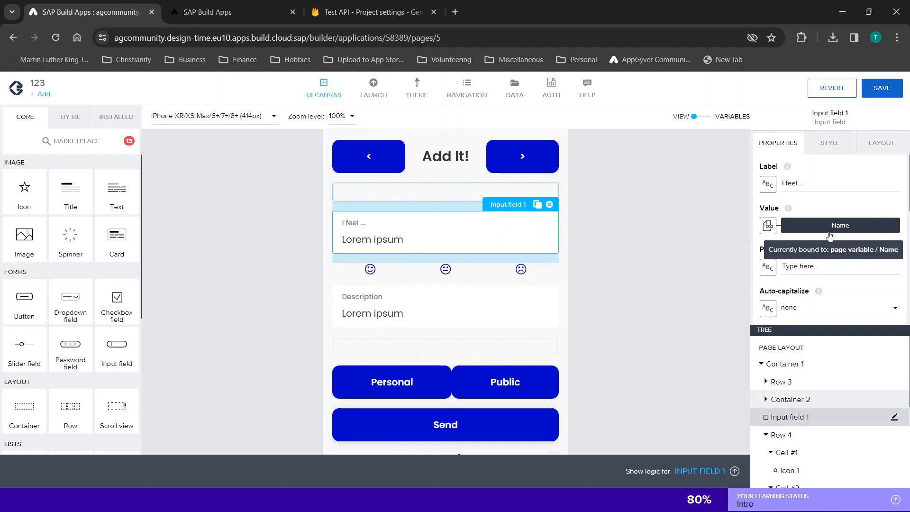
{"action": "left_click", "coordinate": [370, 269]}
{"action": "left_click", "coordinate": [448, 271]}
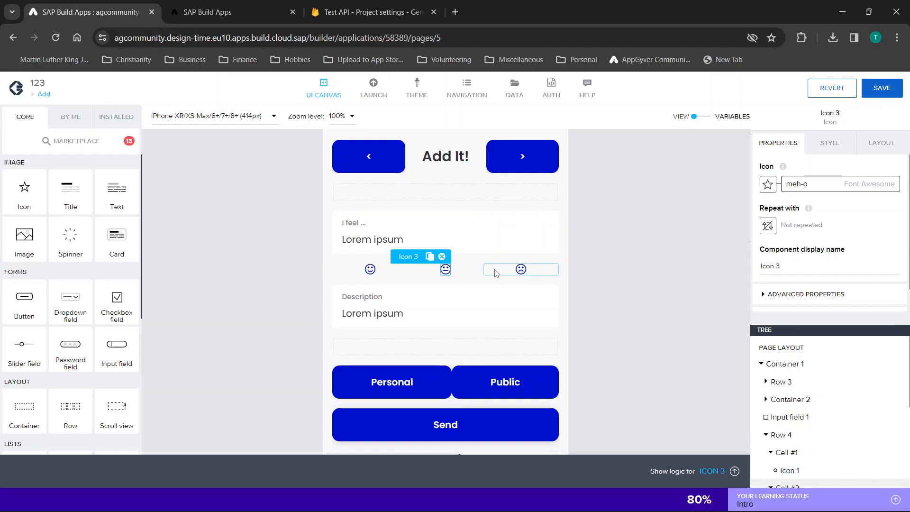
{"action": "left_click", "coordinate": [521, 271]}
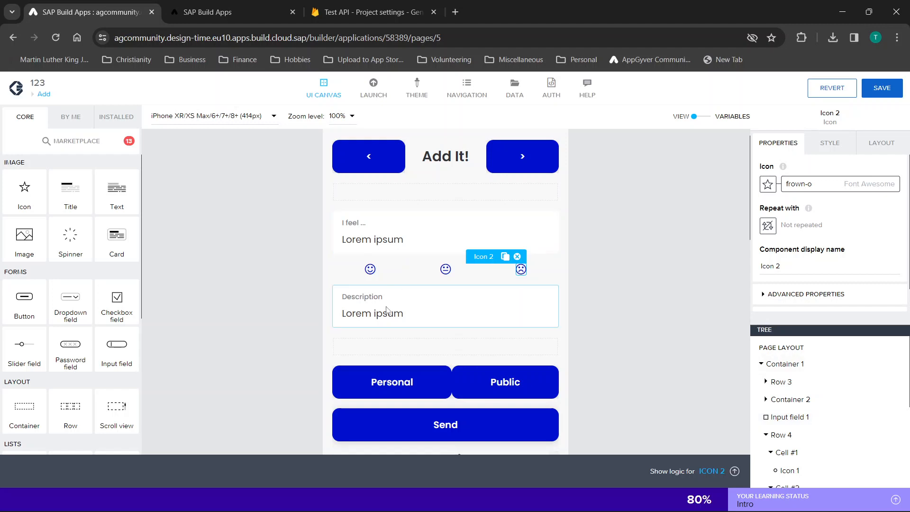
{"action": "scroll", "coordinate": [387, 310], "scroll_direction": "down", "scroll_amount": 1}
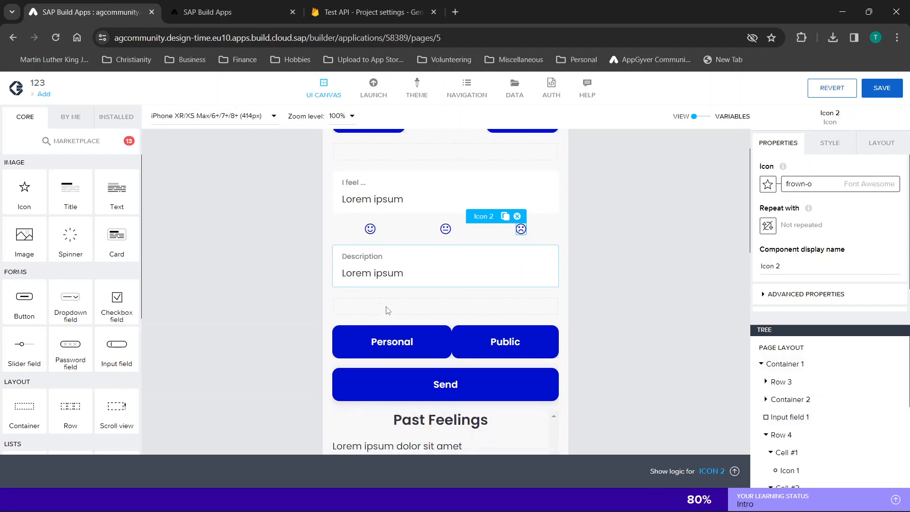
{"action": "left_click", "coordinate": [395, 247]}
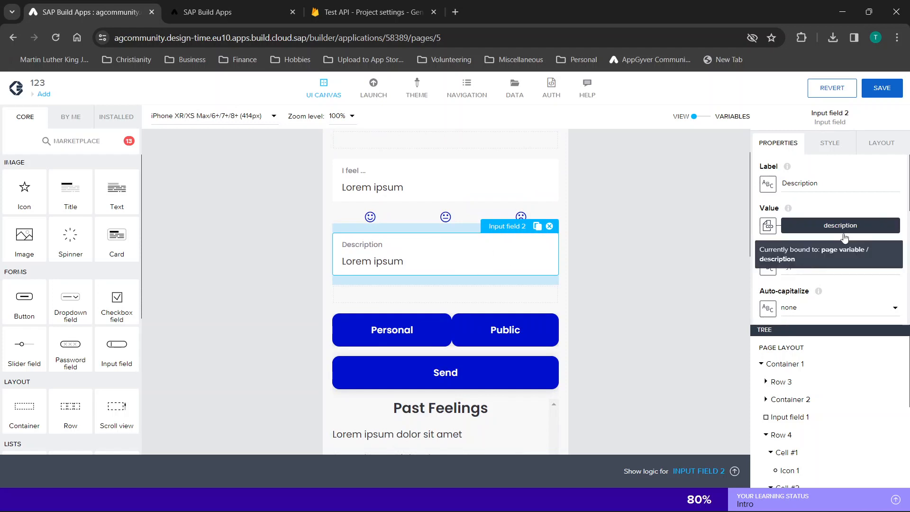
{"action": "scroll", "coordinate": [505, 275], "scroll_direction": "down", "scroll_amount": 1}
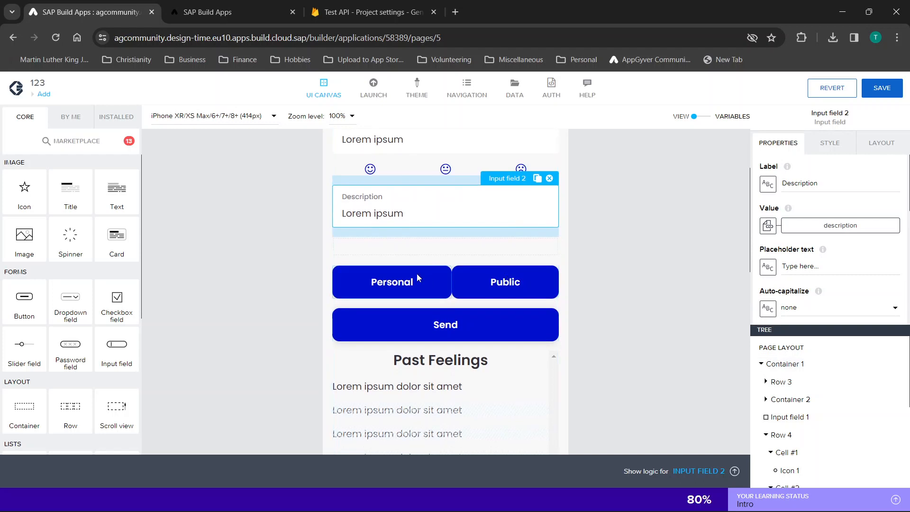
{"action": "left_click", "coordinate": [417, 275]}
{"action": "left_click", "coordinate": [526, 281]}
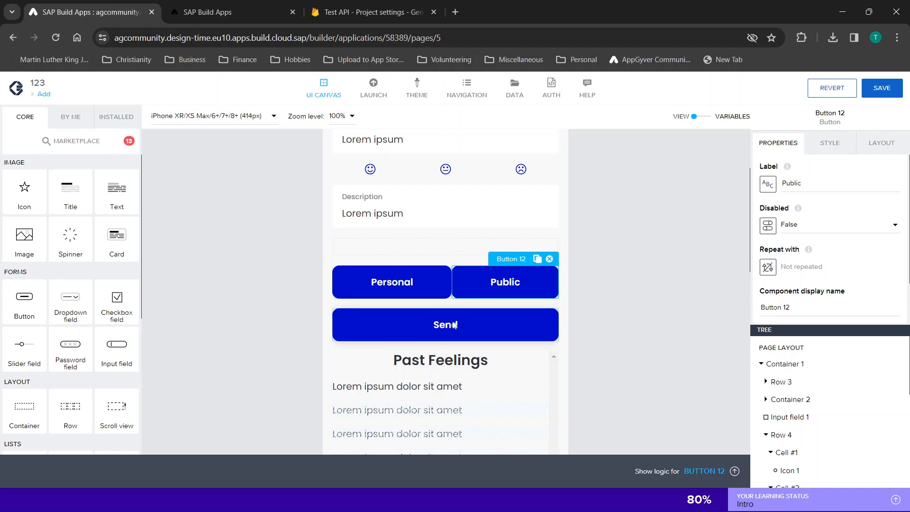
- Select the Send button and show its logic
{"action": "left_click", "coordinate": [454, 325]}
{"action": "scroll", "coordinate": [678, 412], "scroll_direction": "down", "scroll_amount": 2}
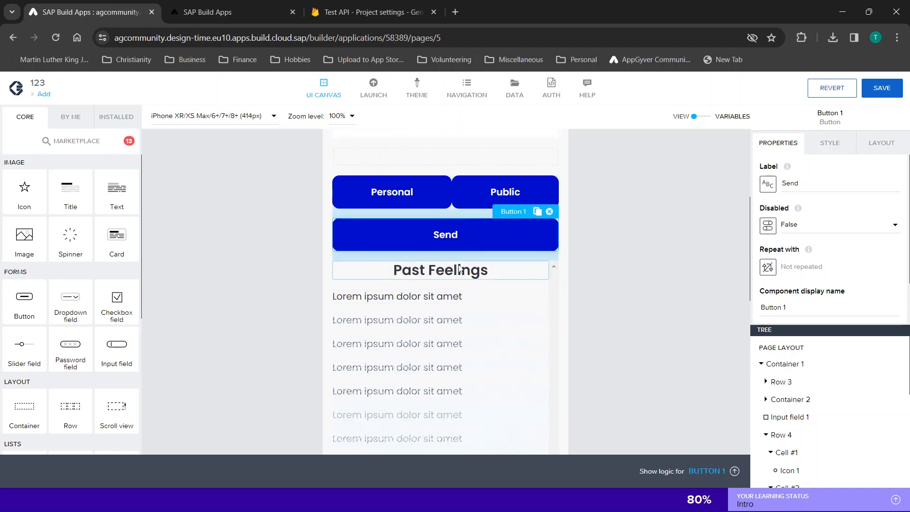
{"action": "left_click", "coordinate": [701, 471]}
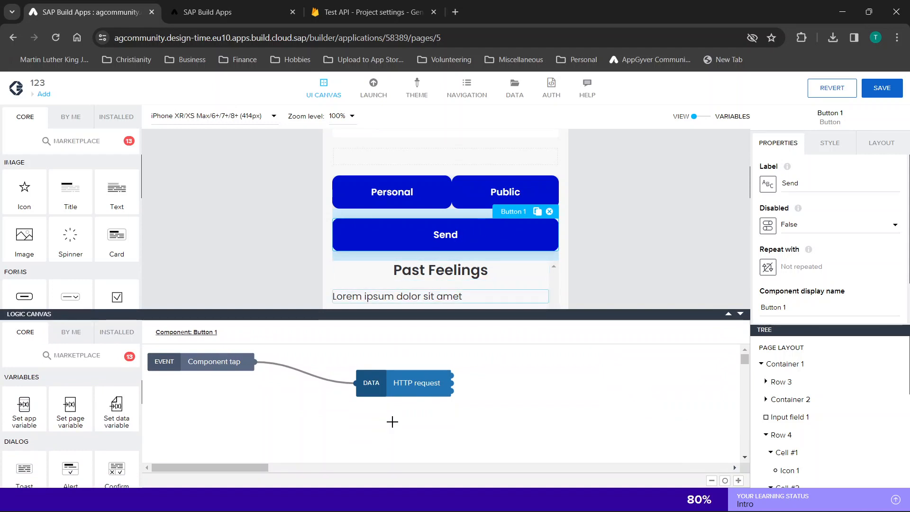
- Examine the Send button's HTTP request settings and each part of its URL formula, and leave the binding unsaved
{"action": "left_click", "coordinate": [396, 382]}
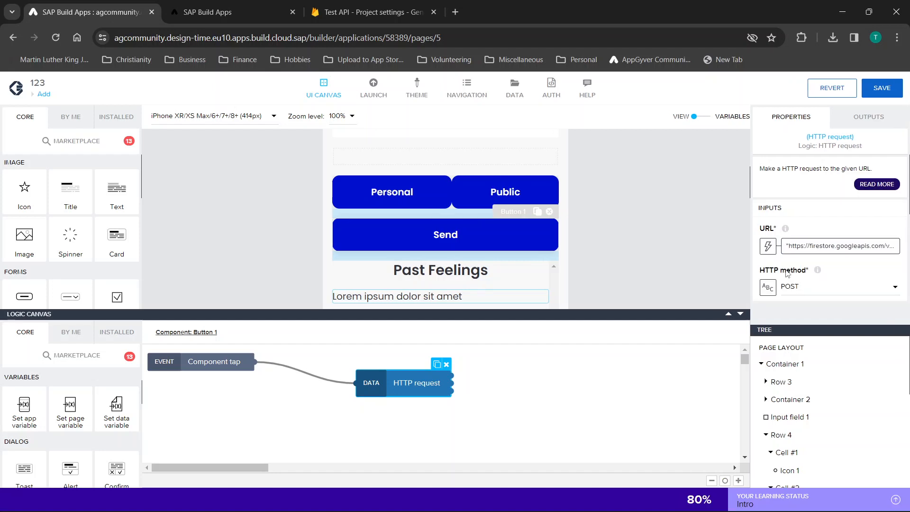
{"action": "scroll", "coordinate": [786, 274], "scroll_direction": "down", "scroll_amount": 2}
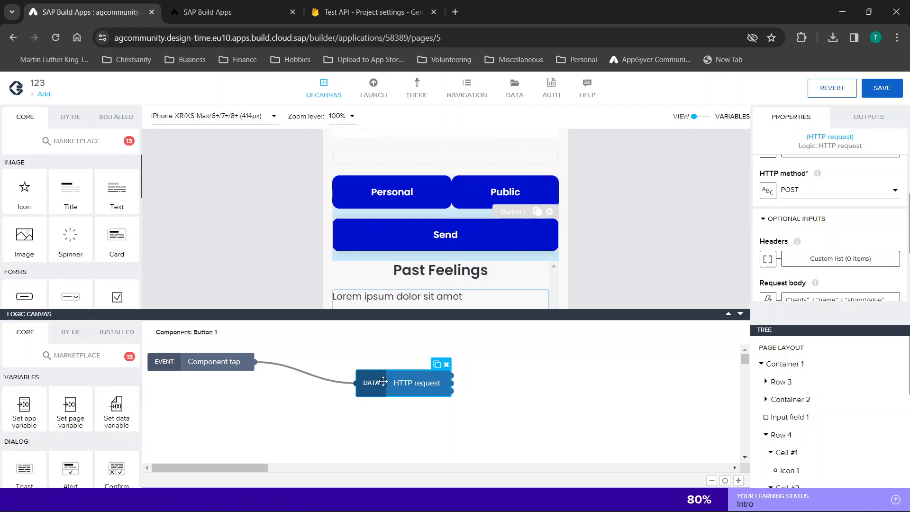
{"action": "scroll", "coordinate": [815, 242], "scroll_direction": "up", "scroll_amount": 2}
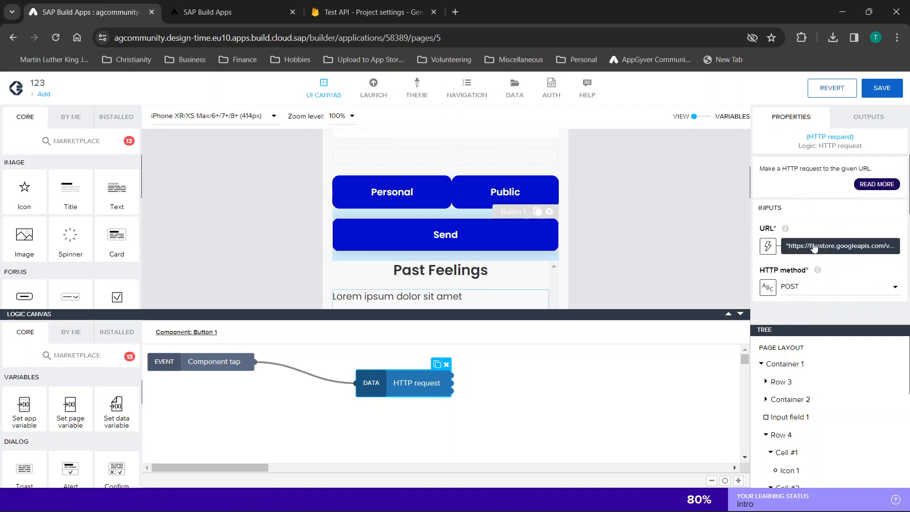
{"action": "left_click", "coordinate": [768, 246]}
{"action": "left_click", "coordinate": [573, 248]}
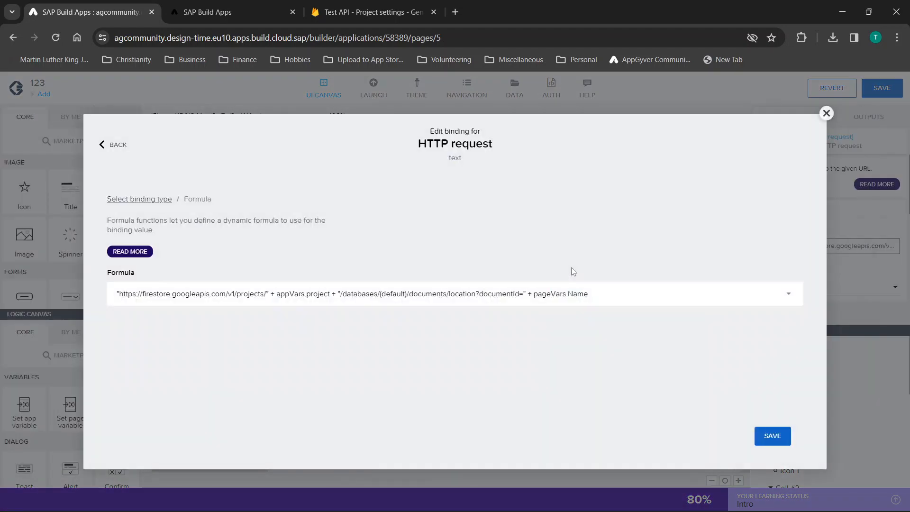
{"action": "left_click", "coordinate": [582, 290]}
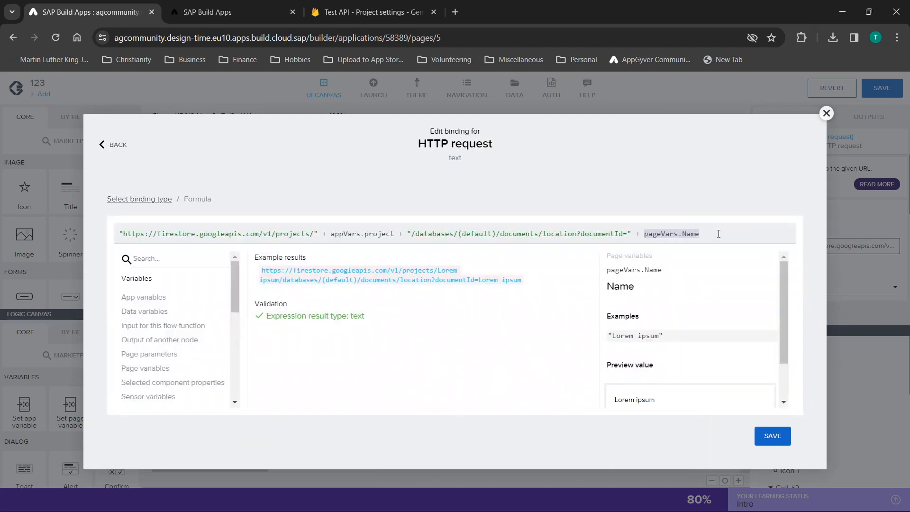
{"action": "left_click_drag", "start_coordinate": [719, 234], "coordinate": [118, 233]}
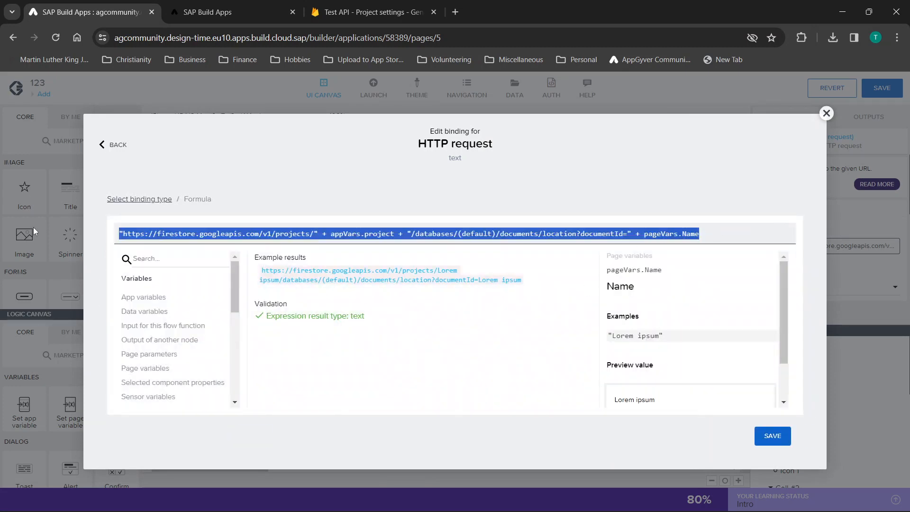
{"action": "left_click", "coordinate": [719, 238]}
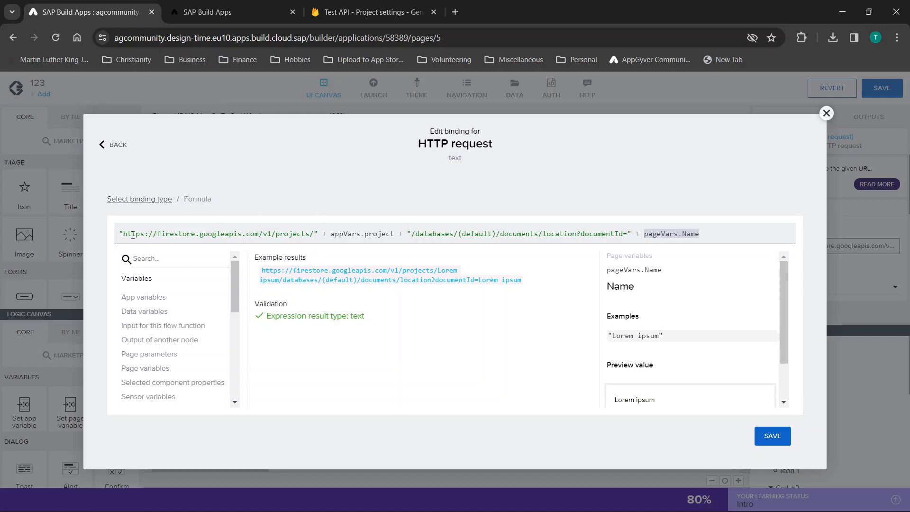
{"action": "left_click_drag", "start_coordinate": [123, 234], "coordinate": [314, 232]}
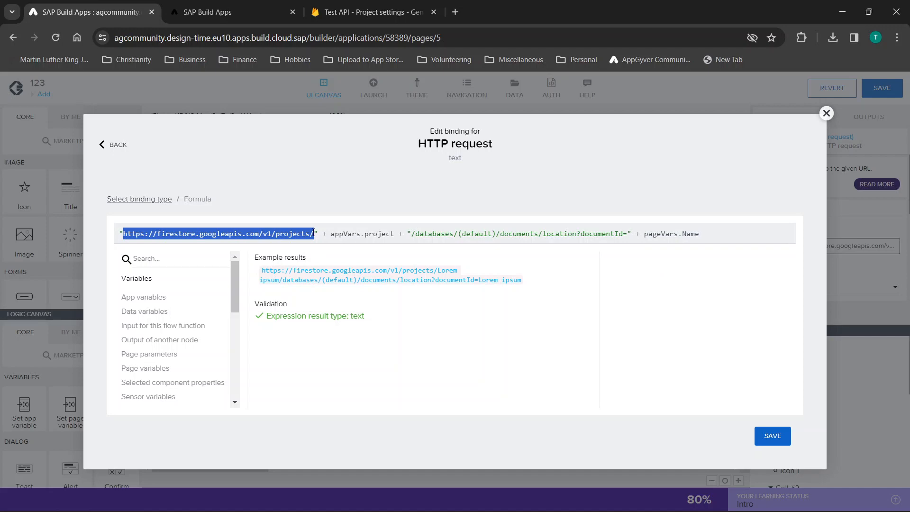
{"action": "left_click_drag", "start_coordinate": [331, 234], "coordinate": [395, 232]}
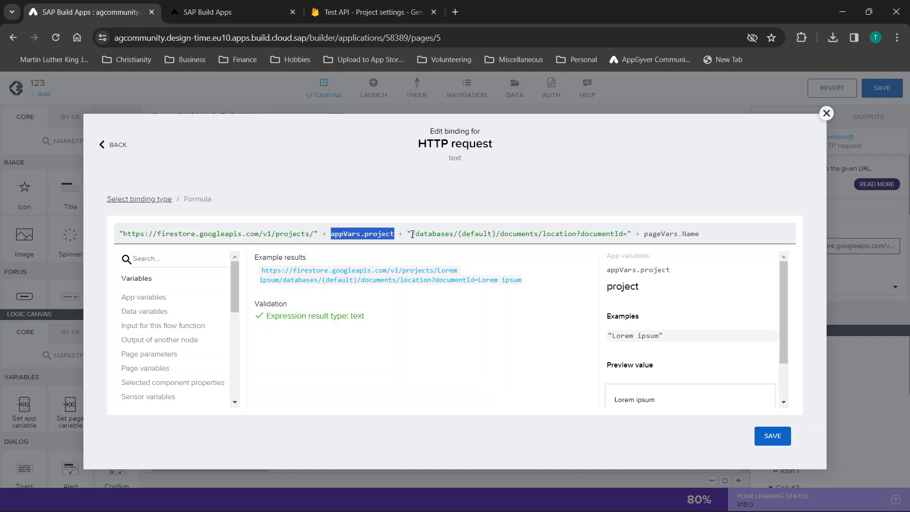
{"action": "left_click_drag", "start_coordinate": [411, 233], "coordinate": [606, 245]}
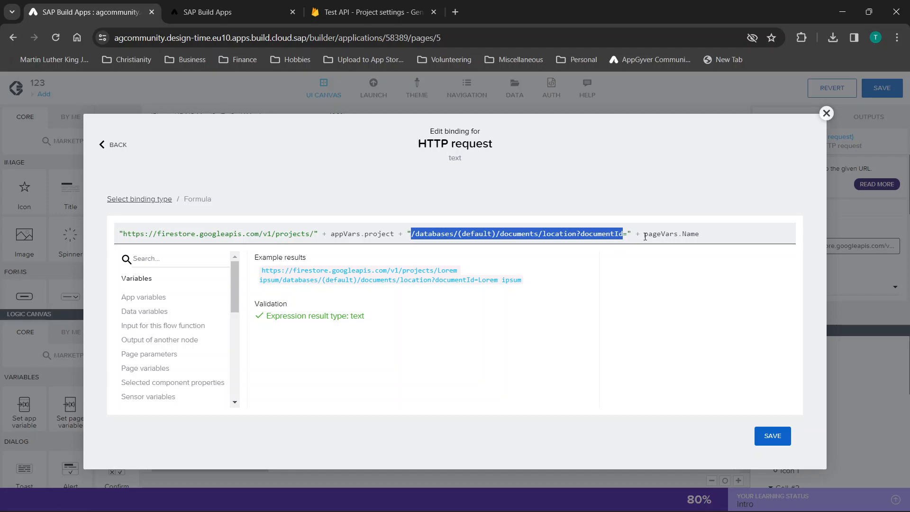
{"action": "left_click_drag", "start_coordinate": [646, 236], "coordinate": [702, 248]}
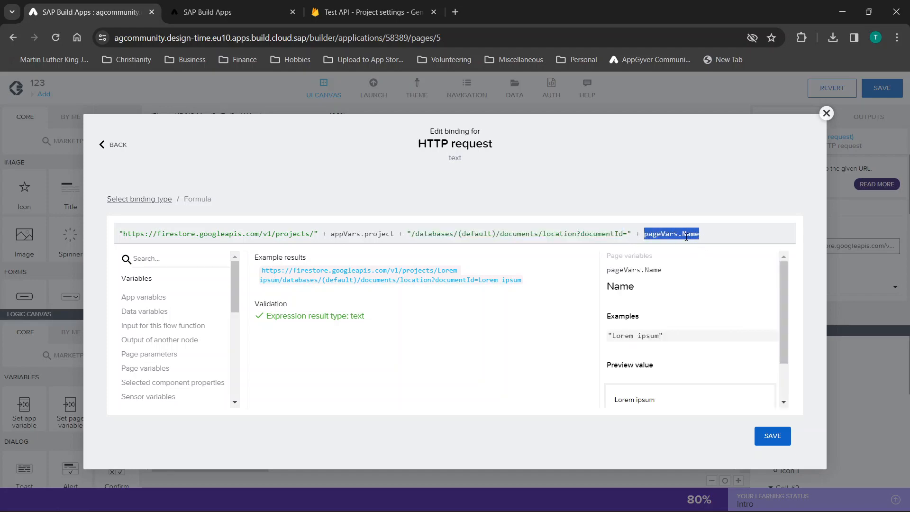
{"action": "left_click", "coordinate": [826, 113]}
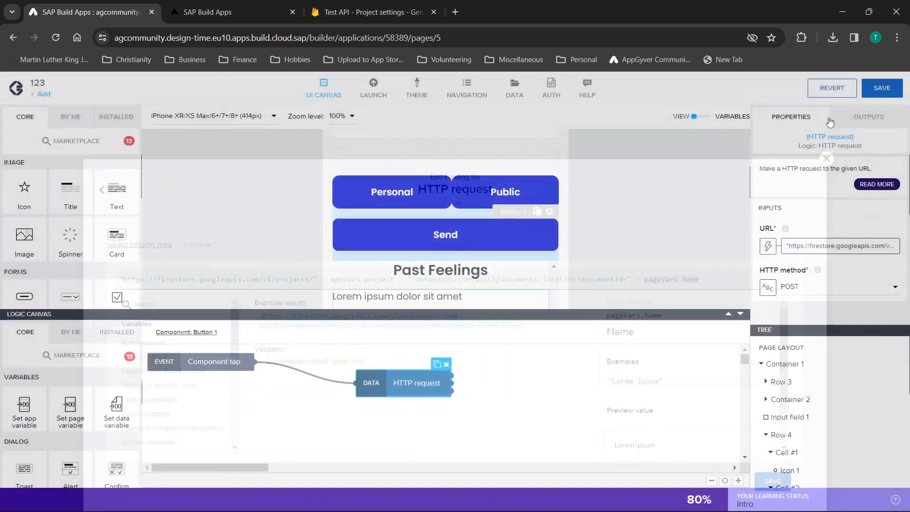
- Replace pageVars.Name with GENERATE_UUID() as the document ID in the HTTP request's URL formula and save the binding
{"action": "scroll", "coordinate": [523, 209], "scroll_direction": "up", "scroll_amount": 5}
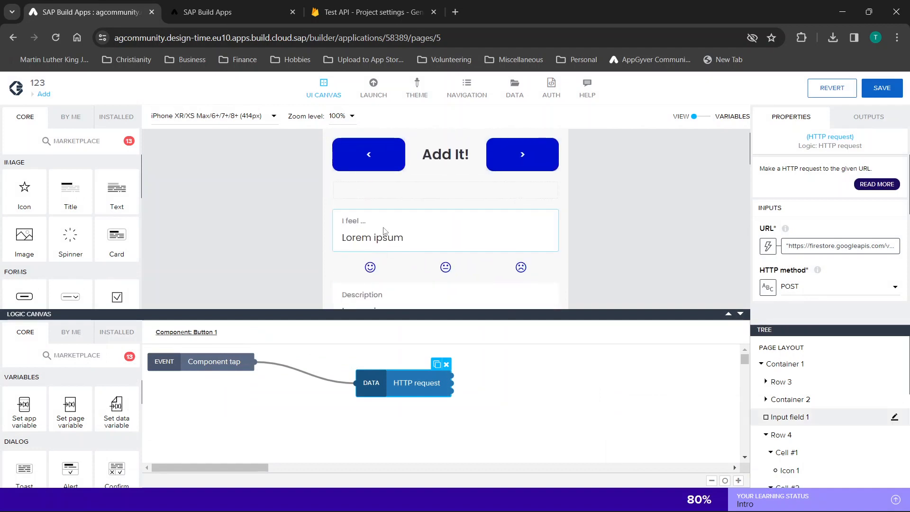
{"action": "scroll", "coordinate": [377, 230], "scroll_direction": "down", "scroll_amount": 3}
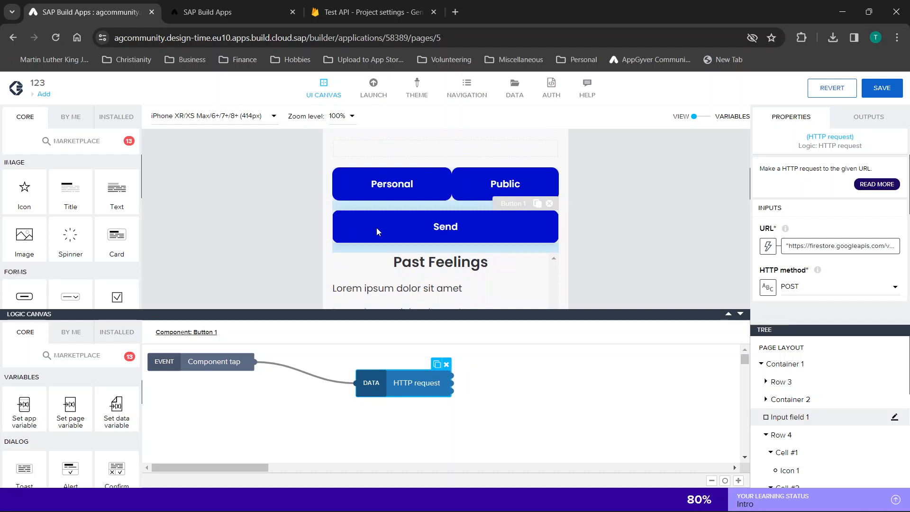
{"action": "scroll", "coordinate": [545, 243], "scroll_direction": "up", "scroll_amount": 2}
{"action": "scroll", "coordinate": [546, 249], "scroll_direction": "up", "scroll_amount": 4}
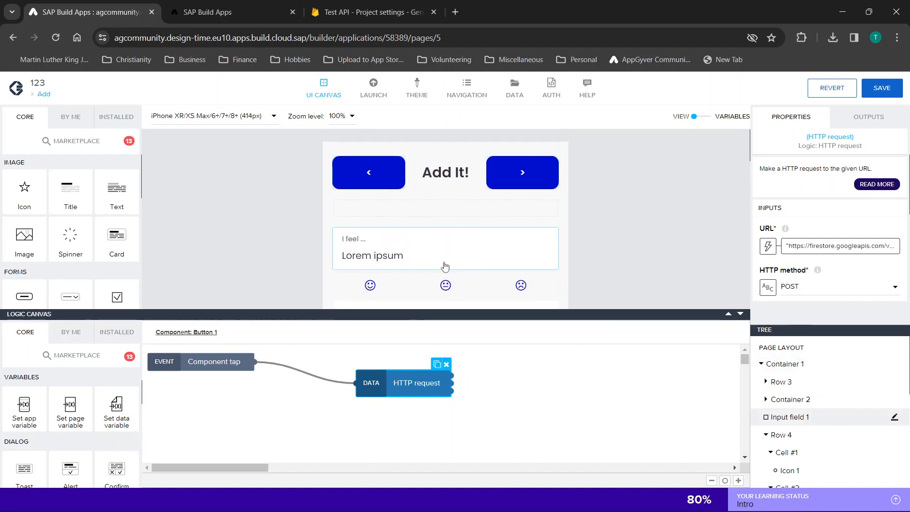
{"action": "scroll", "coordinate": [445, 267], "scroll_direction": "down", "scroll_amount": 10}
{"action": "scroll", "coordinate": [445, 266], "scroll_direction": "up", "scroll_amount": 7}
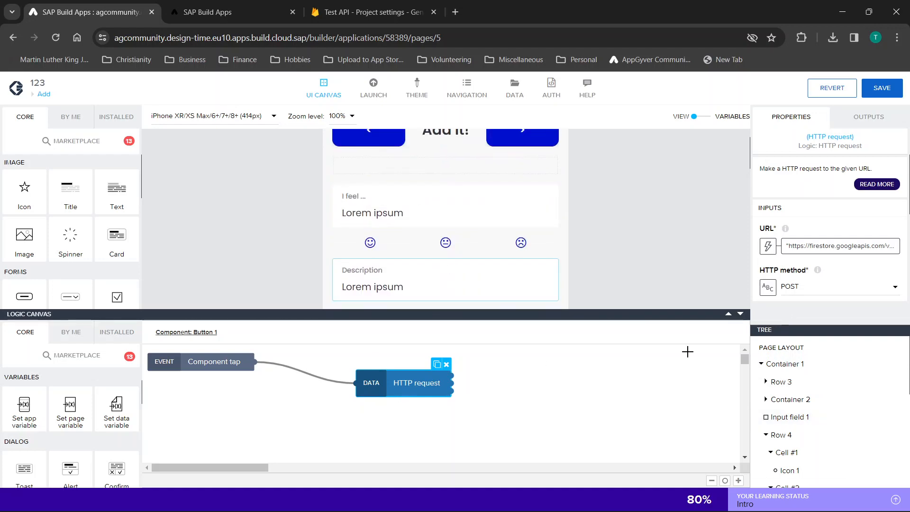
{"action": "left_click", "coordinate": [809, 247]}
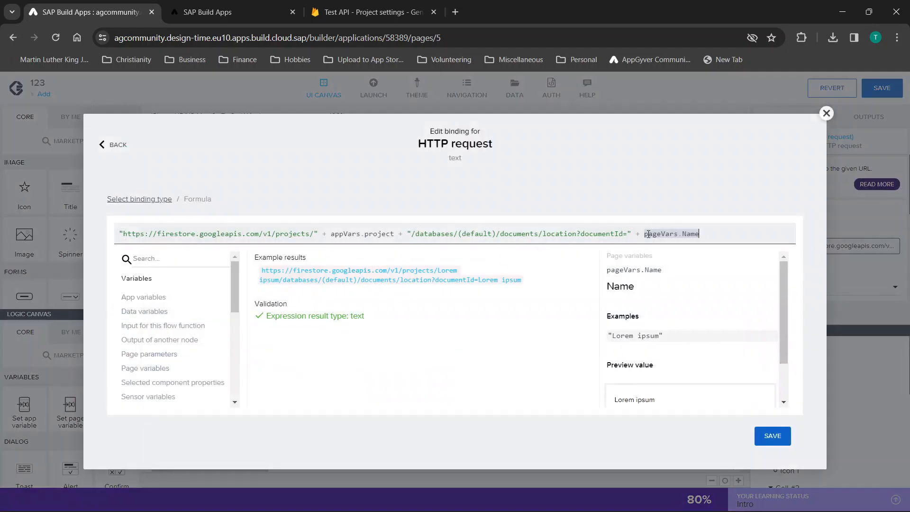
{"action": "left_click_drag", "start_coordinate": [645, 235], "coordinate": [710, 236]}
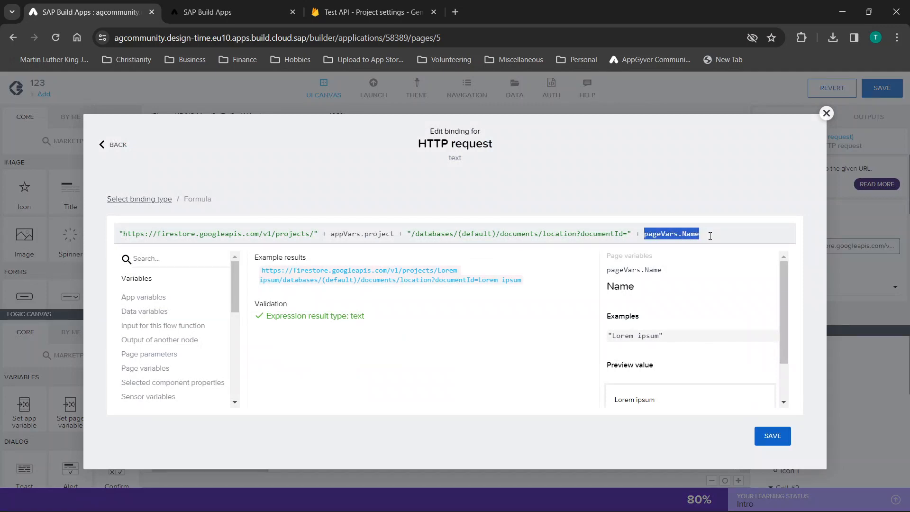
{"action": "type", "text": "gene"}
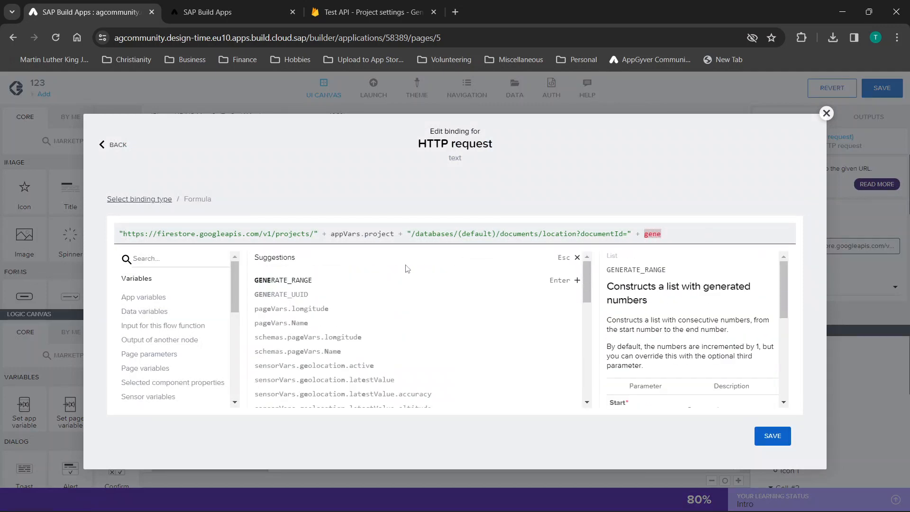
{"action": "left_click", "coordinate": [263, 295]}
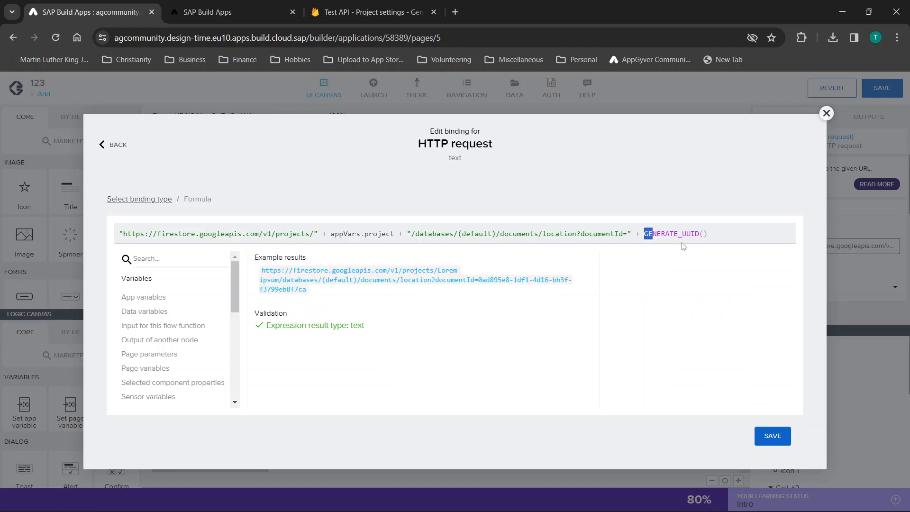
{"action": "left_click_drag", "start_coordinate": [647, 235], "coordinate": [712, 236]}
{"action": "left_click", "coordinate": [763, 447]}
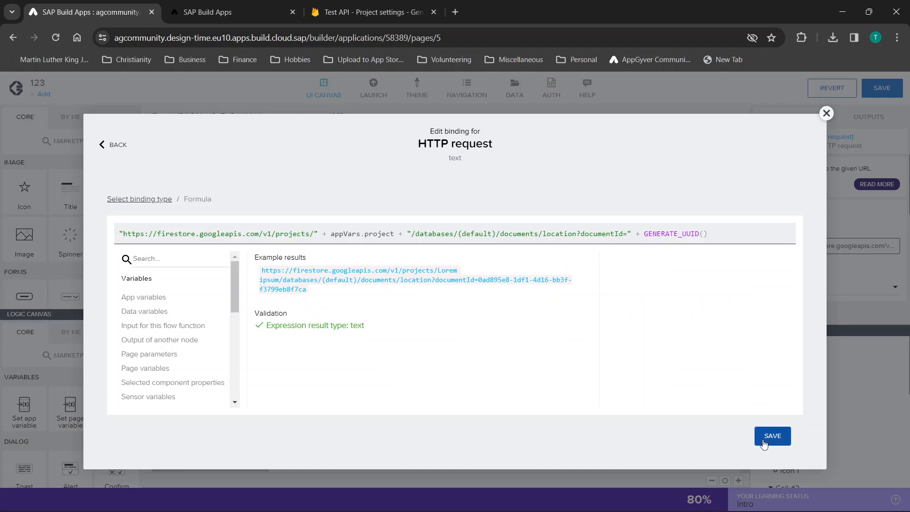
{"action": "left_click", "coordinate": [764, 444]}
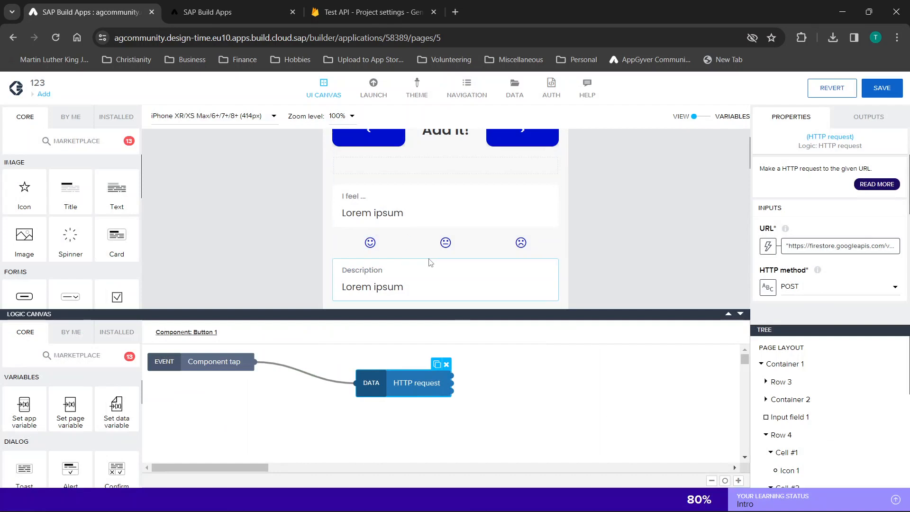
- Reduce the logic canvas height to show more of the page, and save the app
{"action": "left_click_drag", "start_coordinate": [744, 314], "coordinate": [746, 347]}
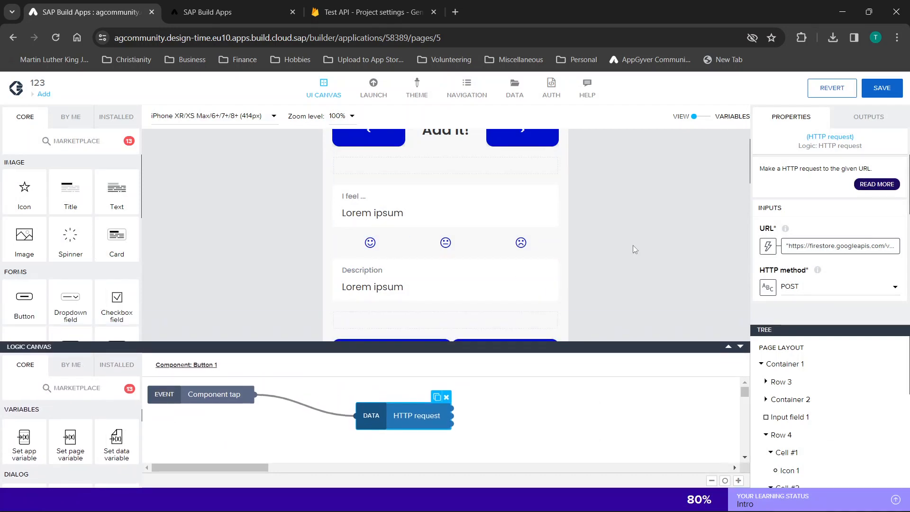
{"action": "scroll", "coordinate": [632, 246], "scroll_direction": "down", "scroll_amount": 2}
{"action": "scroll", "coordinate": [636, 189], "scroll_direction": "up", "scroll_amount": 2}
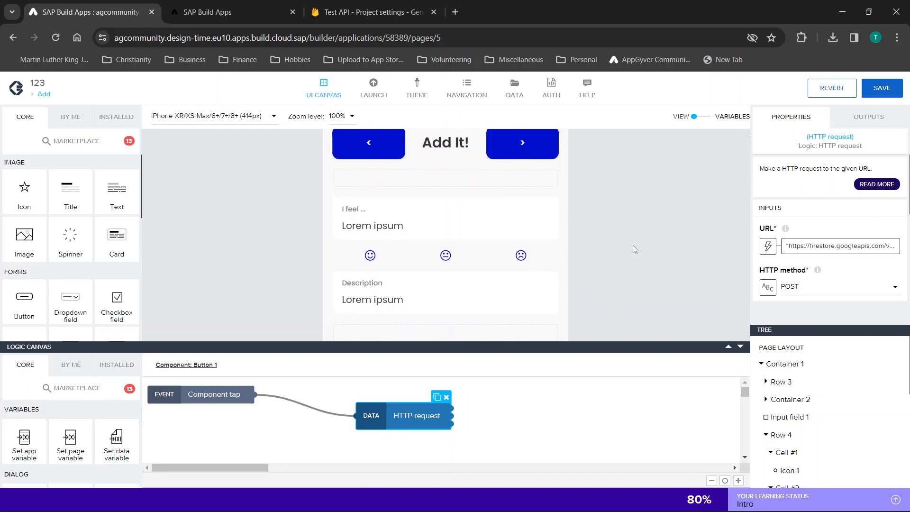
{"action": "left_click", "coordinate": [883, 94]}
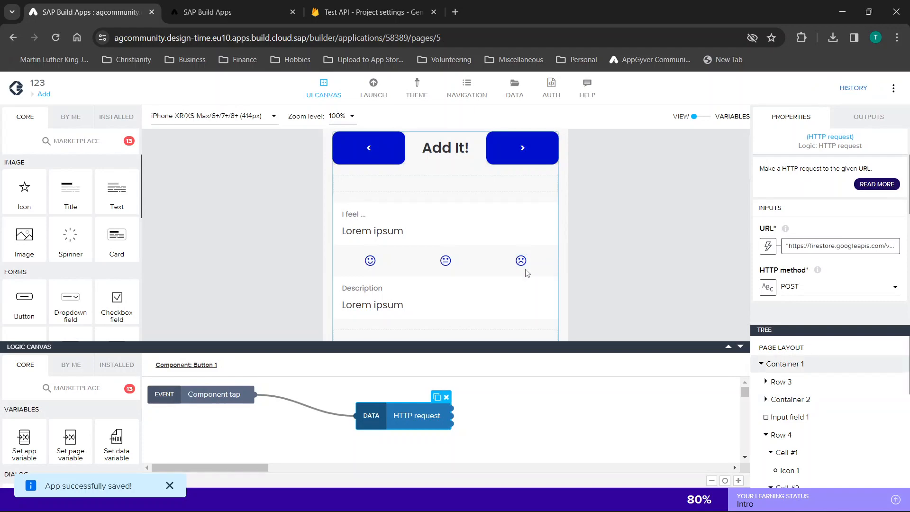
- Delete the selected, 6, 7, 8, 9 and extra fields from the HTTP request's body formula, together with the comma after the longitude field
{"action": "scroll", "coordinate": [651, 279], "scroll_direction": "down", "scroll_amount": 1}
{"action": "scroll", "coordinate": [812, 247], "scroll_direction": "down", "scroll_amount": 3}
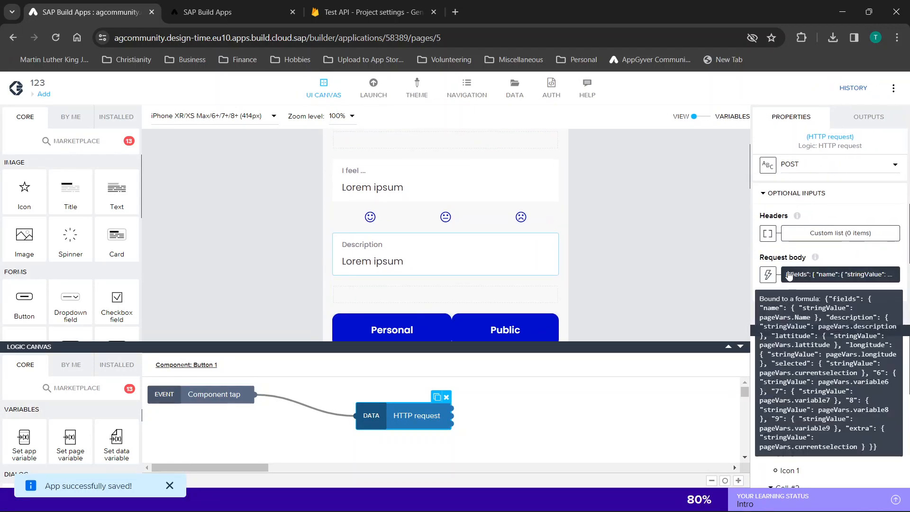
{"action": "left_click", "coordinate": [768, 275]}
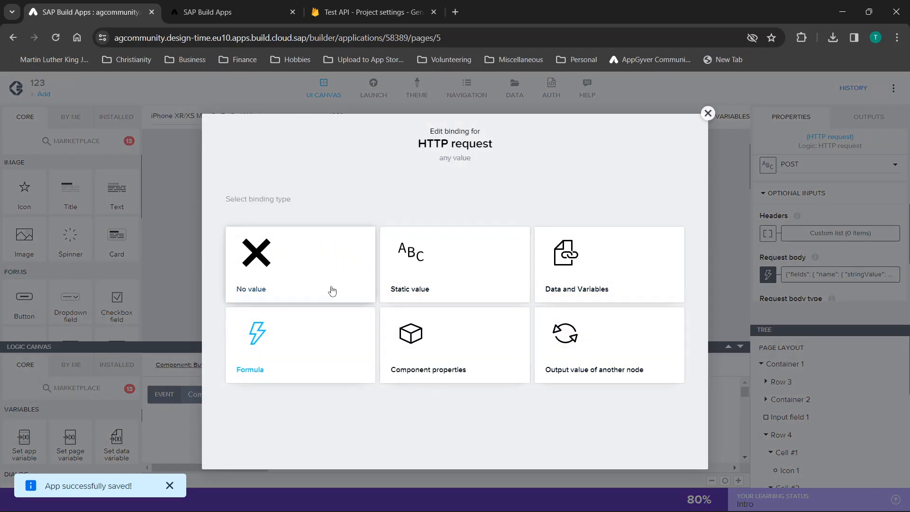
{"action": "left_click", "coordinate": [293, 369]}
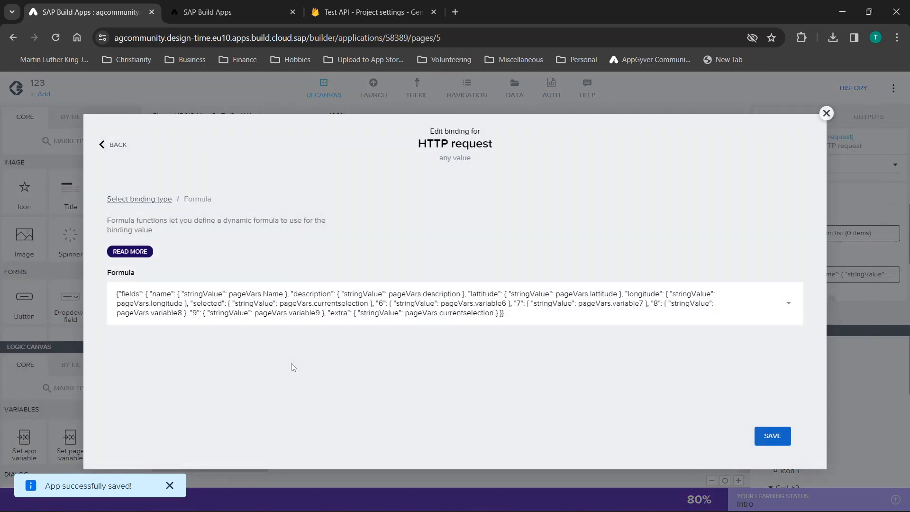
{"action": "left_click", "coordinate": [490, 286]}
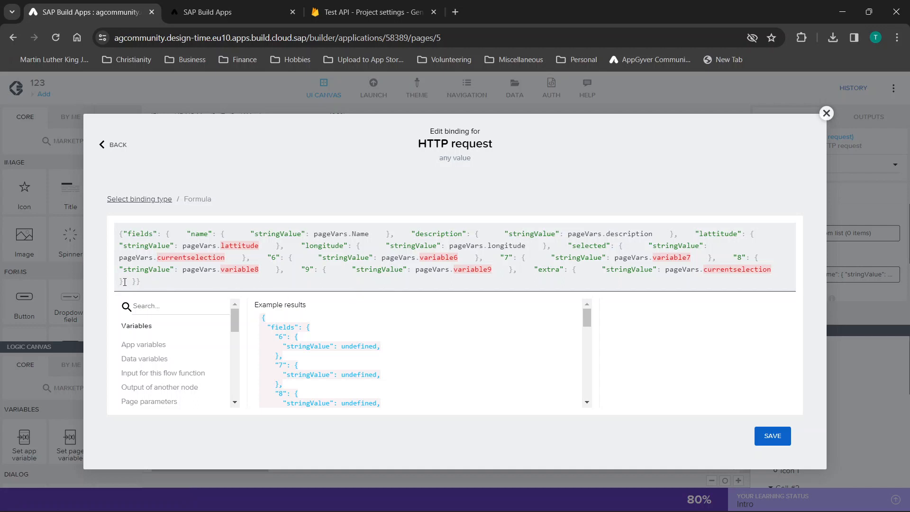
{"action": "left_click_drag", "start_coordinate": [125, 276], "coordinate": [118, 263]}
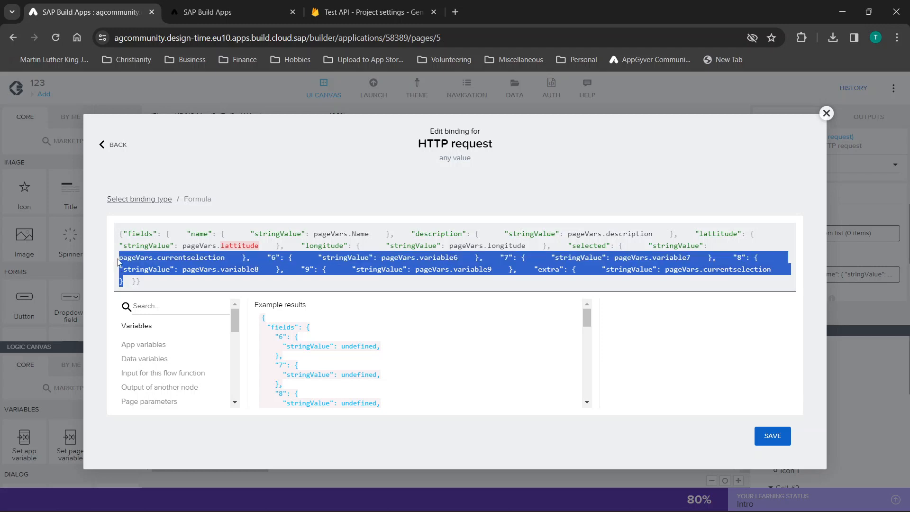
{"action": "left_click_drag", "start_coordinate": [118, 262], "coordinate": [359, 250]}
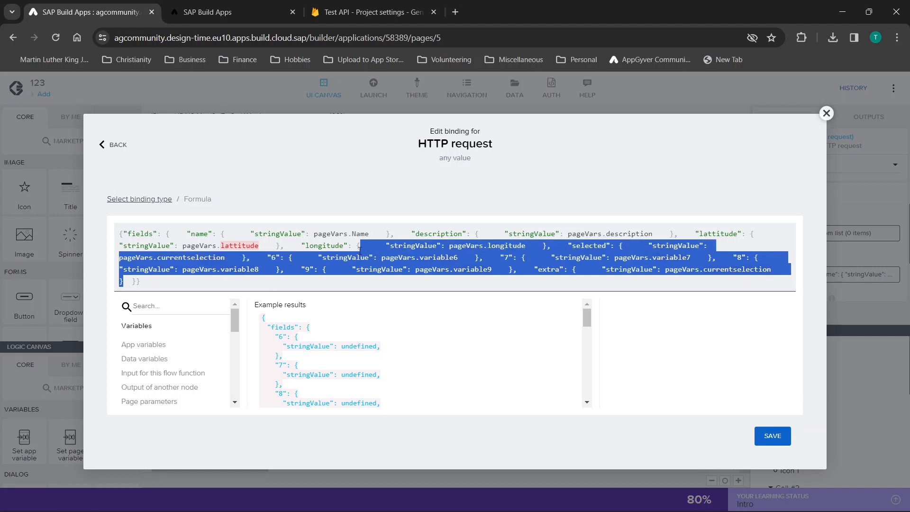
{"action": "left_click_drag", "start_coordinate": [359, 250], "coordinate": [551, 245]}
{"action": "key", "text": "BackSpace"}
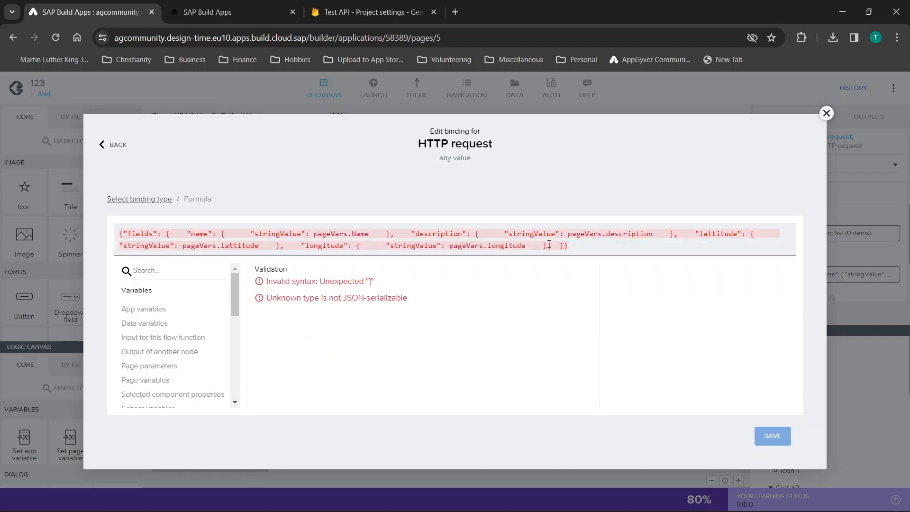
{"action": "key", "text": "BackSpace"}
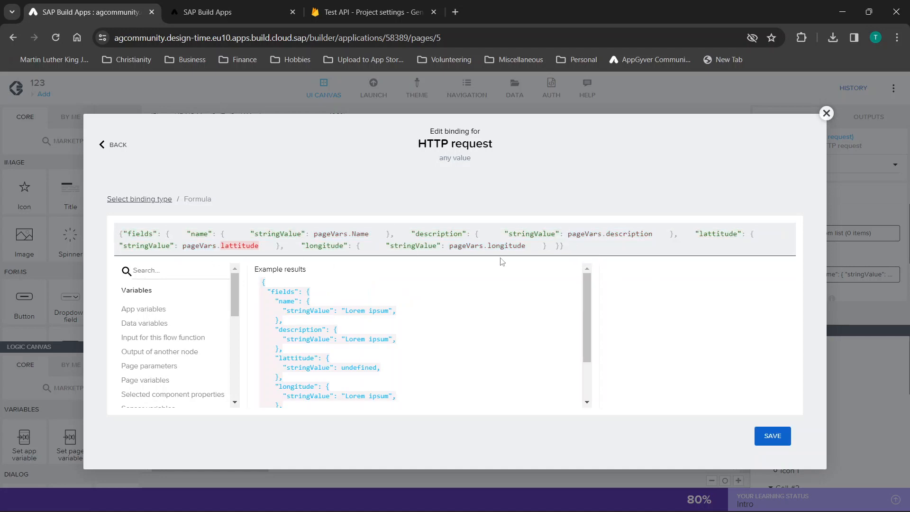
{"action": "left_click", "coordinate": [260, 245]}
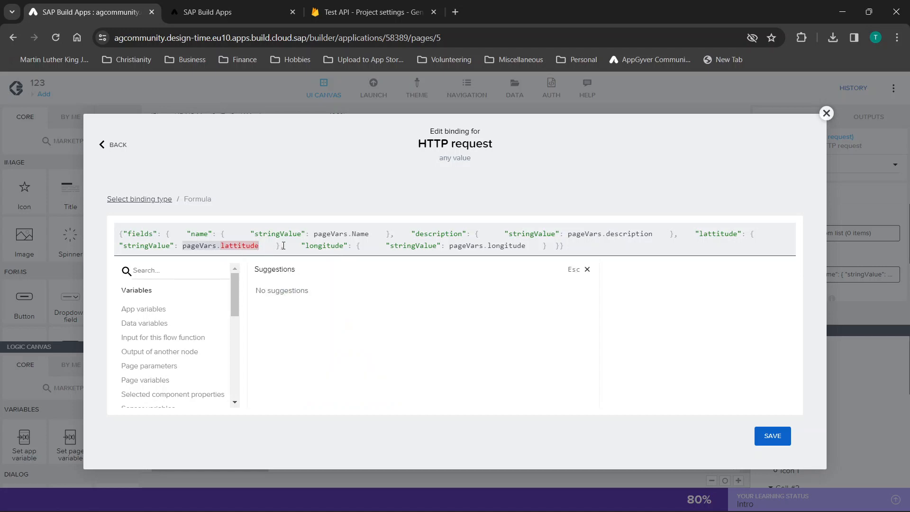
{"action": "left_click", "coordinate": [123, 234]}
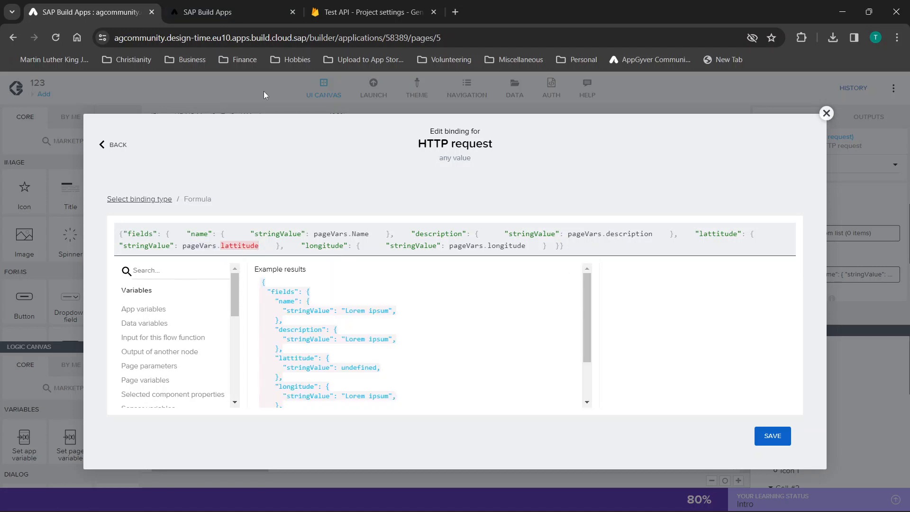
- Examine the name and description fields in the request body formula, comparing them with Collection2's fields in the Firebase console's Cloud Firestore data
{"action": "left_click_drag", "start_coordinate": [121, 235], "coordinate": [555, 253]}
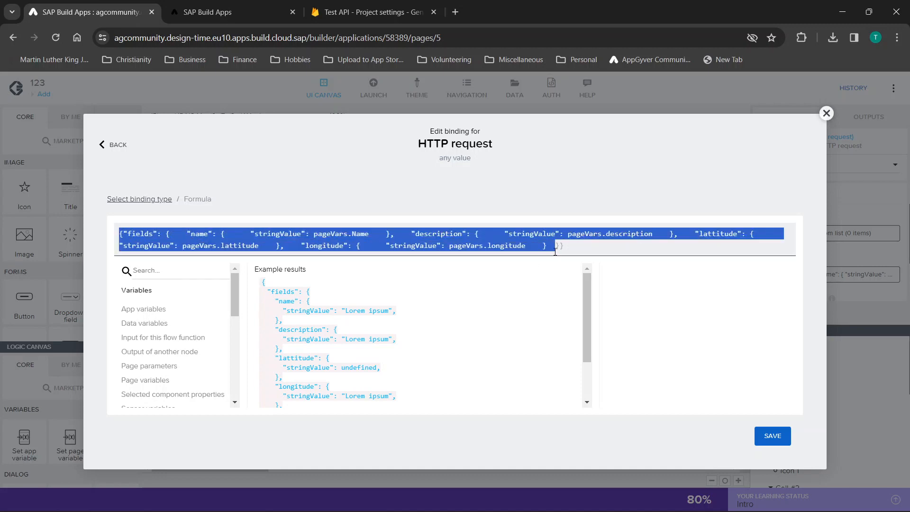
{"action": "left_click", "coordinate": [570, 250]}
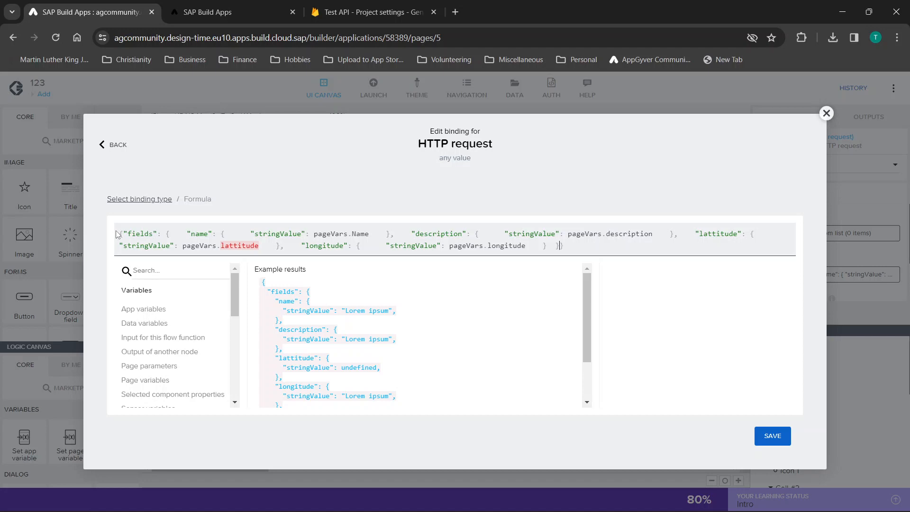
{"action": "left_click_drag", "start_coordinate": [126, 234], "coordinate": [220, 230]}
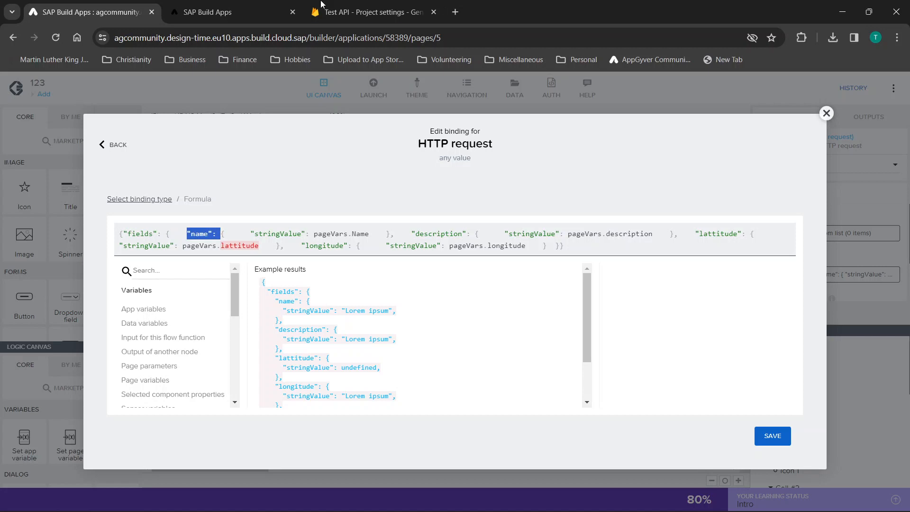
{"action": "left_click", "coordinate": [318, 4]}
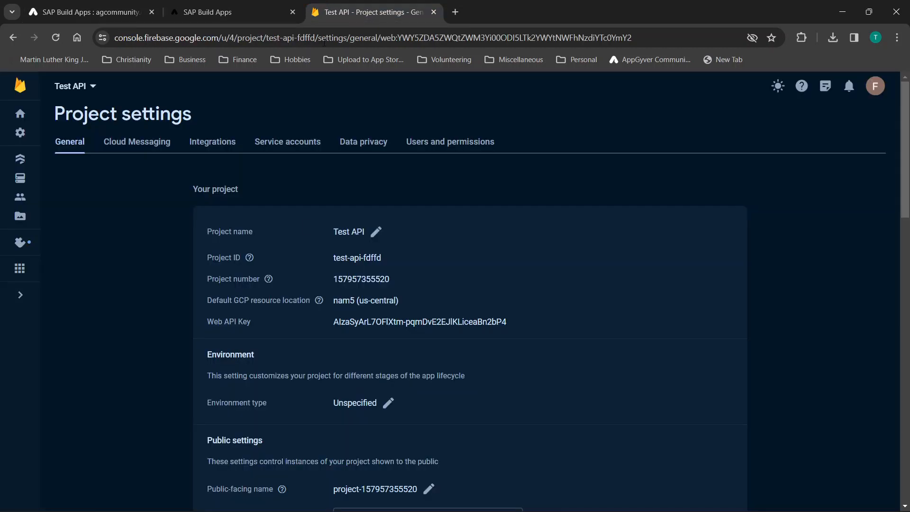
{"action": "left_click", "coordinate": [20, 179]}
{"action": "left_click", "coordinate": [21, 160]}
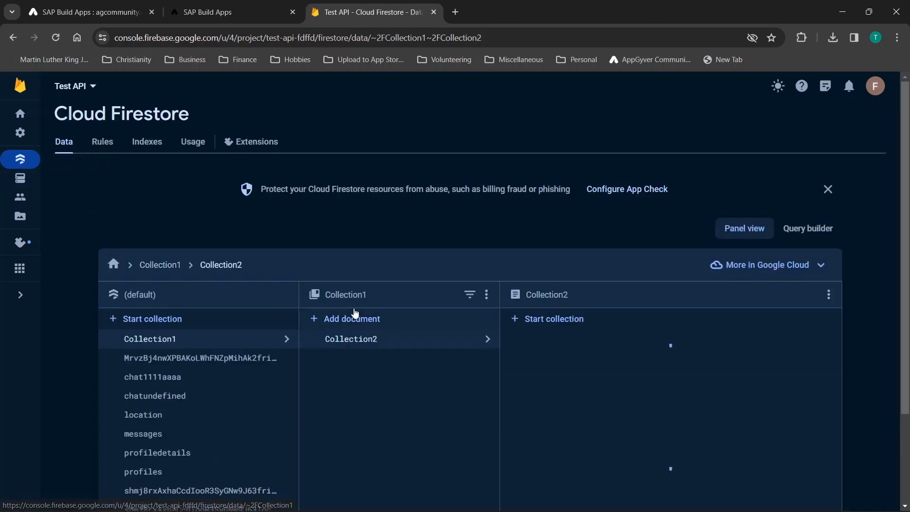
{"action": "scroll", "coordinate": [356, 313], "scroll_direction": "down", "scroll_amount": 2}
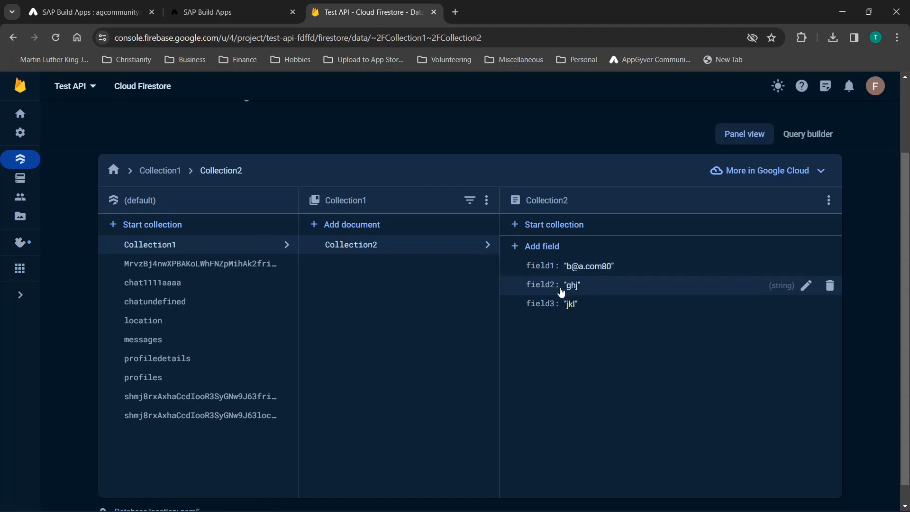
{"action": "left_click", "coordinate": [132, 12]}
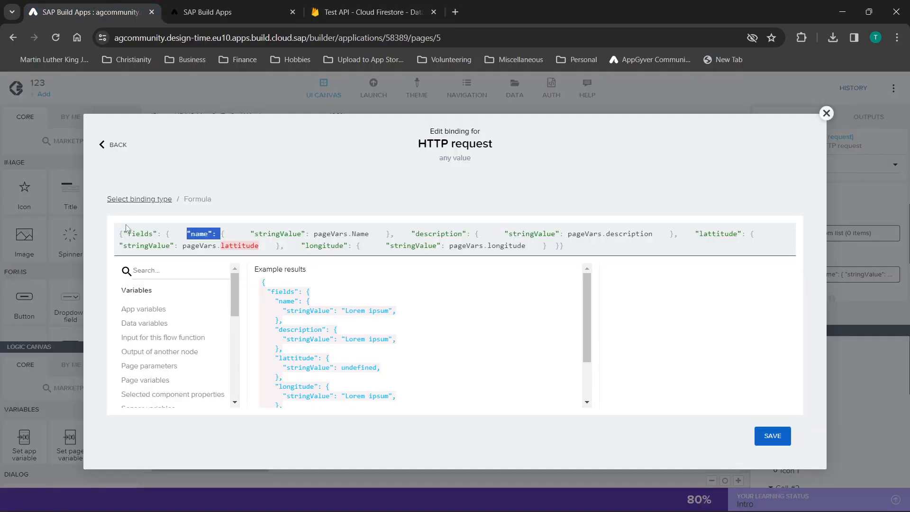
{"action": "left_click_drag", "start_coordinate": [189, 237], "coordinate": [223, 234]}
{"action": "left_click_drag", "start_coordinate": [315, 233], "coordinate": [368, 233]}
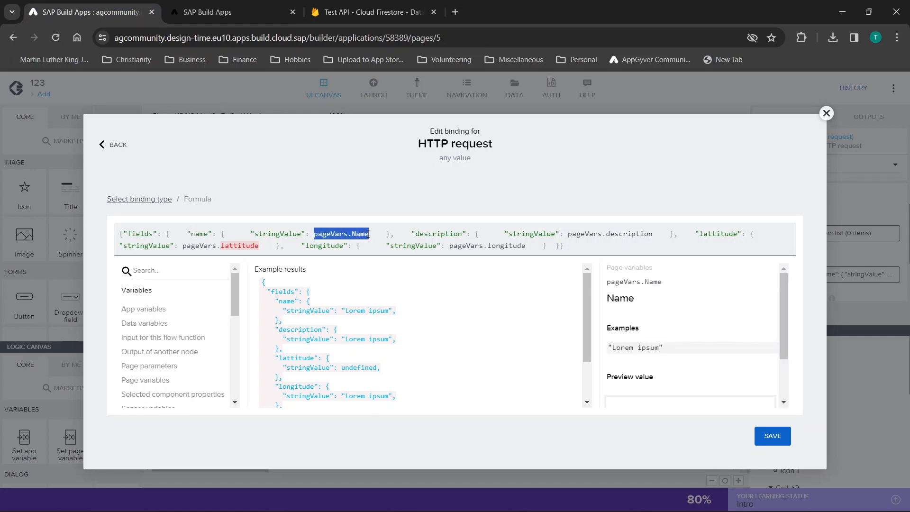
{"action": "double_click", "coordinate": [415, 233]}
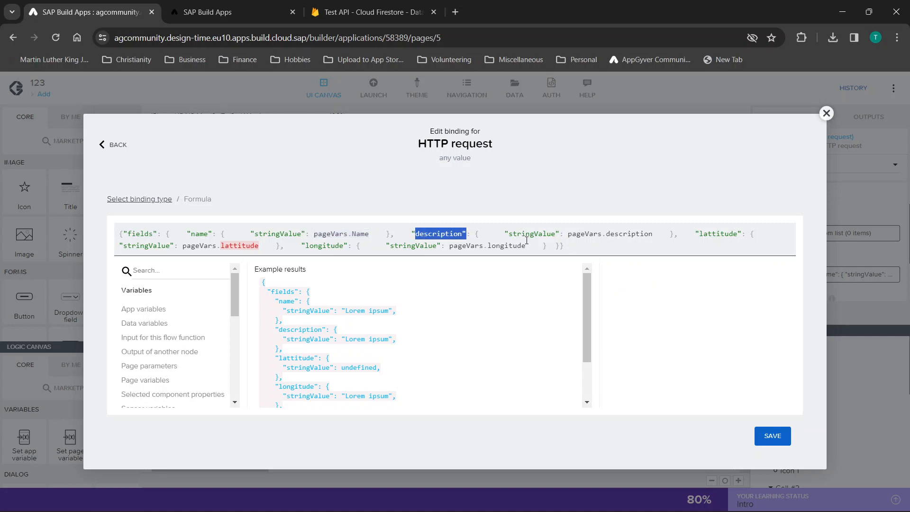
- Rename the lattitude key in the request body formula to feeling and set its stringValue to pageVars.feeling
{"action": "left_click_drag", "start_coordinate": [568, 233], "coordinate": [736, 234]}
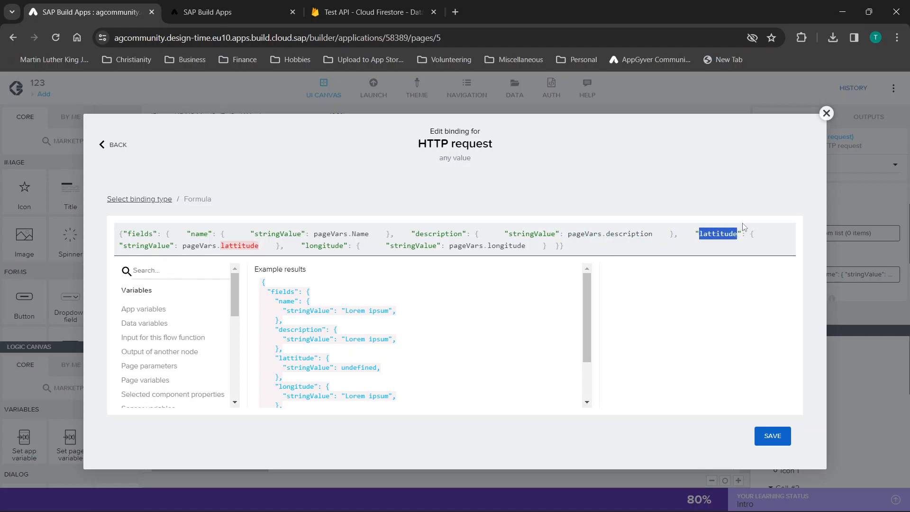
{"action": "type", "text": "feeling"}
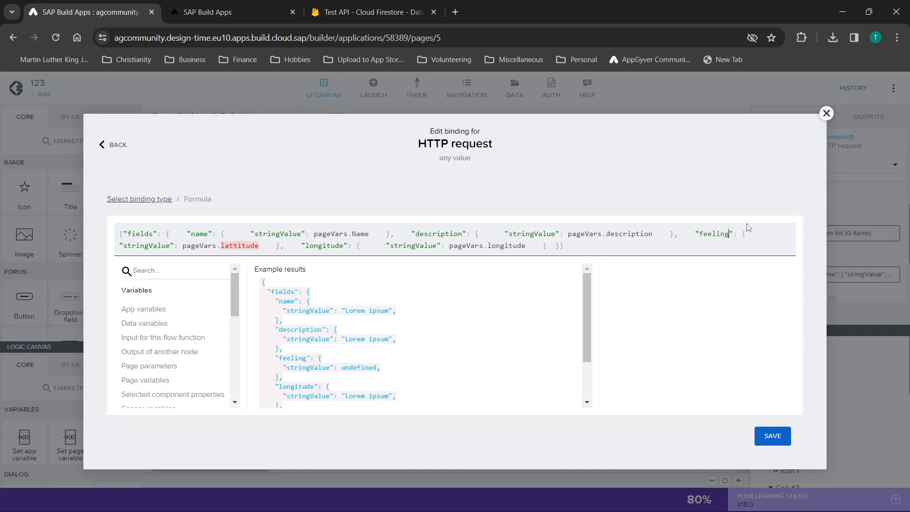
{"action": "left_click", "coordinate": [260, 246]}
{"action": "key", "text": "BackSpace"}
{"action": "key", "text": "BackSpace"}
{"action": "key", "text": "BackSpace"}
{"action": "key", "text": "BackSpace"}
{"action": "key", "text": "BackSpace"}
{"action": "key", "text": "BackSpace"}
{"action": "key", "text": "BackSpace"}
{"action": "key", "text": "BackSpace"}
{"action": "key", "text": "BackSpace"}
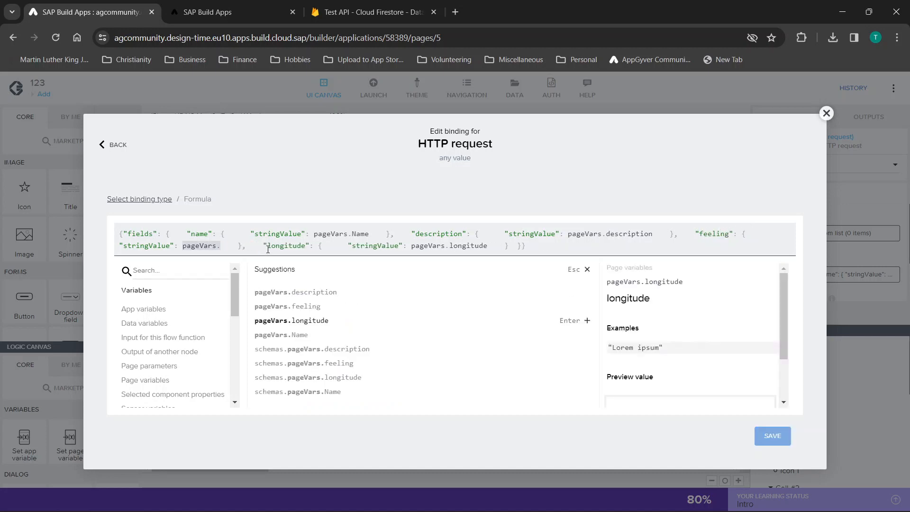
{"action": "left_click", "coordinate": [311, 306]}
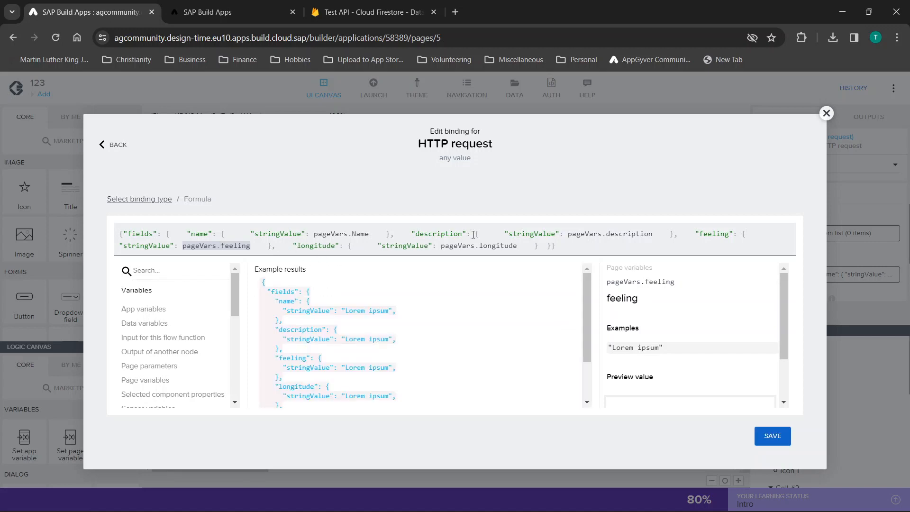
- Save the request body binding, review the HTTP request's method and body settings, and save the app
{"action": "left_click_drag", "start_coordinate": [579, 243], "coordinate": [141, 230]}
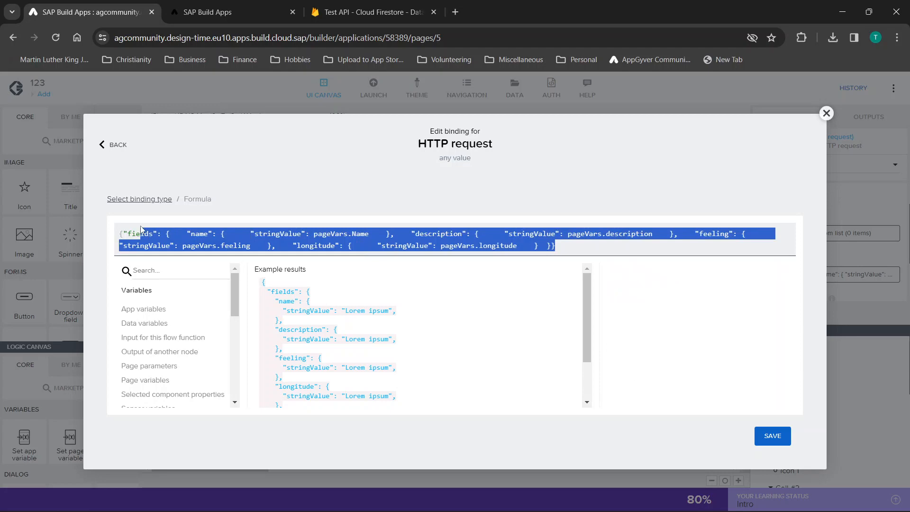
{"action": "left_click", "coordinate": [280, 250]}
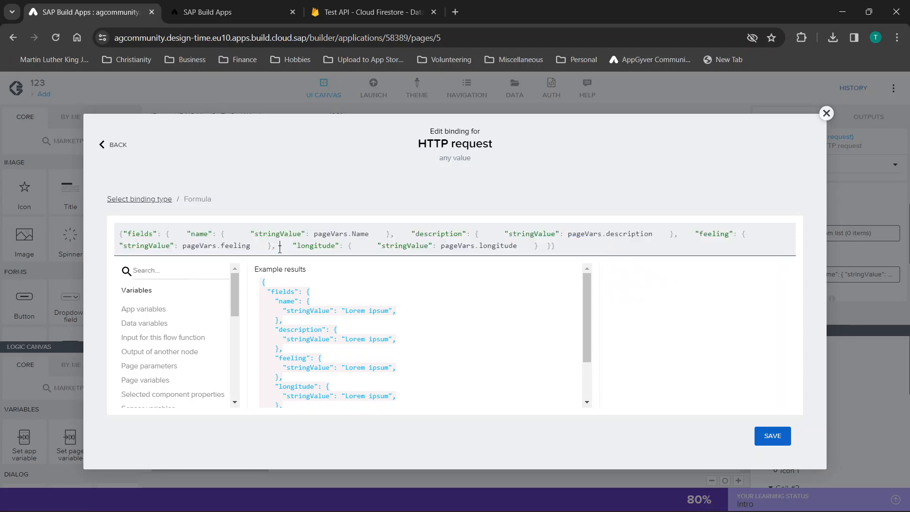
{"action": "left_click", "coordinate": [772, 435]}
{"action": "scroll", "coordinate": [562, 287], "scroll_direction": "down", "scroll_amount": 2}
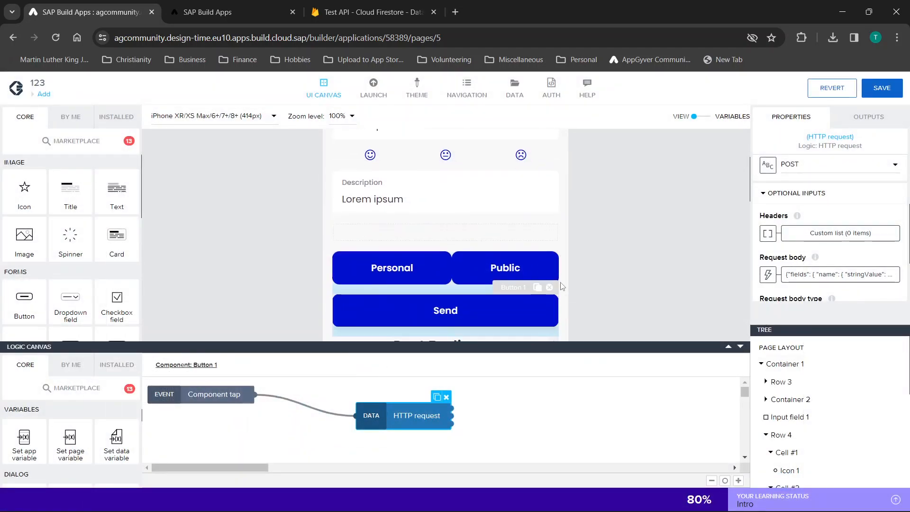
{"action": "scroll", "coordinate": [808, 249], "scroll_direction": "up", "scroll_amount": 1}
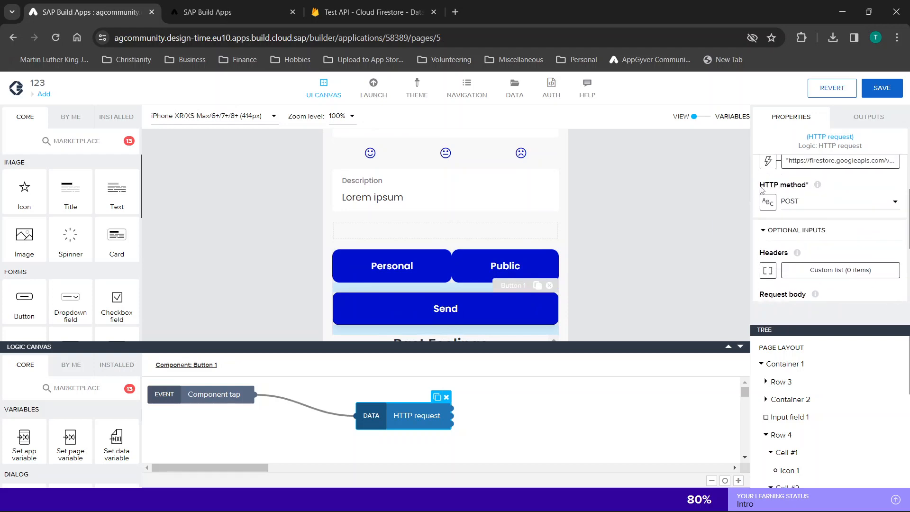
{"action": "left_click", "coordinate": [798, 200]}
{"action": "left_click", "coordinate": [830, 209]}
{"action": "scroll", "coordinate": [830, 208], "scroll_direction": "down", "scroll_amount": 3}
{"action": "left_click", "coordinate": [874, 94]}
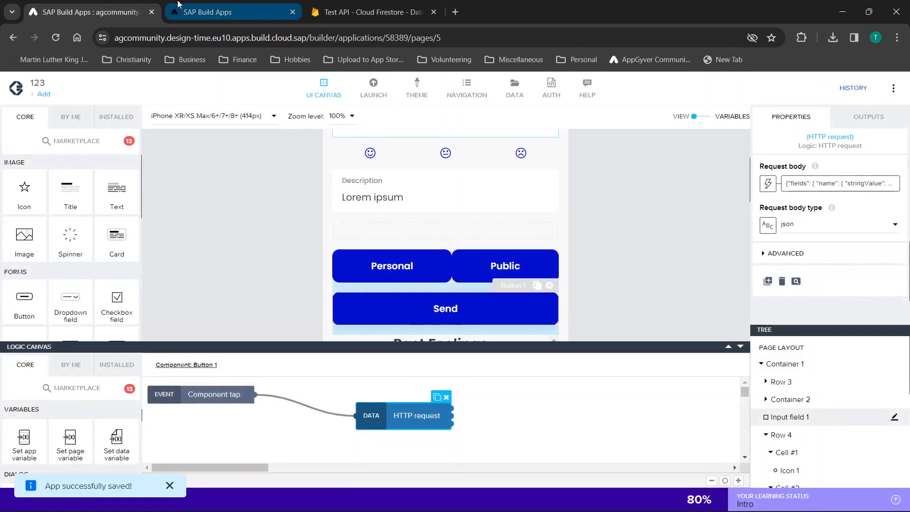
- In the app preview's Add It! page, enter "fycgvubhijn" as the feeling and "vubhiunoi" as the description, and send the entry
{"action": "left_click", "coordinate": [179, 4]}
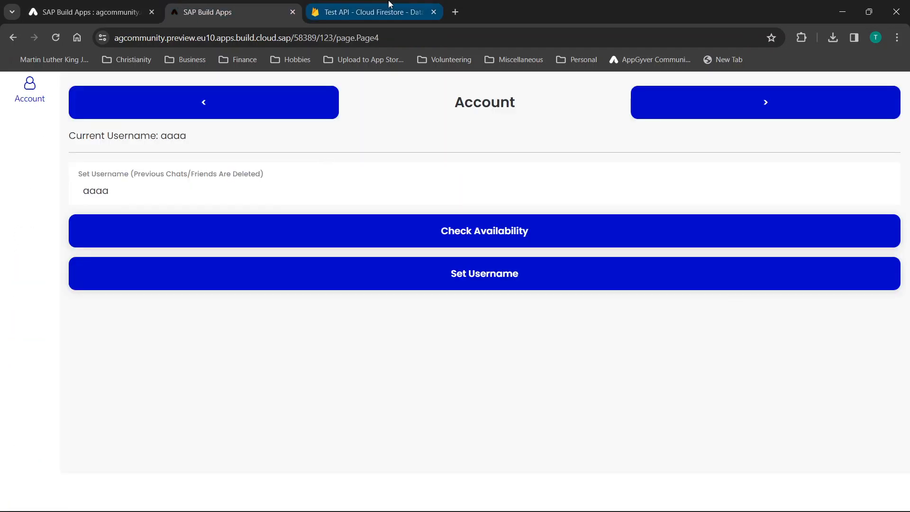
{"action": "left_click", "coordinate": [390, 4]}
{"action": "scroll", "coordinate": [199, 266], "scroll_direction": "down", "scroll_amount": 1}
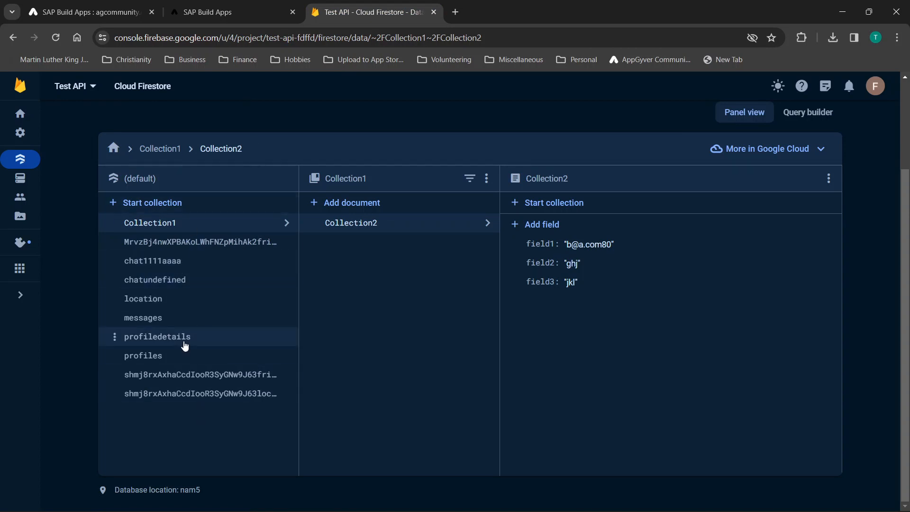
{"action": "left_click", "coordinate": [230, 11]}
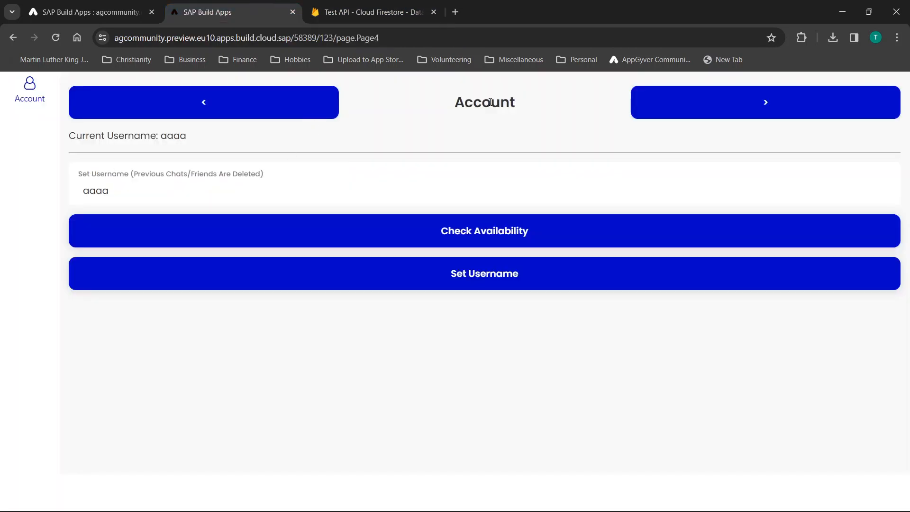
{"action": "left_click", "coordinate": [734, 105]}
{"action": "left_click", "coordinate": [208, 108]}
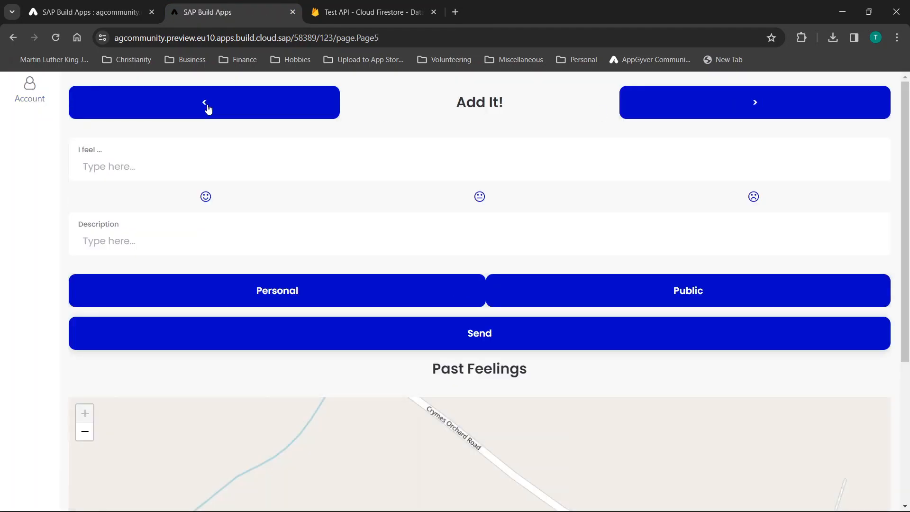
{"action": "type", "text": "fycgvubhi"}
{"action": "type", "text": "vubhiunoi"}
{"action": "left_click", "coordinate": [458, 339]}
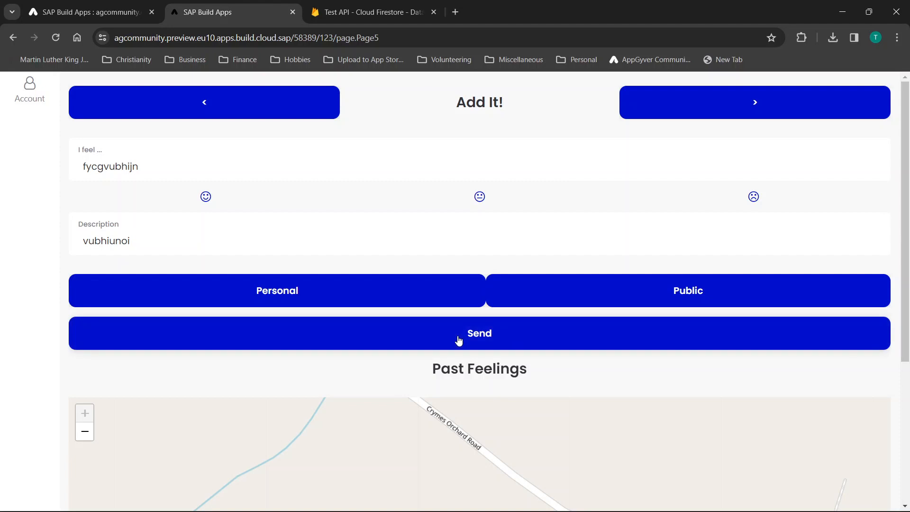
- Switch to the Firebase console and inspect the newly sent document's fields in the Firestore location collection
{"action": "left_click", "coordinate": [361, 12]}
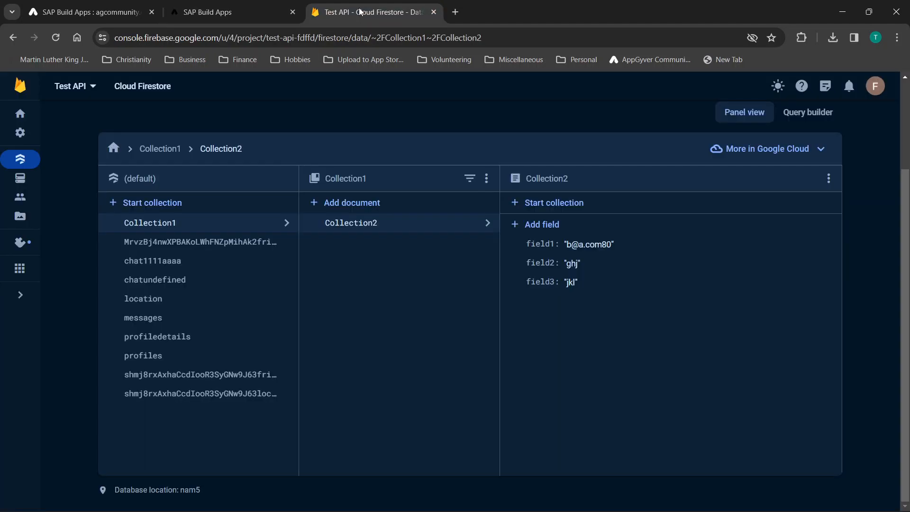
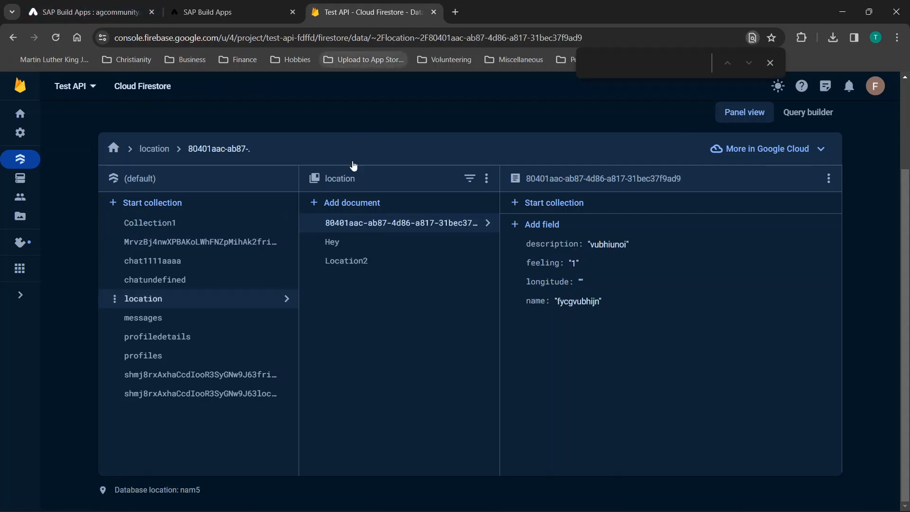
{"action": "left_click", "coordinate": [138, 308]}
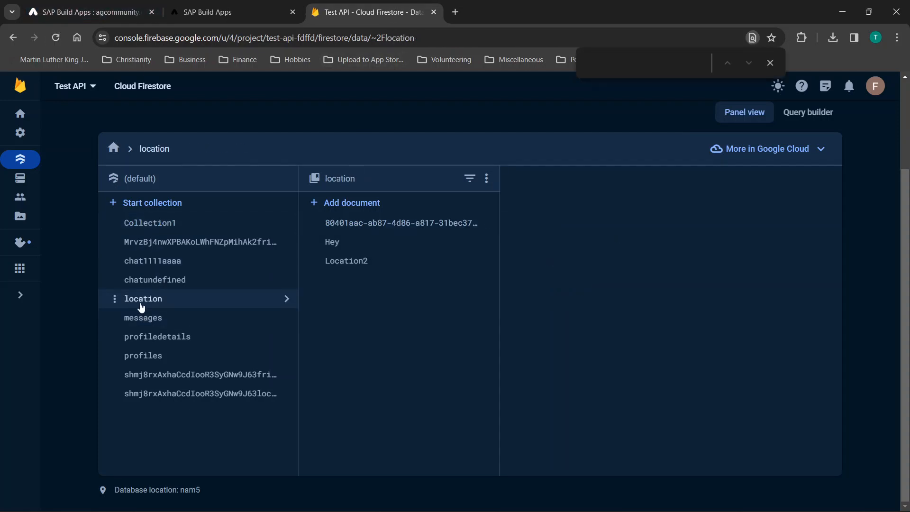
{"action": "left_click", "coordinate": [351, 234]}
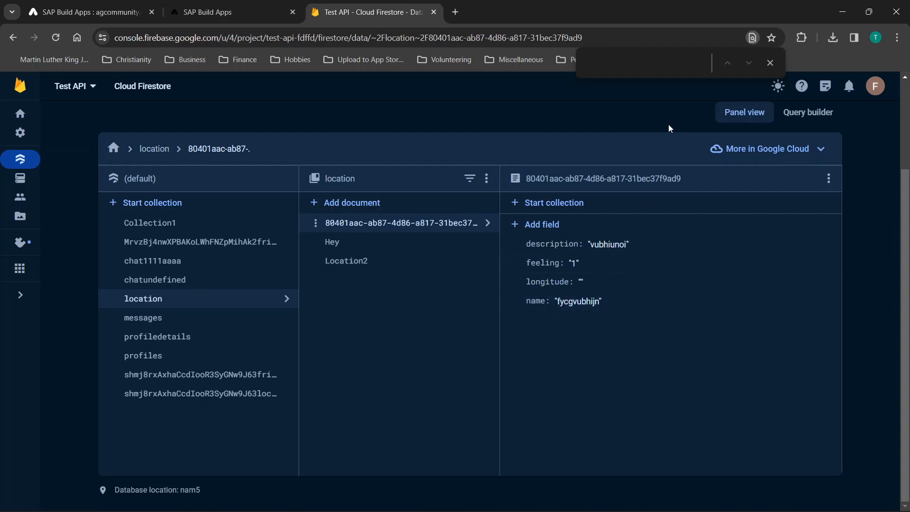
{"action": "left_click", "coordinate": [770, 63]}
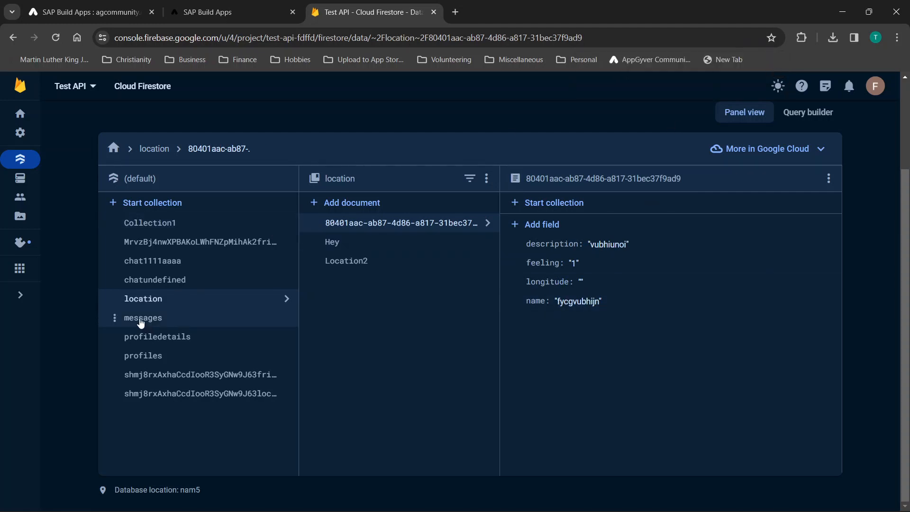
- Return to the SAP Build Apps editor, close the HTTP request's URL formula unchanged, and open the locations data entity's configuration
{"action": "left_click", "coordinate": [109, 4]}
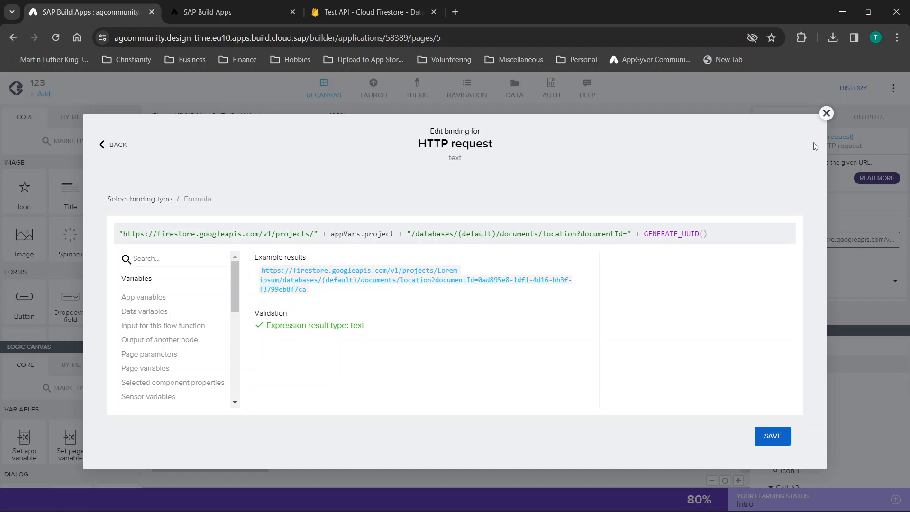
{"action": "left_click", "coordinate": [826, 112]}
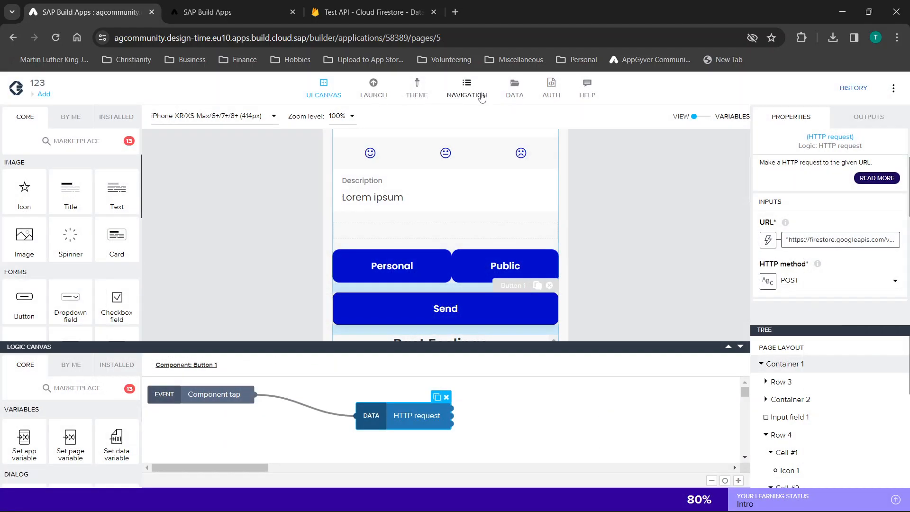
{"action": "left_click", "coordinate": [515, 89]}
{"action": "scroll", "coordinate": [252, 264], "scroll_direction": "down", "scroll_amount": 3}
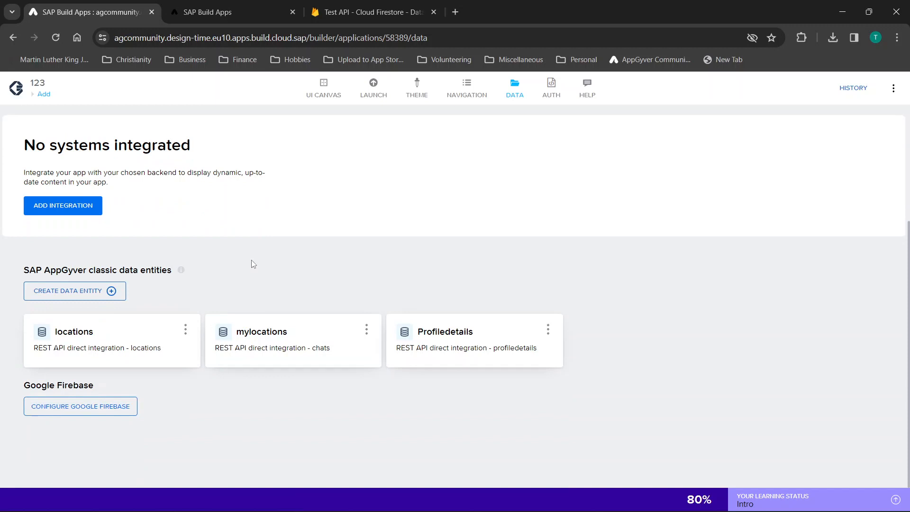
{"action": "left_click", "coordinate": [92, 350]}
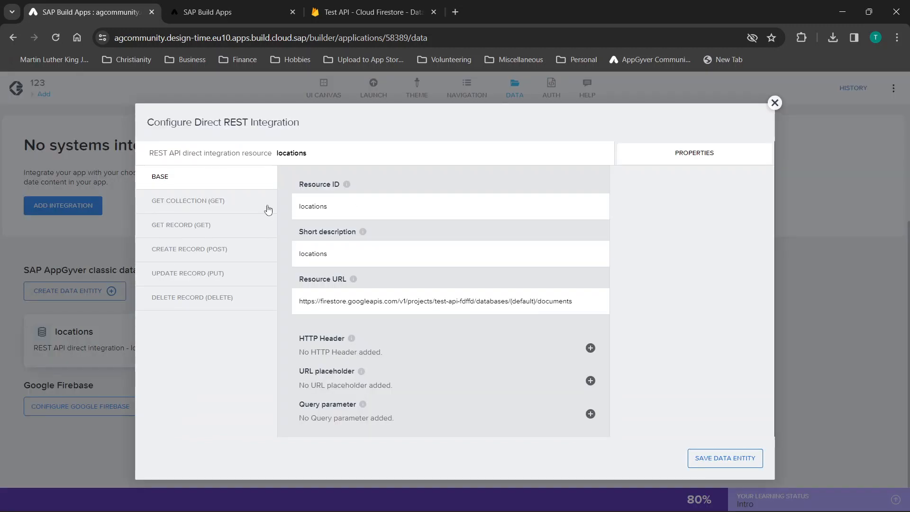
- Examine the locations entity's resource ID, its resource URL, and the relative path of its Get Collection request
{"action": "left_click", "coordinate": [346, 203]}
{"action": "key", "text": "ctrl+a"}
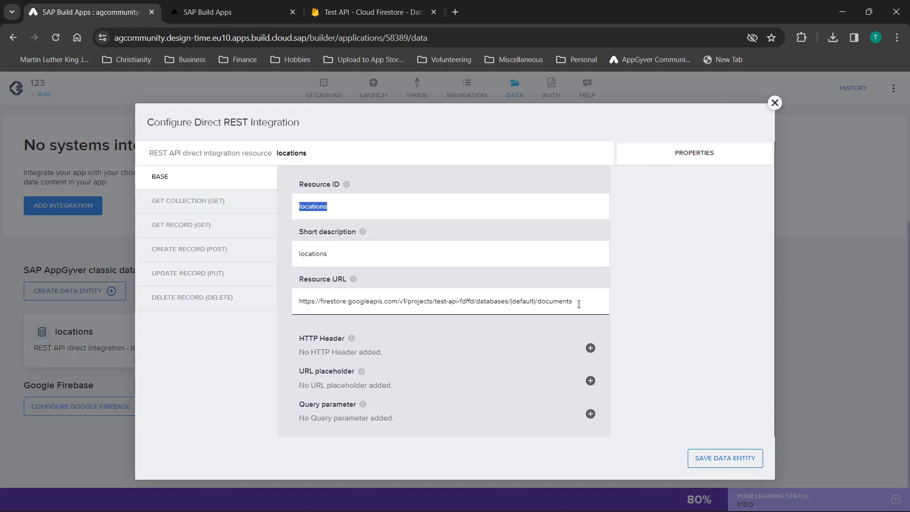
{"action": "left_click_drag", "start_coordinate": [578, 304], "coordinate": [331, 301]}
{"action": "left_click", "coordinate": [368, 307]}
{"action": "left_click", "coordinate": [161, 201]}
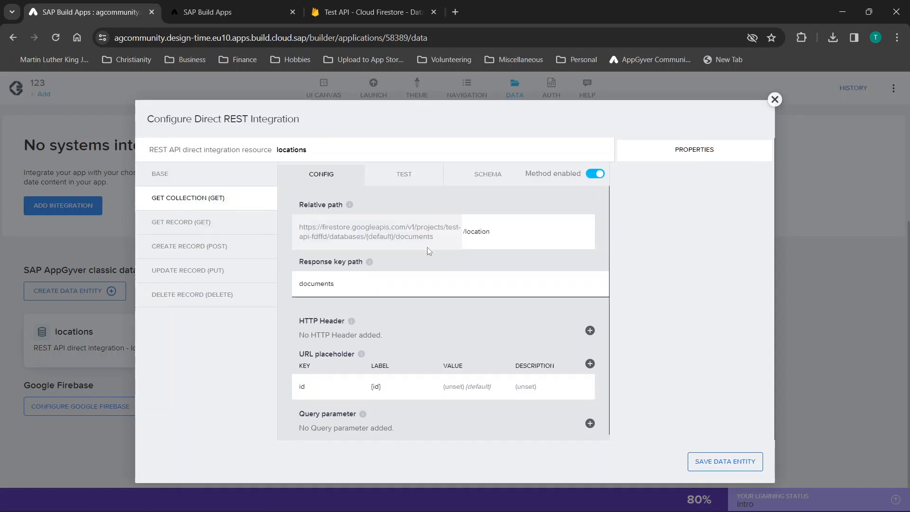
{"action": "scroll", "coordinate": [432, 243], "scroll_direction": "down", "scroll_amount": 1}
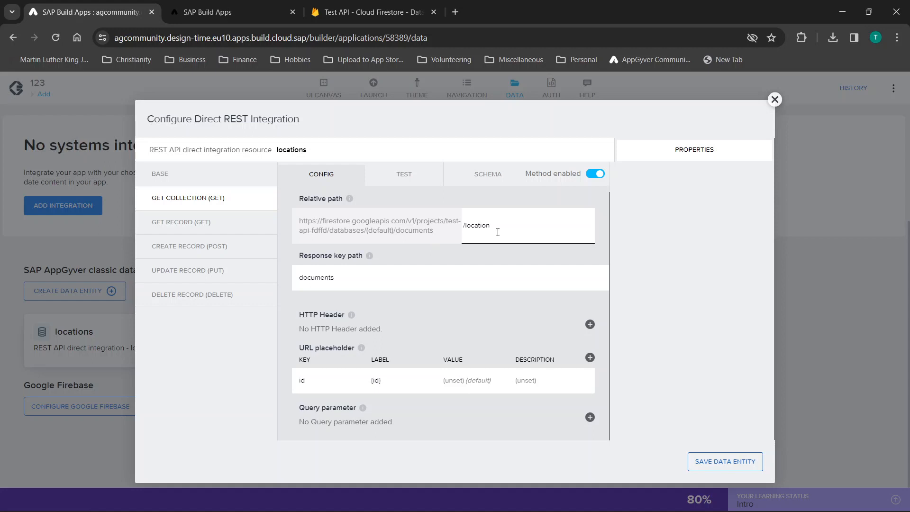
- Compare the GET collection's base URL and /location relative path with the location collection in Cloud Firestore
{"action": "left_click_drag", "start_coordinate": [514, 229], "coordinate": [440, 229]}
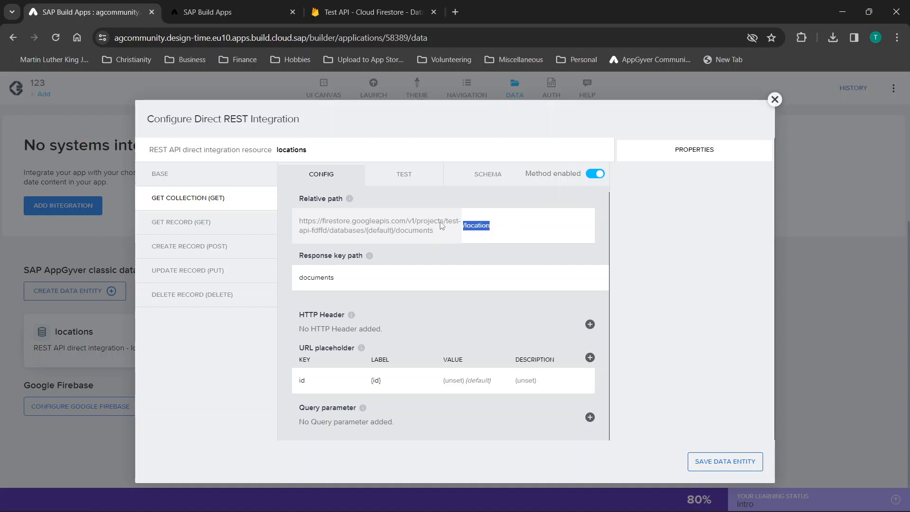
{"action": "left_click_drag", "start_coordinate": [300, 223], "coordinate": [417, 237]}
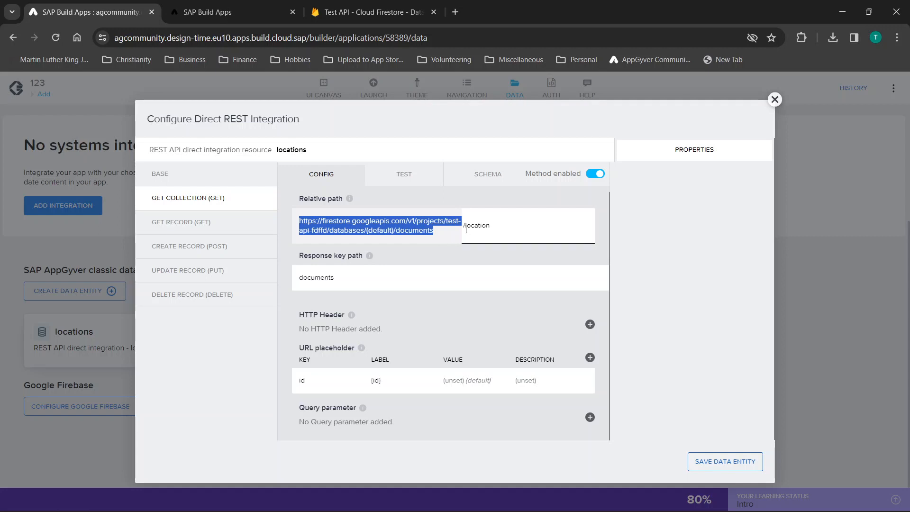
{"action": "left_click_drag", "start_coordinate": [466, 230], "coordinate": [504, 233]}
{"action": "left_click", "coordinate": [504, 233]}
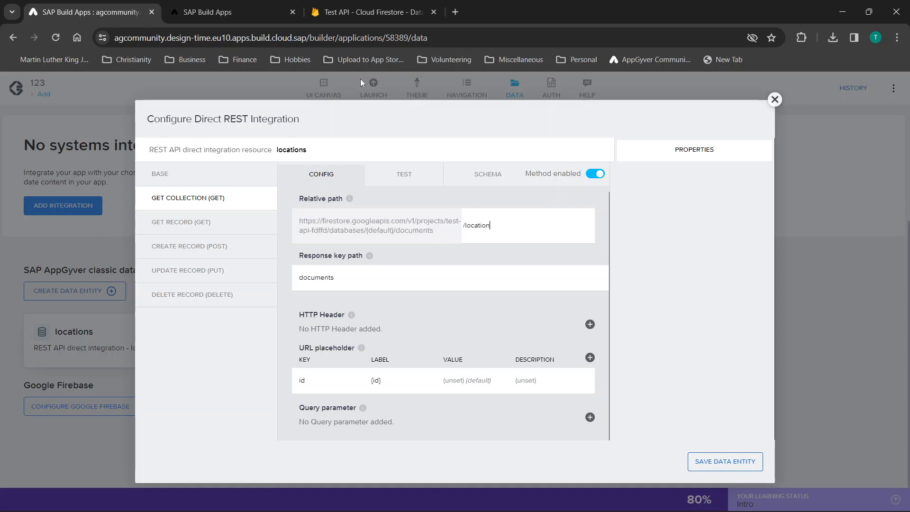
{"action": "left_click", "coordinate": [360, 12]}
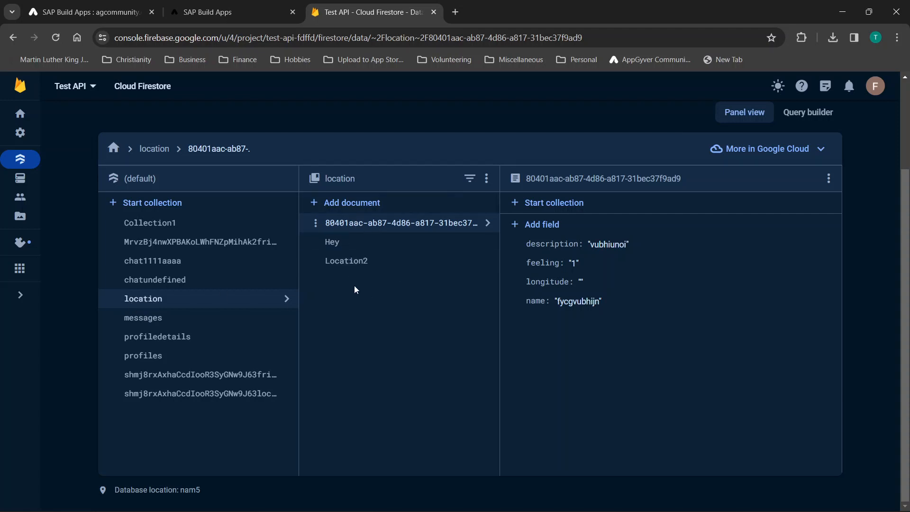
{"action": "left_click", "coordinate": [208, 5]}
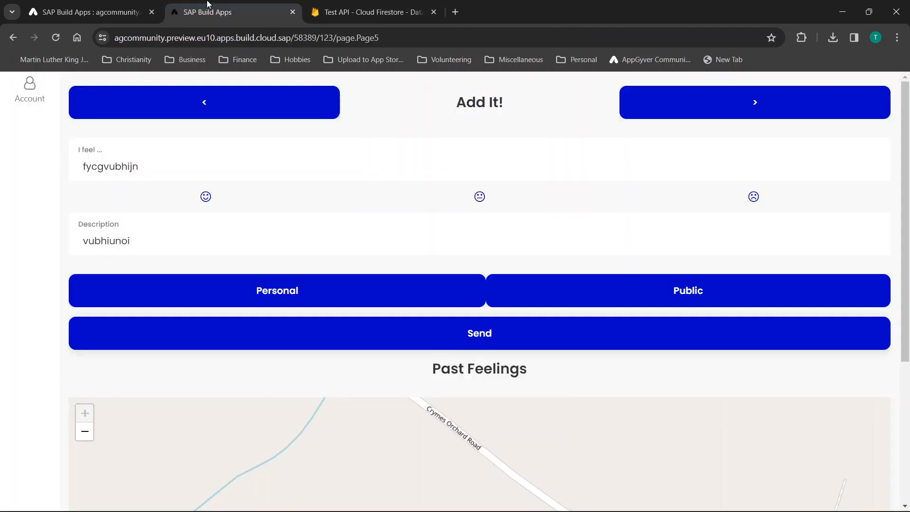
{"action": "left_click", "coordinate": [68, 4]}
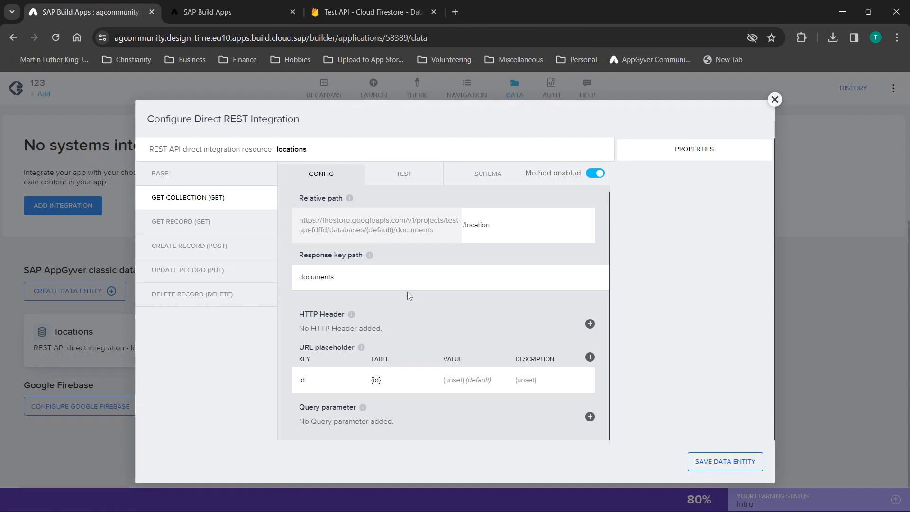
- Check the GET collection's test inputs and remove the id URL placeholder from its configuration
{"action": "left_click", "coordinate": [404, 174]}
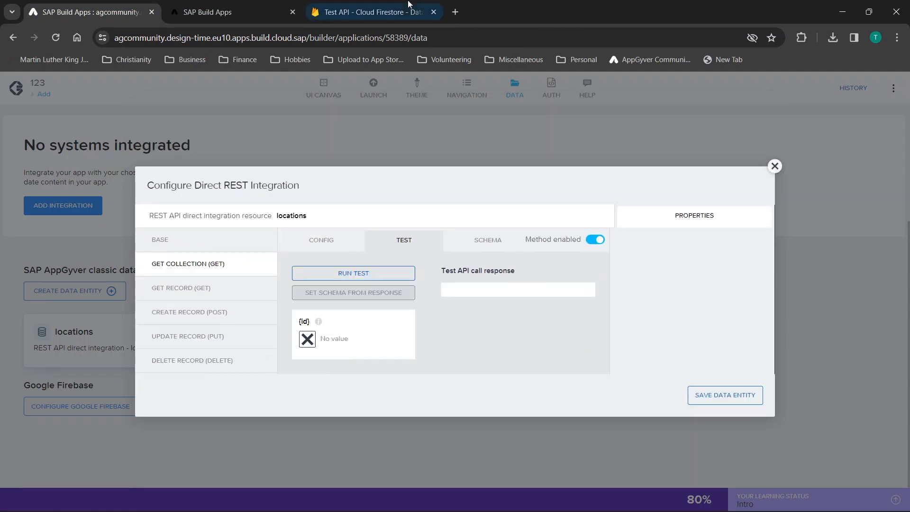
{"action": "left_click", "coordinate": [326, 240]}
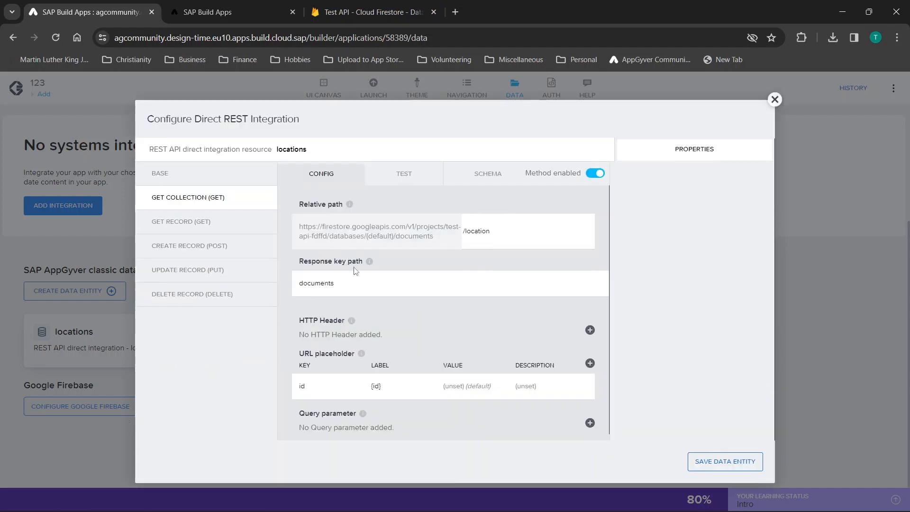
{"action": "left_click", "coordinate": [396, 184]}
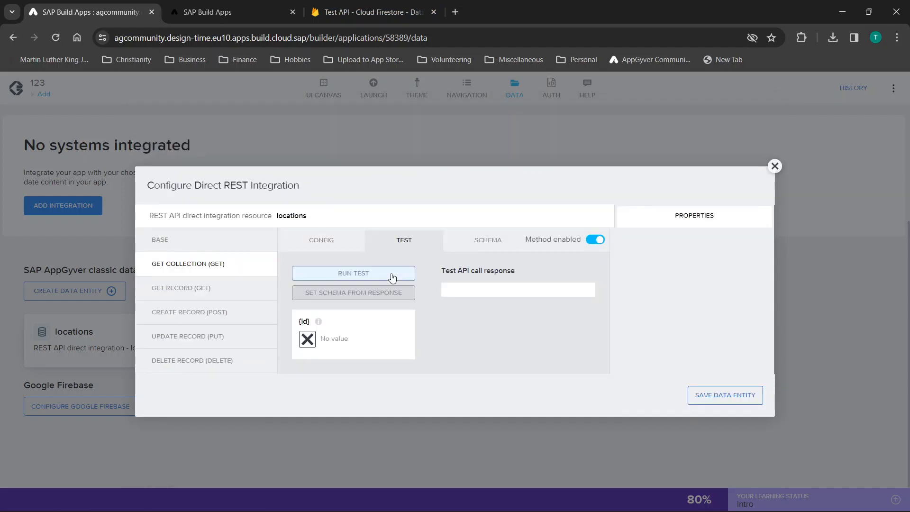
{"action": "left_click", "coordinate": [327, 243]}
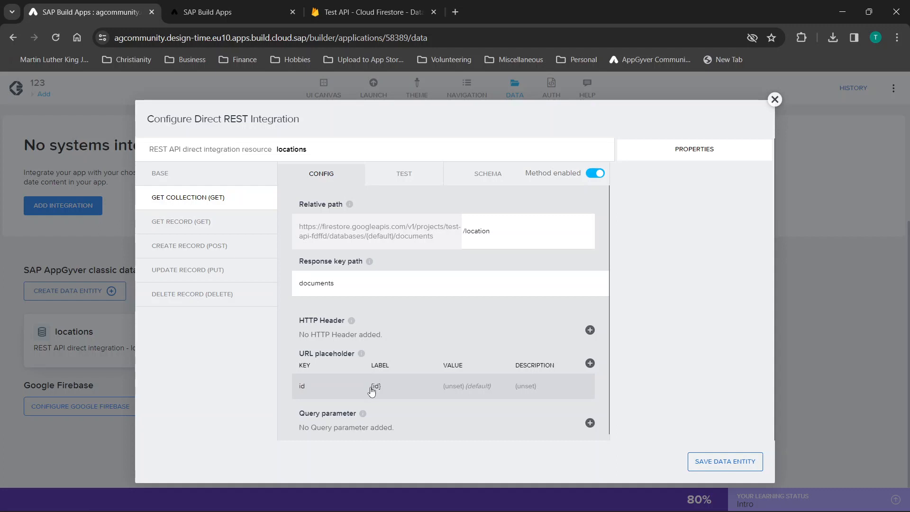
{"action": "left_click", "coordinate": [371, 389]}
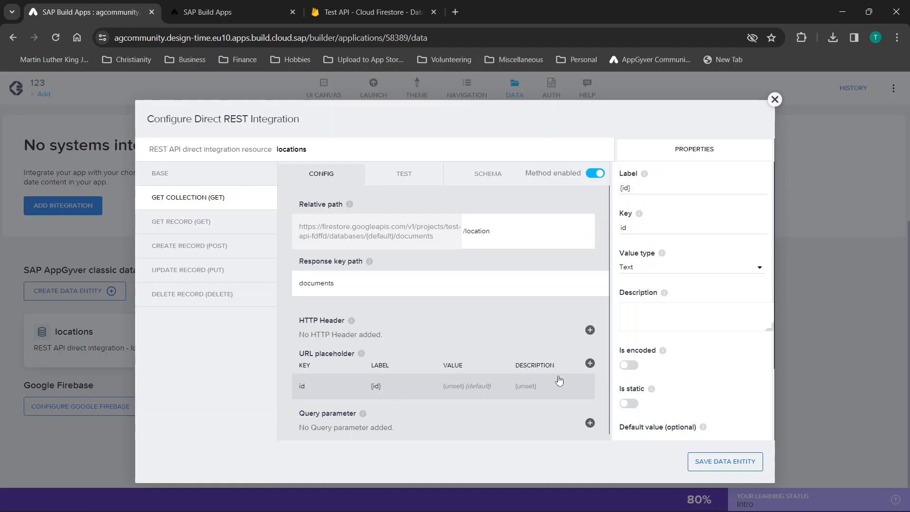
{"action": "scroll", "coordinate": [704, 358], "scroll_direction": "down", "scroll_amount": 3}
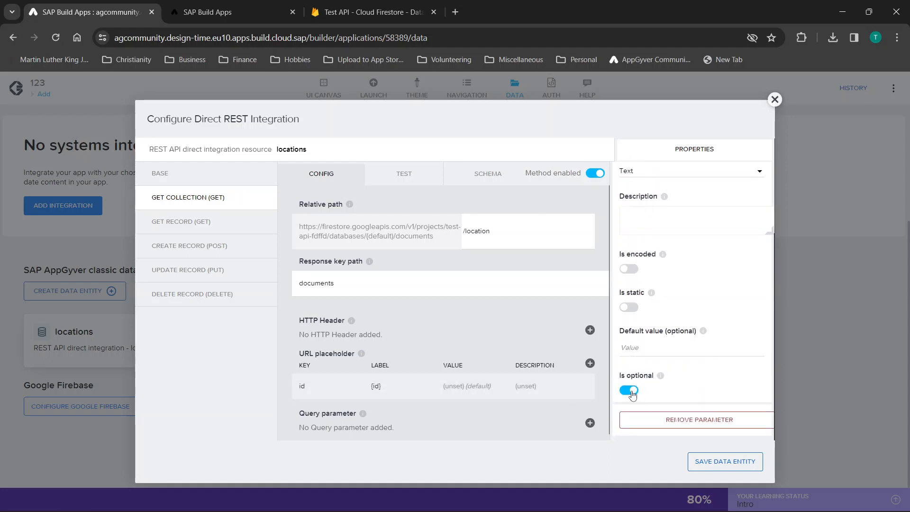
{"action": "left_click", "coordinate": [699, 420]}
- Run the GET collection test for the locations resource and review the full API call response
{"action": "left_click", "coordinate": [401, 174]}
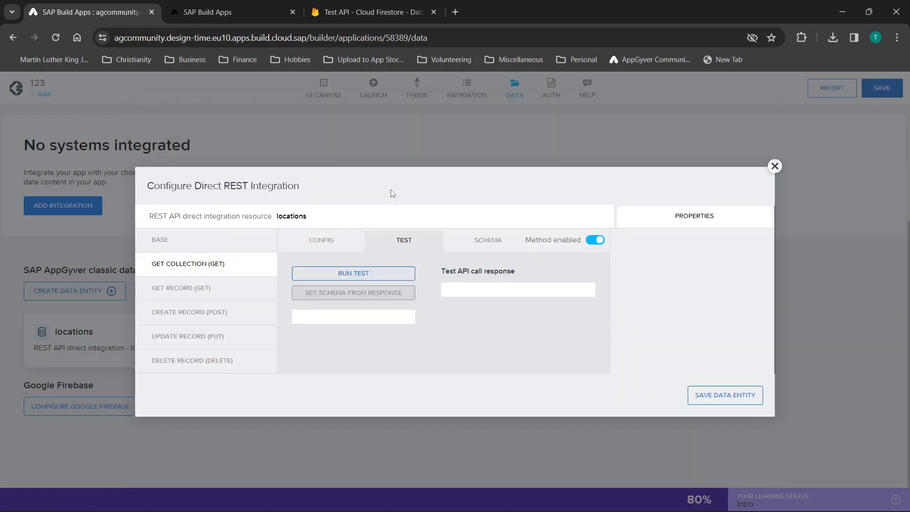
{"action": "left_click", "coordinate": [326, 276]}
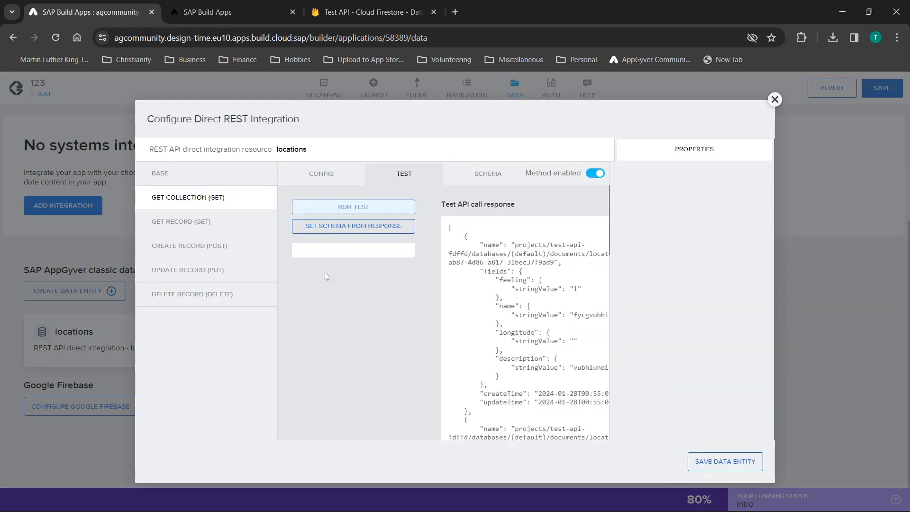
{"action": "scroll", "coordinate": [508, 343], "scroll_direction": "down", "scroll_amount": 10}
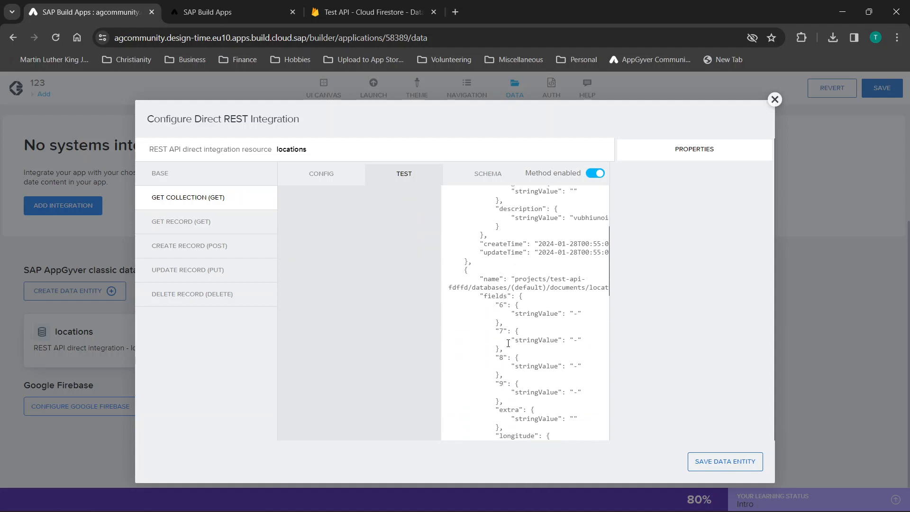
{"action": "scroll", "coordinate": [508, 345], "scroll_direction": "down", "scroll_amount": 5}
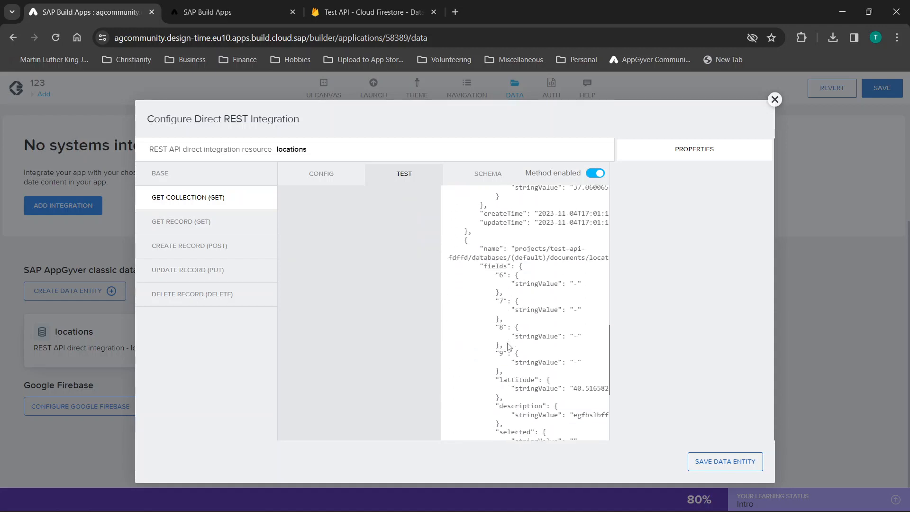
{"action": "scroll", "coordinate": [508, 346], "scroll_direction": "down", "scroll_amount": 4}
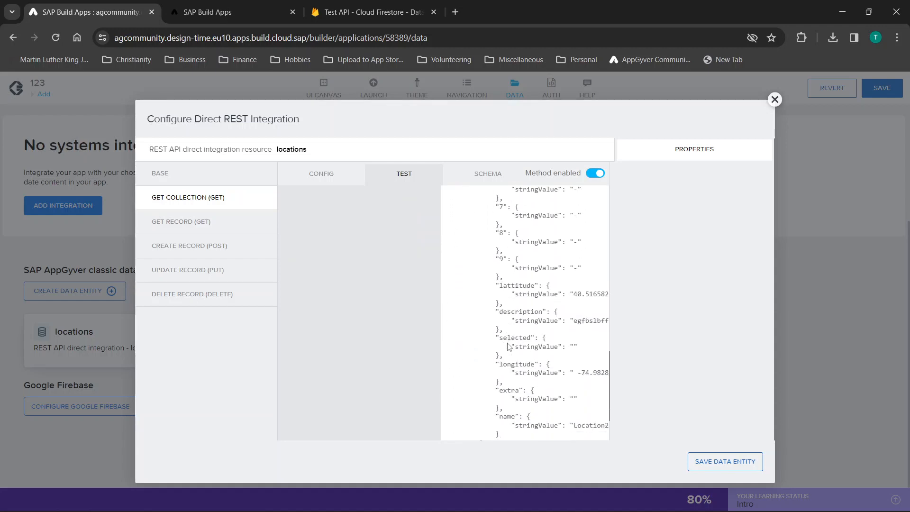
{"action": "scroll", "coordinate": [508, 343], "scroll_direction": "up", "scroll_amount": 10}
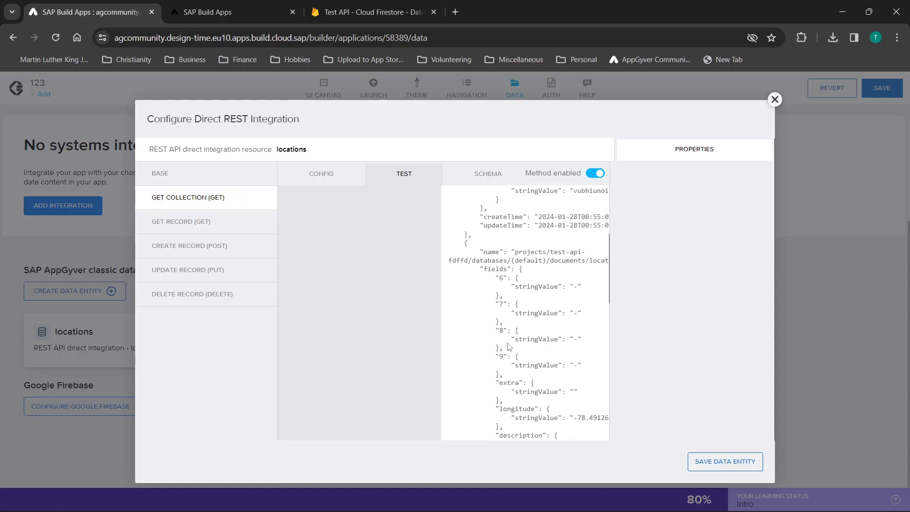
{"action": "scroll", "coordinate": [509, 343], "scroll_direction": "up", "scroll_amount": 3}
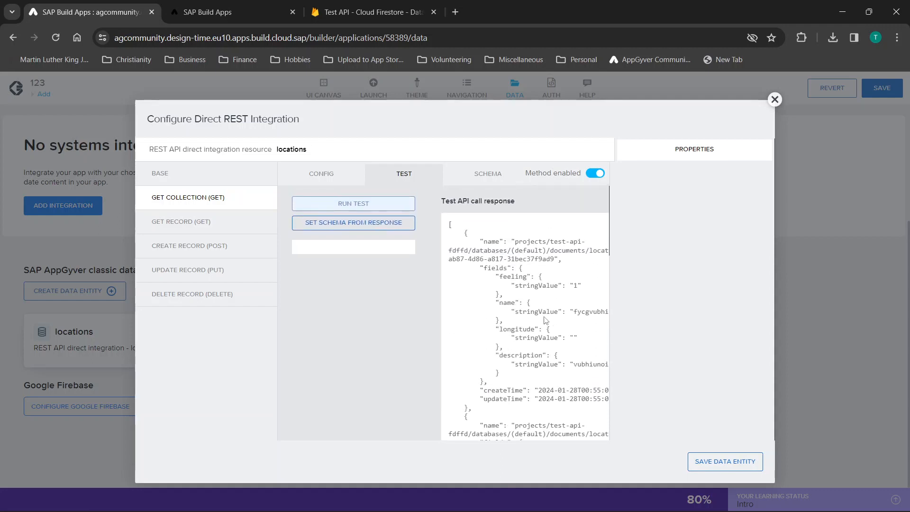
- Compare the documents in Firestore's location collection, including Hey and Location2, with the records in the test response
{"action": "left_click", "coordinate": [370, 12]}
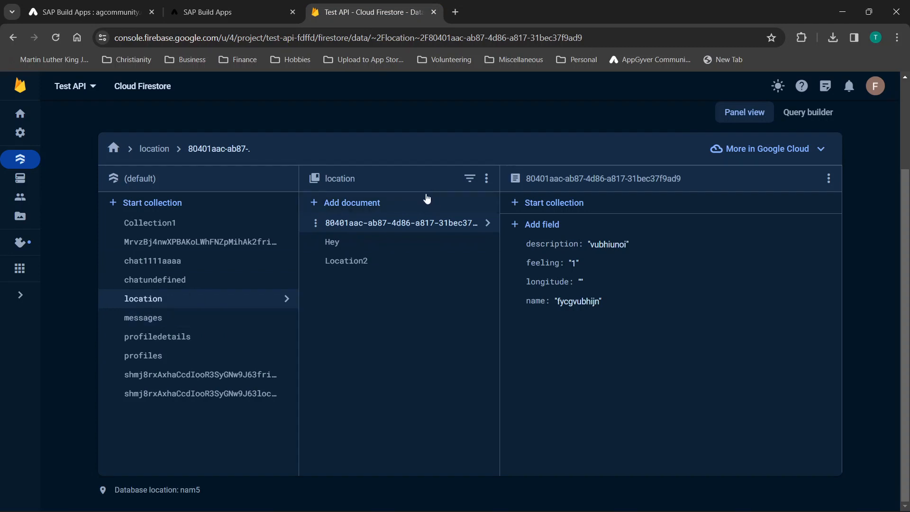
{"action": "left_click", "coordinate": [351, 244]}
{"action": "left_click", "coordinate": [349, 262]}
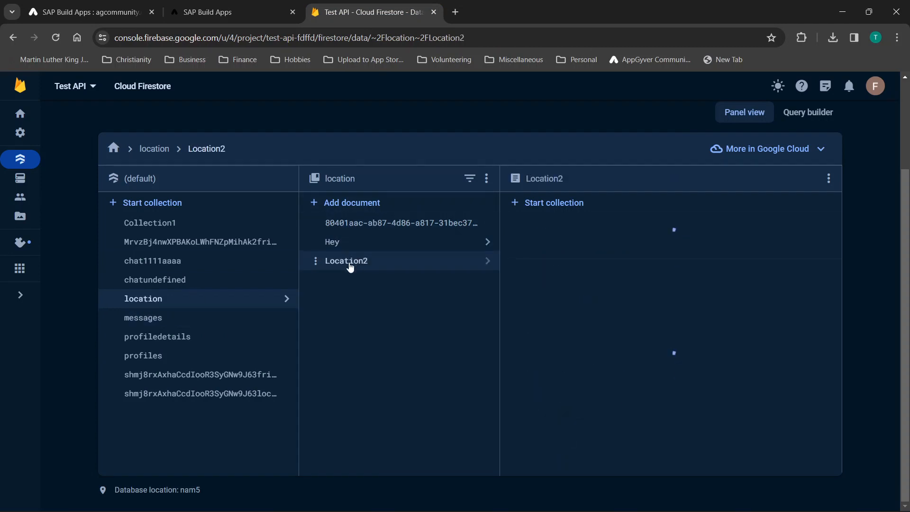
{"action": "left_click", "coordinate": [352, 232]}
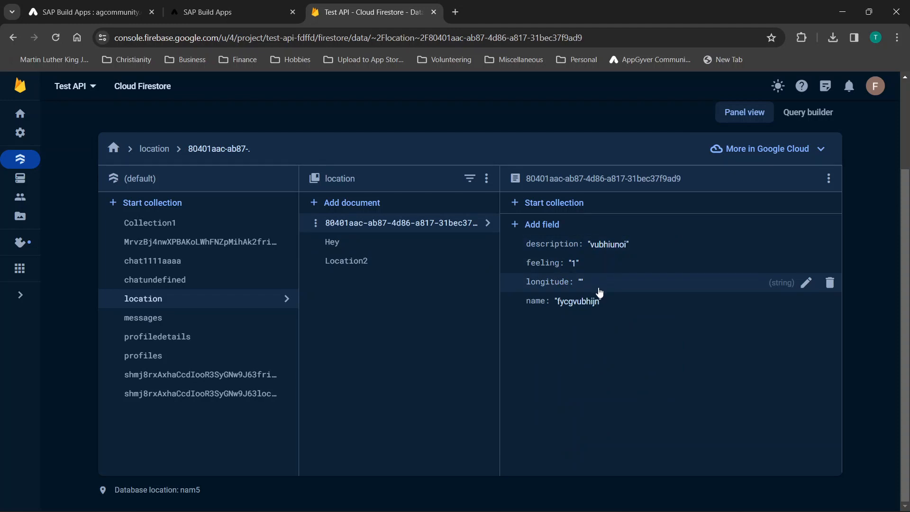
{"action": "left_click", "coordinate": [282, 6]}
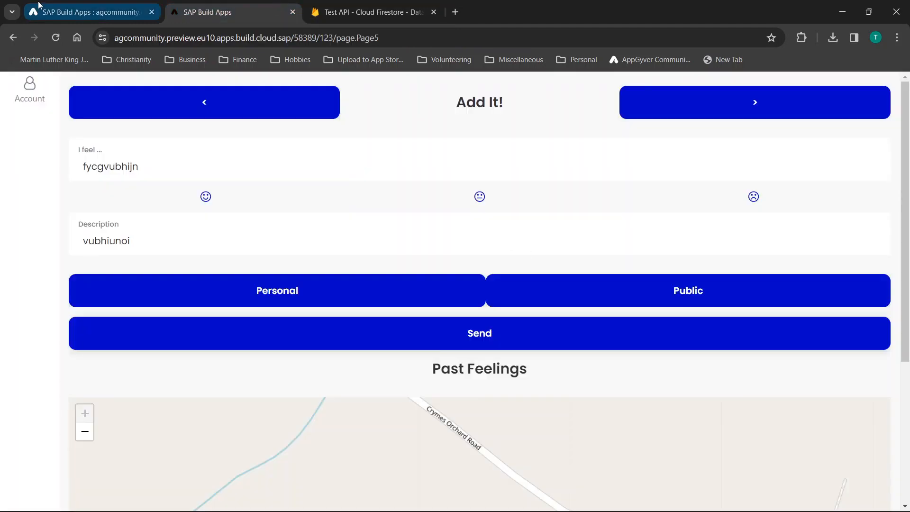
{"action": "key", "text": "ctrl+shift+Tab"}
{"action": "scroll", "coordinate": [505, 279], "scroll_direction": "down", "scroll_amount": 1}
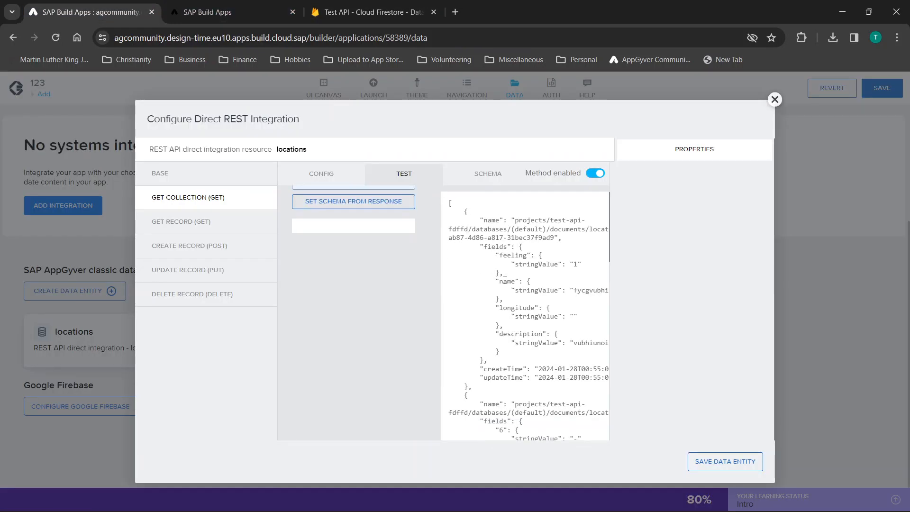
{"action": "scroll", "coordinate": [582, 288], "scroll_direction": "down", "scroll_amount": 10}
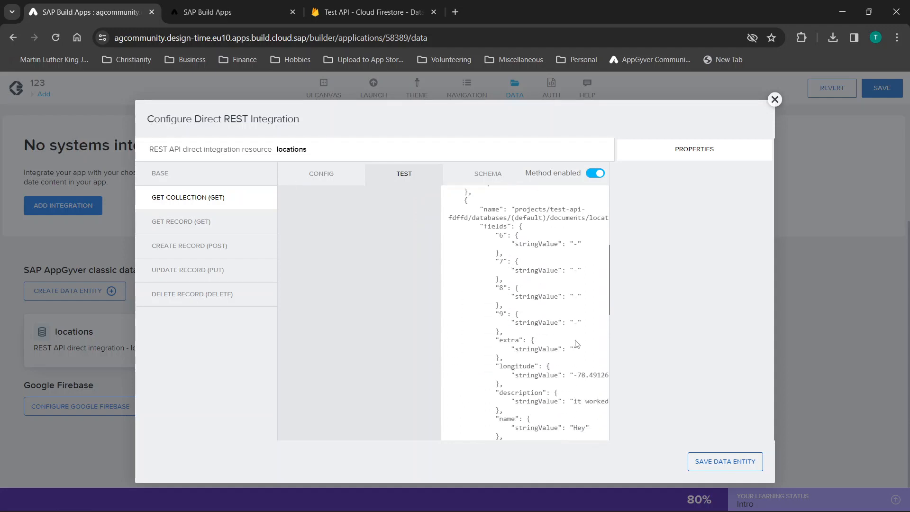
{"action": "scroll", "coordinate": [576, 344], "scroll_direction": "down", "scroll_amount": 1}
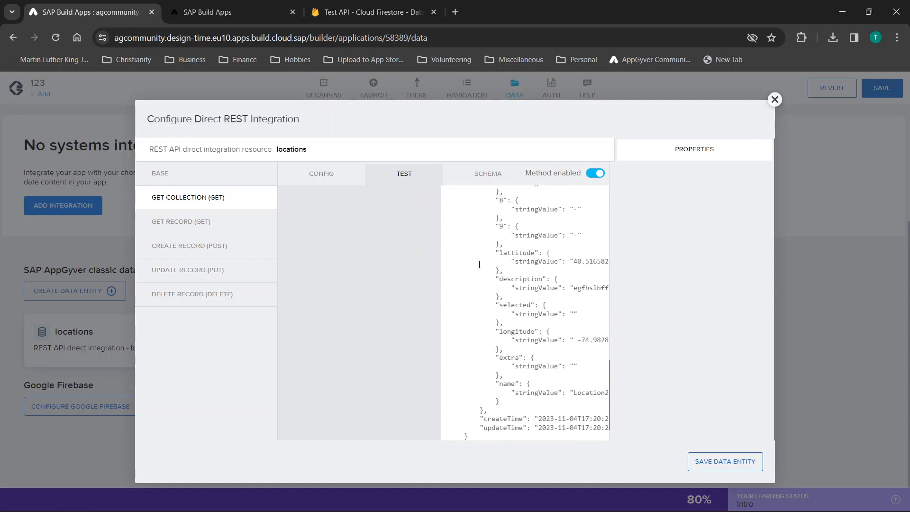
{"action": "scroll", "coordinate": [479, 264], "scroll_direction": "up", "scroll_amount": 15}
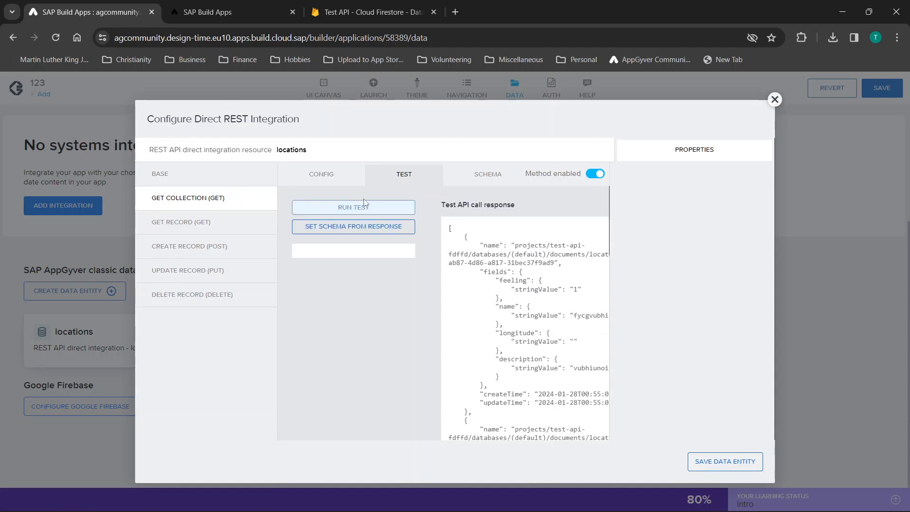
- In the app preview, send an entry with "sfdsfsd" as the feeling, and open its new document in Firestore's location collection
{"action": "left_click", "coordinate": [193, 2]}
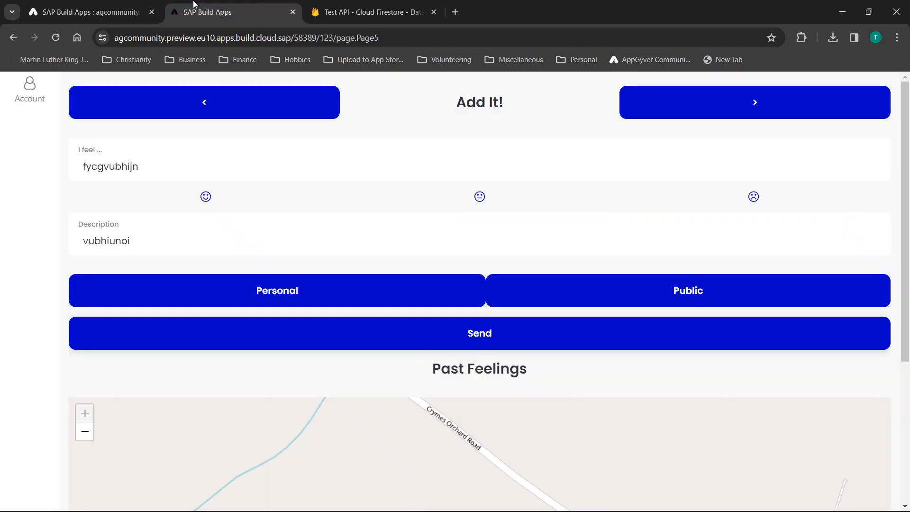
{"action": "left_click_drag", "start_coordinate": [160, 168], "coordinate": [1, 162]}
{"action": "type", "text": "sfdsfsd"}
{"action": "left_click", "coordinate": [356, 10]}
{"action": "left_click", "coordinate": [239, 5]}
{"action": "left_click", "coordinate": [465, 337]}
{"action": "left_click", "coordinate": [367, 12]}
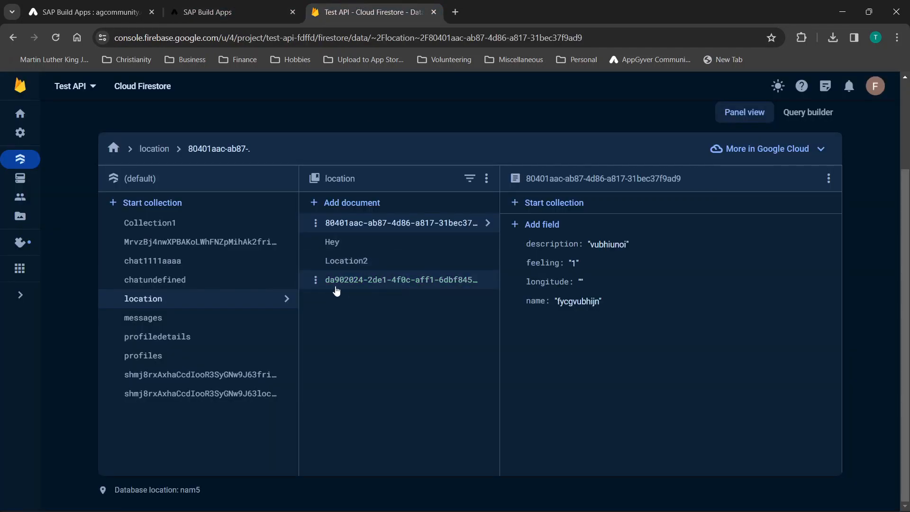
{"action": "left_click", "coordinate": [435, 290]}
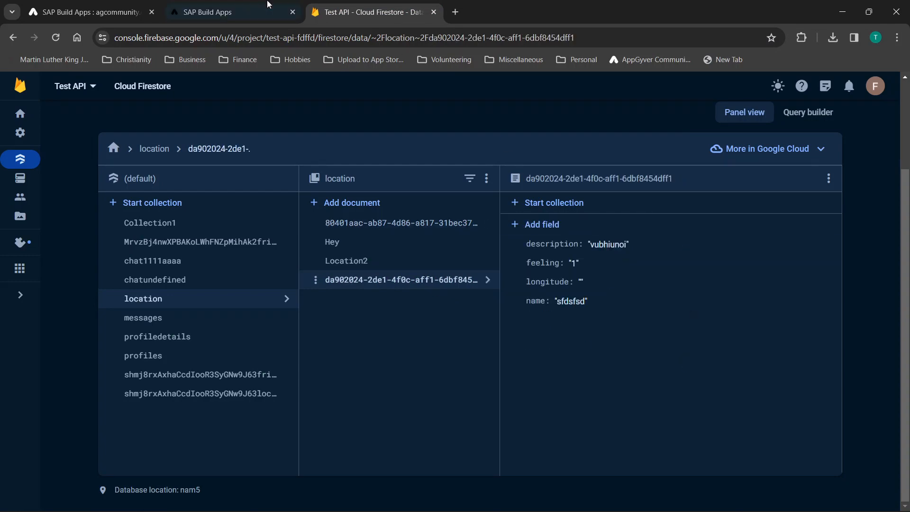
- Return to the app builder, rerun the GET collection test and look for the sfdsfsd record in the response
{"action": "left_click", "coordinate": [229, 5]}
{"action": "left_click", "coordinate": [117, 4]}
{"action": "left_click", "coordinate": [384, 207]}
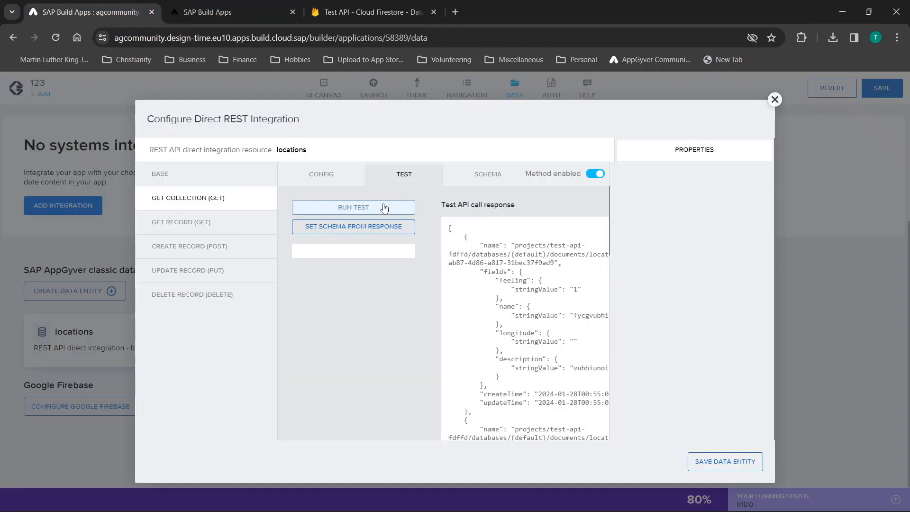
{"action": "scroll", "coordinate": [554, 301], "scroll_direction": "down", "scroll_amount": 4}
{"action": "scroll", "coordinate": [553, 301], "scroll_direction": "down", "scroll_amount": 10}
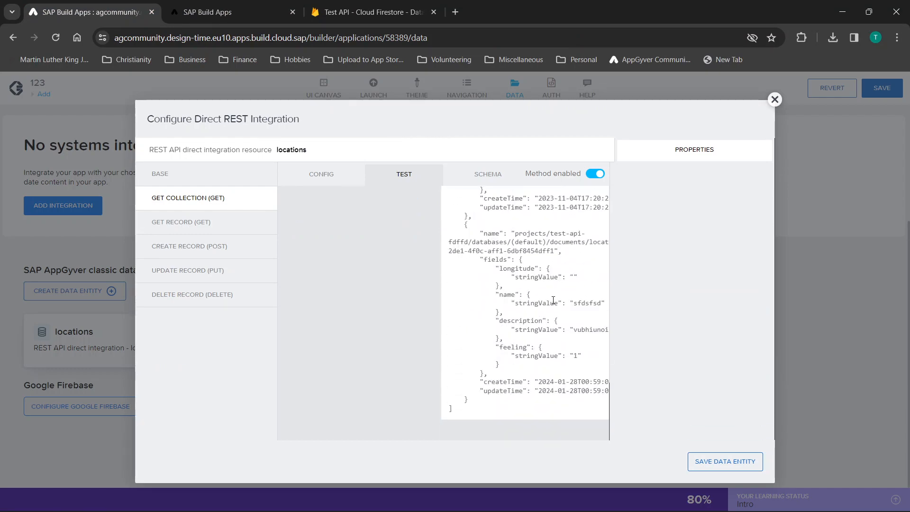
- Set the GET collection schema from the test response and save the locations data entity
{"action": "scroll", "coordinate": [526, 348], "scroll_direction": "up", "scroll_amount": 15}
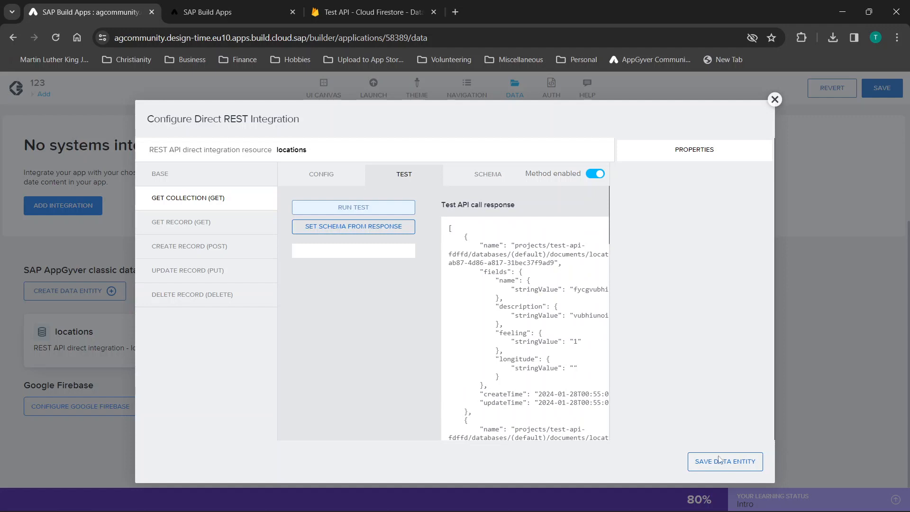
{"action": "left_click", "coordinate": [338, 226]}
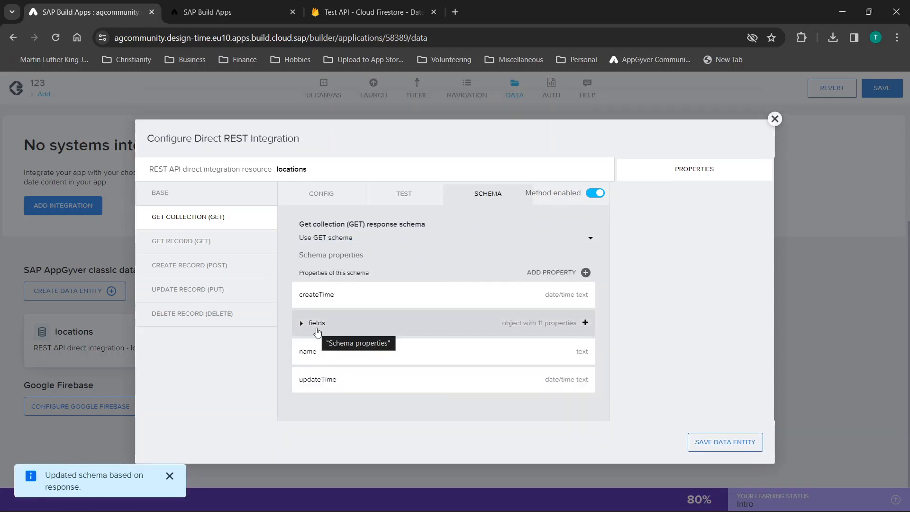
{"action": "left_click", "coordinate": [706, 443]}
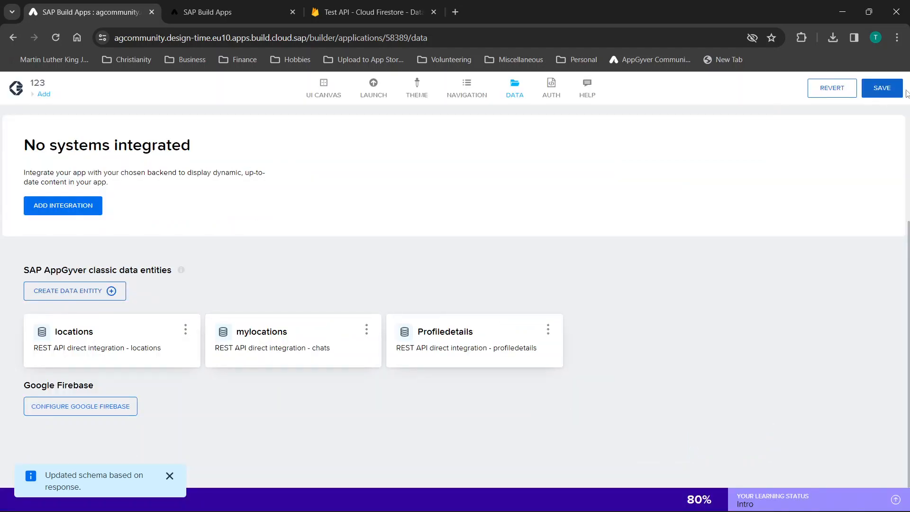
- Save the app, check the location collection in Firestore and return to the app builder
{"action": "left_click", "coordinate": [891, 95]}
{"action": "left_click", "coordinate": [341, 8]}
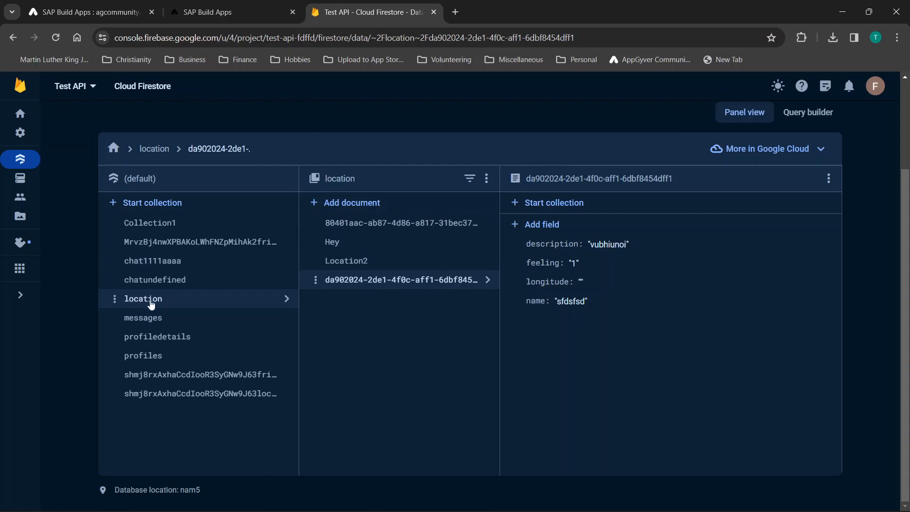
{"action": "left_click", "coordinate": [90, 11]}
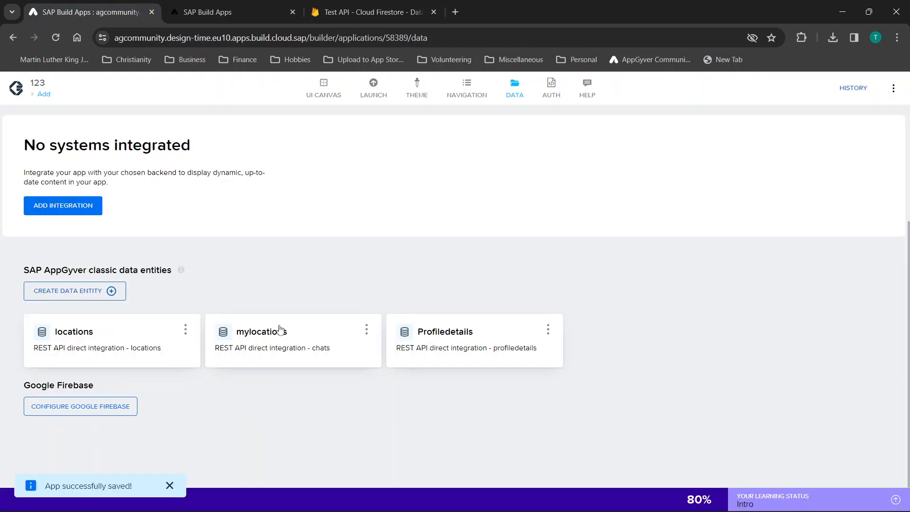
- Review the locations data entity's resource ID, short description and GET collection relative path, leaving the configuration as it is
{"action": "left_click", "coordinate": [76, 348]}
{"action": "left_click", "coordinate": [572, 308]}
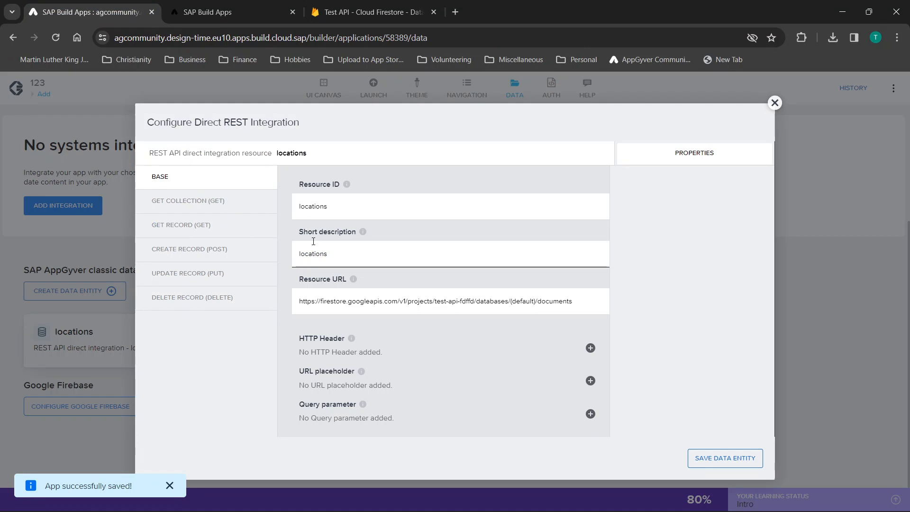
{"action": "double_click", "coordinate": [340, 253]}
{"action": "left_click_drag", "start_coordinate": [368, 205], "coordinate": [254, 235]}
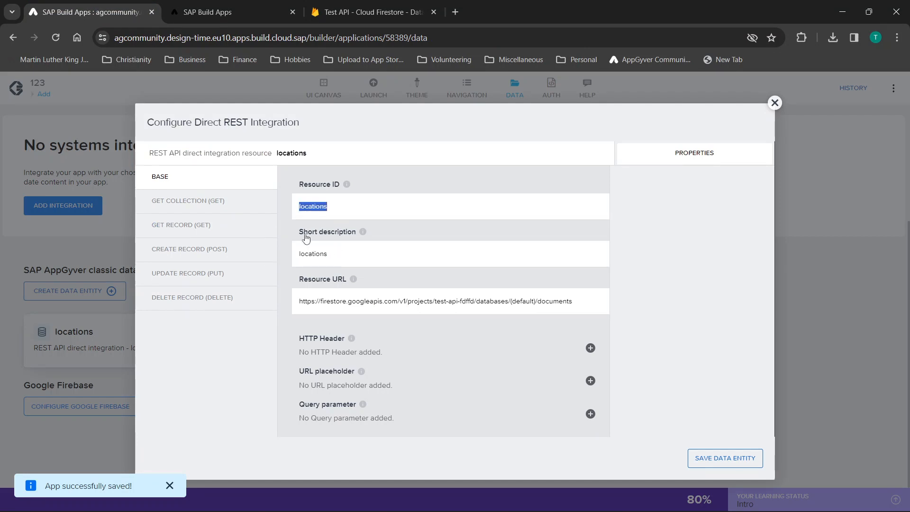
{"action": "left_click", "coordinate": [195, 202]}
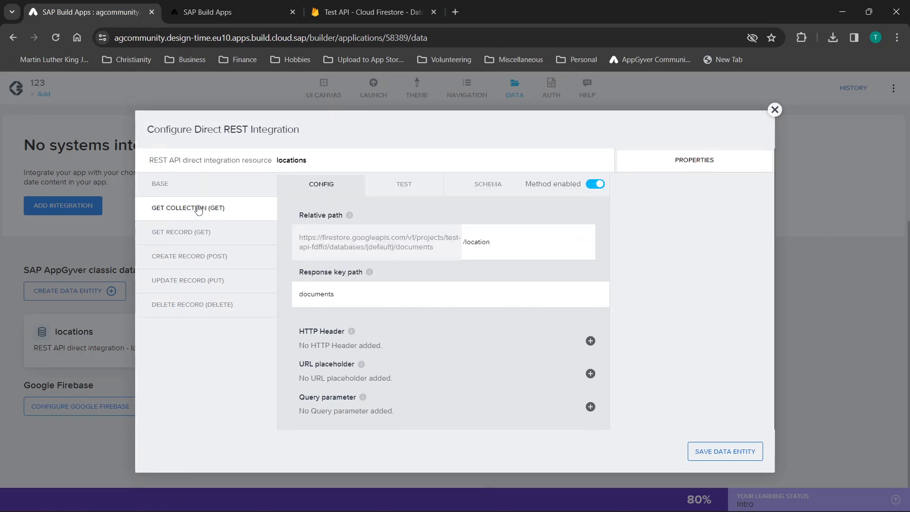
{"action": "left_click_drag", "start_coordinate": [498, 242], "coordinate": [463, 250]}
{"action": "left_click", "coordinate": [775, 110]}
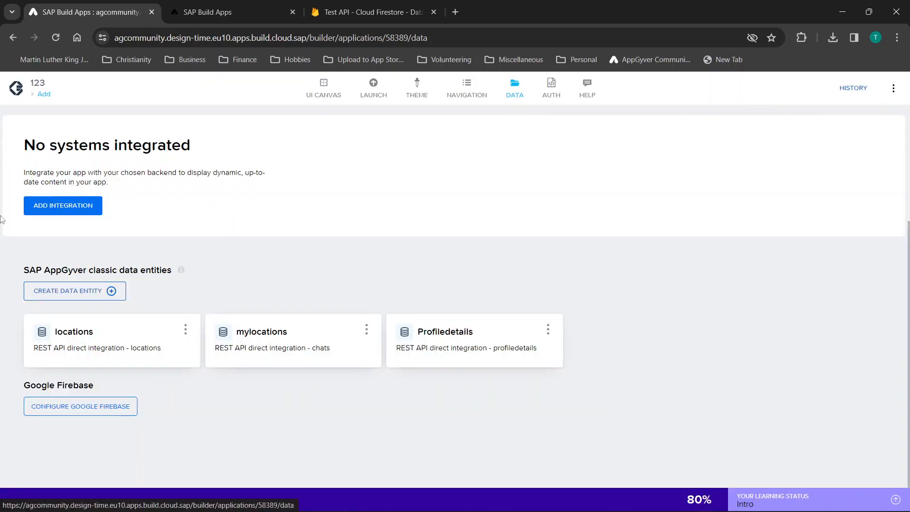
- Return to the Add page and examine the collection name in the URL formula of the Send button's HTTP request
{"action": "left_click", "coordinate": [42, 98]}
{"action": "left_click", "coordinate": [233, 258]}
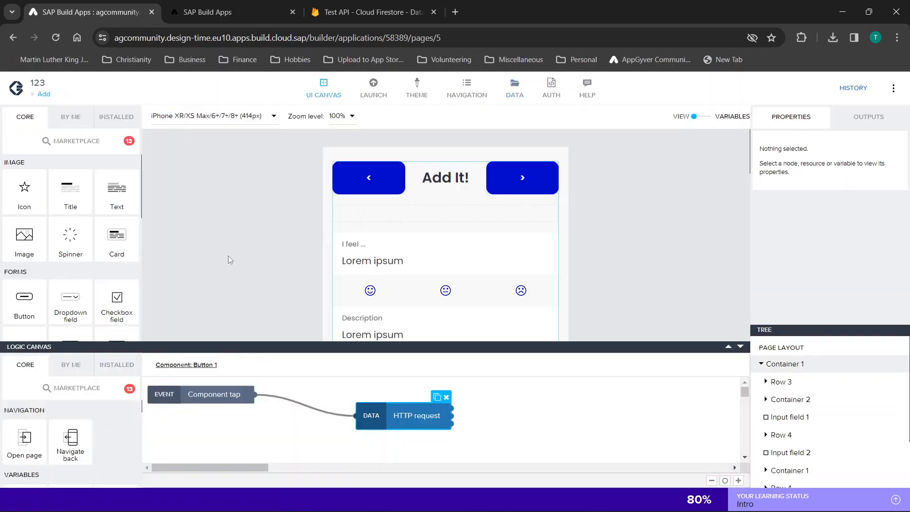
{"action": "scroll", "coordinate": [574, 306], "scroll_direction": "down", "scroll_amount": 2}
{"action": "left_click", "coordinate": [417, 414]}
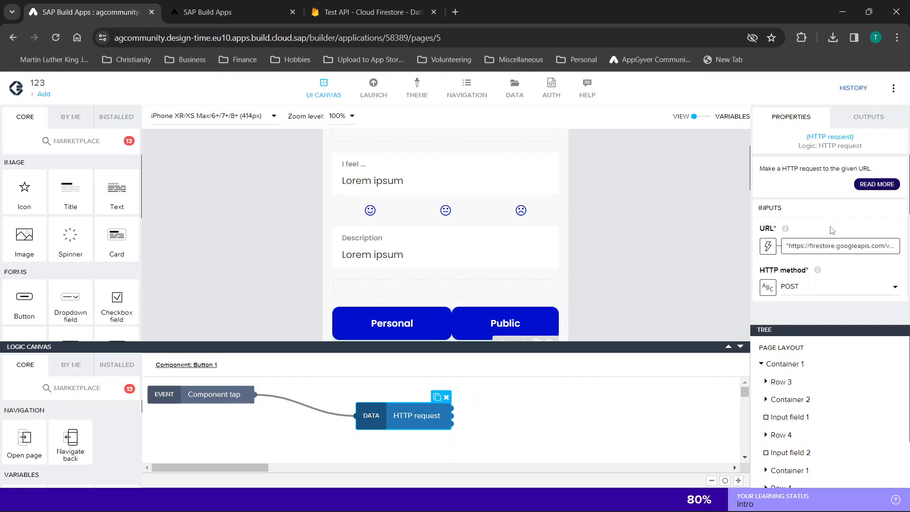
{"action": "left_click", "coordinate": [839, 246]}
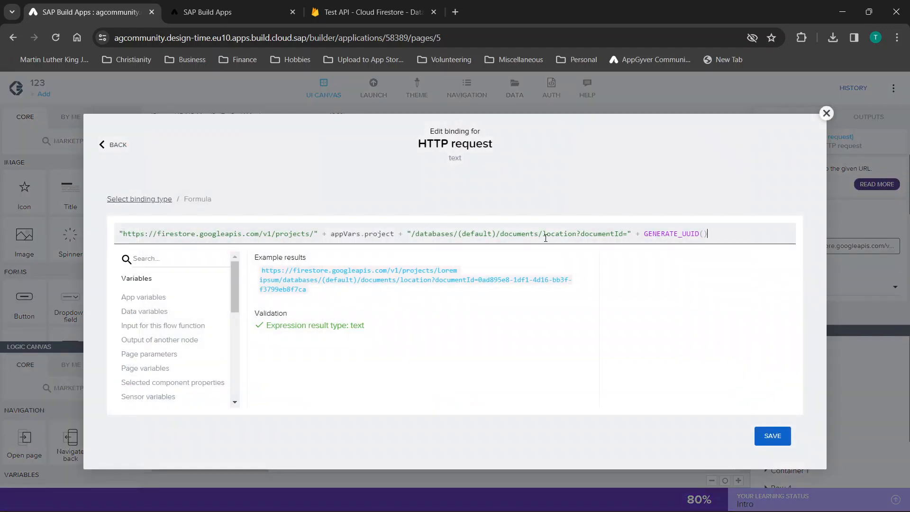
{"action": "left_click_drag", "start_coordinate": [550, 238], "coordinate": [577, 244]}
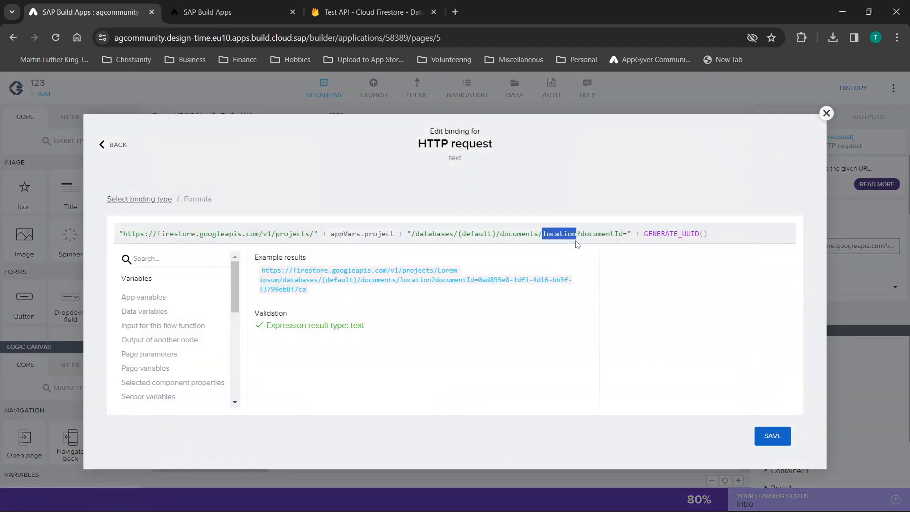
{"action": "left_click", "coordinate": [826, 113]}
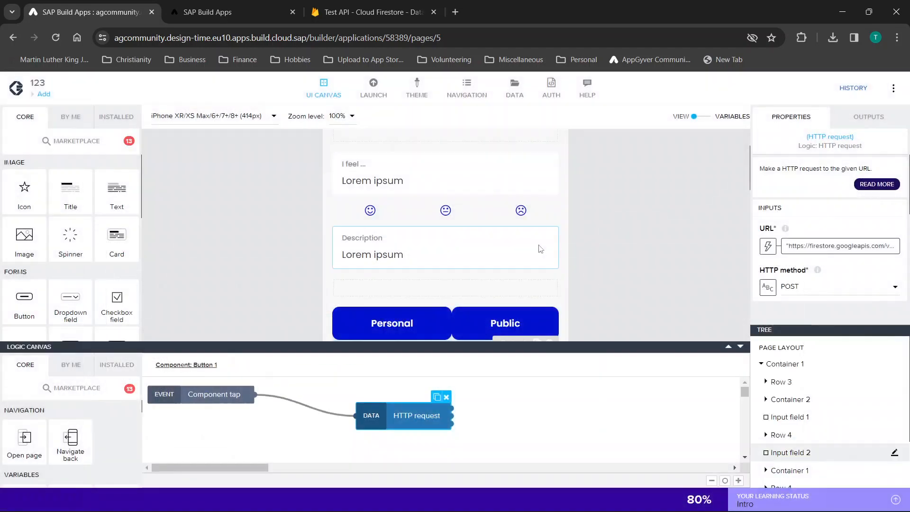
- Remove the embedded map view below the Past Feelings list on the Add page
{"action": "scroll", "coordinate": [538, 255], "scroll_direction": "down", "scroll_amount": 2}
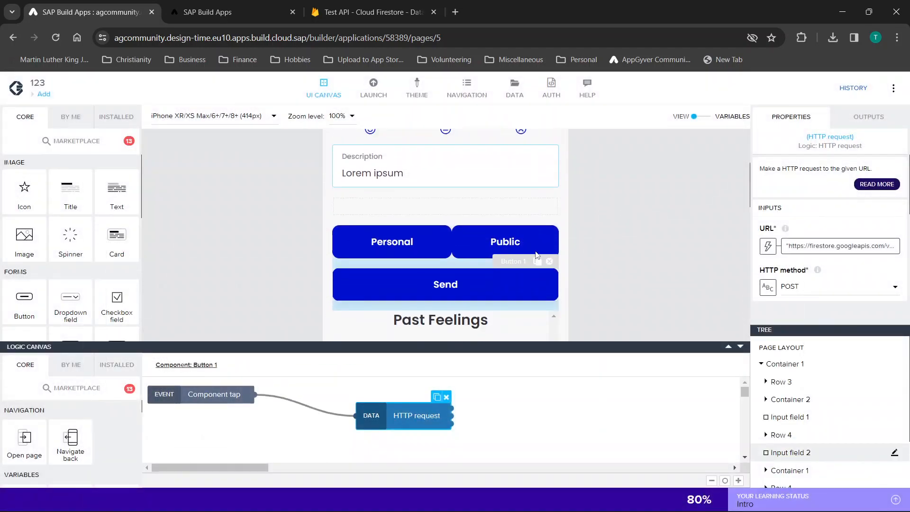
{"action": "scroll", "coordinate": [558, 262], "scroll_direction": "down", "scroll_amount": 2}
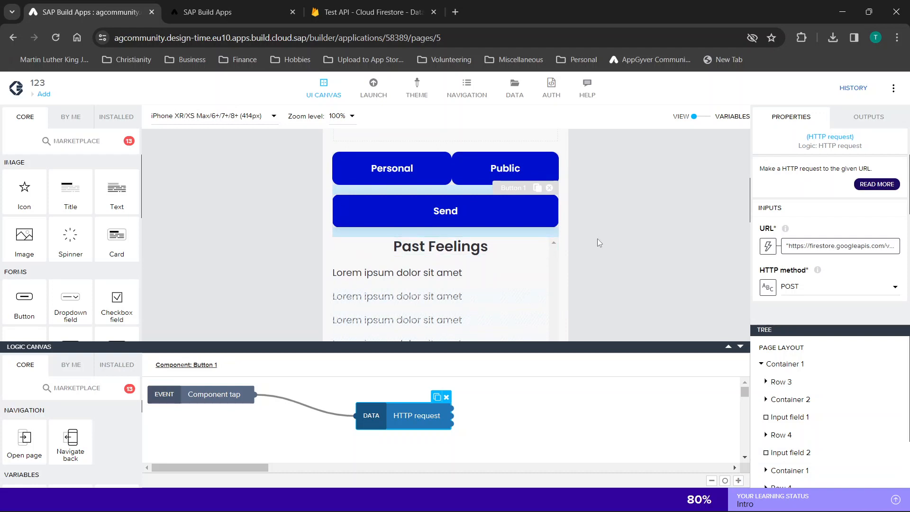
{"action": "scroll", "coordinate": [858, 380], "scroll_direction": "down", "scroll_amount": 3}
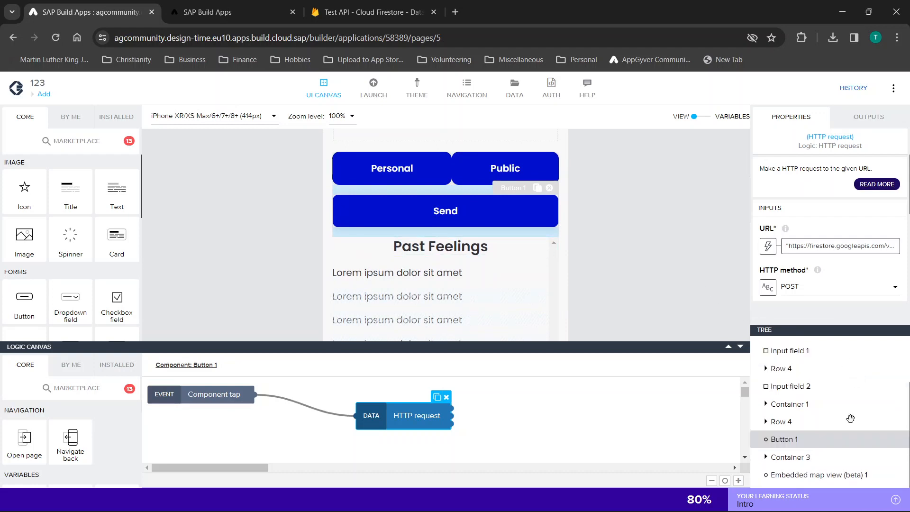
{"action": "left_click", "coordinate": [780, 458]}
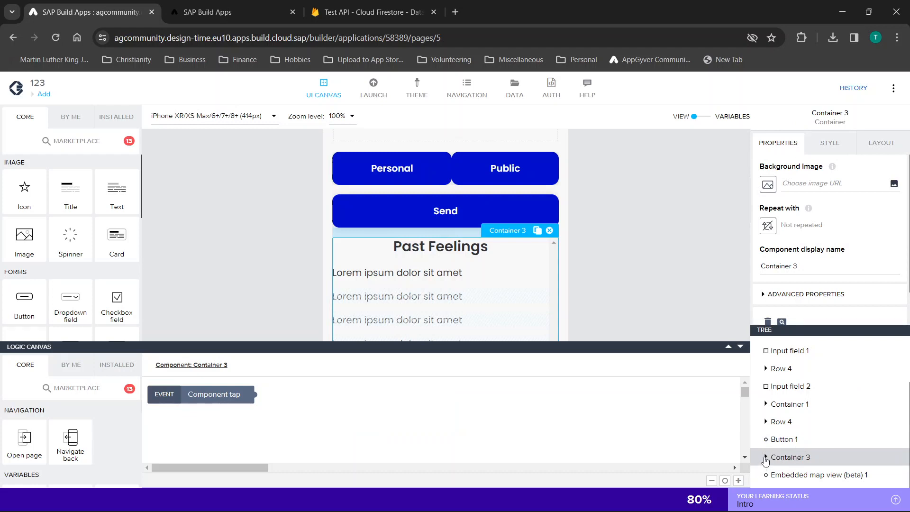
{"action": "scroll", "coordinate": [671, 271], "scroll_direction": "down", "scroll_amount": 5}
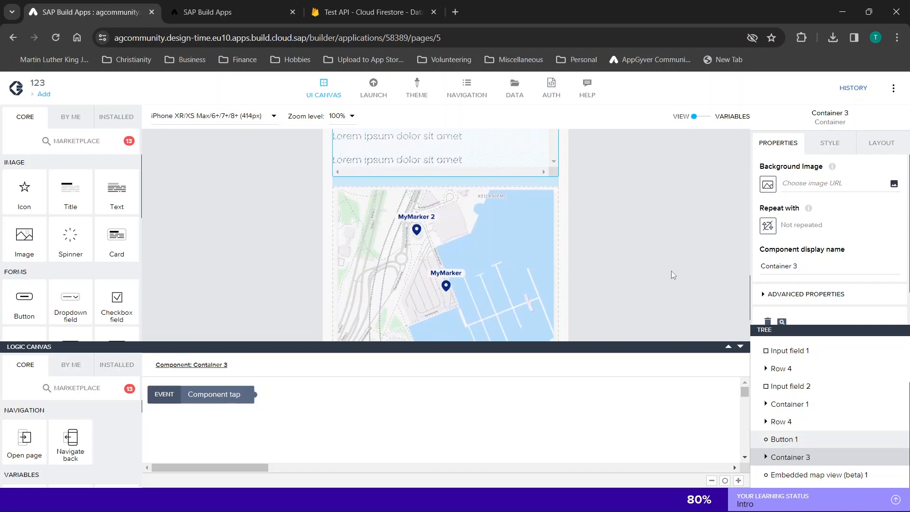
{"action": "left_click", "coordinate": [479, 196]}
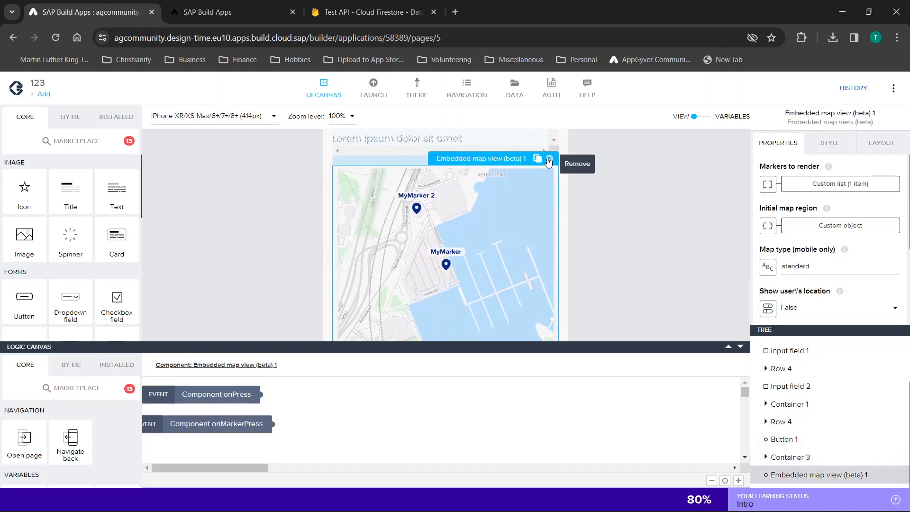
{"action": "left_click", "coordinate": [547, 163]}
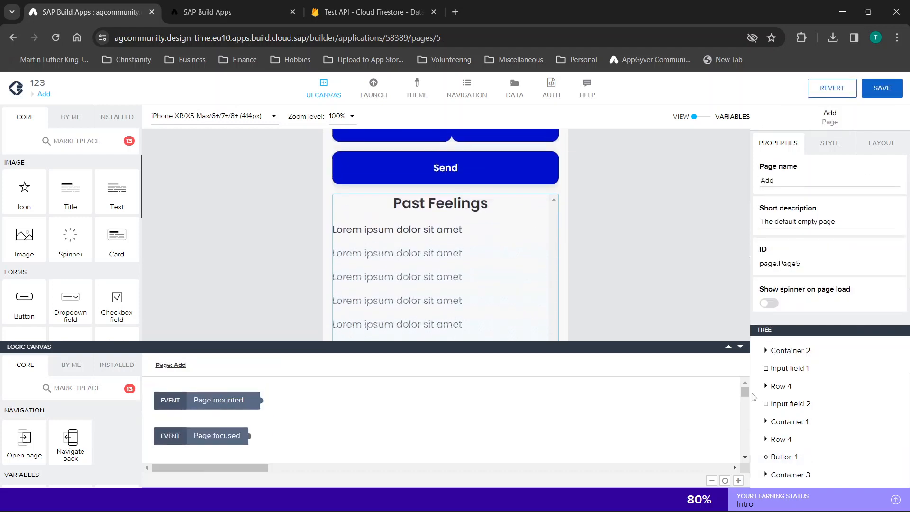
- Expand Container 3, review the open location document's fields in Firestore and return to the app builder
{"action": "left_click", "coordinate": [765, 475]}
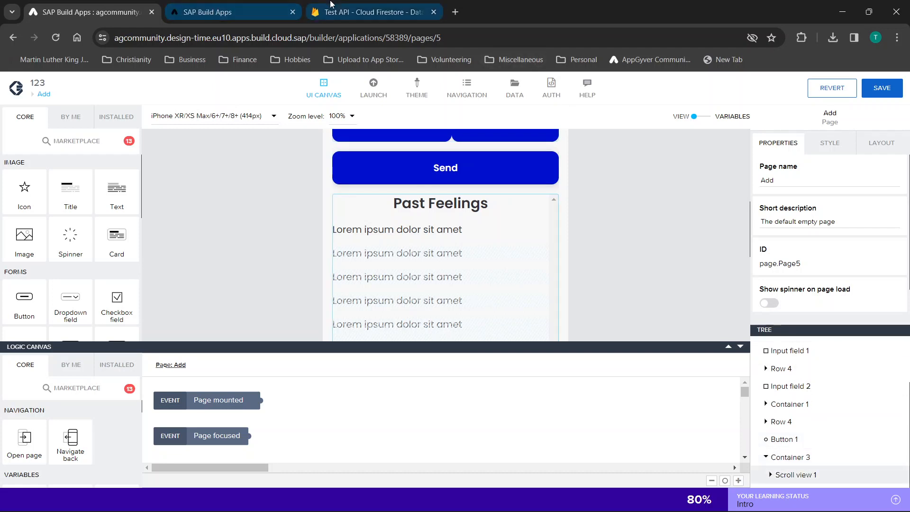
{"action": "left_click", "coordinate": [360, 12]}
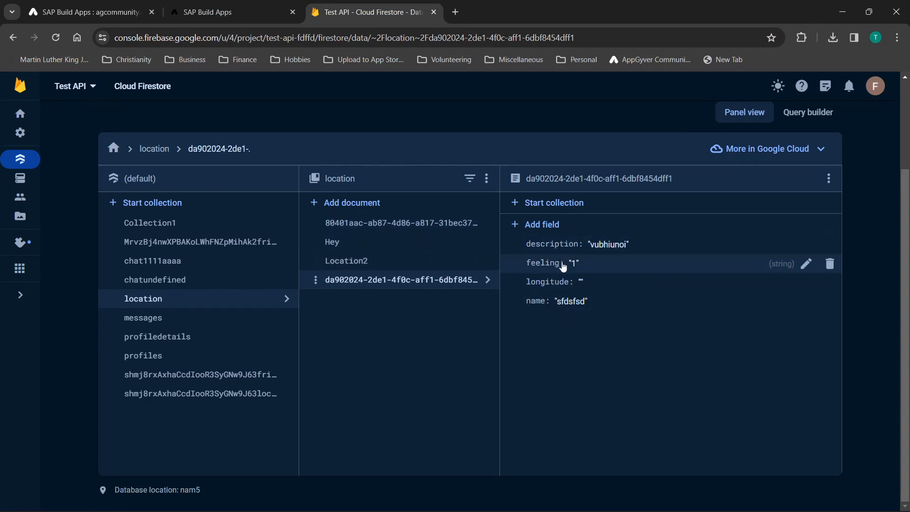
{"action": "key", "text": "ctrl+1"}
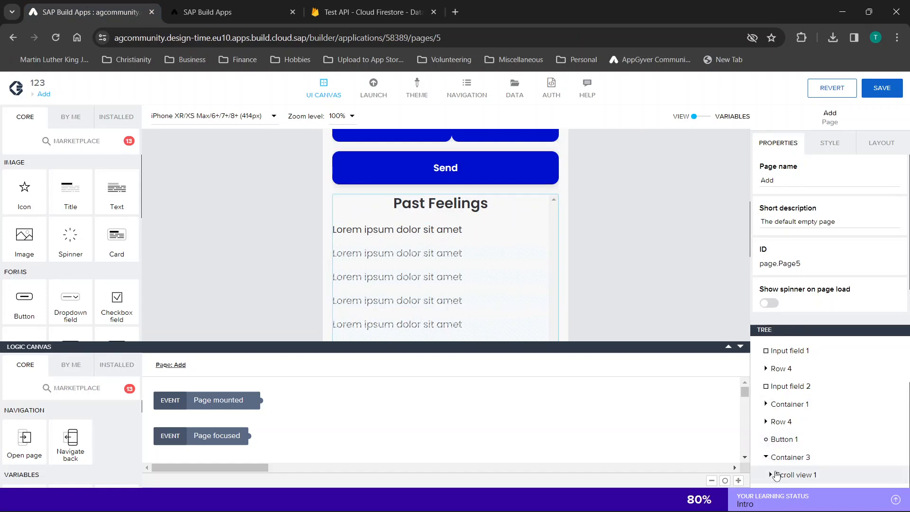
- Examine the nesting of Container 3, including Scroll view 1, Title 2 and Container 4
{"action": "left_click", "coordinate": [780, 458]}
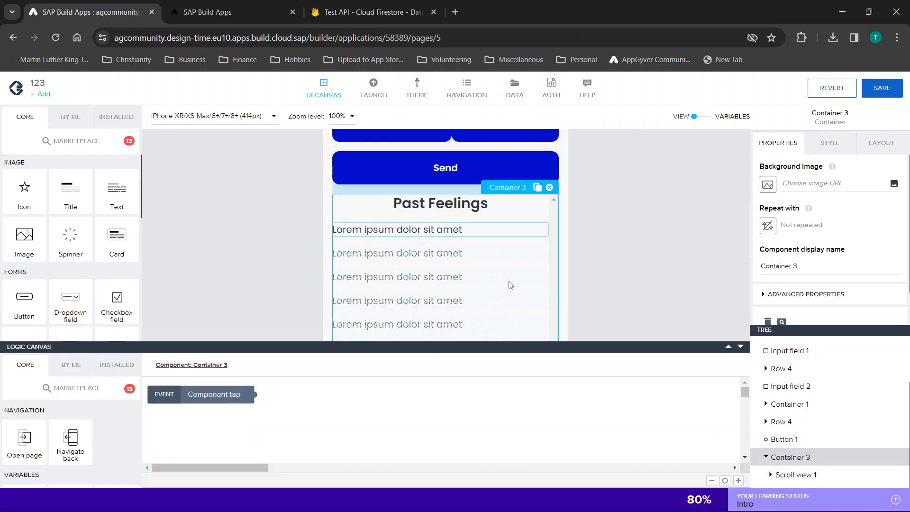
{"action": "scroll", "coordinate": [540, 276], "scroll_direction": "down", "scroll_amount": 2}
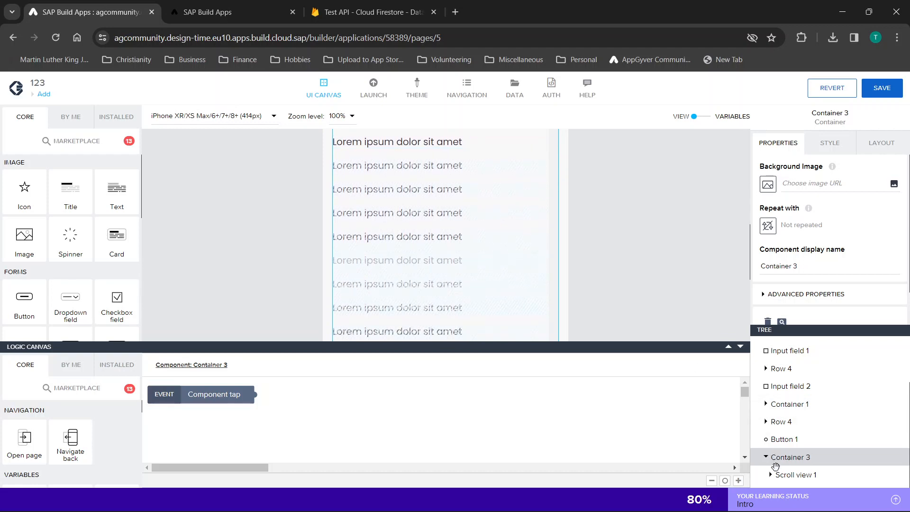
{"action": "scroll", "coordinate": [842, 433], "scroll_direction": "down", "scroll_amount": 1}
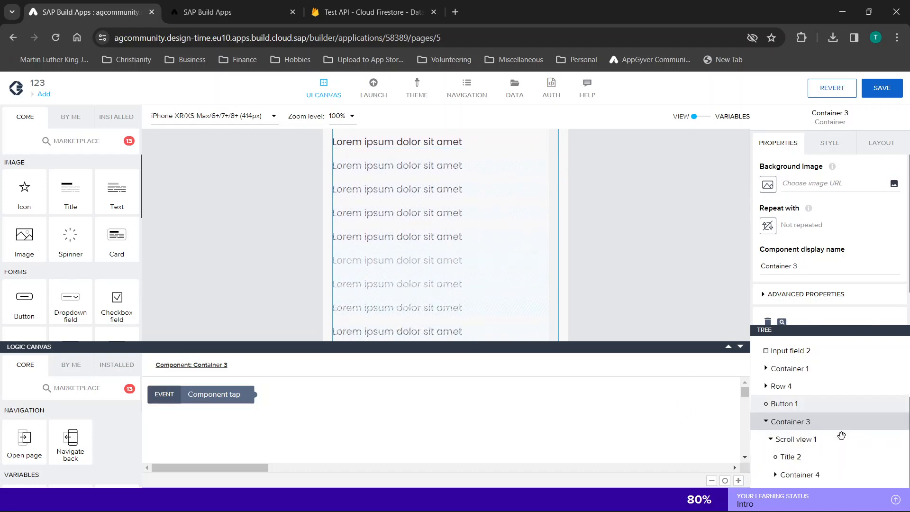
{"action": "left_click", "coordinate": [790, 457]}
{"action": "left_click", "coordinate": [792, 476]}
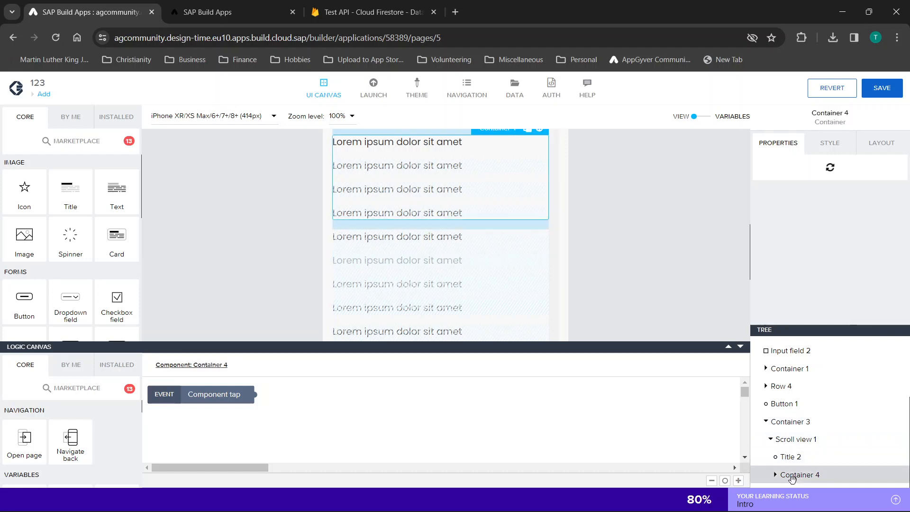
{"action": "left_click", "coordinate": [808, 421]}
- Find the Scroll view among the layout components and collapse the logic canvas to enlarge the page view
{"action": "scroll", "coordinate": [795, 237], "scroll_direction": "down", "scroll_amount": 1}
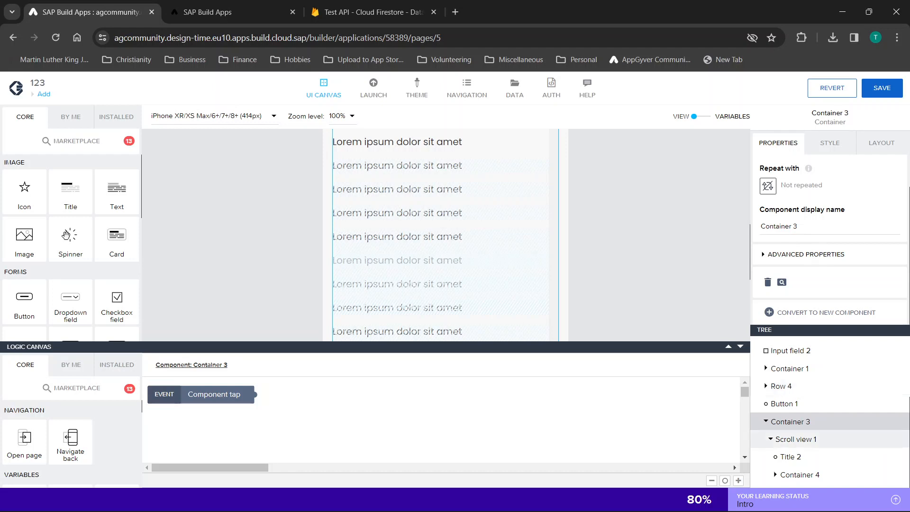
{"action": "scroll", "coordinate": [53, 235], "scroll_direction": "down", "scroll_amount": 5}
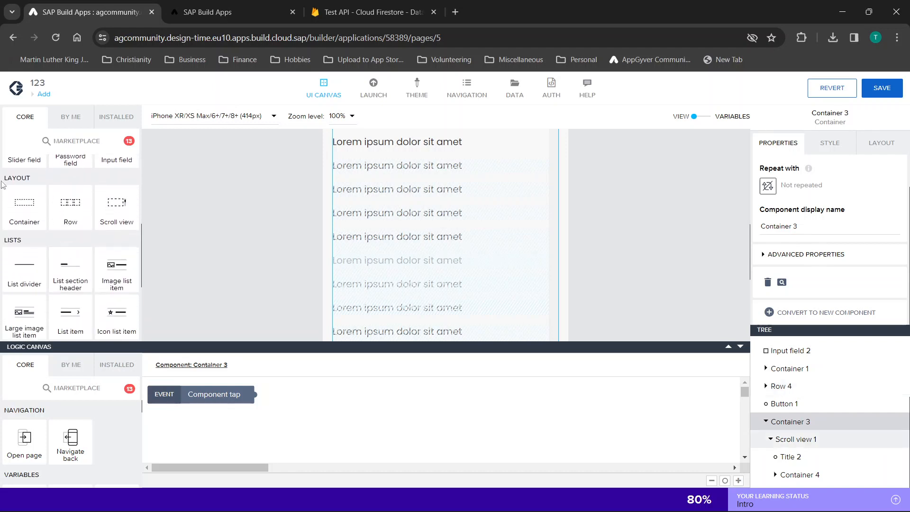
{"action": "left_click", "coordinate": [741, 347]}
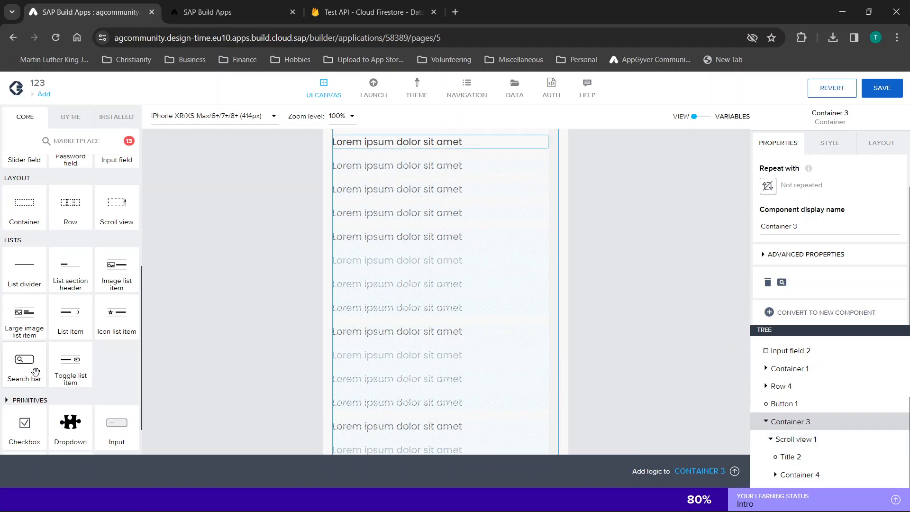
{"action": "mouse_move", "coordinate": [118, 207]}
{"action": "left_mouse_down"}
{"action": "mouse_move", "coordinate": [138, 201]}
{"action": "mouse_move", "coordinate": [122, 211]}
{"action": "left_mouse_up"}
- Inspect Scroll view 1, the Past Feelings title and Container 4's repeat setting, and expand Container 4 to show its text component
{"action": "left_click", "coordinate": [785, 441]}
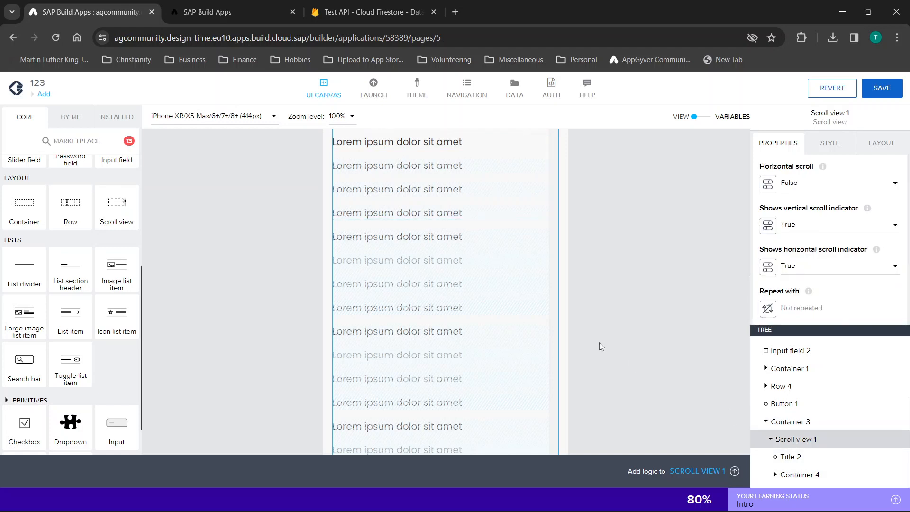
{"action": "scroll", "coordinate": [625, 238], "scroll_direction": "up", "scroll_amount": 5}
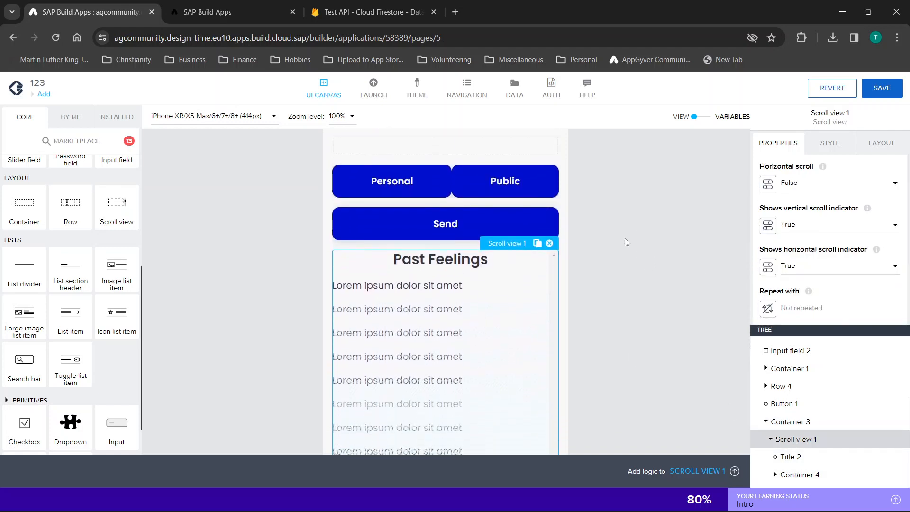
{"action": "left_click", "coordinate": [786, 456]}
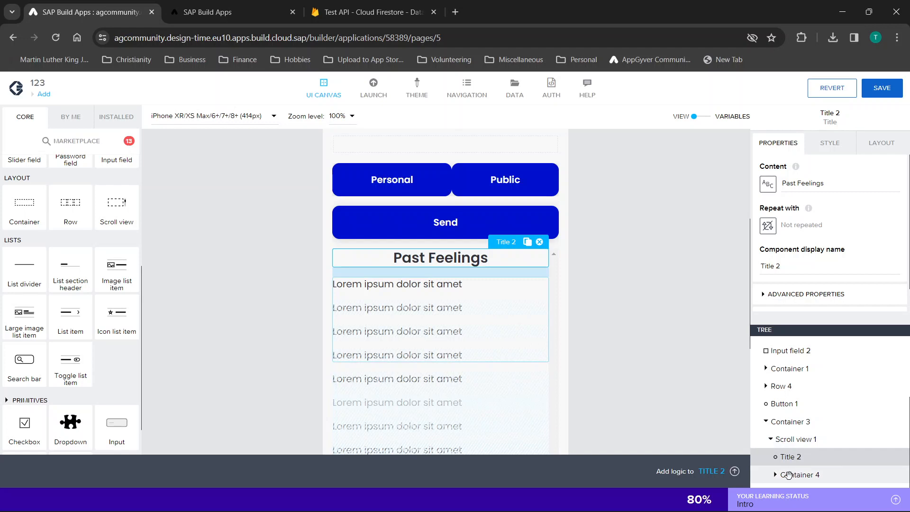
{"action": "left_click", "coordinate": [788, 476]}
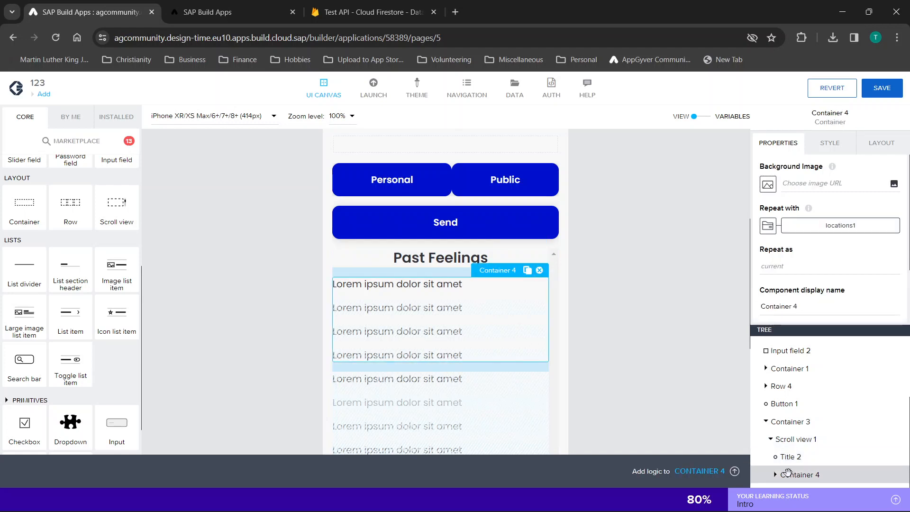
{"action": "left_click", "coordinate": [775, 474]}
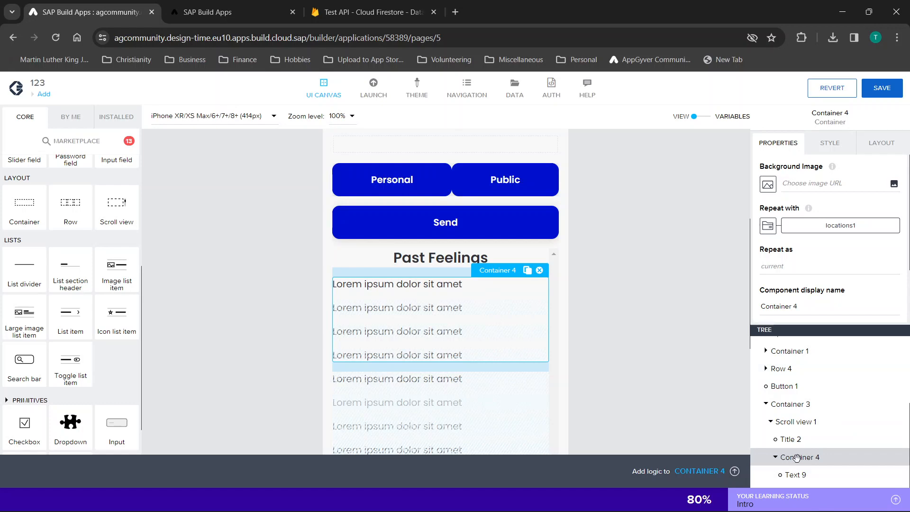
{"action": "left_click", "coordinate": [768, 226]}
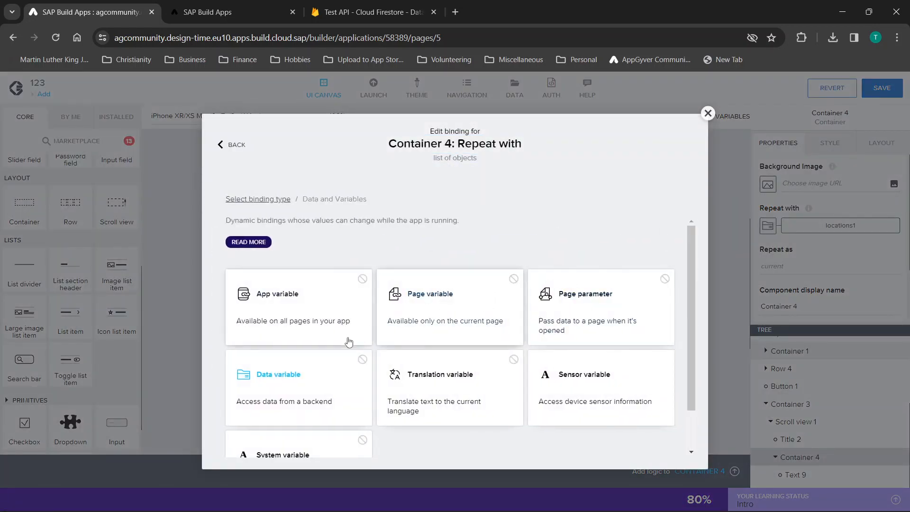
{"action": "left_click", "coordinate": [264, 400]}
{"action": "scroll", "coordinate": [283, 337], "scroll_direction": "down", "scroll_amount": 3}
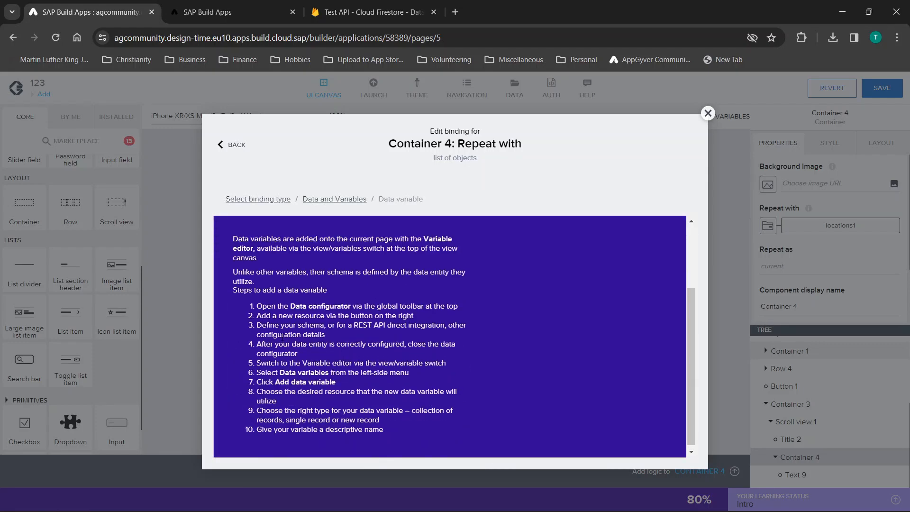
{"action": "left_click", "coordinate": [708, 114]}
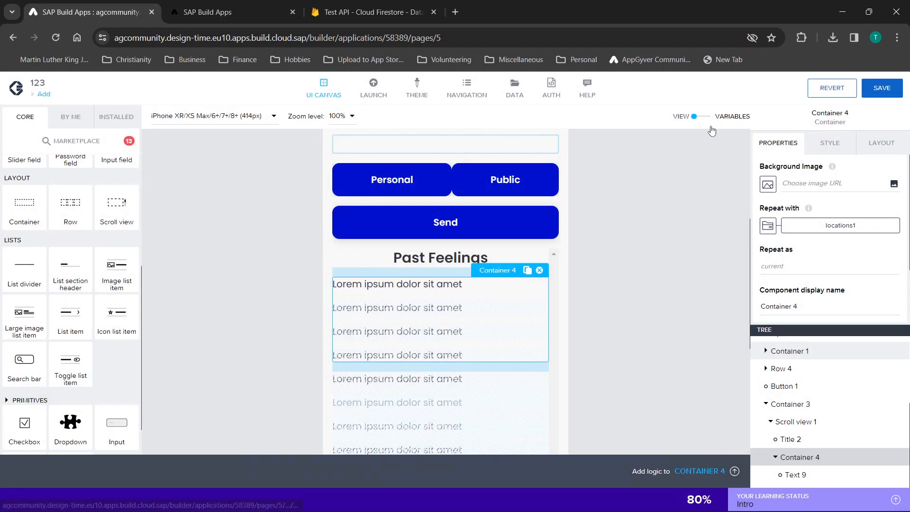
- Add a data variable for the locations entity to the Add page and return to the page layout
{"action": "left_click", "coordinate": [705, 117]}
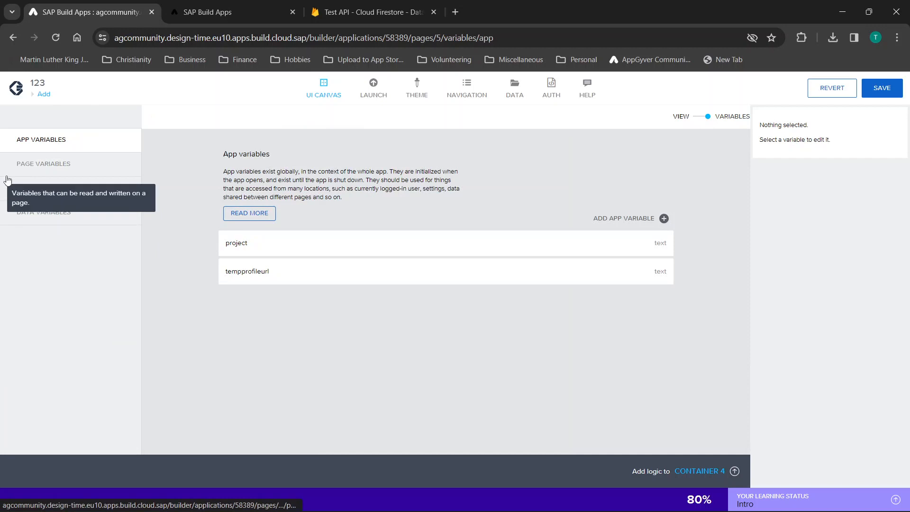
{"action": "left_click", "coordinate": [53, 208]}
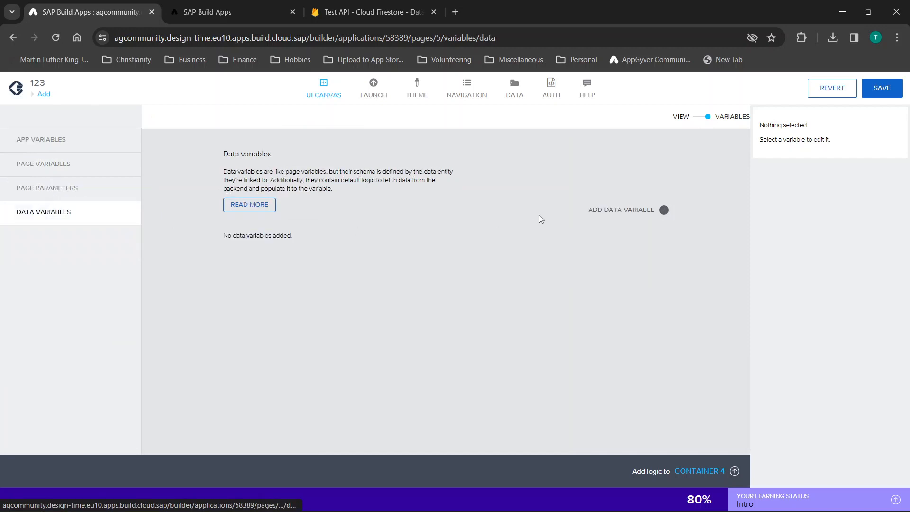
{"action": "left_click", "coordinate": [641, 216]}
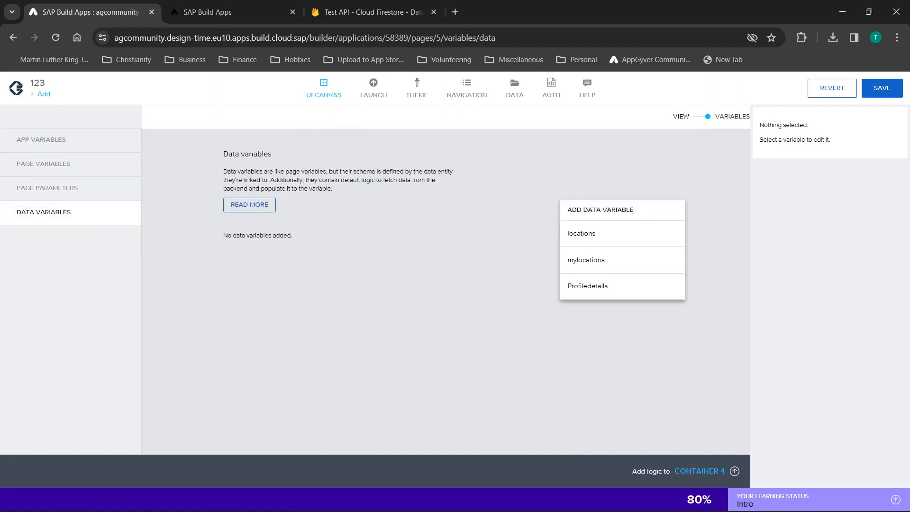
{"action": "left_click", "coordinate": [574, 237]}
{"action": "left_click", "coordinate": [702, 121]}
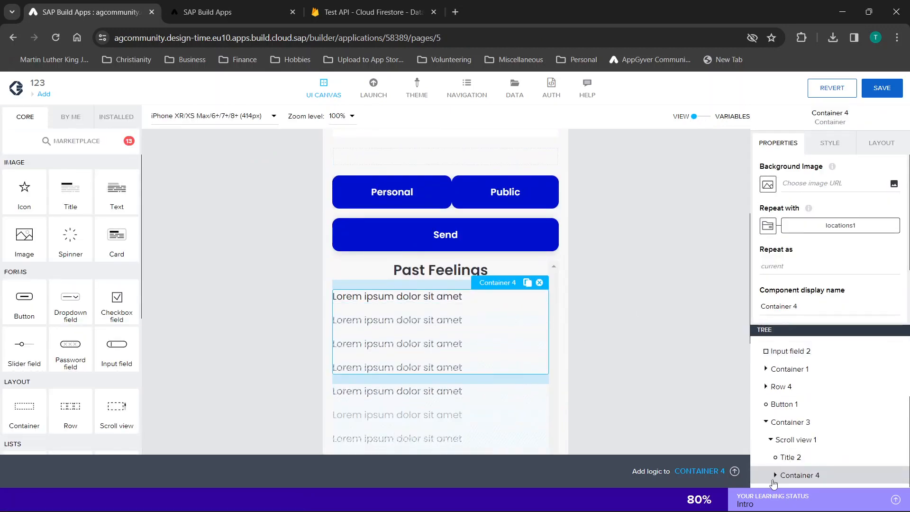
- Bind Container 4's repeat to the locations1 data variable
{"action": "left_click", "coordinate": [768, 226]}
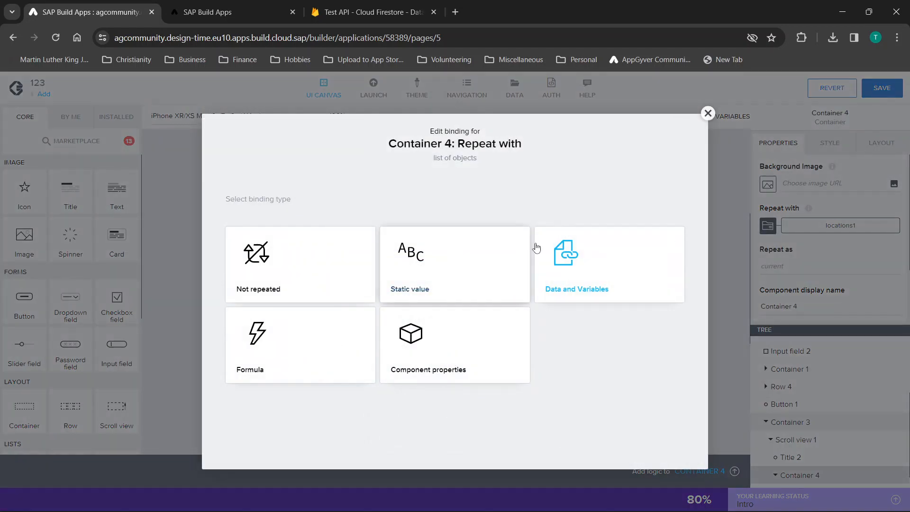
{"action": "left_click", "coordinate": [576, 247]}
{"action": "left_click", "coordinate": [395, 374]}
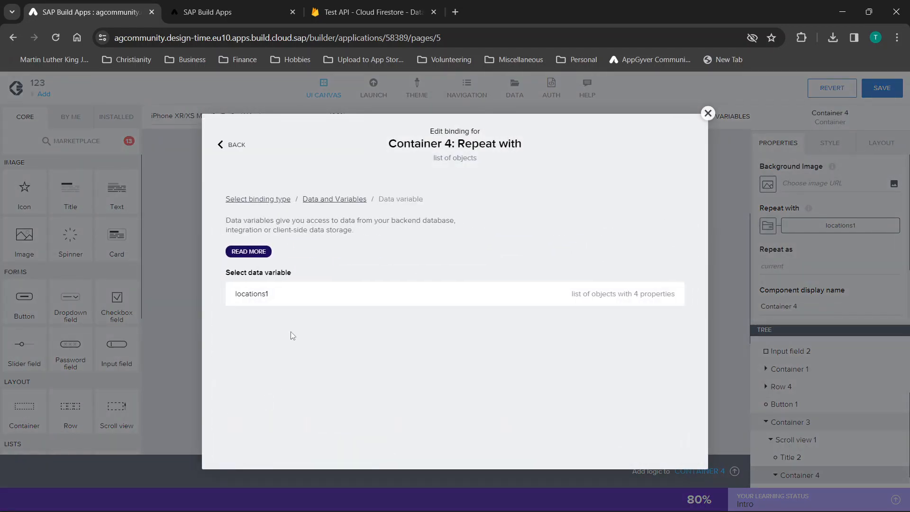
{"action": "left_click", "coordinate": [247, 295]}
{"action": "left_click", "coordinate": [664, 336]}
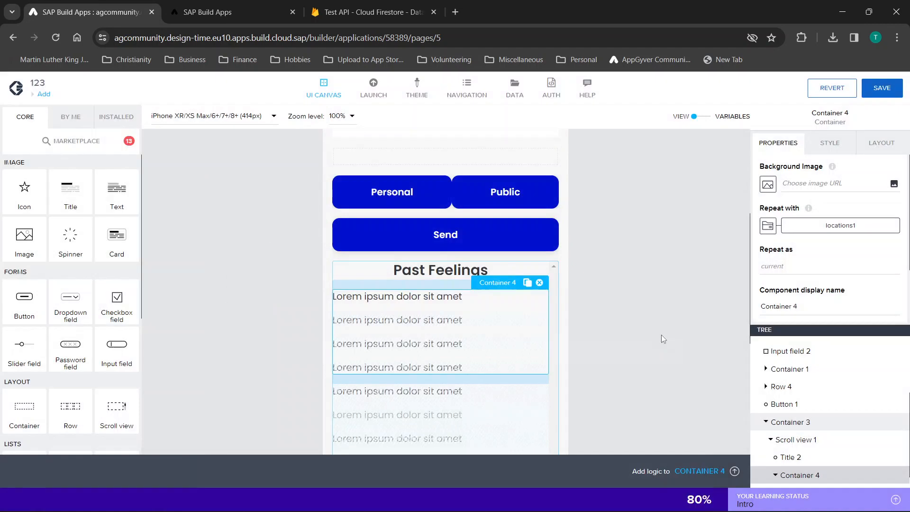
- Review the repeated rows under Past Feelings and inspect the repeat formula of Text 9 inside Container 4
{"action": "scroll", "coordinate": [661, 288], "scroll_direction": "down", "scroll_amount": 2}
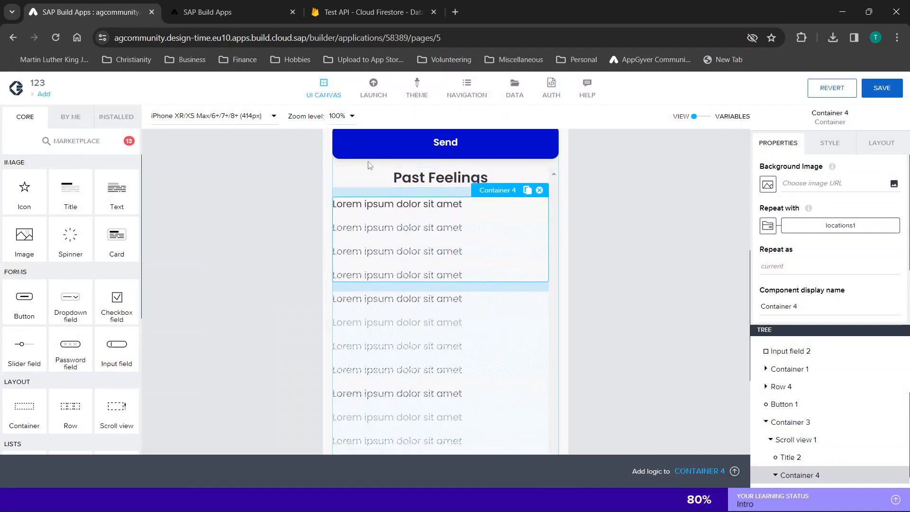
{"action": "scroll", "coordinate": [416, 326], "scroll_direction": "down", "scroll_amount": 1}
{"action": "scroll", "coordinate": [414, 326], "scroll_direction": "down", "scroll_amount": 2}
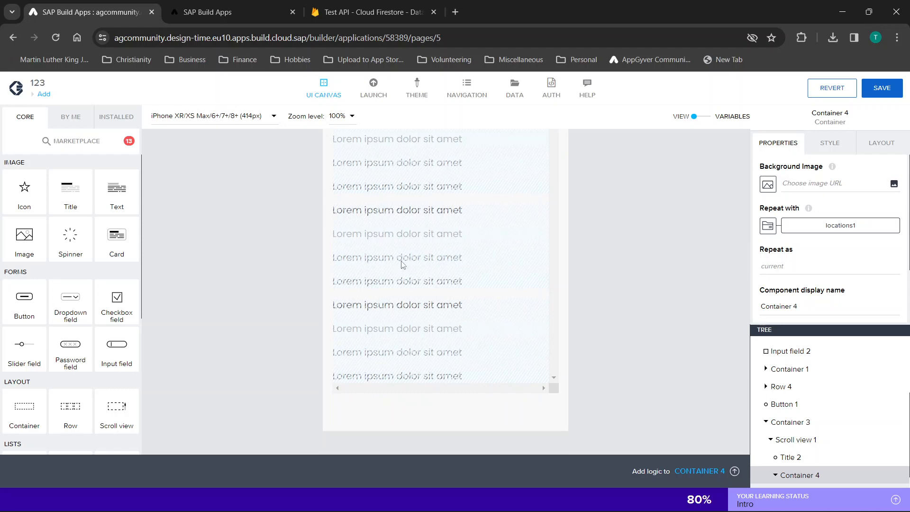
{"action": "scroll", "coordinate": [402, 265], "scroll_direction": "up", "scroll_amount": 2}
{"action": "scroll", "coordinate": [837, 433], "scroll_direction": "down", "scroll_amount": 1}
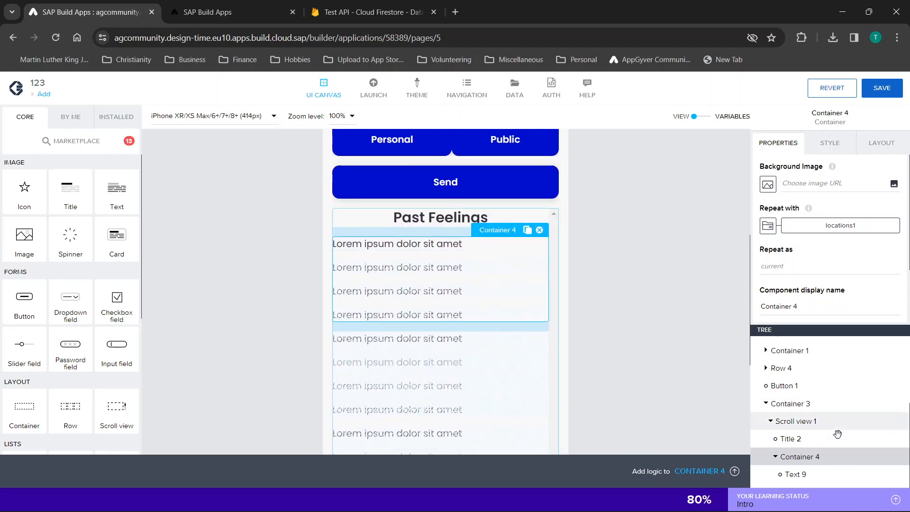
{"action": "left_click", "coordinate": [791, 475]}
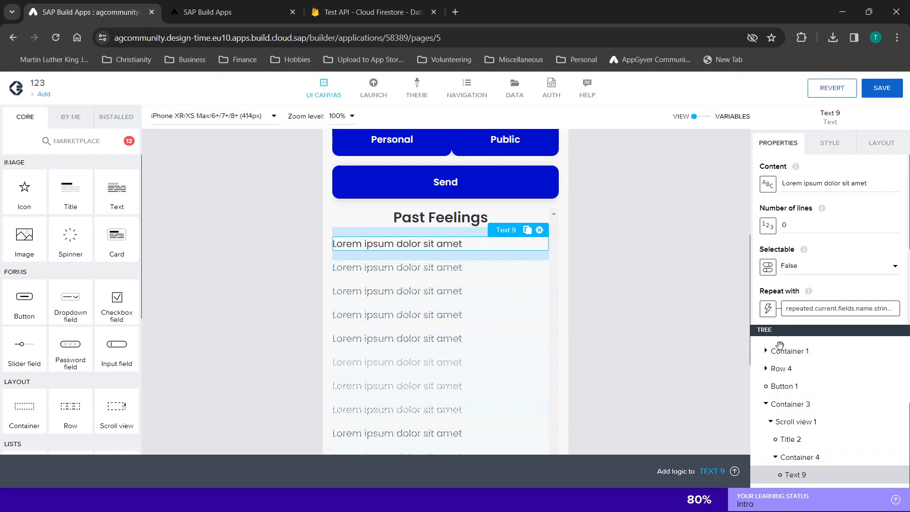
{"action": "left_click_drag", "start_coordinate": [790, 474], "coordinate": [794, 474]}
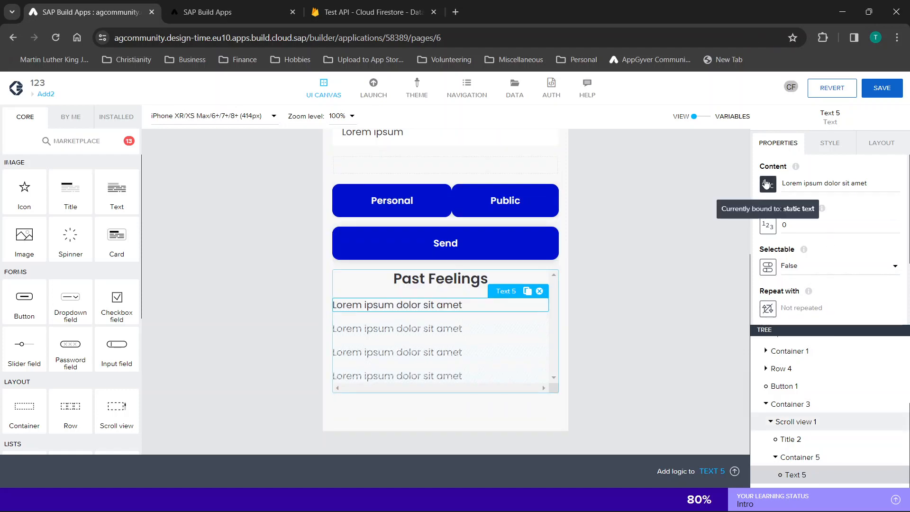
- On the Add2 page, bind Text 5's content to the formula repeated.current.fields.name.stringValue and save the app
{"action": "left_click", "coordinate": [770, 189]}
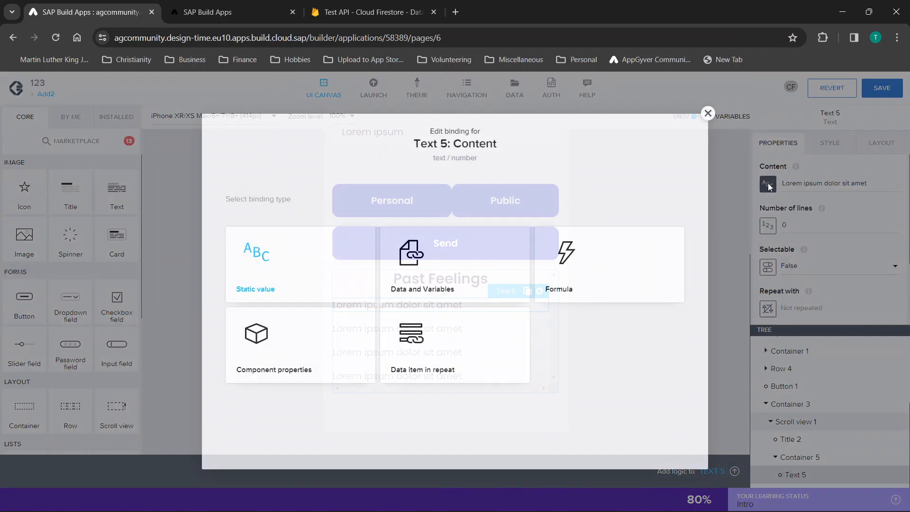
{"action": "left_click", "coordinate": [562, 251]}
{"action": "key", "text": "ctrl+a"}
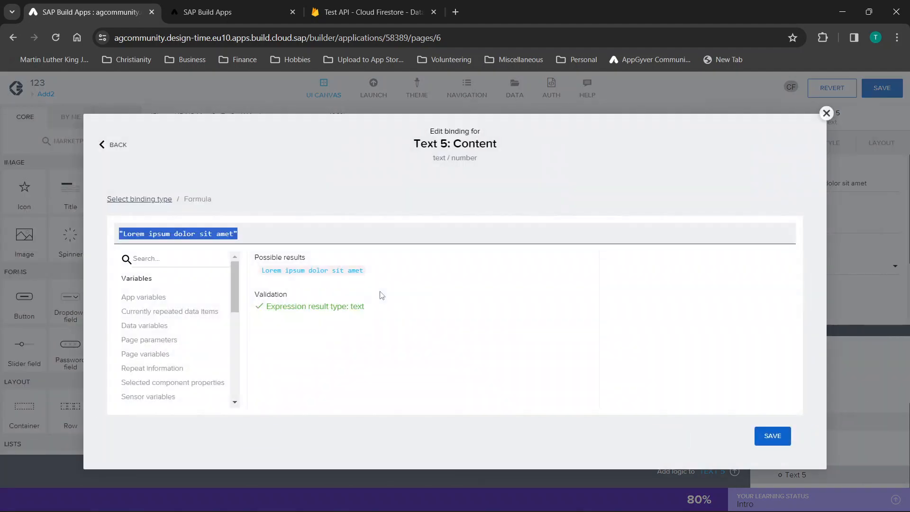
{"action": "type", "text": "repe"}
{"action": "scroll", "coordinate": [365, 360], "scroll_direction": "down", "scroll_amount": 3}
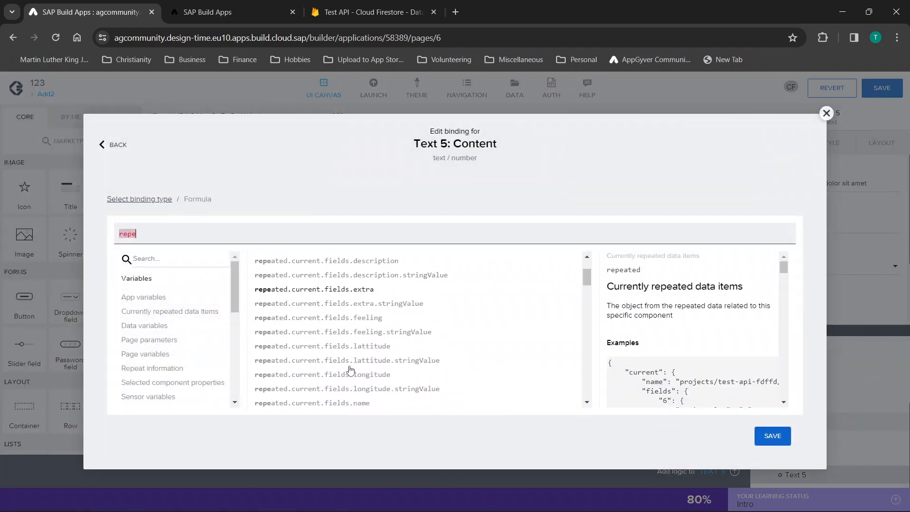
{"action": "left_click", "coordinate": [362, 387]}
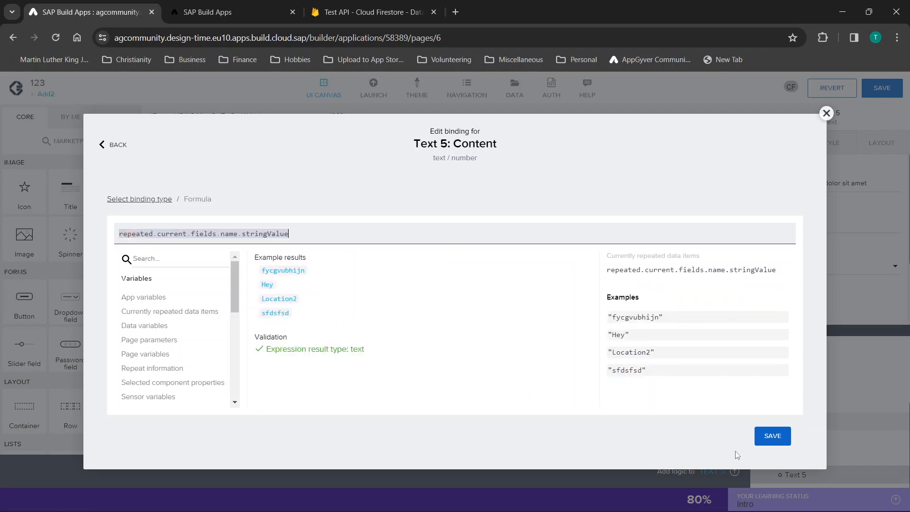
{"action": "left_click", "coordinate": [768, 440]}
{"action": "left_click", "coordinate": [768, 437]}
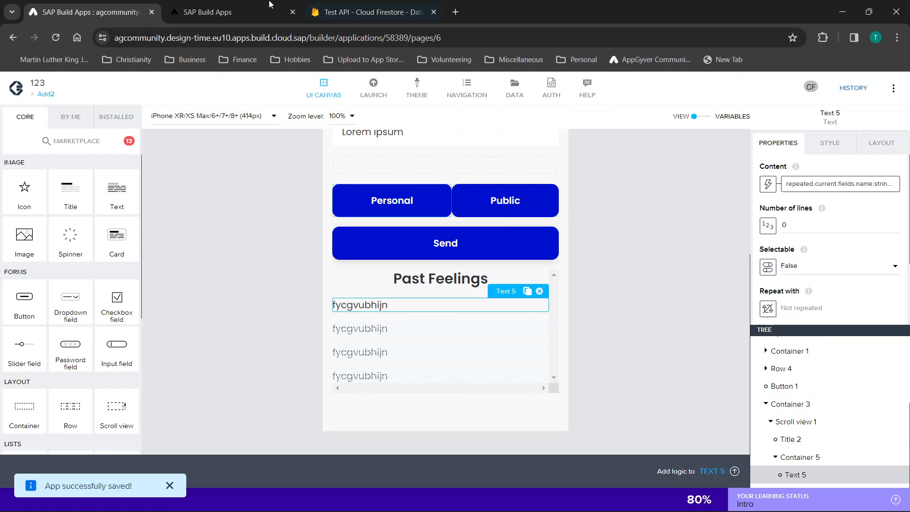
- Check the Past Feelings list on the Add It! page of the app preview and return to the app builder
{"action": "left_click", "coordinate": [233, 12]}
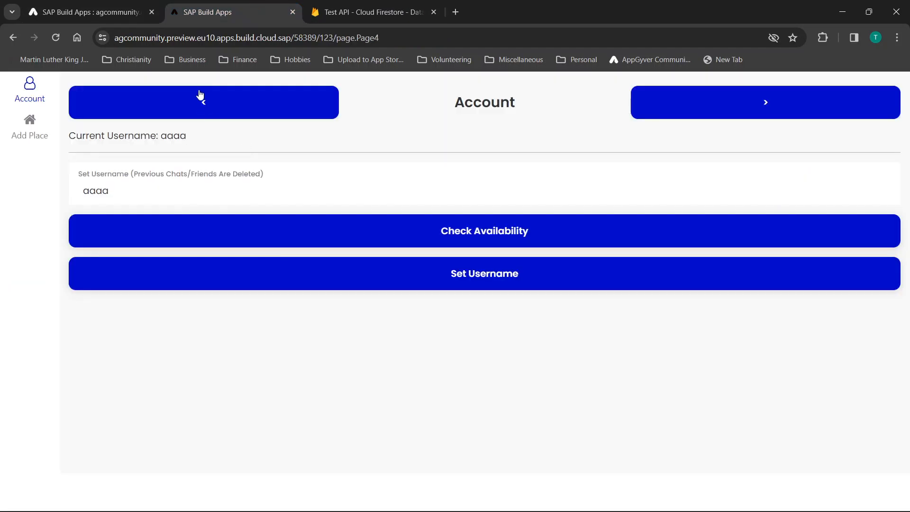
{"action": "left_click", "coordinate": [199, 97]}
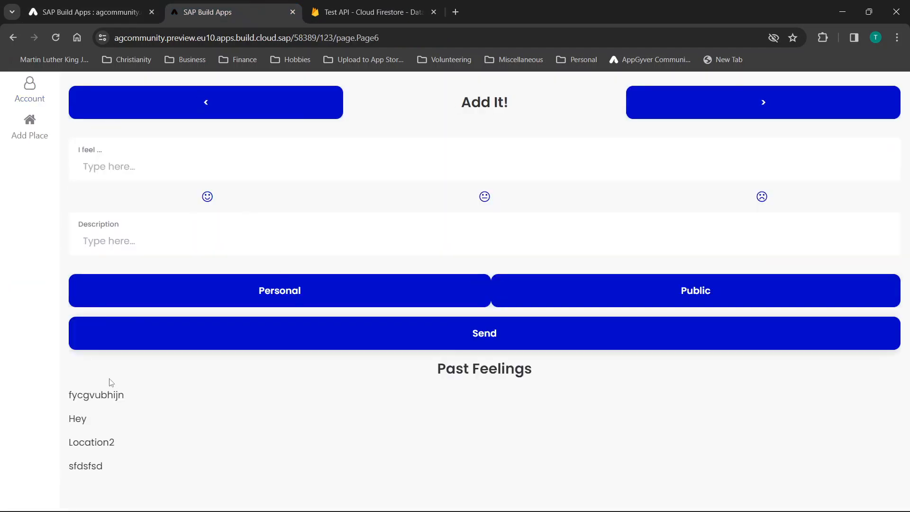
{"action": "left_click", "coordinate": [93, 4]}
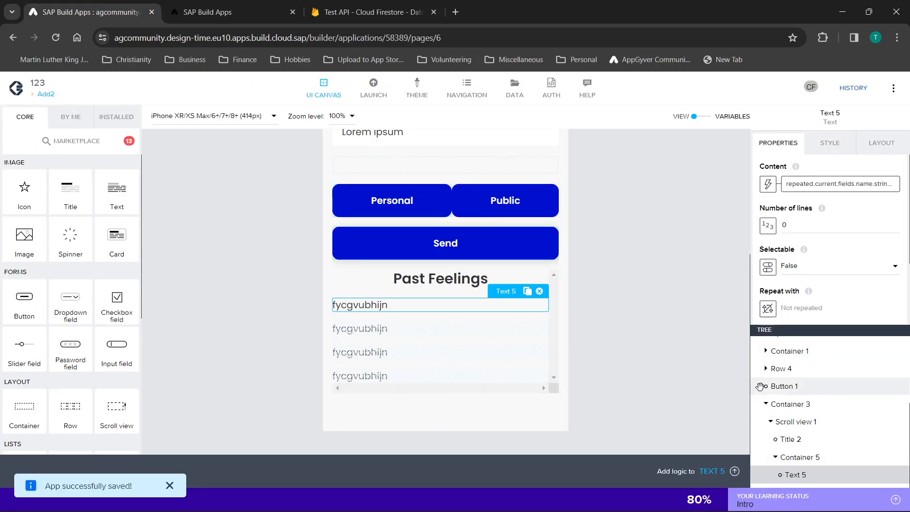
- Look over the Add2 page, open the Add page and select the star rating component beneath the I feel field
{"action": "left_click", "coordinate": [719, 323]}
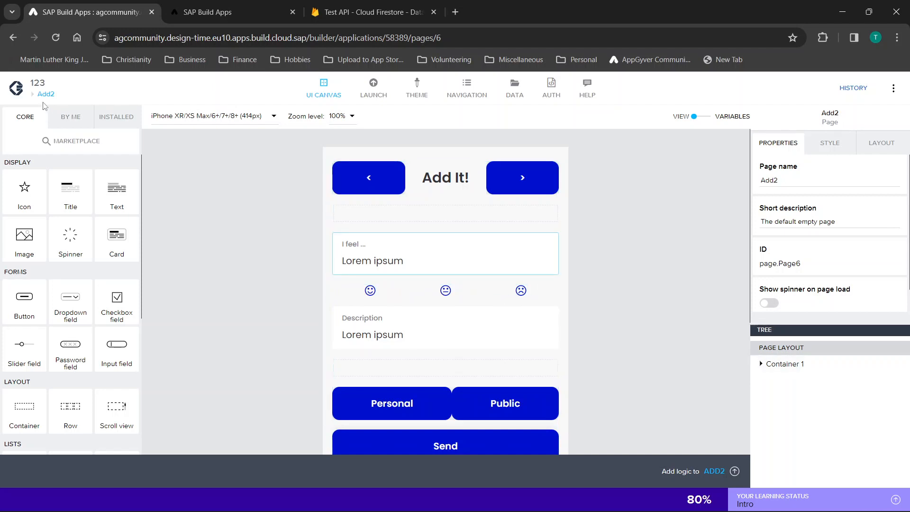
{"action": "scroll", "coordinate": [385, 209], "scroll_direction": "down", "scroll_amount": 5}
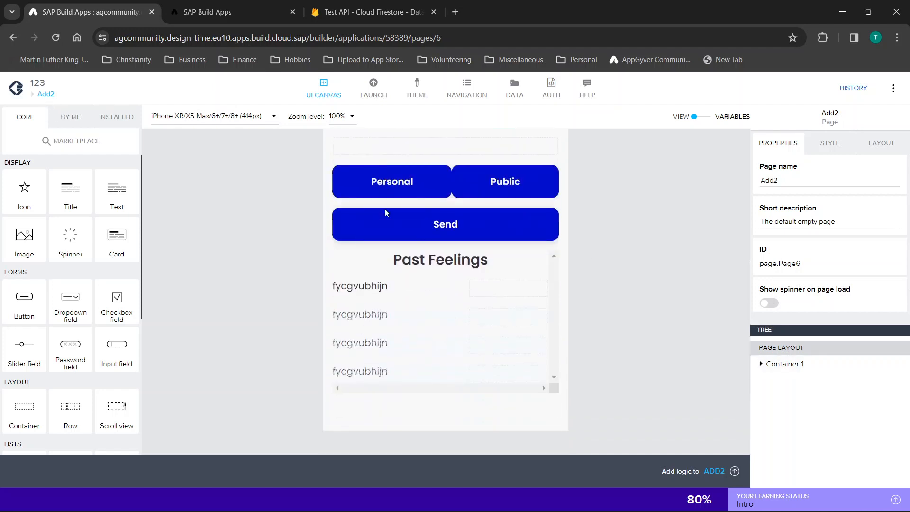
{"action": "left_click", "coordinate": [48, 96]}
{"action": "left_click", "coordinate": [239, 197]}
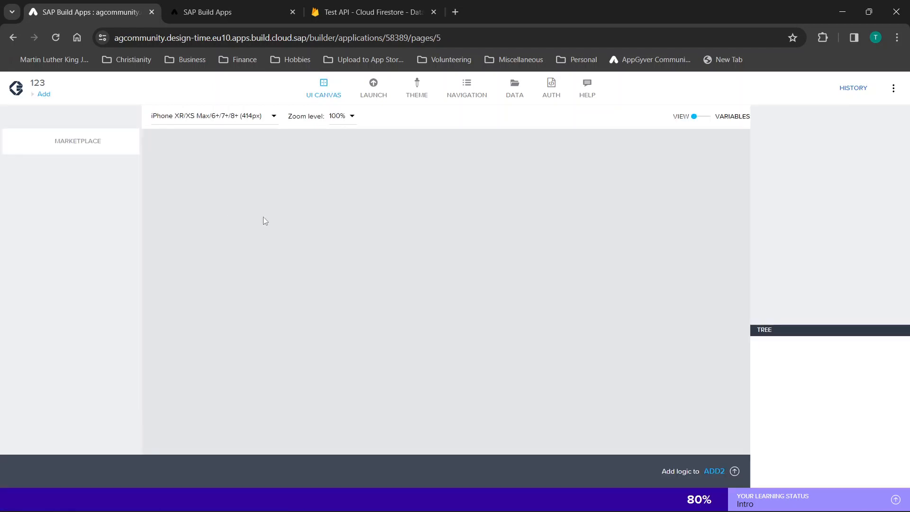
{"action": "scroll", "coordinate": [411, 244], "scroll_direction": "down", "scroll_amount": 1}
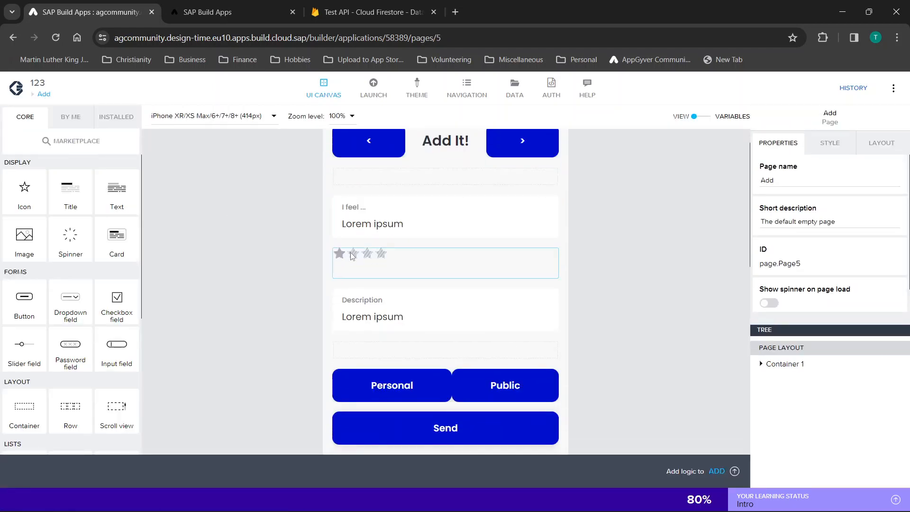
{"action": "left_click", "coordinate": [355, 256]}
- Search the component marketplace for star, look at the Star rating component and return to the Add page
{"action": "left_click", "coordinate": [67, 151]}
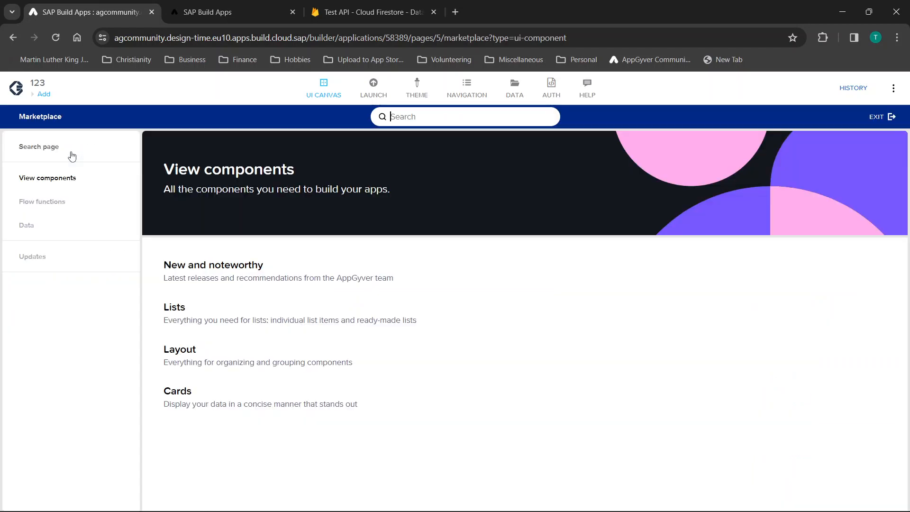
{"action": "scroll", "coordinate": [346, 260], "scroll_direction": "down", "scroll_amount": 5}
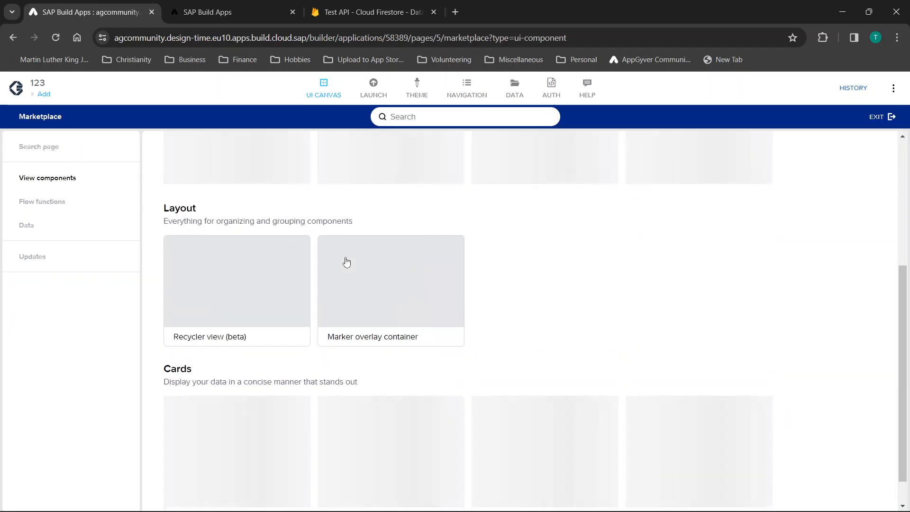
{"action": "scroll", "coordinate": [431, 277], "scroll_direction": "up", "scroll_amount": 4}
{"action": "type", "text": "tar"}
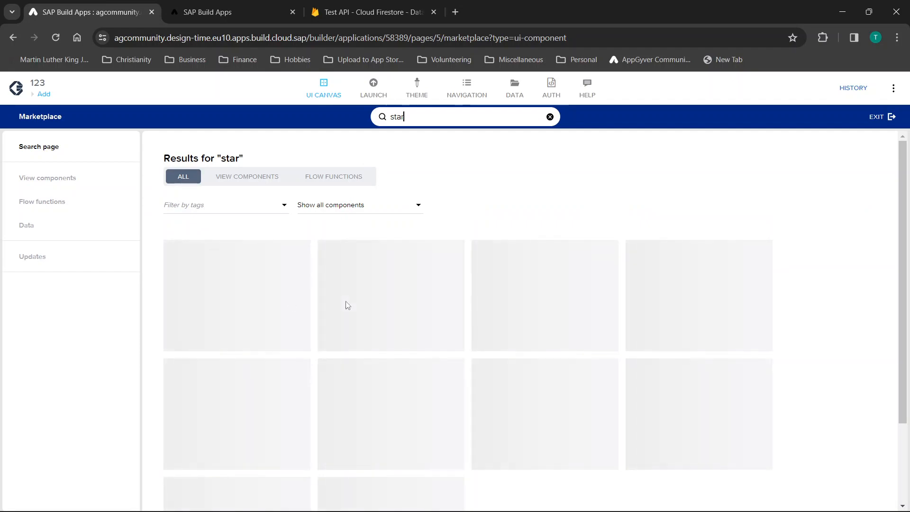
{"action": "scroll", "coordinate": [347, 305], "scroll_direction": "down", "scroll_amount": 5}
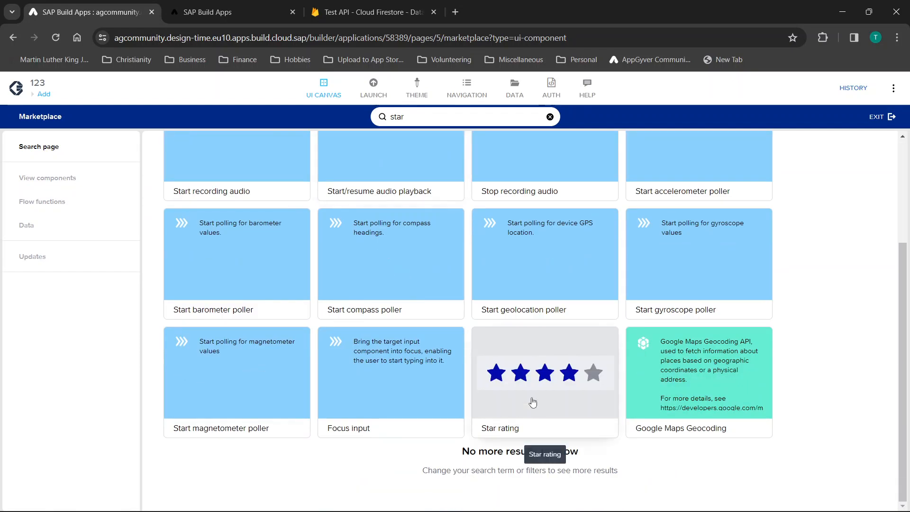
{"action": "left_click", "coordinate": [512, 411]}
{"action": "left_click", "coordinate": [881, 119]}
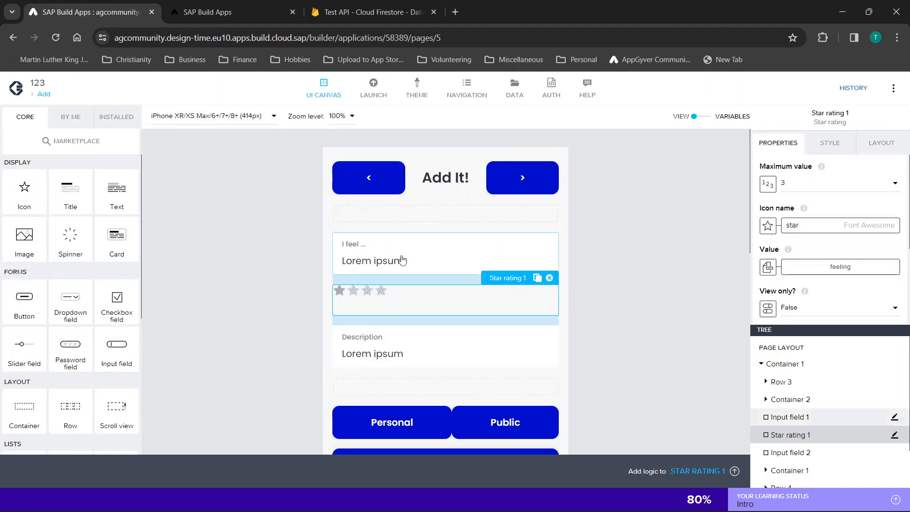
- Open the Add2 page and copy Row 4, which holds the three face icons
{"action": "left_click", "coordinate": [43, 93]}
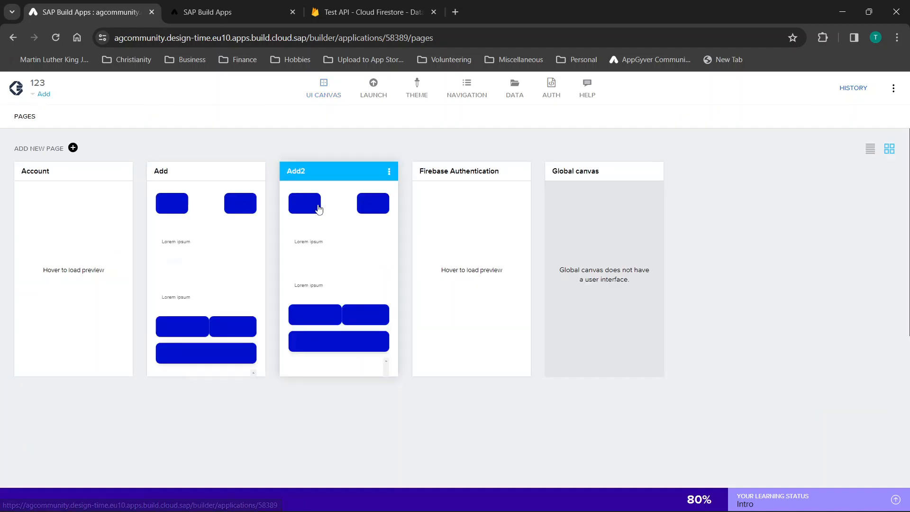
{"action": "left_click", "coordinate": [320, 206]}
{"action": "left_click", "coordinate": [370, 290]}
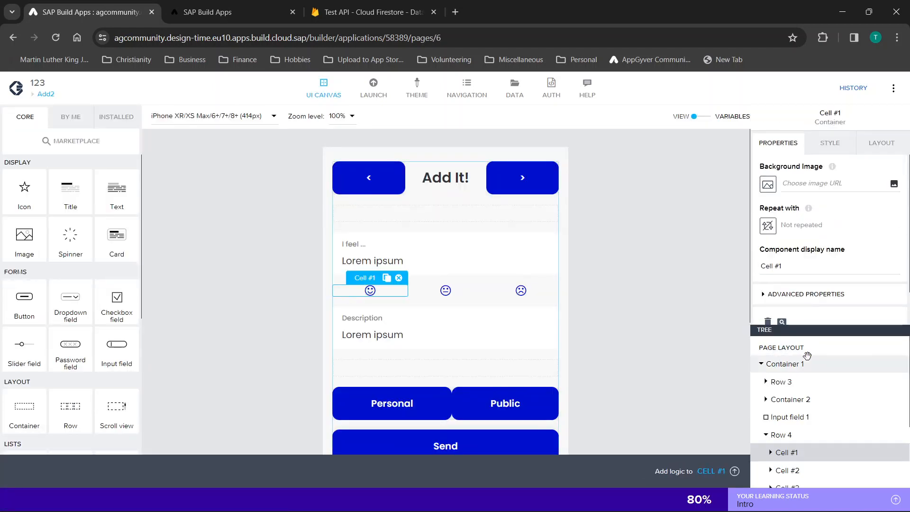
{"action": "left_click", "coordinate": [773, 435]}
{"action": "key", "text": "ctrl+c"}
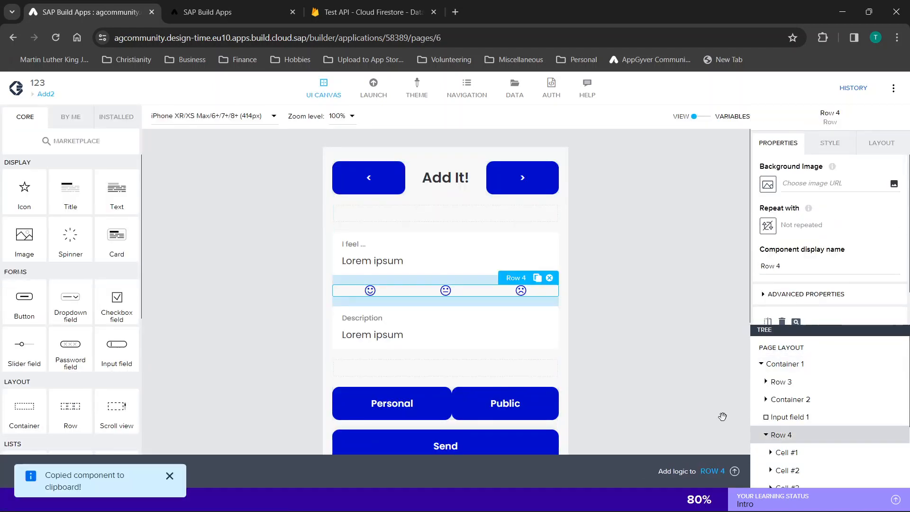
- Paste the copied Row 4 of face icons into the Add page and place it between Input field 1 and Star rating 1
{"action": "left_click", "coordinate": [46, 94]}
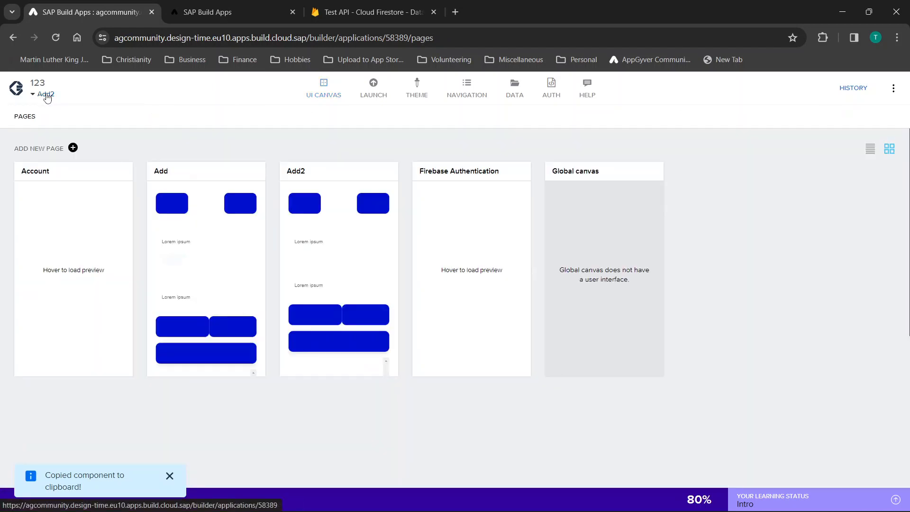
{"action": "left_click", "coordinate": [170, 248]}
{"action": "key", "text": "ctrl+v"}
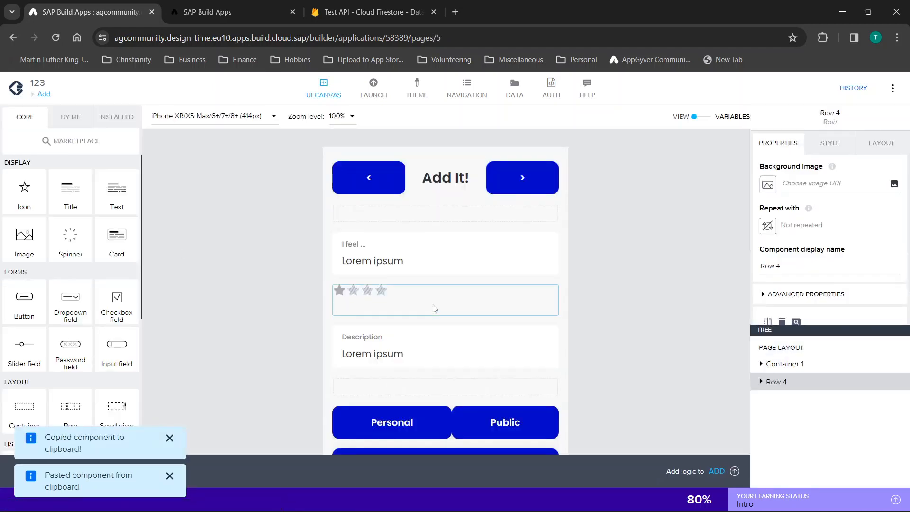
{"action": "left_click", "coordinate": [761, 368]}
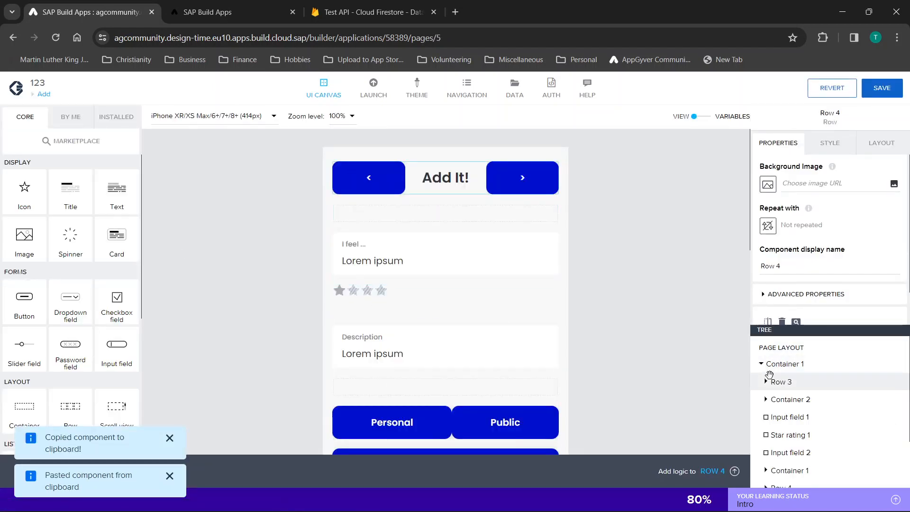
{"action": "scroll", "coordinate": [772, 469], "scroll_direction": "down", "scroll_amount": 2}
{"action": "left_click_drag", "start_coordinate": [772, 474], "coordinate": [793, 368]}
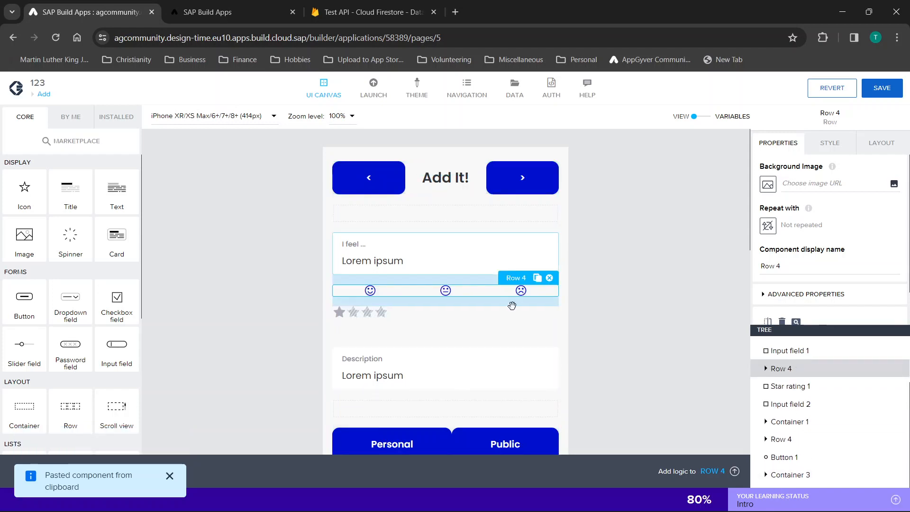
- Examine the smiley icon's tap logic and the properties of the star rating below the face icons
{"action": "left_click", "coordinate": [370, 290]}
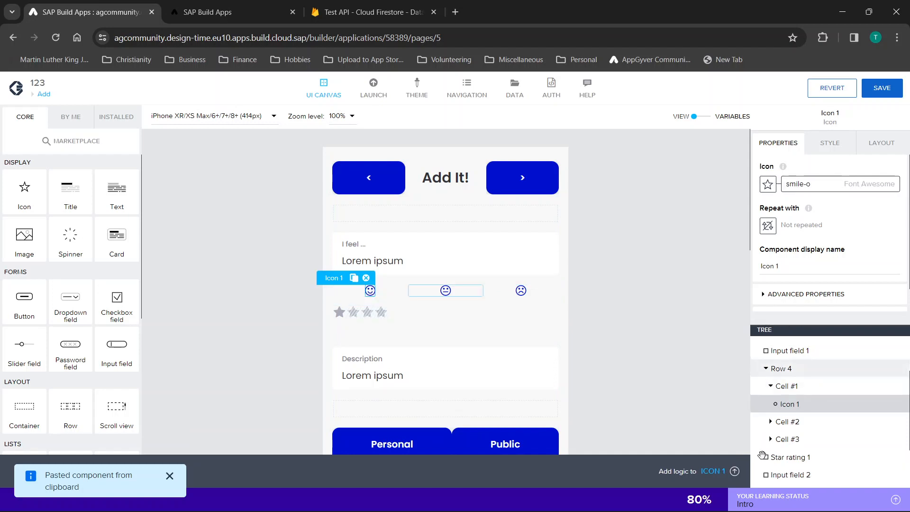
{"action": "left_click", "coordinate": [722, 473]}
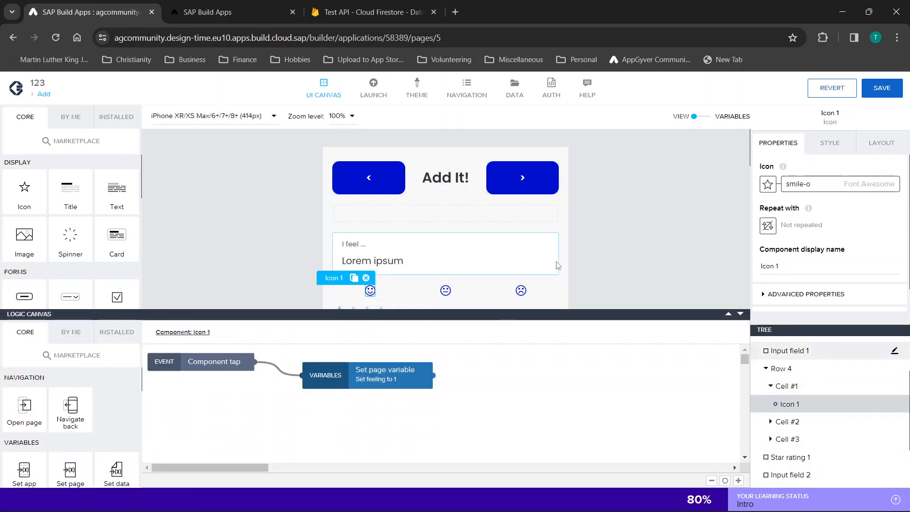
{"action": "scroll", "coordinate": [373, 228], "scroll_direction": "down", "scroll_amount": 2}
{"action": "left_click", "coordinate": [372, 221]}
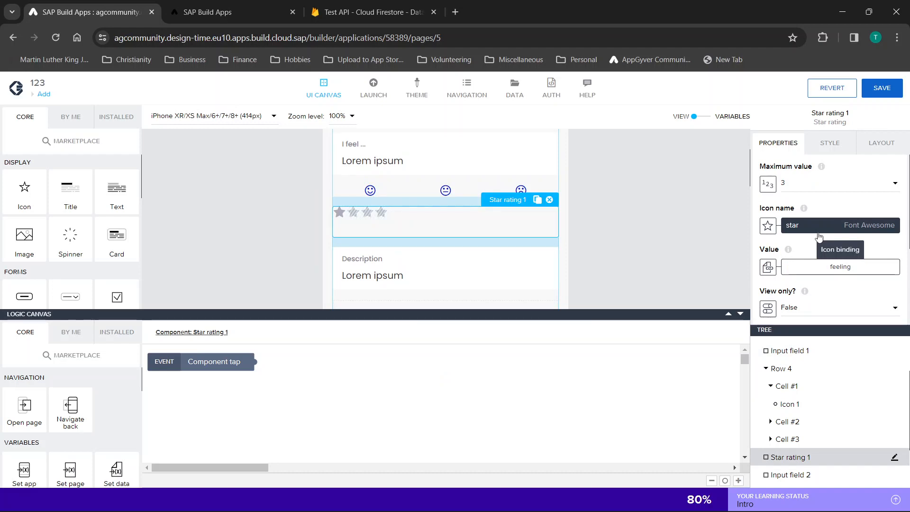
- Save the app, glance at the app preview and return to the app builder
{"action": "left_click", "coordinate": [878, 89]}
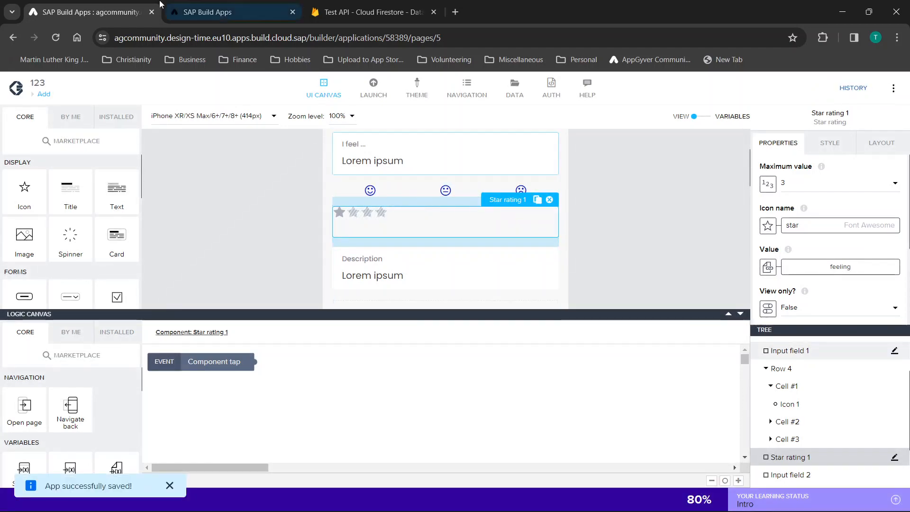
{"action": "left_click", "coordinate": [175, 7]}
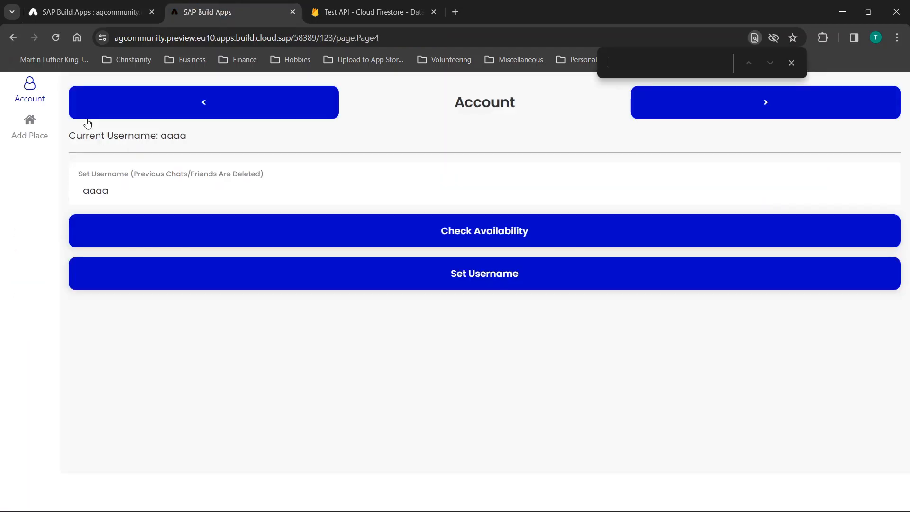
{"action": "left_click", "coordinate": [80, 5]}
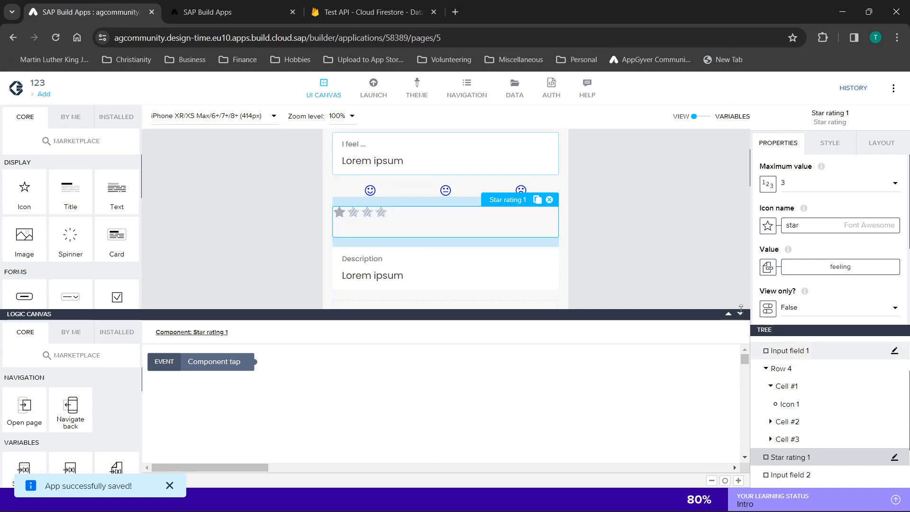
- Replace the I Felt and date texts in the repeated Past Feelings entry with two new text components
{"action": "scroll", "coordinate": [585, 306], "scroll_direction": "down", "scroll_amount": 10}
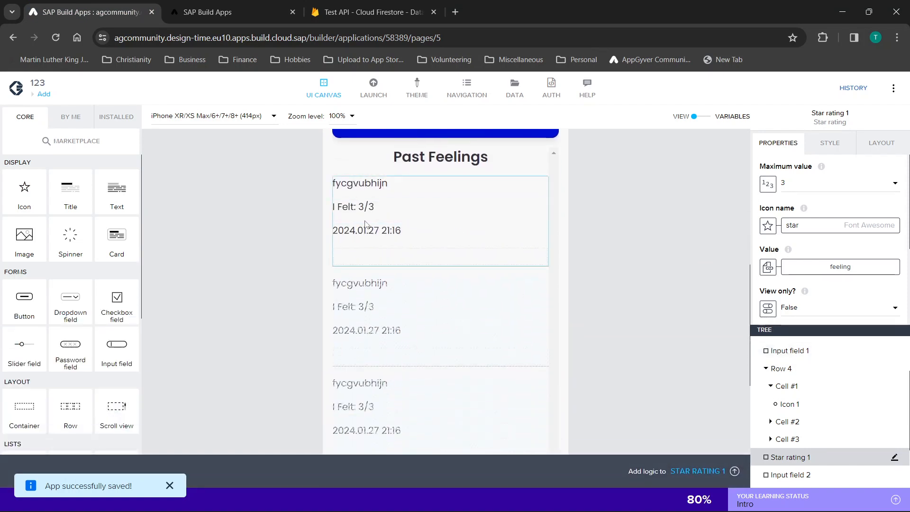
{"action": "left_click", "coordinate": [371, 235]}
{"action": "left_click", "coordinate": [539, 216]}
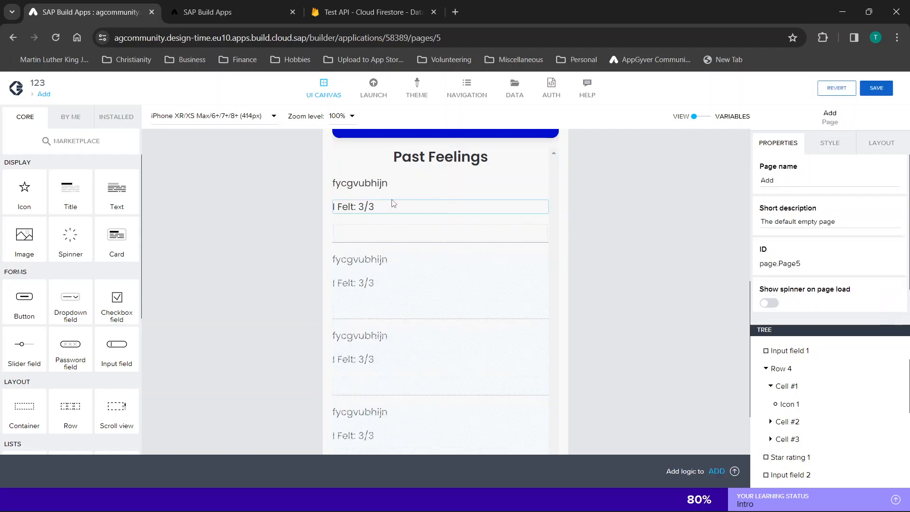
{"action": "left_click", "coordinate": [385, 204]}
{"action": "left_click", "coordinate": [539, 193]}
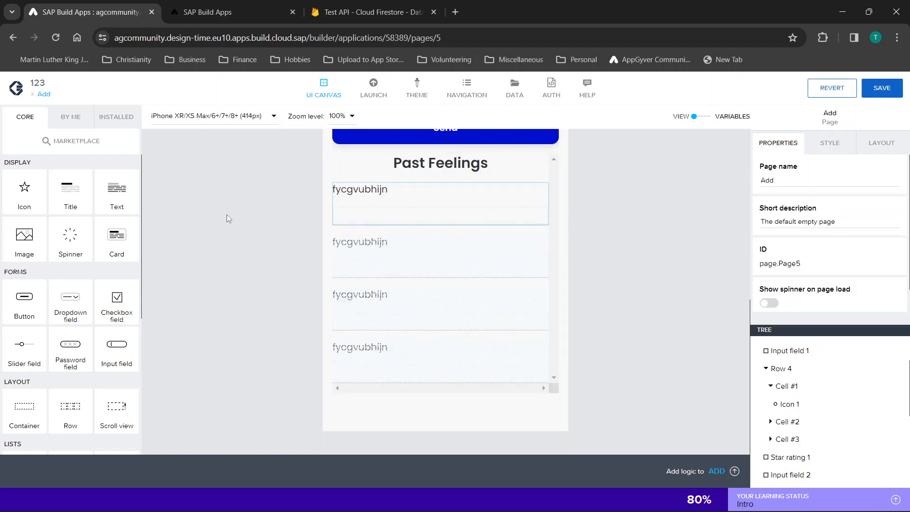
{"action": "left_click_drag", "start_coordinate": [117, 195], "coordinate": [369, 202]}
{"action": "left_click_drag", "start_coordinate": [131, 199], "coordinate": [356, 225]}
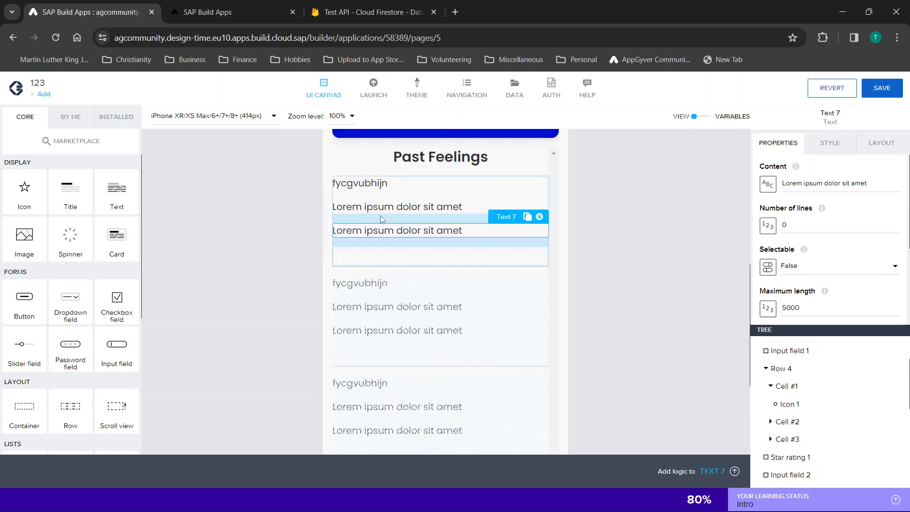
- Set a formula of repeated.current.fields.feeling.stringValue as the content of the first new text in the Past Feelings entry
{"action": "left_click", "coordinate": [382, 210]}
{"action": "left_click", "coordinate": [768, 184]}
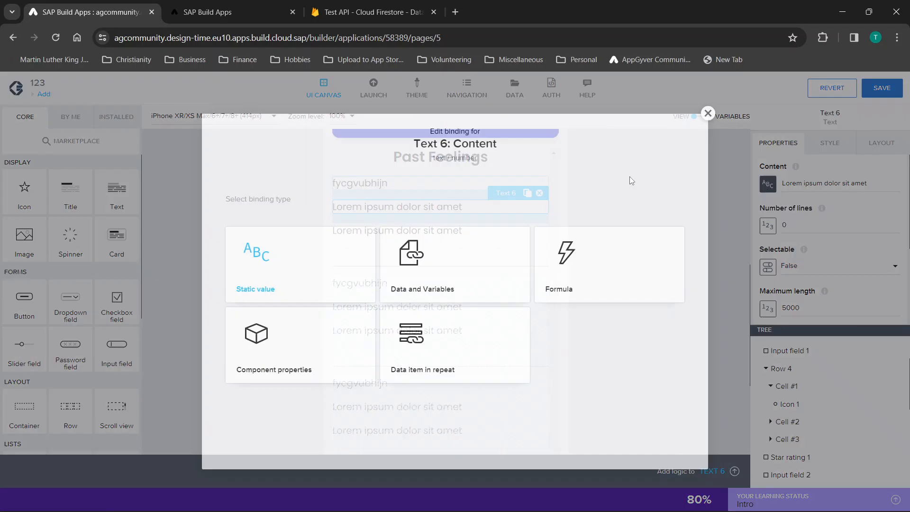
{"action": "left_click", "coordinate": [566, 275]}
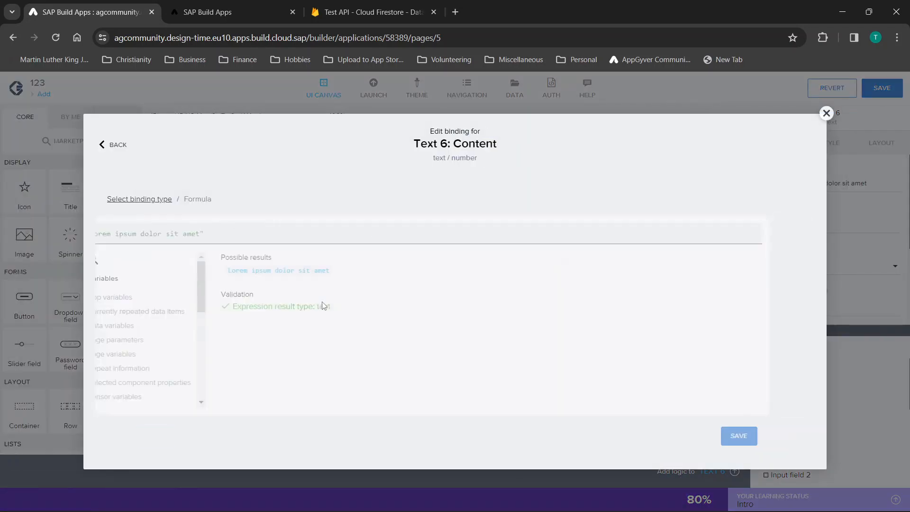
{"action": "key", "text": "BackSpace"}
{"action": "type", "text": "repear"}
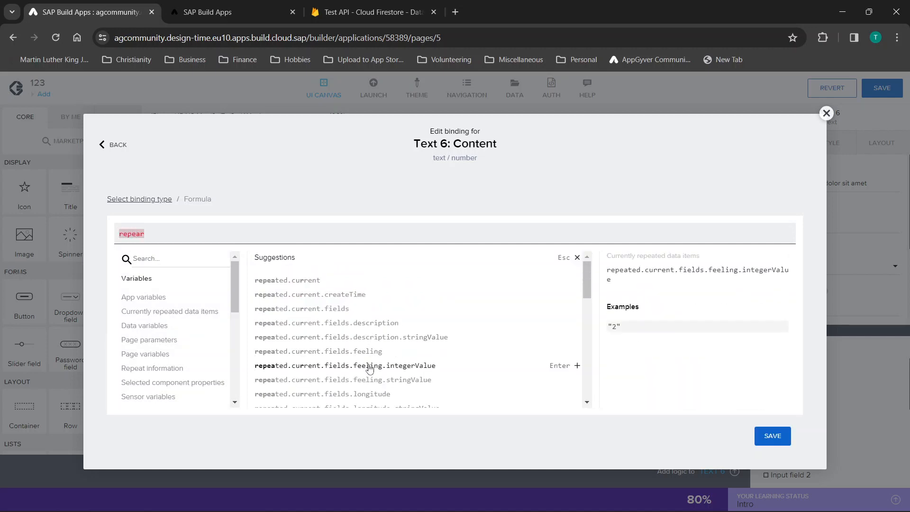
{"action": "left_click", "coordinate": [369, 368]}
{"action": "double_click", "coordinate": [270, 233]}
{"action": "key", "text": "BackSpace"}
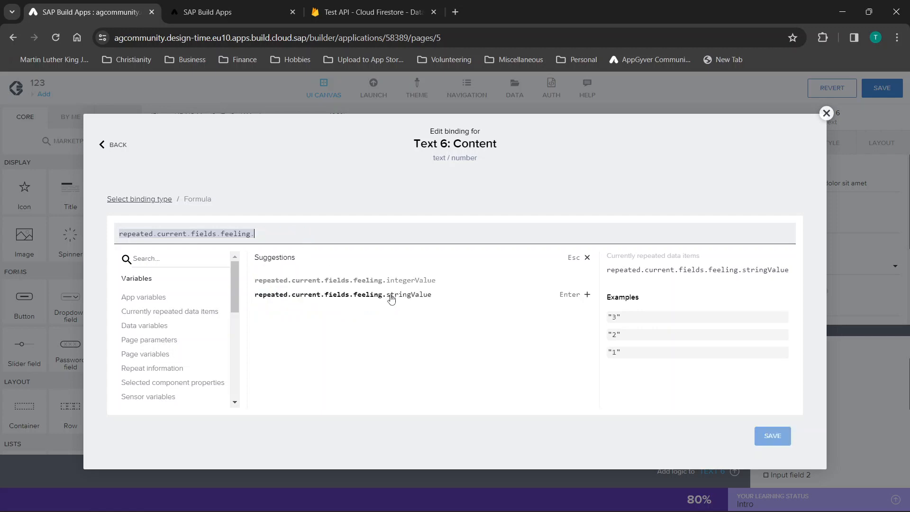
{"action": "left_click", "coordinate": [390, 298]}
{"action": "left_click", "coordinate": [774, 436]}
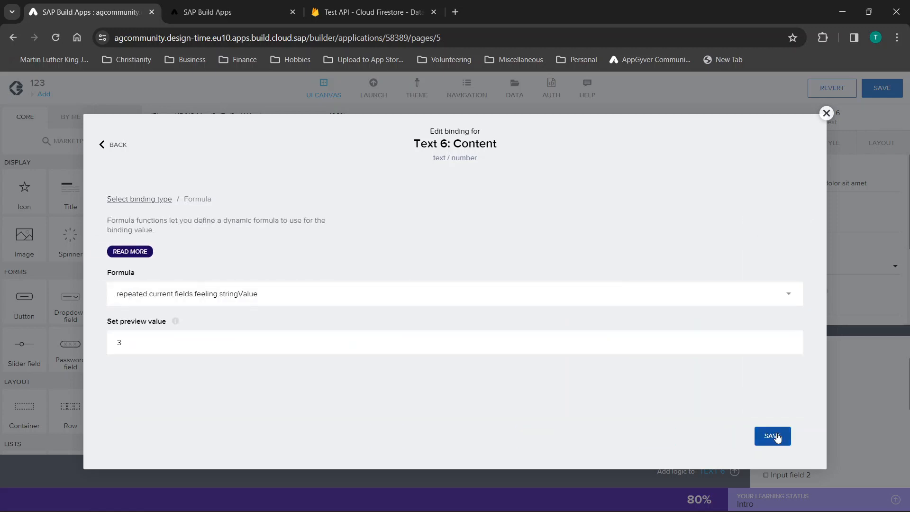
- Extend the text's formula to "I felt: " + repeated.current.fields.feeling.stringValue + "/3" and save the binding
{"action": "left_click", "coordinate": [220, 294]}
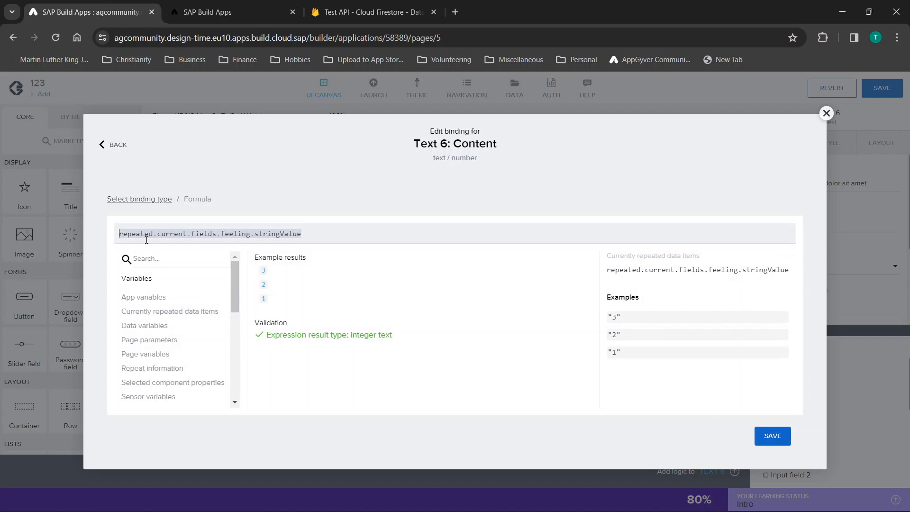
{"action": "type", "text": "\"I "}
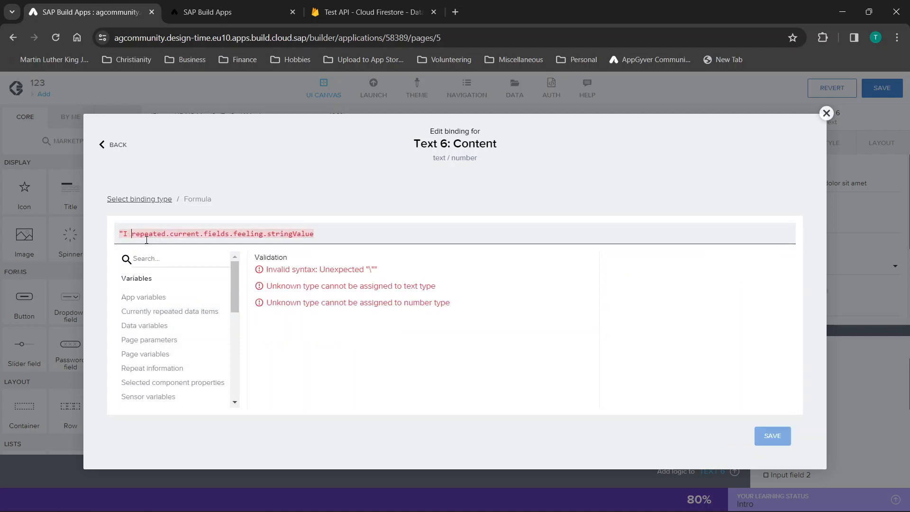
{"action": "type", "text": "felt: "}
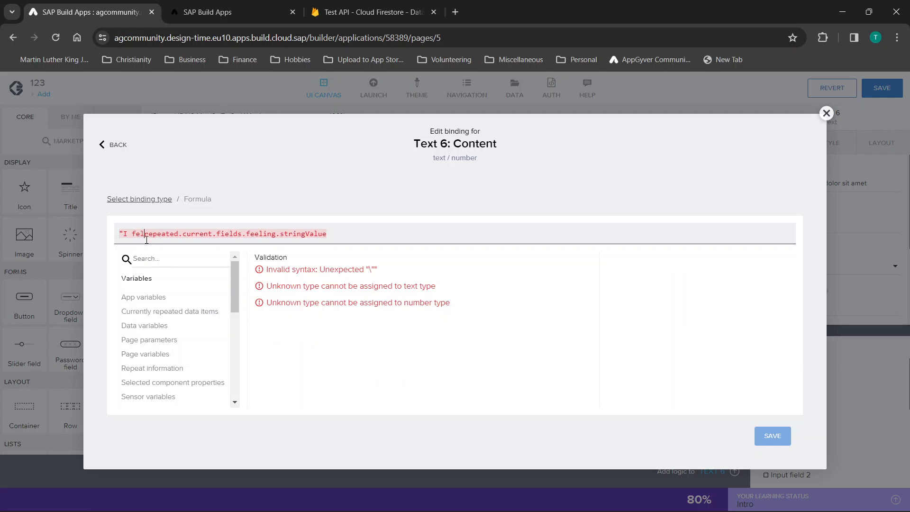
{"action": "type", "text": "\" +"}
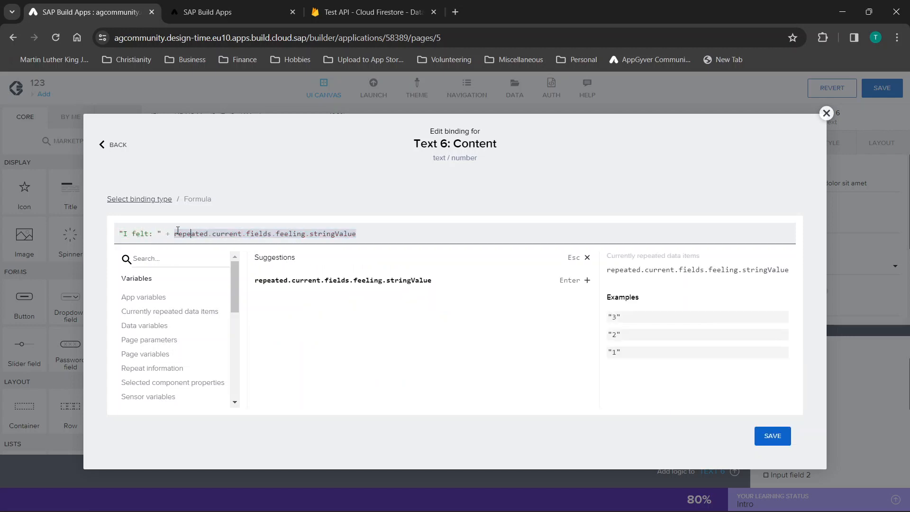
{"action": "left_click_drag", "start_coordinate": [161, 231], "coordinate": [98, 224]}
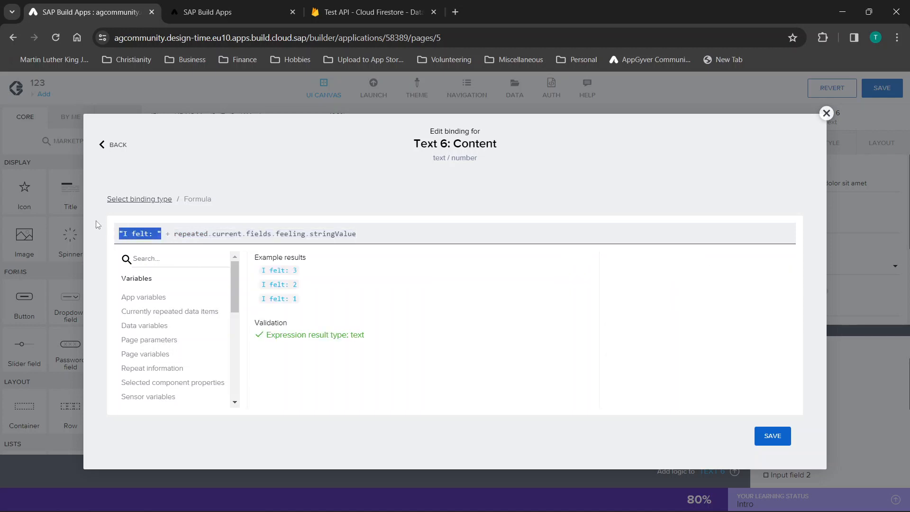
{"action": "left_click", "coordinate": [123, 235]}
{"action": "left_click", "coordinate": [175, 234]}
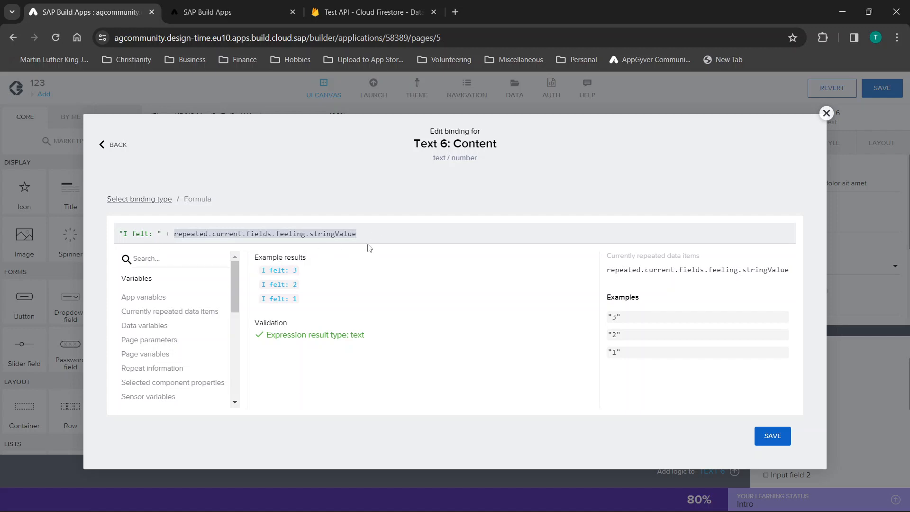
{"action": "type", "text": "+ \""}
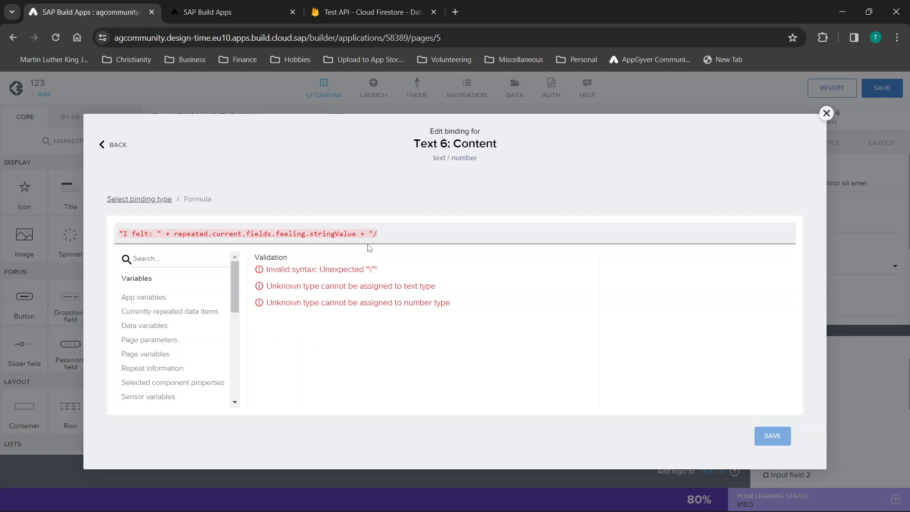
{"action": "type", "text": "/3\""}
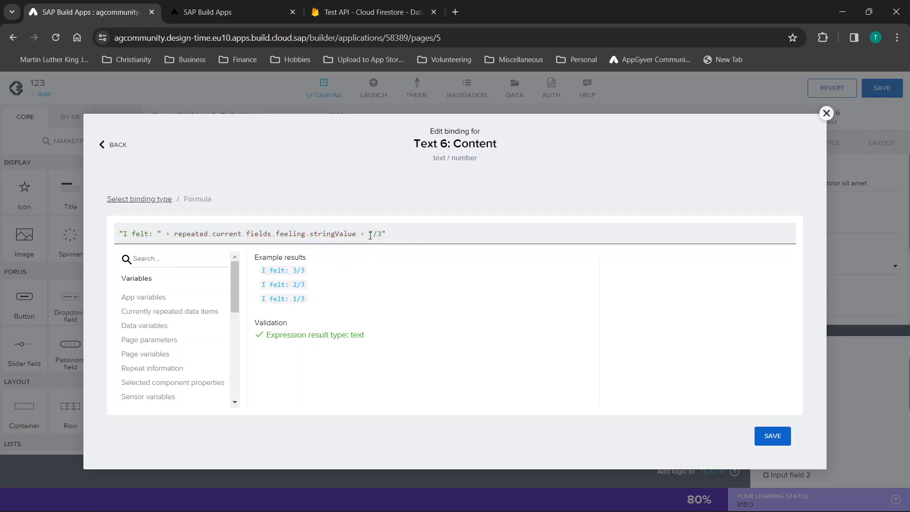
{"action": "left_click", "coordinate": [772, 436]}
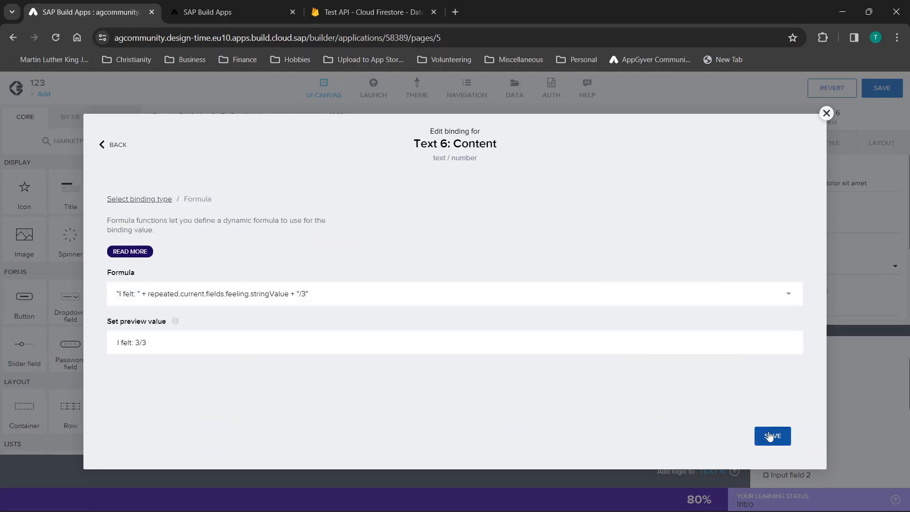
{"action": "left_click", "coordinate": [773, 435]}
- Bind the content of the second new text in the Past Feelings entry to the formula repeated.current.createTime
{"action": "left_click", "coordinate": [351, 236]}
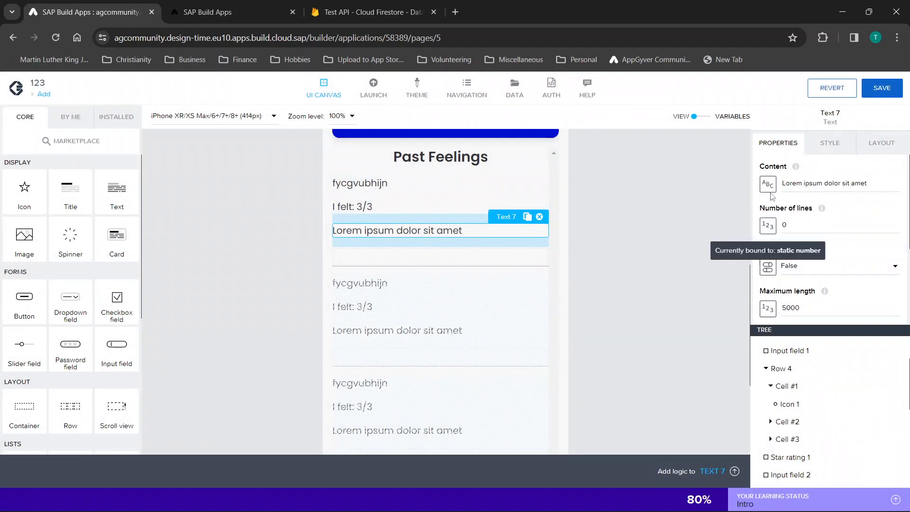
{"action": "left_click", "coordinate": [767, 185]}
{"action": "left_click", "coordinate": [597, 266]}
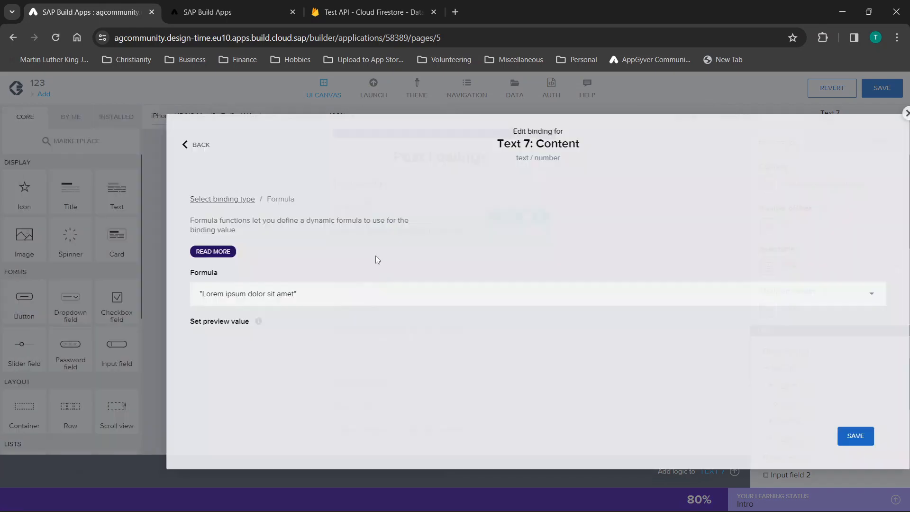
{"action": "left_click", "coordinate": [275, 294]}
{"action": "key", "text": "ctrl+a"}
{"action": "type", "text": "repe"}
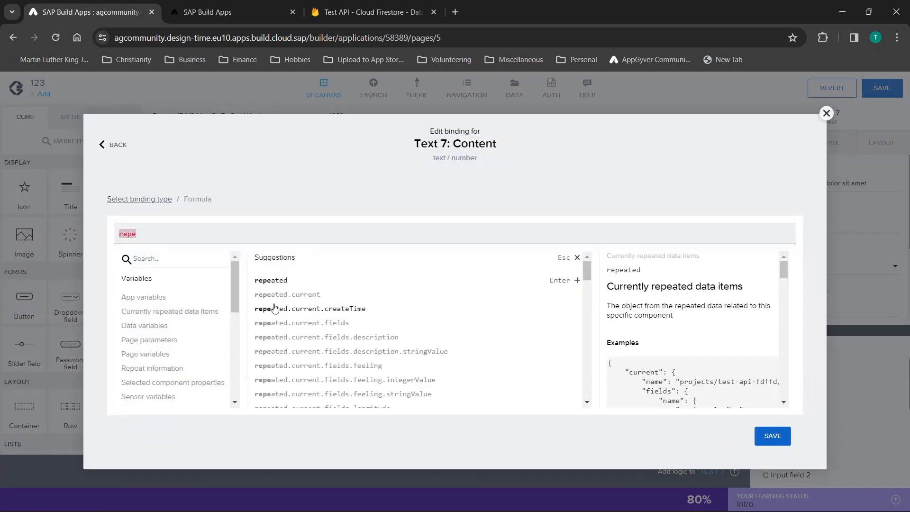
{"action": "scroll", "coordinate": [275, 306], "scroll_direction": "down", "scroll_amount": 2}
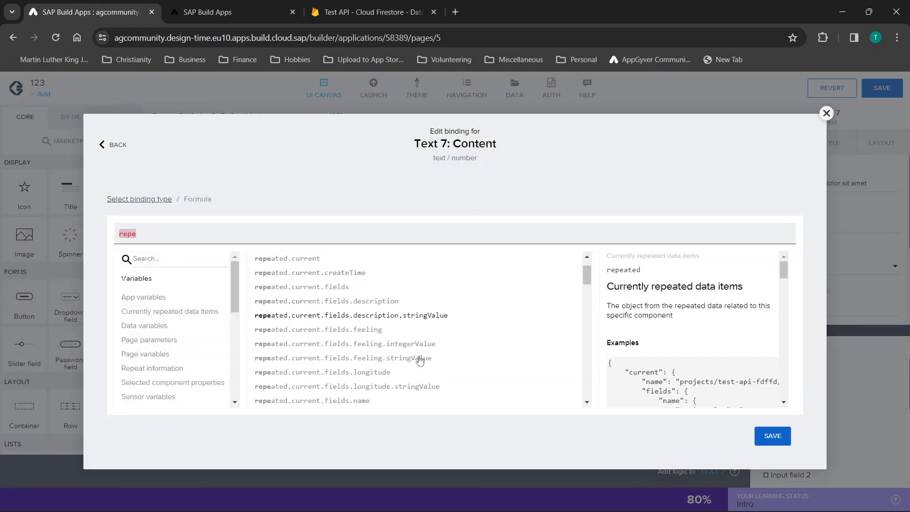
{"action": "scroll", "coordinate": [452, 373], "scroll_direction": "down", "scroll_amount": 2}
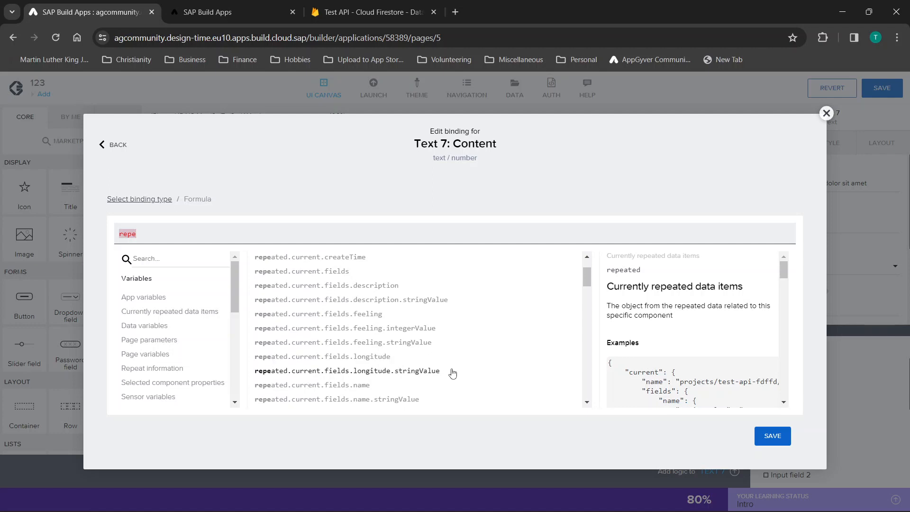
{"action": "scroll", "coordinate": [453, 373], "scroll_direction": "down", "scroll_amount": 3}
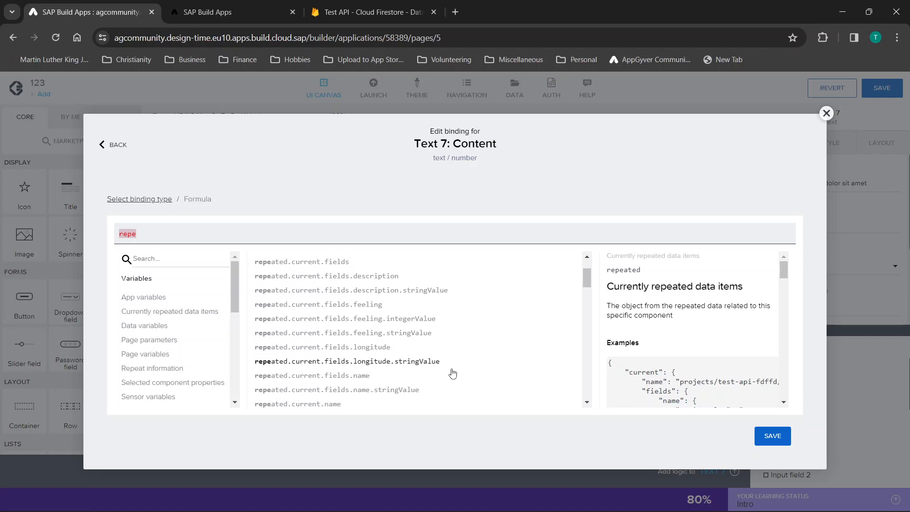
{"action": "scroll", "coordinate": [334, 349], "scroll_direction": "down", "scroll_amount": 1}
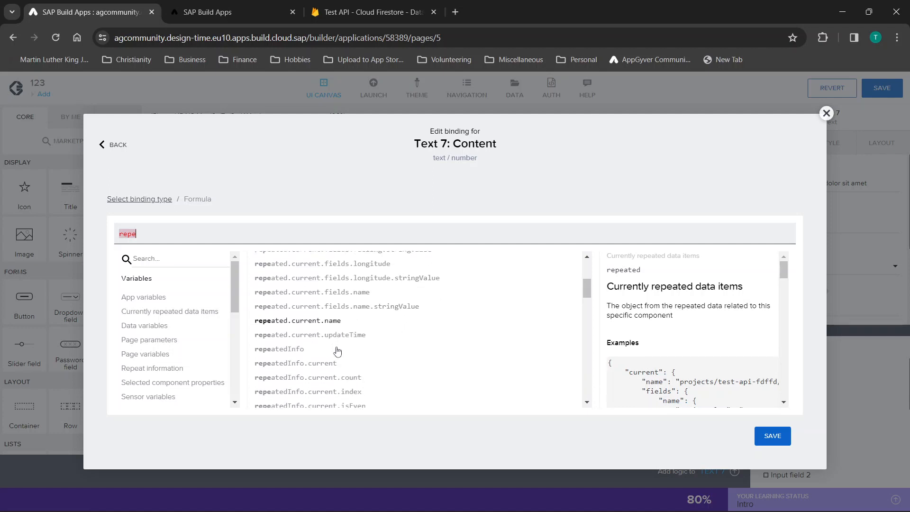
{"action": "scroll", "coordinate": [356, 337], "scroll_direction": "down", "scroll_amount": 1}
{"action": "scroll", "coordinate": [355, 337], "scroll_direction": "up", "scroll_amount": 3}
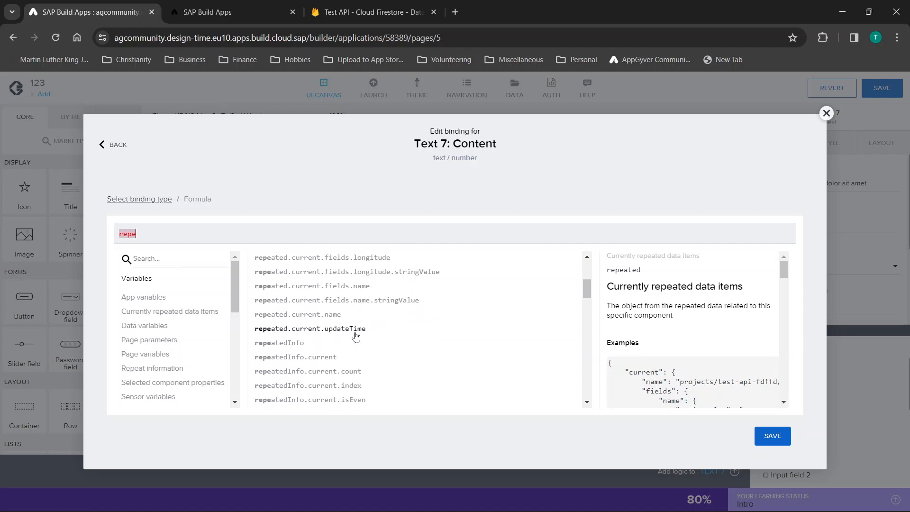
{"action": "scroll", "coordinate": [356, 337], "scroll_direction": "down", "scroll_amount": 4}
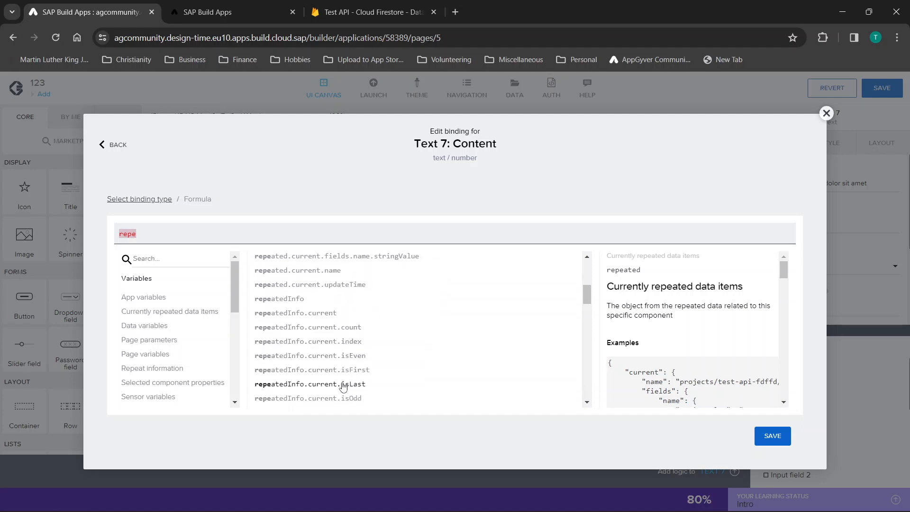
{"action": "scroll", "coordinate": [355, 379], "scroll_direction": "down", "scroll_amount": 2}
{"action": "scroll", "coordinate": [357, 382], "scroll_direction": "up", "scroll_amount": 8}
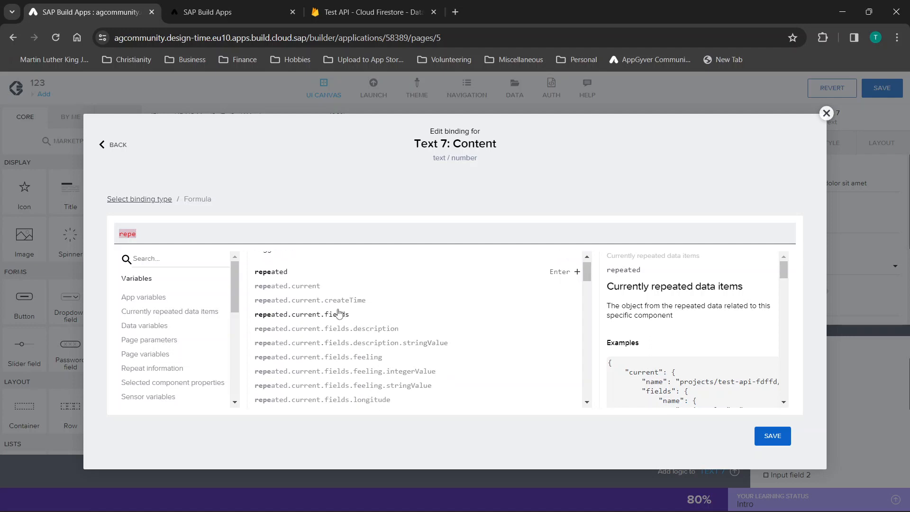
{"action": "left_click", "coordinate": [331, 305]}
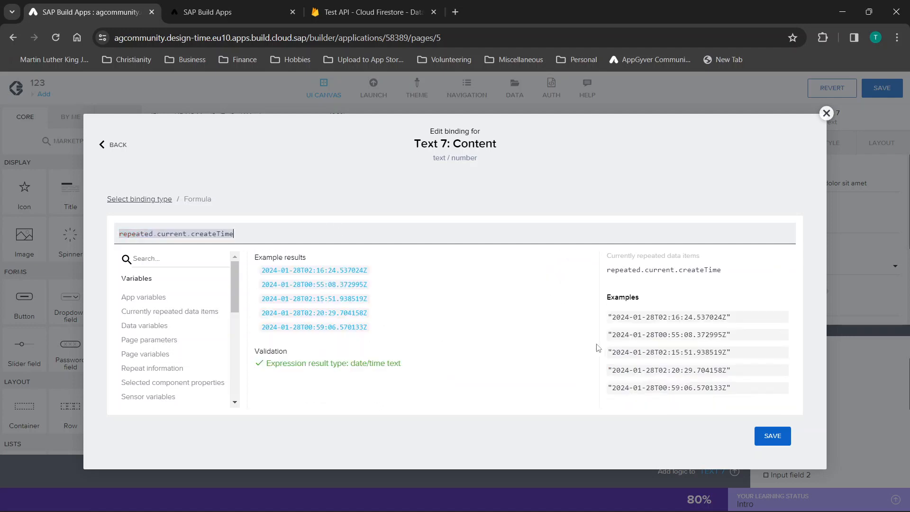
{"action": "left_click_drag", "start_coordinate": [625, 317], "coordinate": [735, 319]}
{"action": "left_click", "coordinate": [735, 318]}
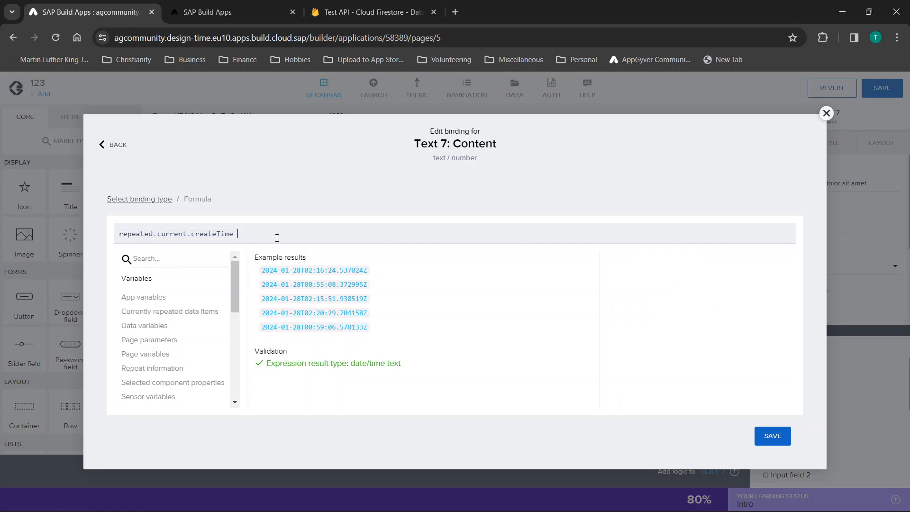
- Wrap the creation time in the FORMAT_DATETIME_LOCAL function, using repeated.current.createTime as its date/time argument
{"action": "type", "text": "FORMAT"}
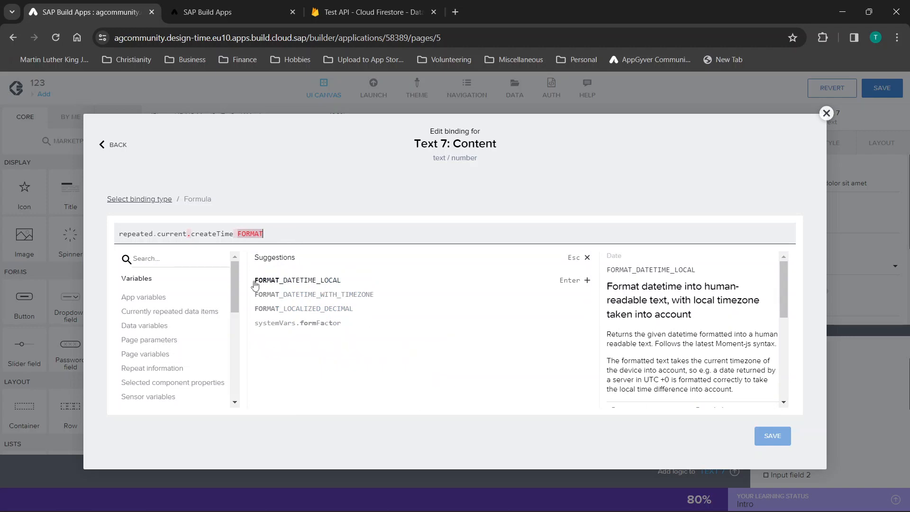
{"action": "left_click_drag", "start_coordinate": [239, 232], "coordinate": [93, 233]}
{"action": "key", "text": "ctrl+c"}
{"action": "key", "text": "BackSpace"}
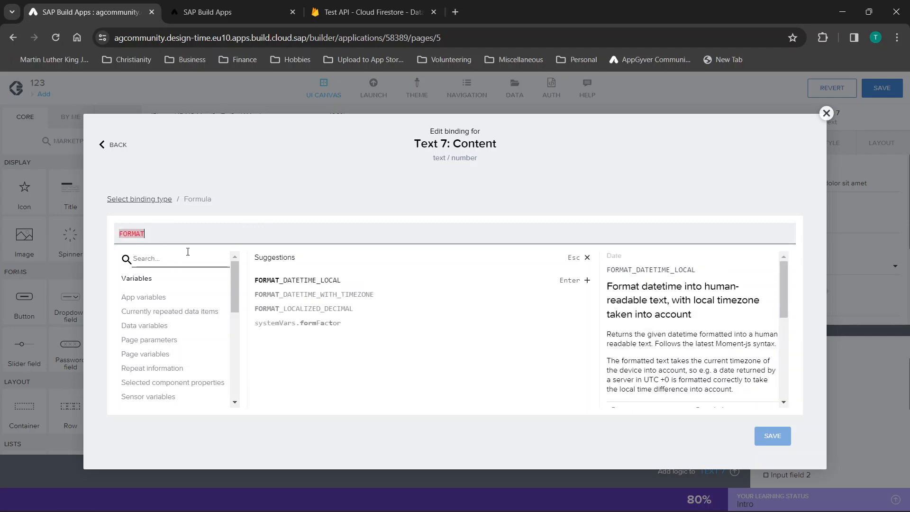
{"action": "left_click", "coordinate": [295, 281]}
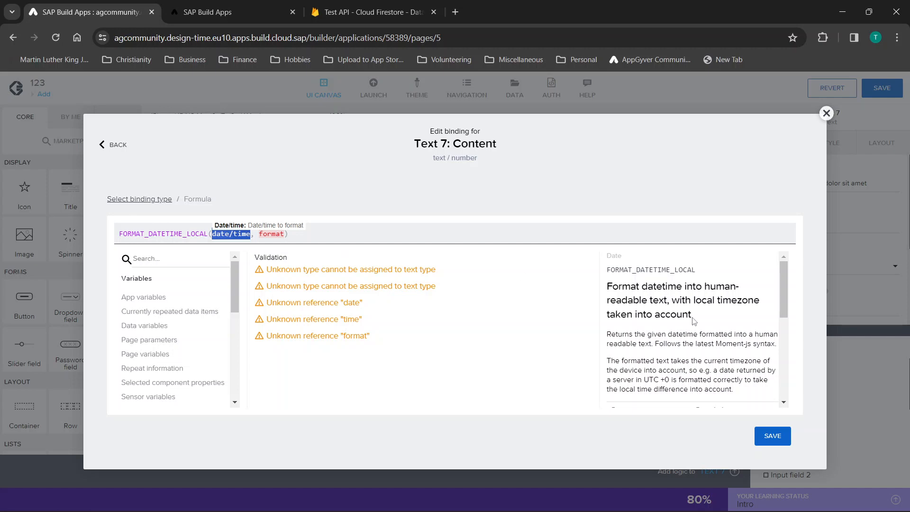
{"action": "scroll", "coordinate": [693, 321], "scroll_direction": "down", "scroll_amount": 5}
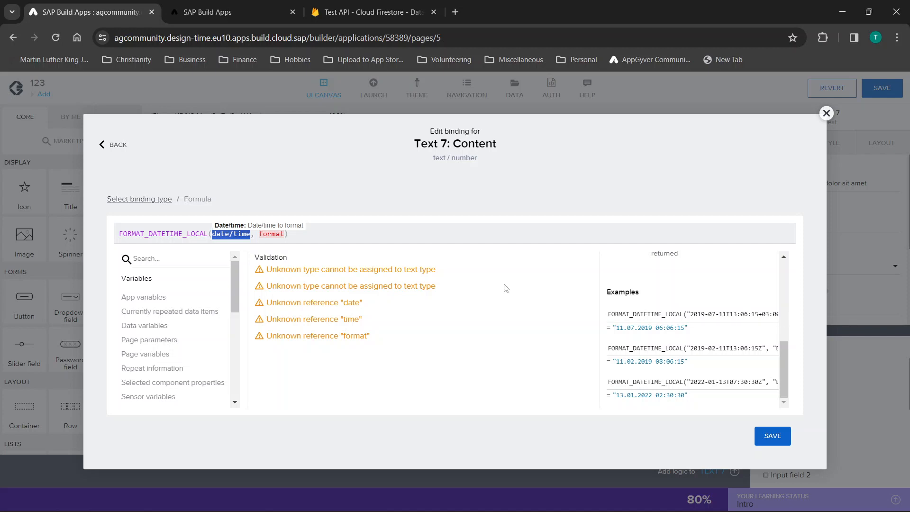
{"action": "key", "text": "ctrl+v"}
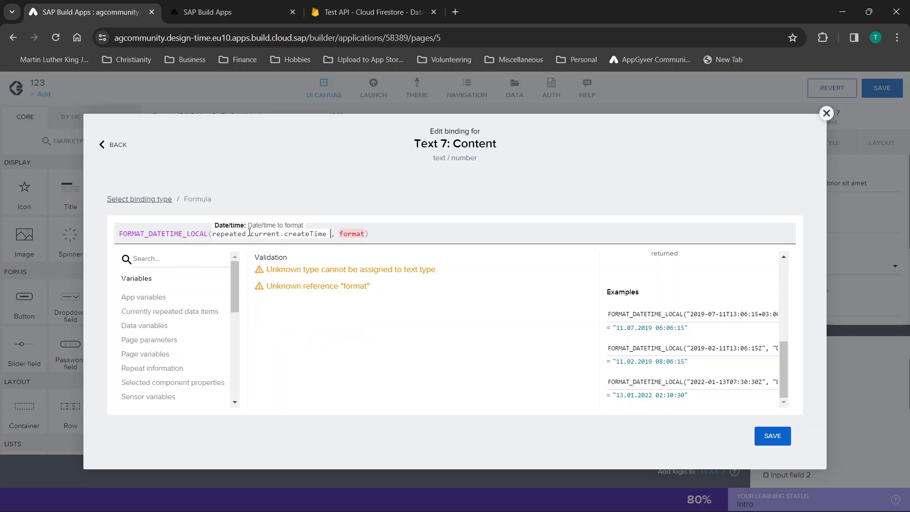
{"action": "key", "text": "BackSpace"}
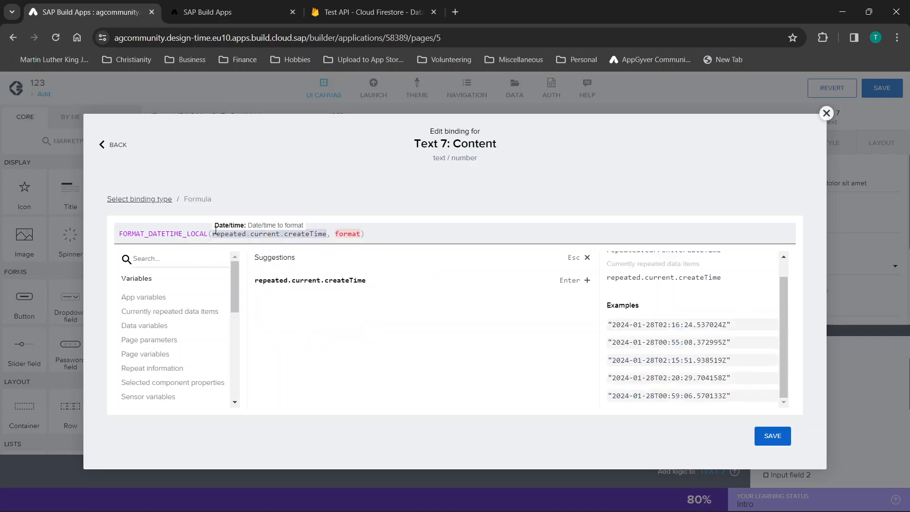
{"action": "left_click_drag", "start_coordinate": [214, 233], "coordinate": [331, 240]}
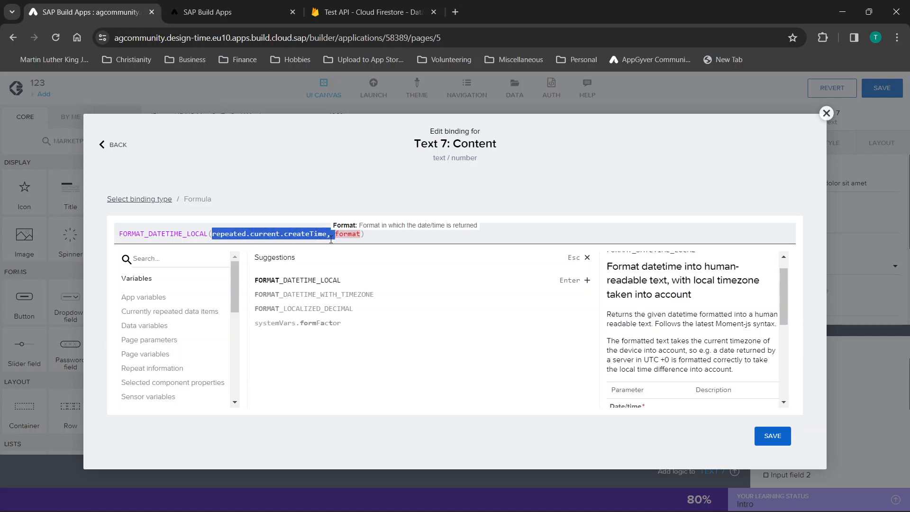
{"action": "left_click", "coordinate": [355, 236]}
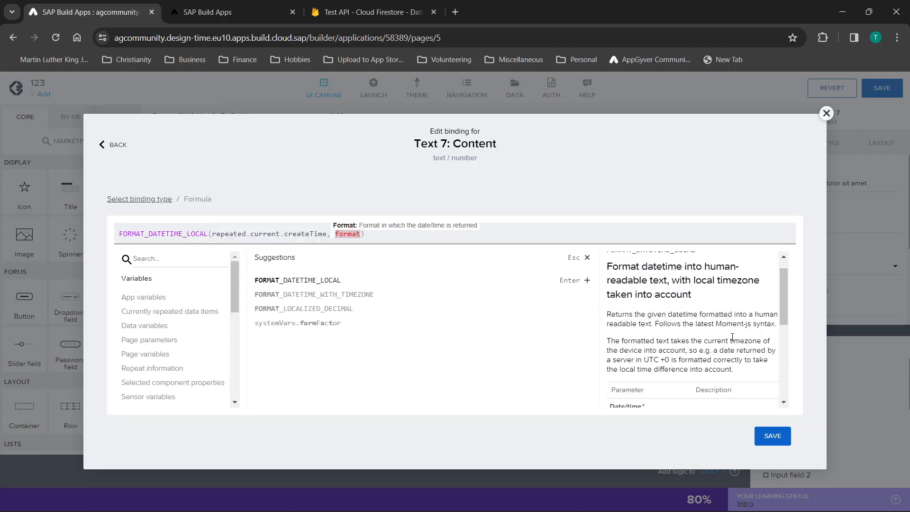
- Replace the function's format placeholder with "DD.MM.YYYY HH:mm:ss", taken from the documentation example
{"action": "scroll", "coordinate": [731, 338], "scroll_direction": "down", "scroll_amount": 5}
{"action": "scroll", "coordinate": [734, 347], "scroll_direction": "right", "scroll_amount": 2}
{"action": "left_click_drag", "start_coordinate": [703, 349], "coordinate": [771, 355]}
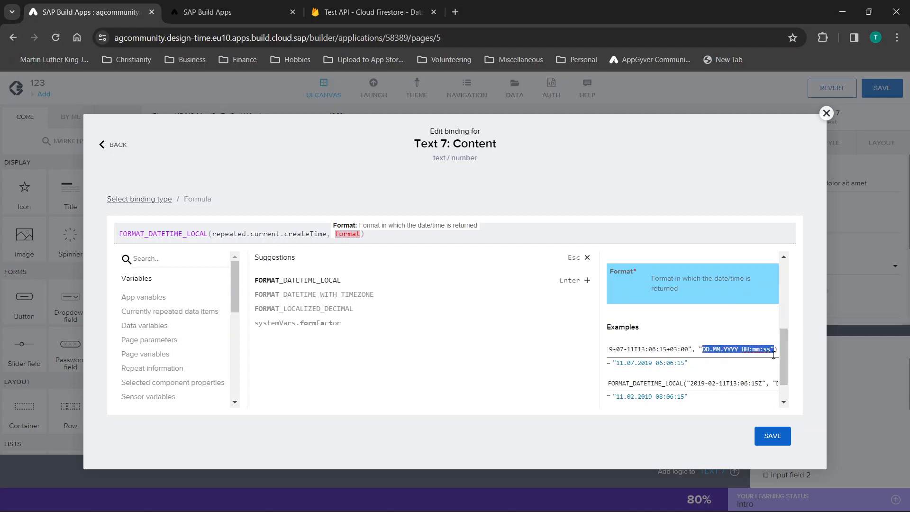
{"action": "left_click", "coordinate": [344, 235]}
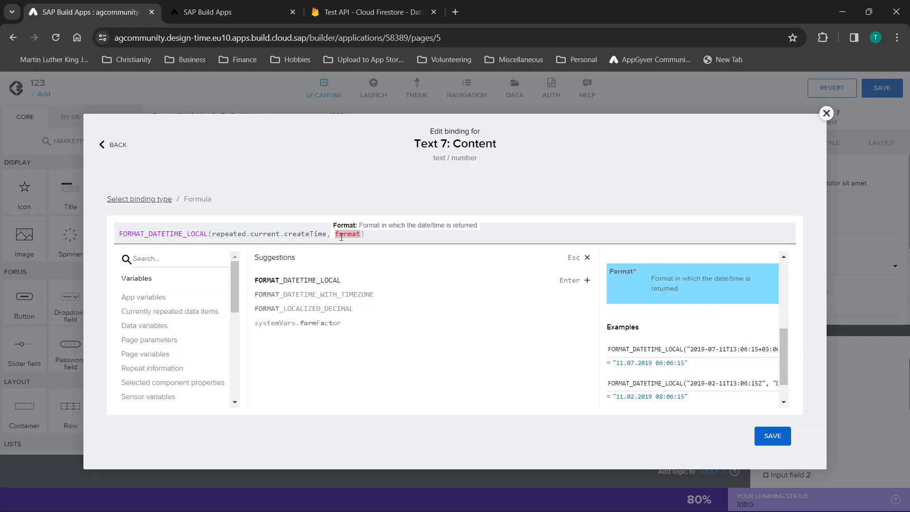
{"action": "left_click_drag", "start_coordinate": [337, 234], "coordinate": [362, 235]}
{"action": "type", "text": "DD.MM.YYYY HH:mm:ss\""}
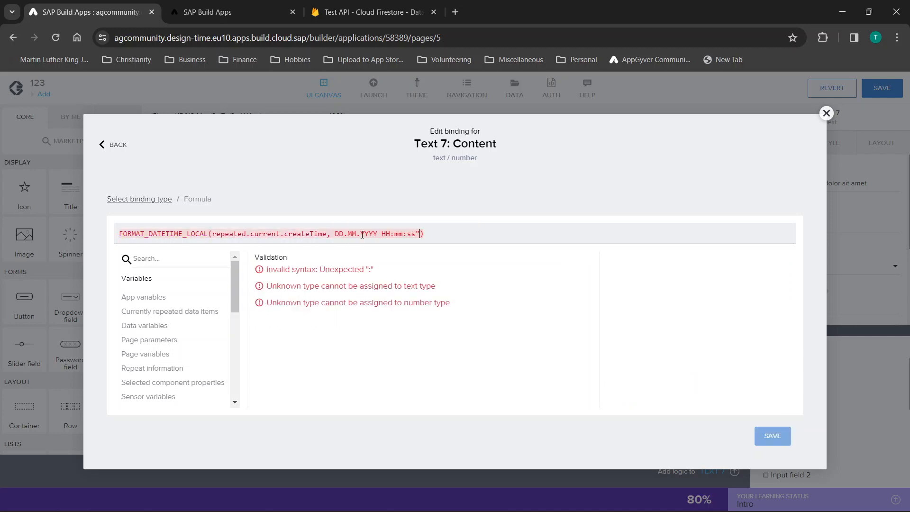
{"action": "type", "text": "\""}
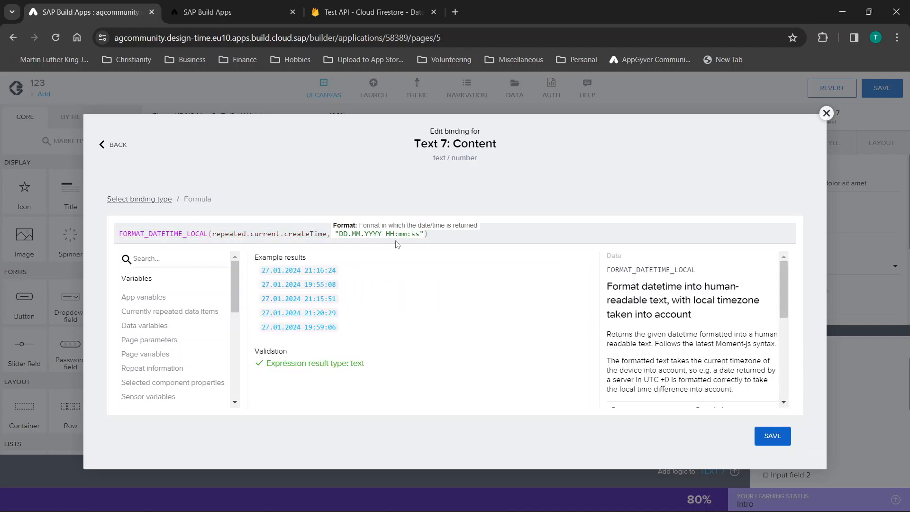
- Remove the seconds from the date format so that it reads "DD.MM.YYYY HH:mm"
{"action": "left_click", "coordinate": [425, 235]}
{"action": "key", "text": "BackSpace"}
{"action": "key", "text": "BackSpace"}
{"action": "key", "text": "BackSpace"}
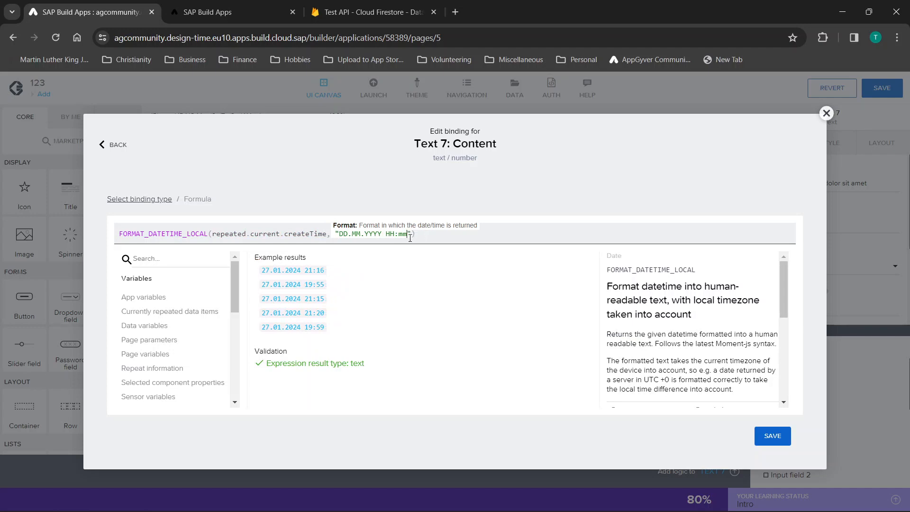
- Move the year to the front of the format, making it "YYYY.DD.MM HH:mm", and save the binding
{"action": "left_click", "coordinate": [340, 234]}
{"action": "type", "text": "YYYY."}
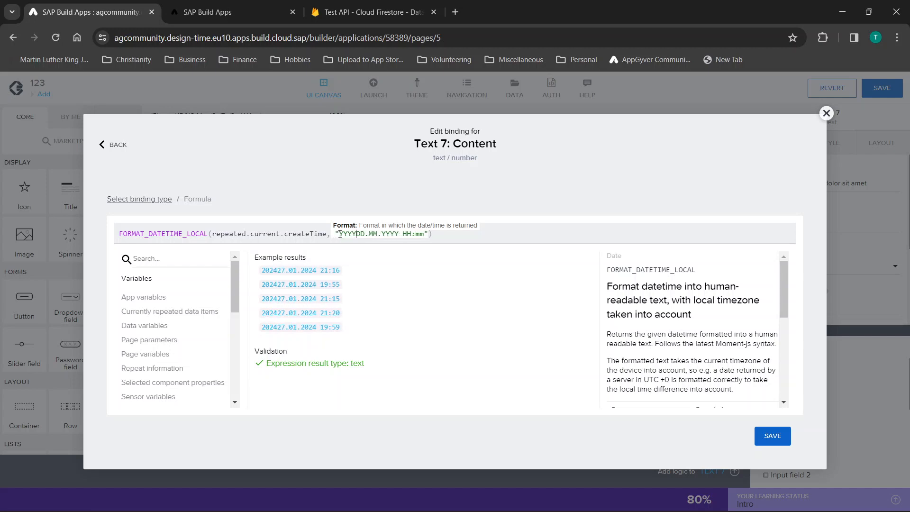
{"action": "left_click", "coordinate": [402, 234]}
{"action": "key", "text": "BackSpace"}
{"action": "key", "text": "BackSpace"}
{"action": "key", "text": "BackSpace"}
{"action": "key", "text": "BackSpace"}
{"action": "key", "text": "BackSpace"}
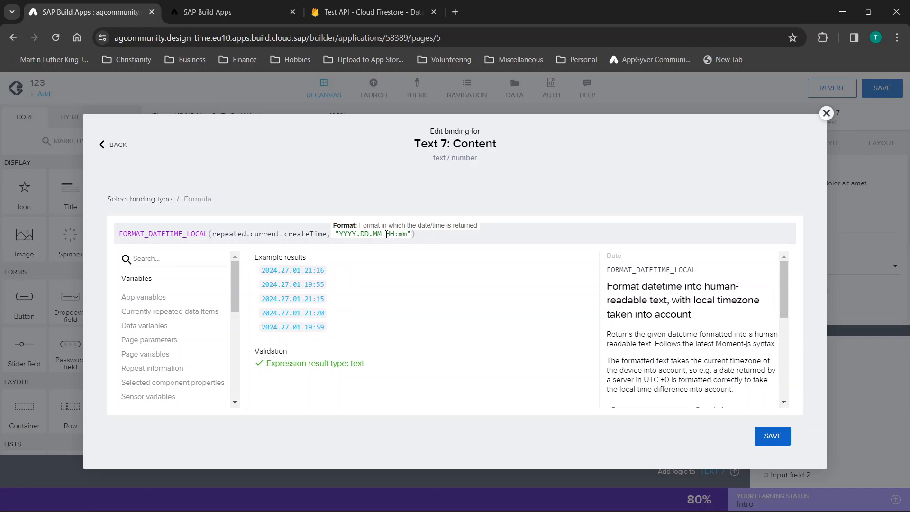
{"action": "left_click", "coordinate": [761, 446]}
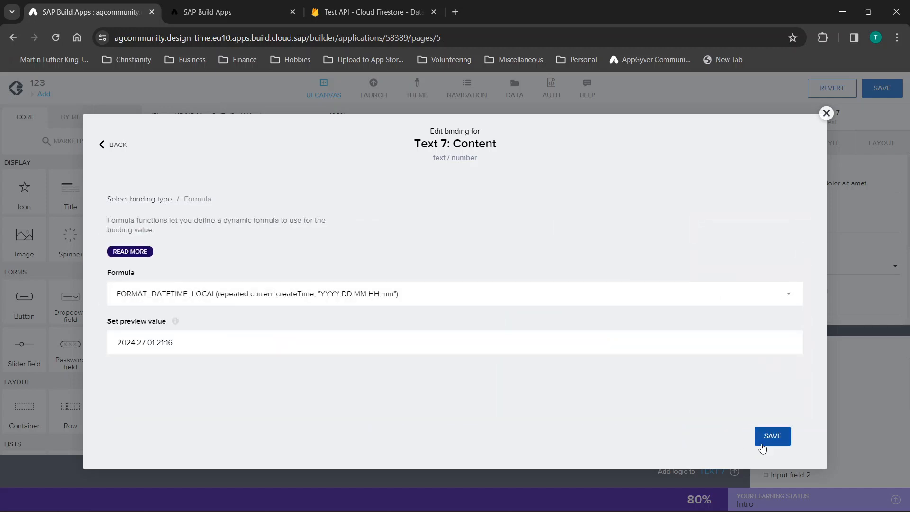
{"action": "right_click", "coordinate": [762, 447]}
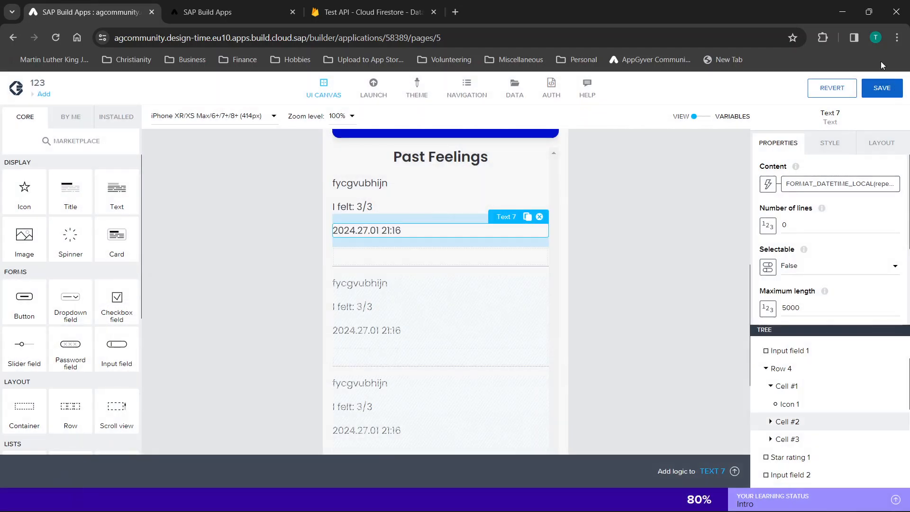
- Save the app and review the feeling ratings and times of the Past Feelings entries in the app preview
{"action": "left_click", "coordinate": [882, 87]}
{"action": "left_click", "coordinate": [222, 6]}
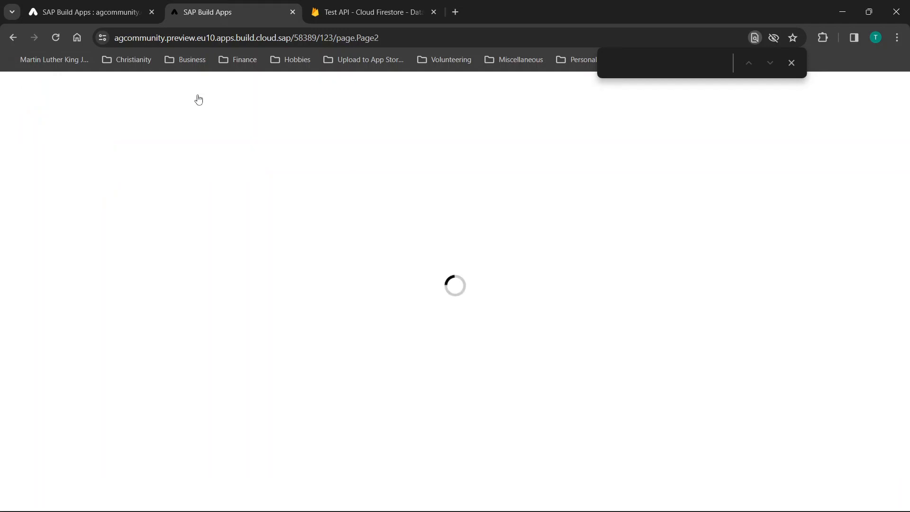
{"action": "left_click", "coordinate": [198, 99]}
{"action": "left_click", "coordinate": [792, 62]}
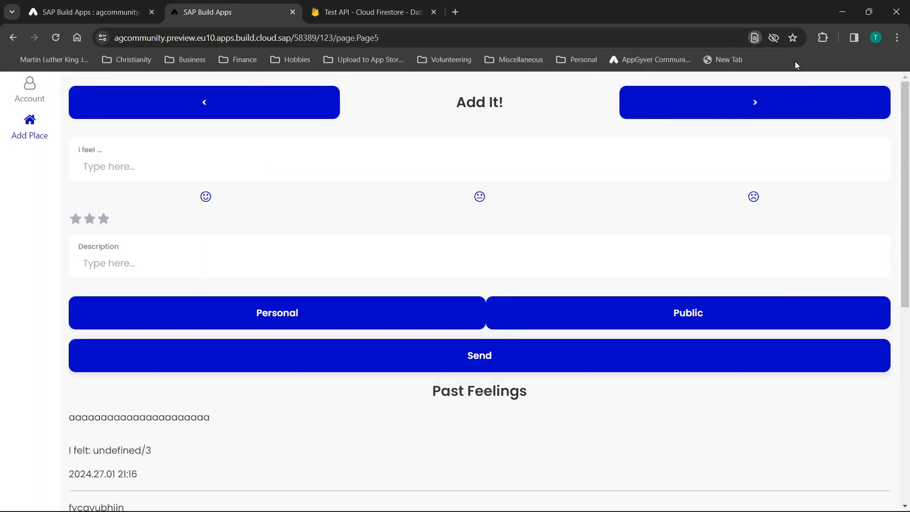
{"action": "scroll", "coordinate": [493, 262], "scroll_direction": "down", "scroll_amount": 3}
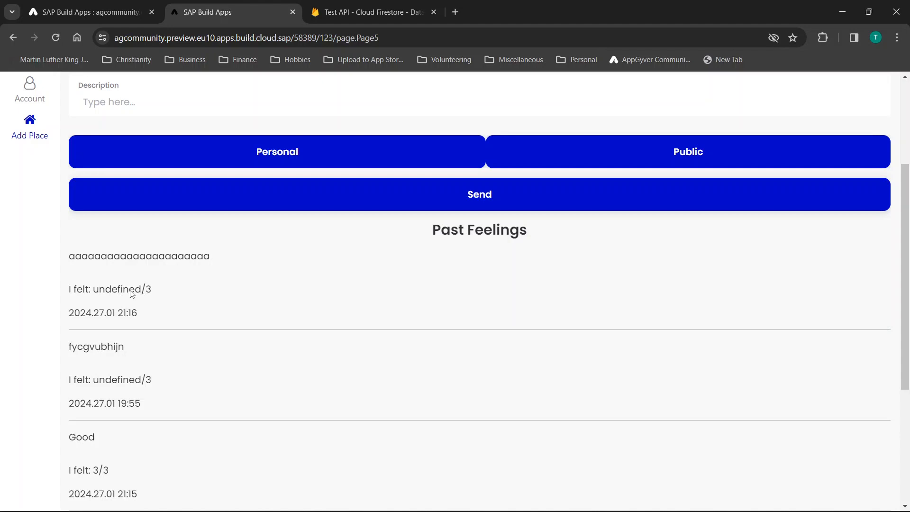
{"action": "scroll", "coordinate": [132, 294], "scroll_direction": "down", "scroll_amount": 4}
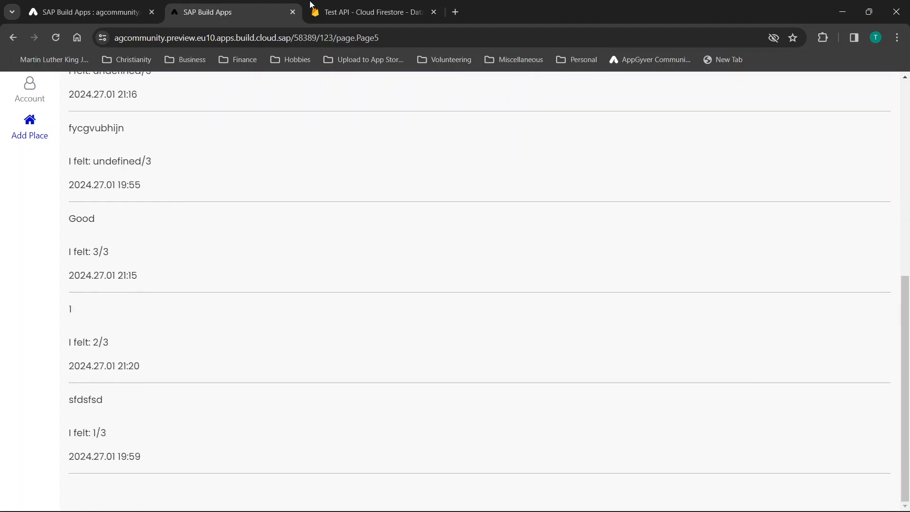
- Switch to the Cloud Firestore console and compare the feeling field of the "fycgvubhijn" and "Good" documents in the location collection
{"action": "left_click", "coordinate": [369, 12]}
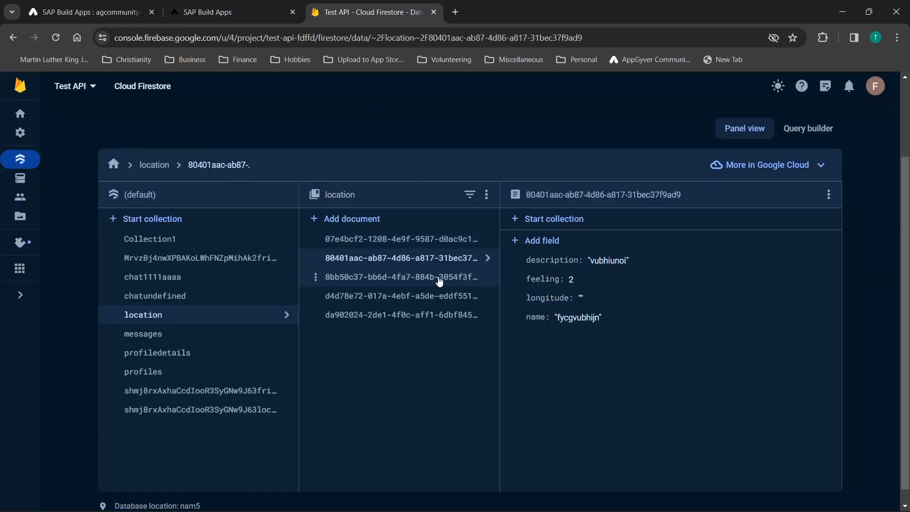
{"action": "left_click", "coordinate": [578, 283]}
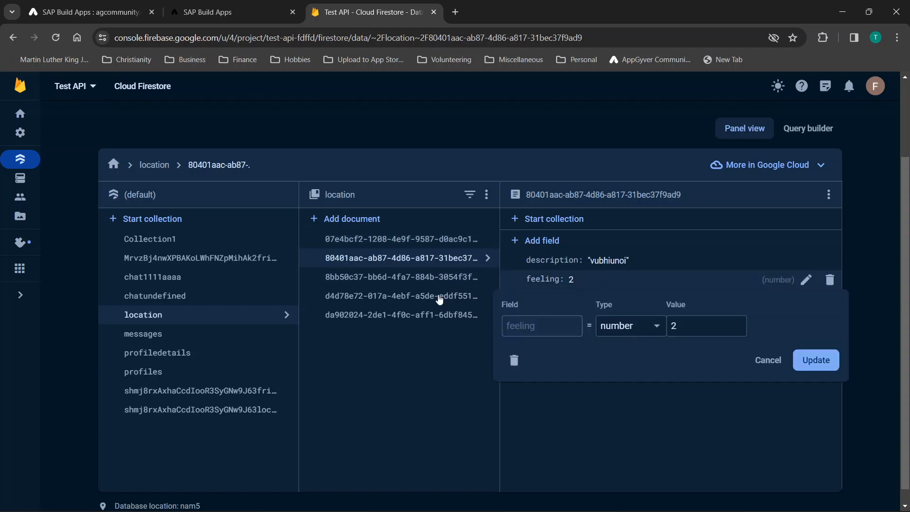
{"action": "left_click", "coordinate": [394, 278]}
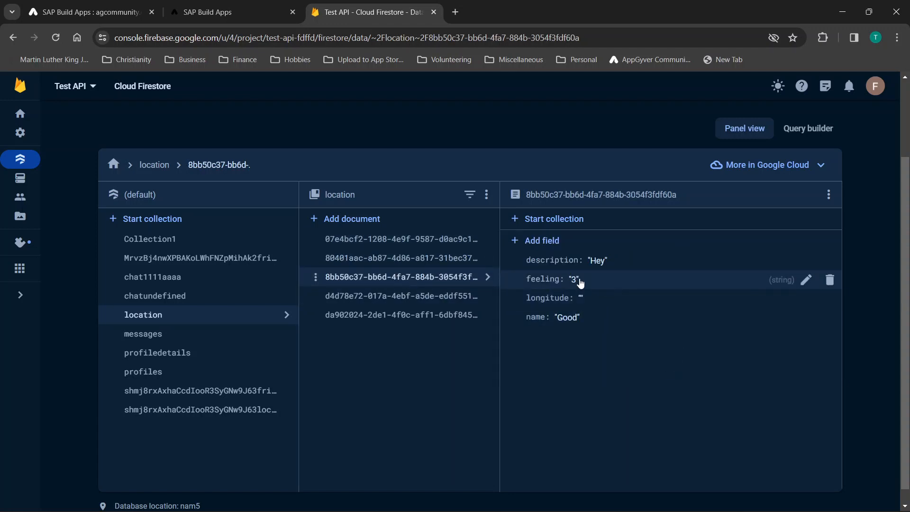
- Delete the location document whose name field is "fycgvubhijn"
{"action": "left_click", "coordinate": [488, 258]}
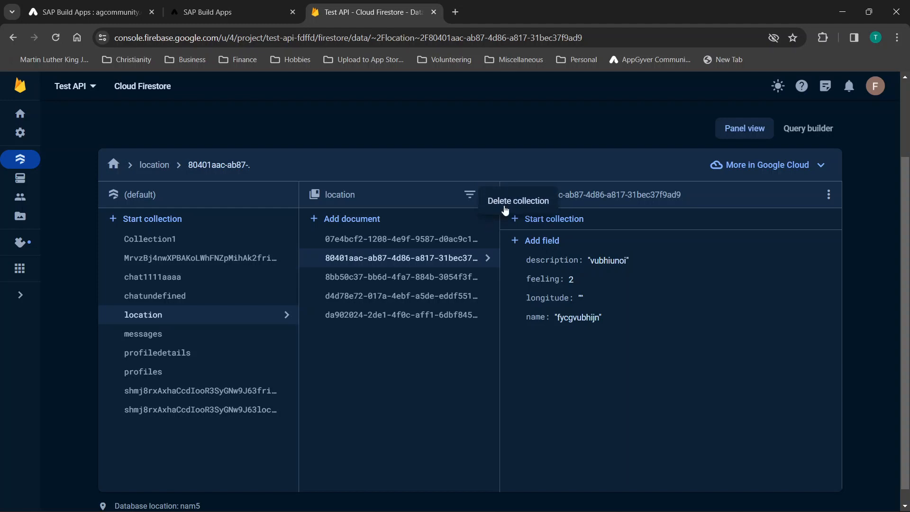
{"action": "left_click", "coordinate": [829, 196]}
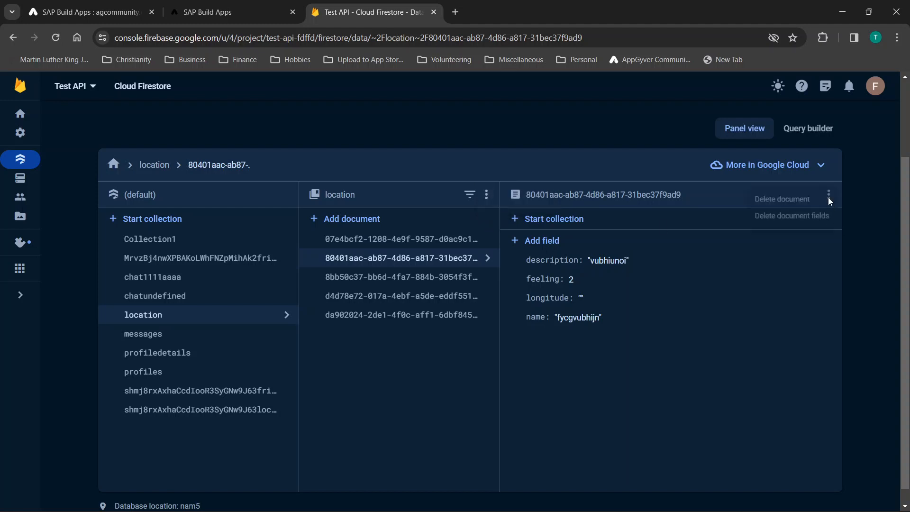
{"action": "left_click", "coordinate": [777, 200]}
{"action": "left_click", "coordinate": [593, 359]}
- Delete the first location document, whose name field is a long run of the letter a
{"action": "left_click", "coordinate": [447, 239]}
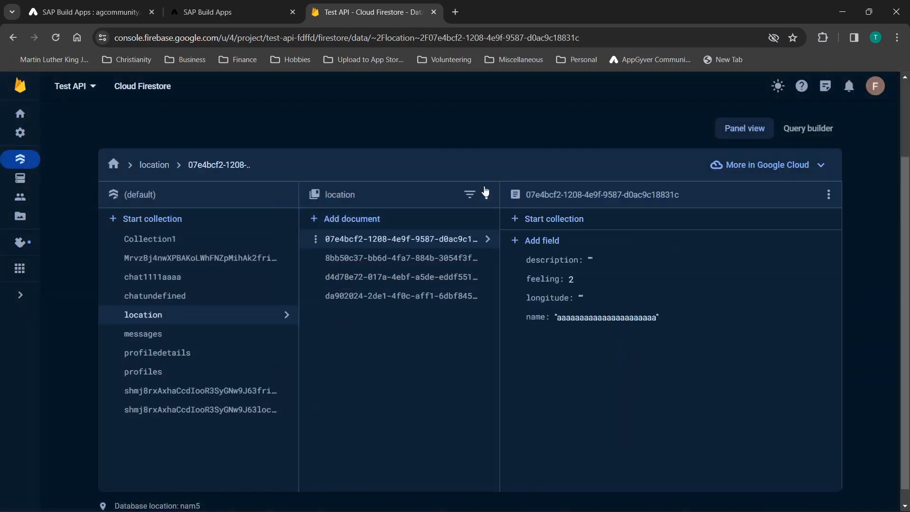
{"action": "left_click", "coordinate": [830, 196]}
{"action": "left_click", "coordinate": [797, 201]}
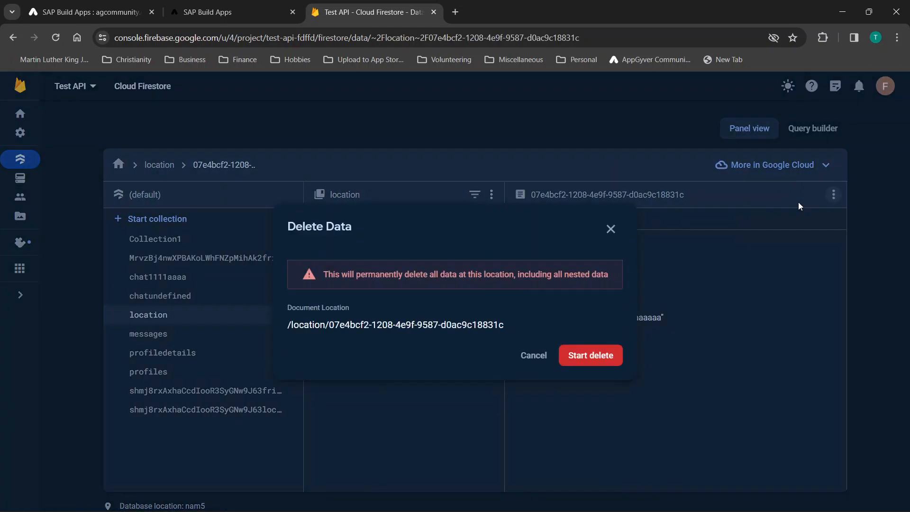
{"action": "left_click", "coordinate": [575, 353]}
- Return to the app preview, reload the Add It! page by leaving and re-entering it, and review the Past Feelings list
{"action": "left_click", "coordinate": [251, 4]}
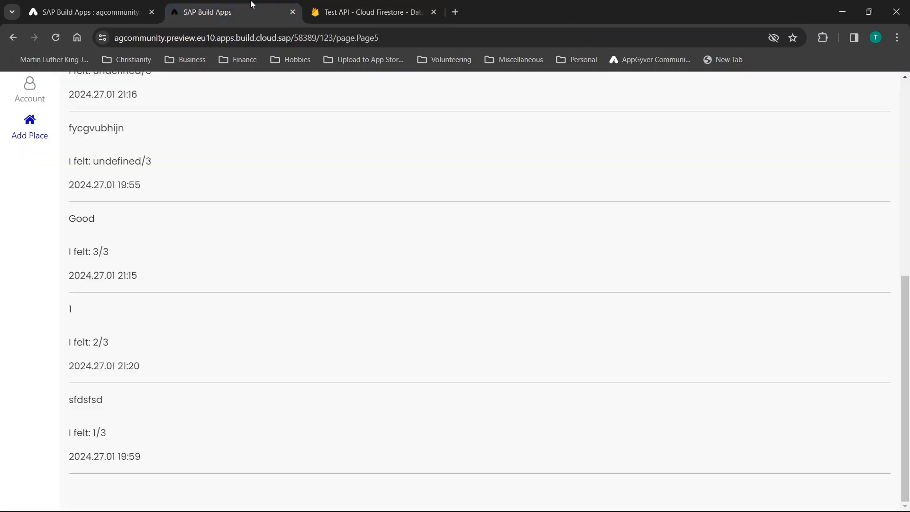
{"action": "scroll", "coordinate": [193, 127], "scroll_direction": "up", "scroll_amount": 8}
{"action": "left_click", "coordinate": [176, 112]}
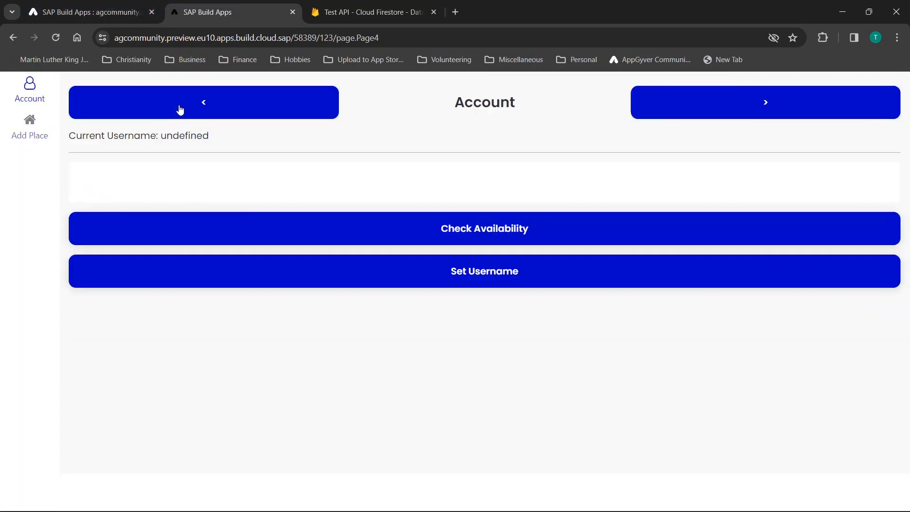
{"action": "left_click", "coordinate": [697, 116]}
{"action": "scroll", "coordinate": [329, 307], "scroll_direction": "down", "scroll_amount": 4}
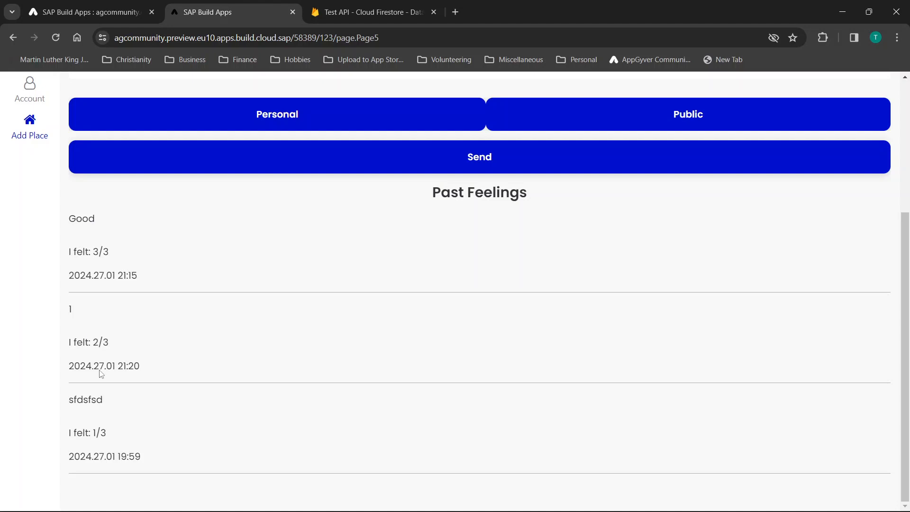
- Submit a new feeling reading "Not great, a lot happened" with the sad face as its rating
{"action": "scroll", "coordinate": [238, 230], "scroll_direction": "up", "scroll_amount": 4}
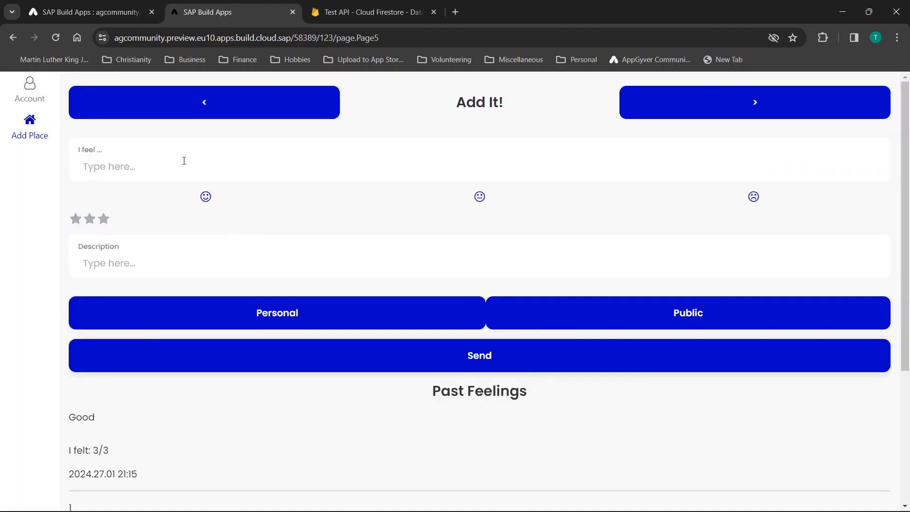
{"action": "type", "text": "Not great, alot happened"}
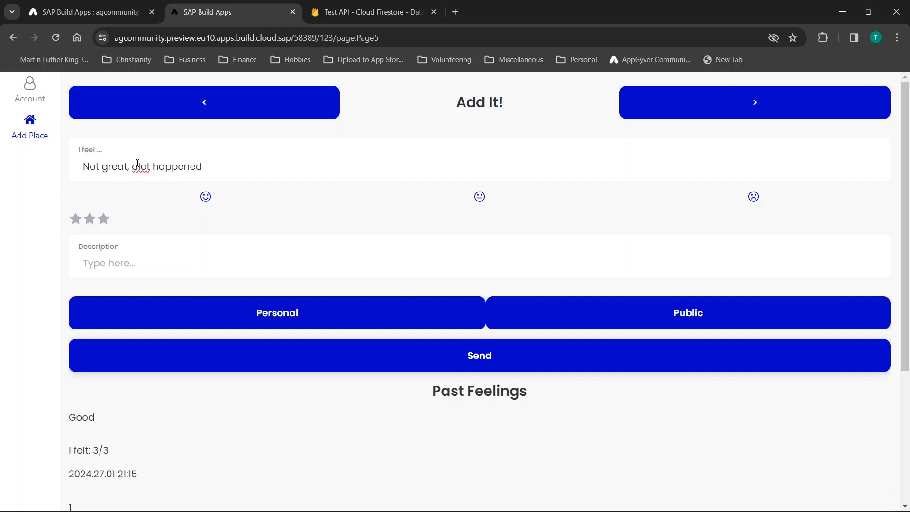
{"action": "left_click", "coordinate": [137, 165]}
{"action": "left_click", "coordinate": [479, 199]}
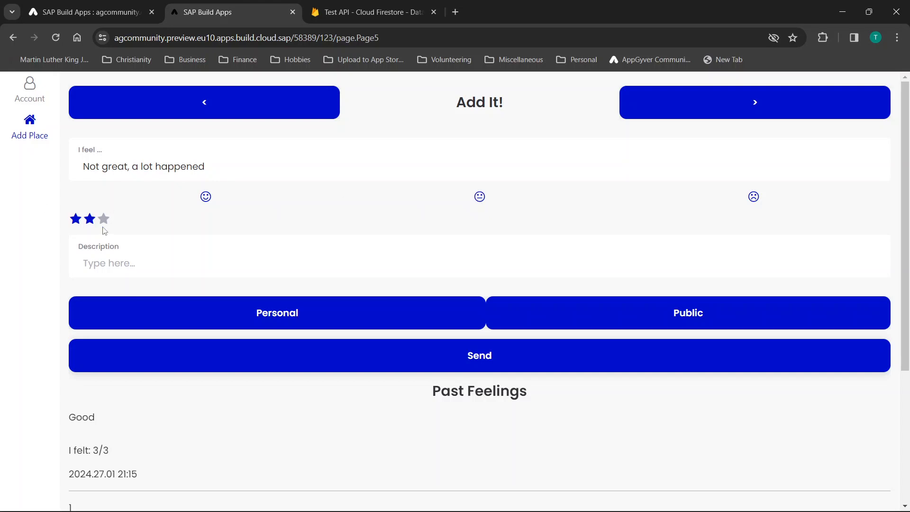
{"action": "left_click", "coordinate": [207, 198]}
{"action": "left_click", "coordinate": [753, 199]}
{"action": "left_click", "coordinate": [754, 201]}
{"action": "left_click", "coordinate": [499, 350]}
- Reload the Add It! page by leaving and re-entering it, and check the rating and time of the new Past Feelings entry
{"action": "left_click", "coordinate": [242, 104]}
{"action": "left_click", "coordinate": [716, 104]}
{"action": "scroll", "coordinate": [382, 322], "scroll_direction": "down", "scroll_amount": 1}
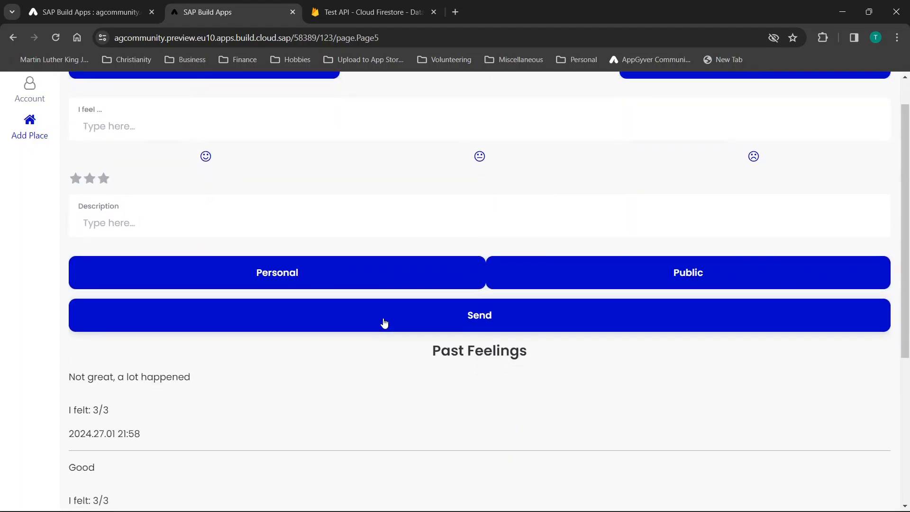
{"action": "scroll", "coordinate": [384, 323], "scroll_direction": "down", "scroll_amount": 1}
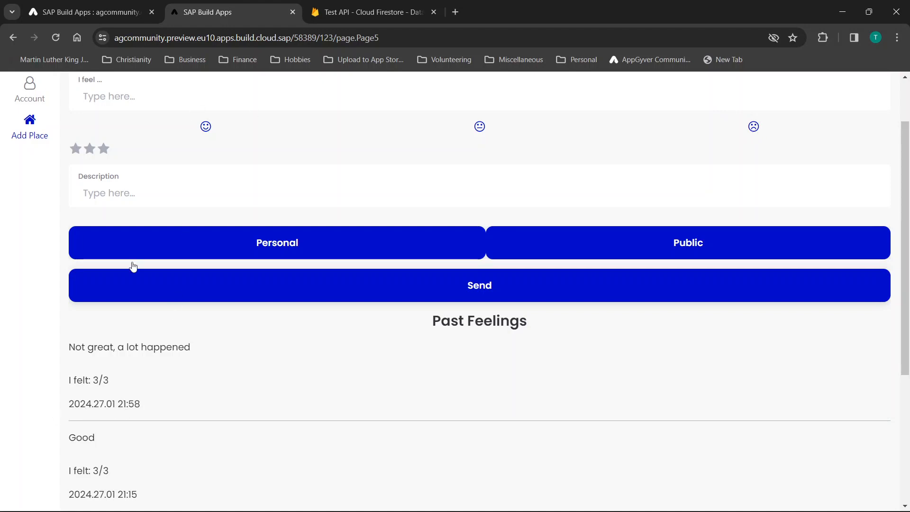
- In the SAP Build Apps editor, set the smiling face icon's tap logic to assign 3 to the feeling page variable
{"action": "left_click", "coordinate": [90, 12]}
{"action": "scroll", "coordinate": [476, 166], "scroll_direction": "up", "scroll_amount": 5}
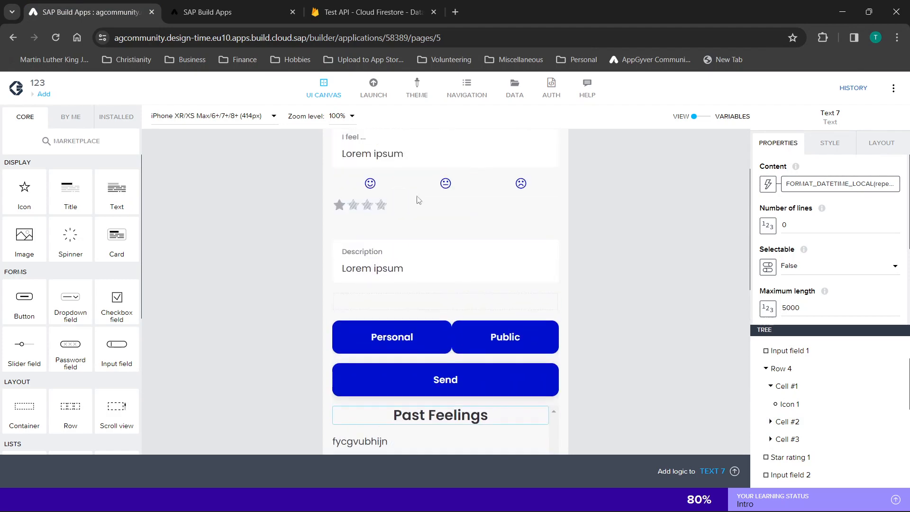
{"action": "left_click", "coordinate": [370, 184]}
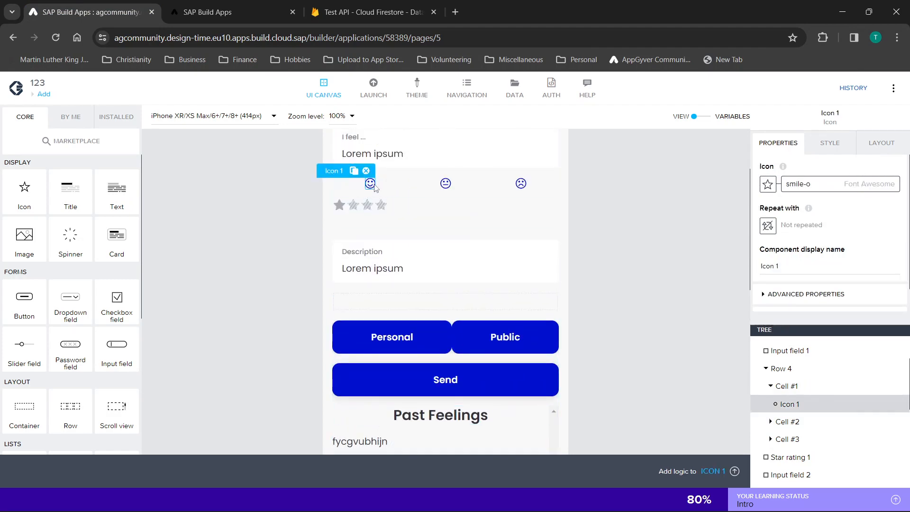
{"action": "left_click", "coordinate": [831, 143]}
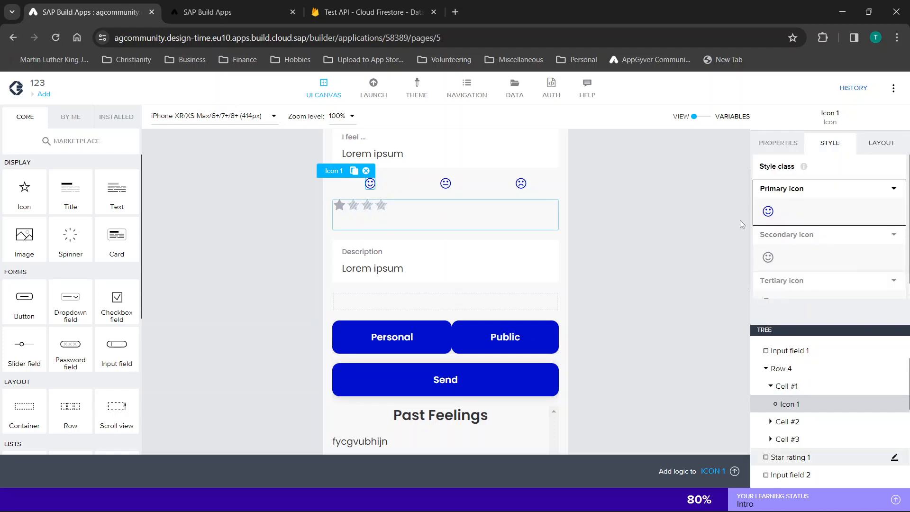
{"action": "left_click", "coordinate": [720, 470]}
{"action": "left_click", "coordinate": [354, 374]}
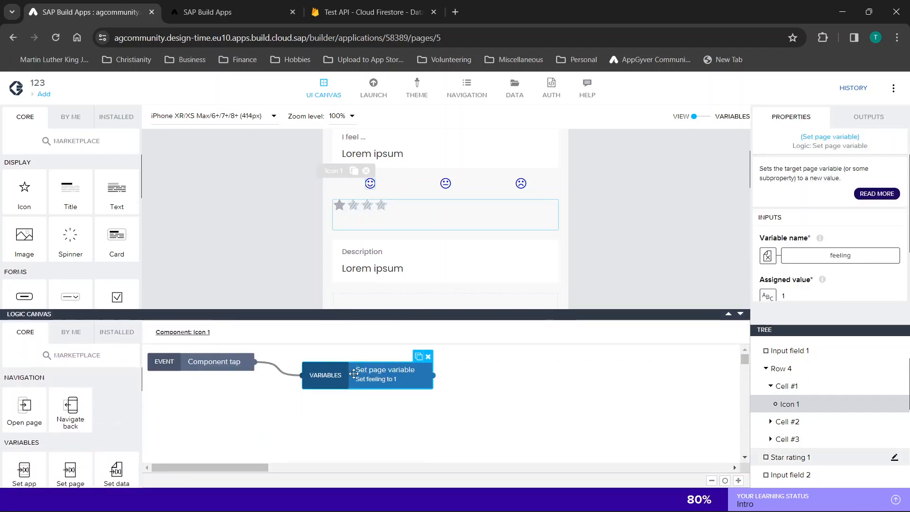
{"action": "scroll", "coordinate": [808, 283], "scroll_direction": "down", "scroll_amount": 1}
{"action": "left_click", "coordinate": [805, 279]}
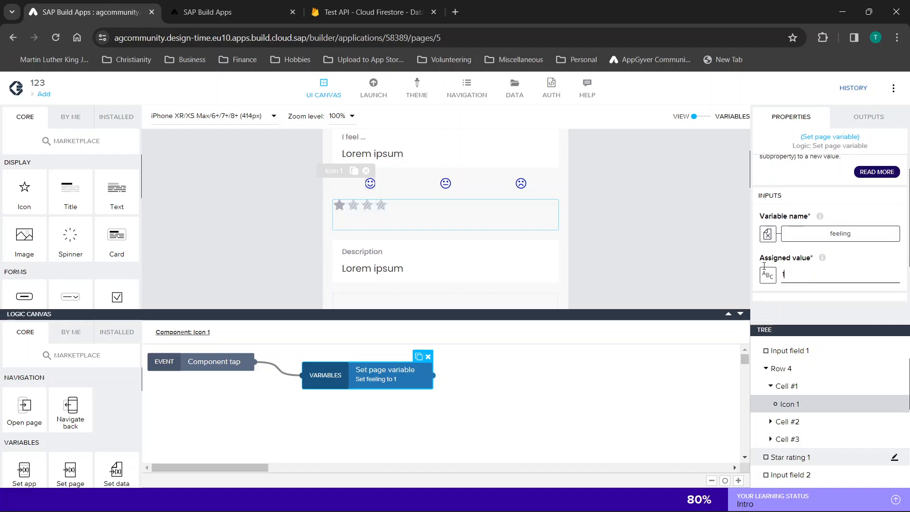
{"action": "type", "text": "3"}
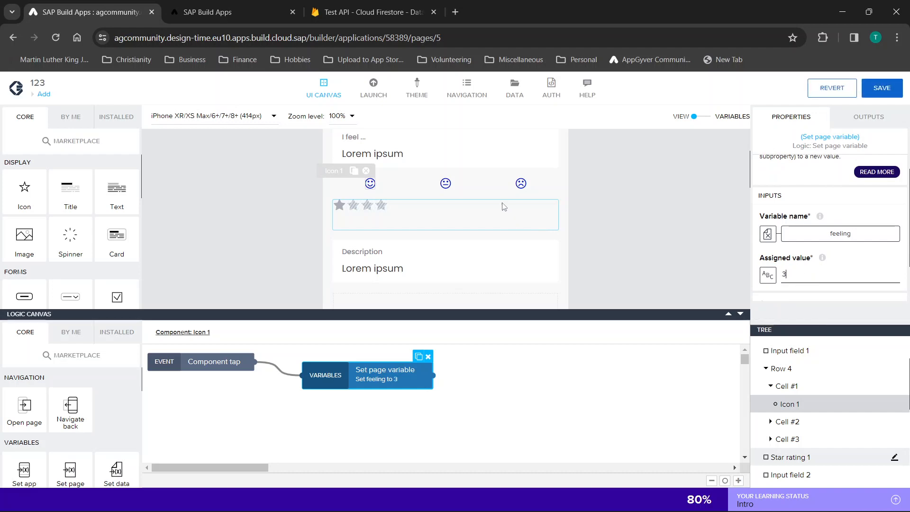
- Check the neutral face icon's logic, set the sad face icon to assign 1 to the feeling variable, and save the app
{"action": "left_click", "coordinate": [446, 183]}
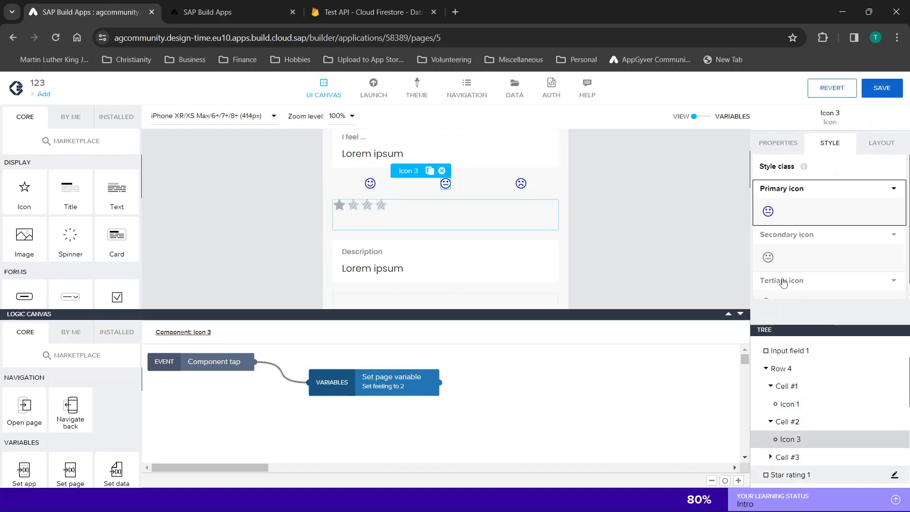
{"action": "left_click", "coordinate": [786, 142]}
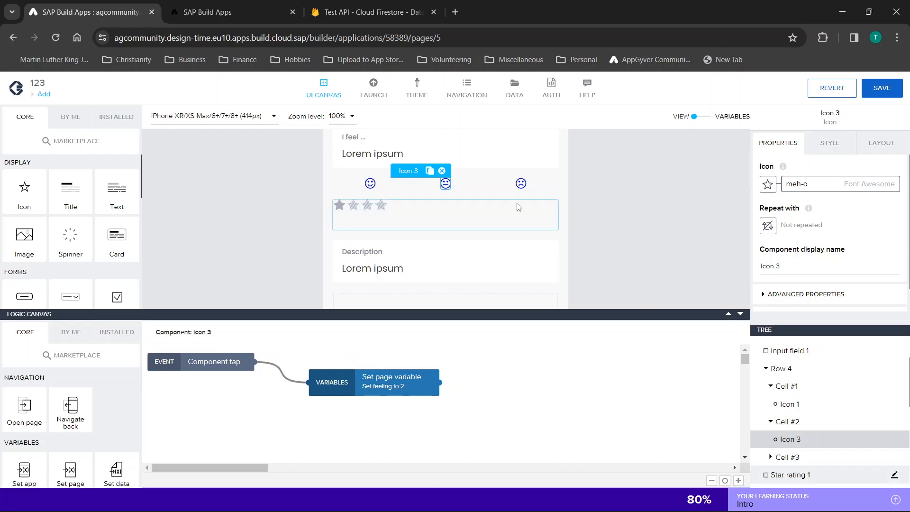
{"action": "left_click", "coordinate": [520, 184]}
{"action": "left_click", "coordinate": [370, 387]}
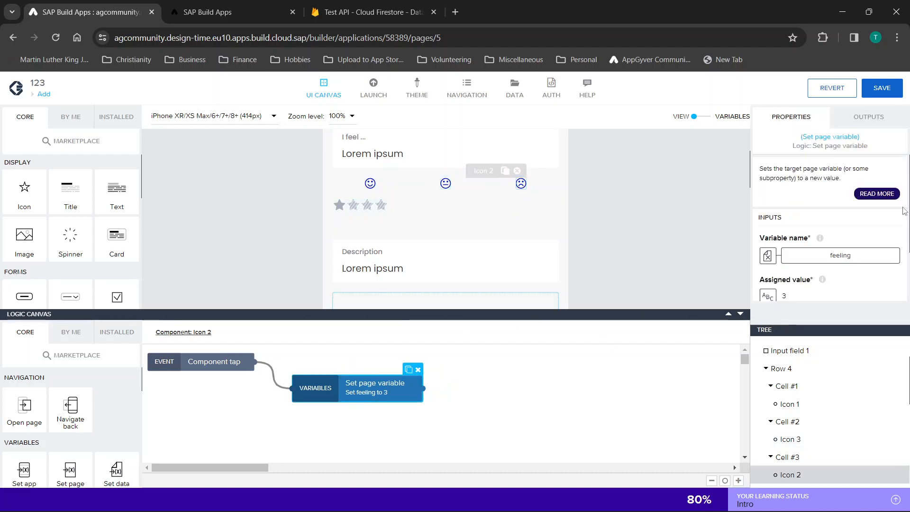
{"action": "left_click", "coordinate": [806, 295]}
{"action": "type", "text": "1"}
{"action": "left_click", "coordinate": [882, 87]}
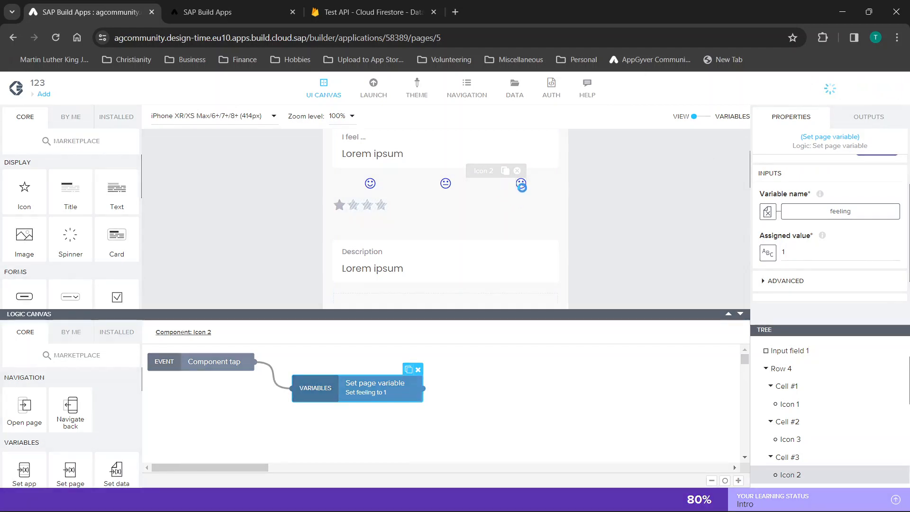
- In the app preview, submit a new feeling reading "Good" with the smiling face as its rating
{"action": "left_click", "coordinate": [221, 8]}
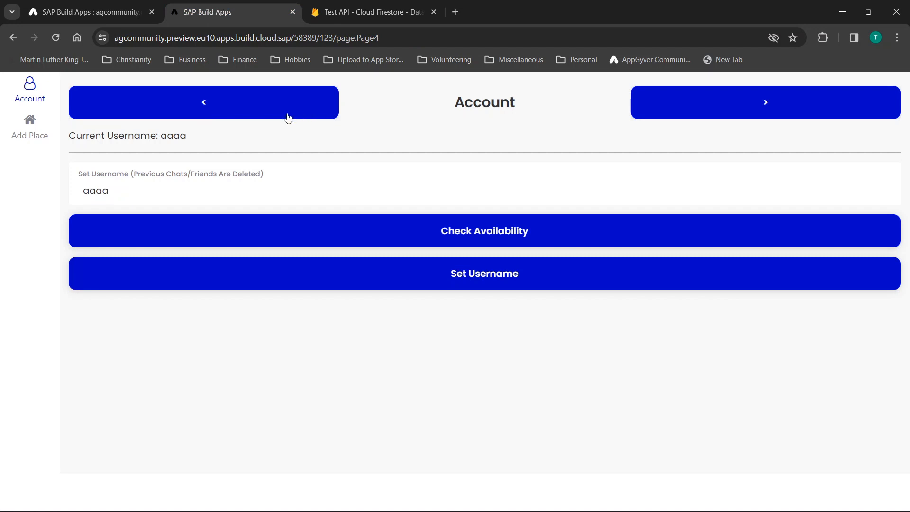
{"action": "left_click", "coordinate": [287, 117]}
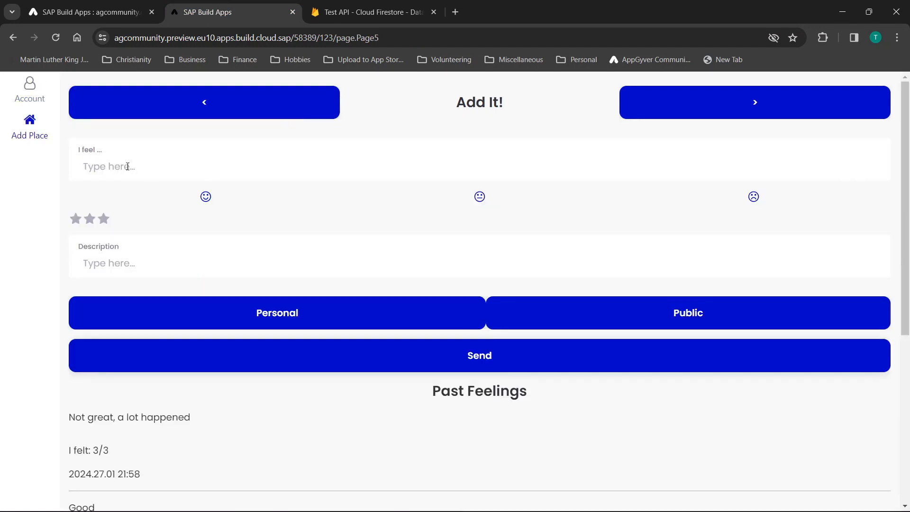
{"action": "type", "text": "Good"}
{"action": "left_click", "coordinate": [207, 201]}
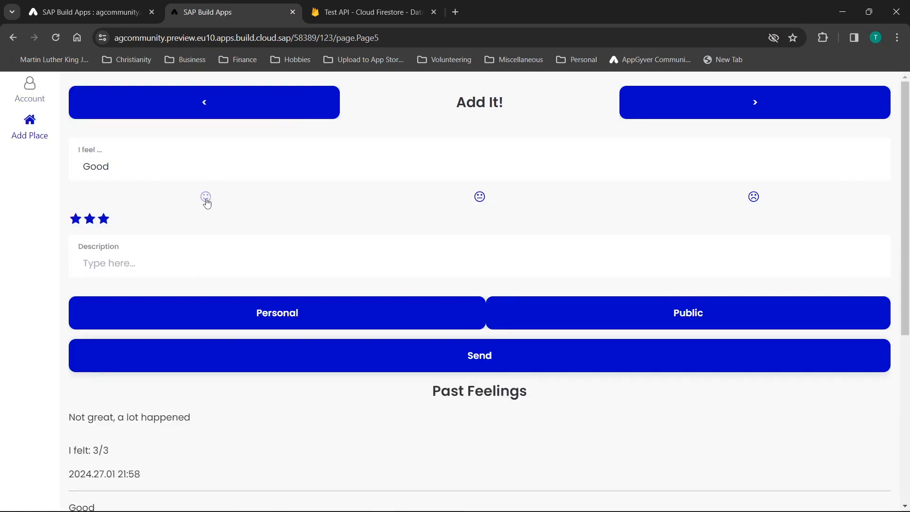
{"action": "left_click", "coordinate": [488, 369]}
- Reload the Add It! page and check where the new "Good" entry sits in Past Feelings and its rating
{"action": "left_click", "coordinate": [228, 102]}
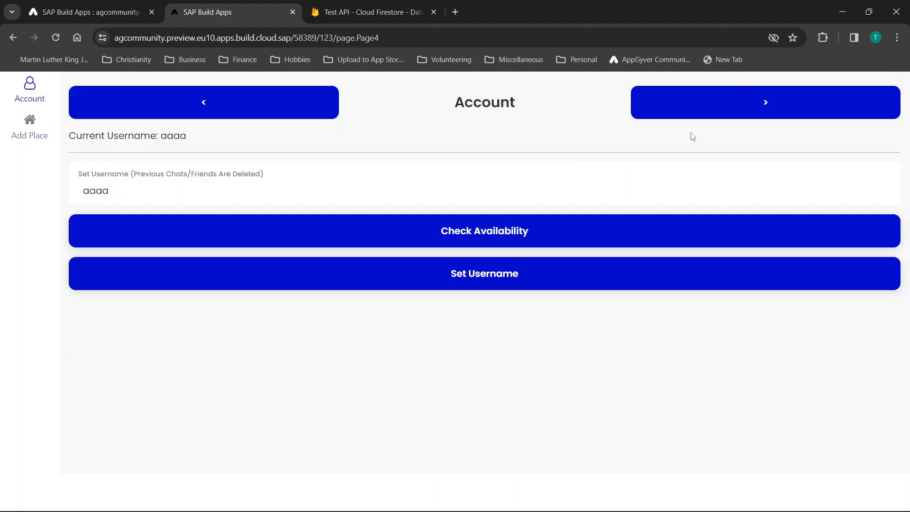
{"action": "left_click", "coordinate": [688, 115]}
{"action": "scroll", "coordinate": [254, 294], "scroll_direction": "down", "scroll_amount": 5}
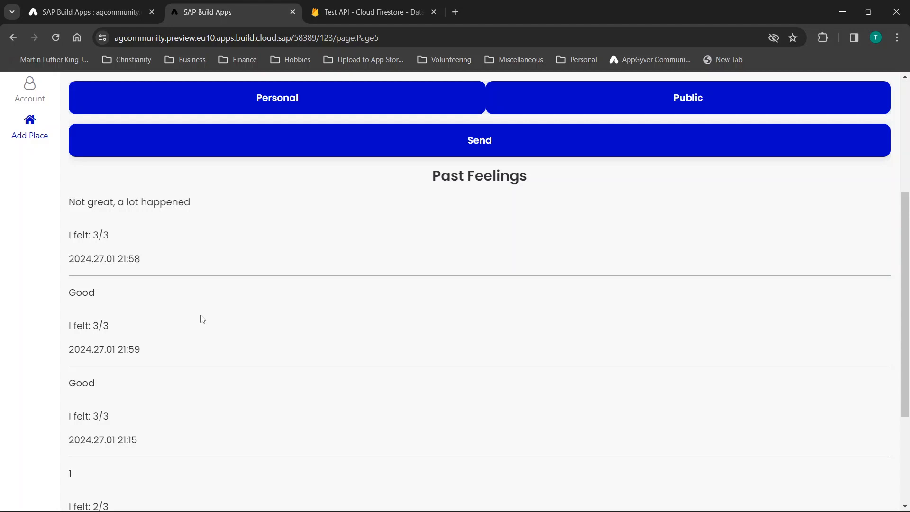
{"action": "scroll", "coordinate": [202, 318], "scroll_direction": "up", "scroll_amount": 5}
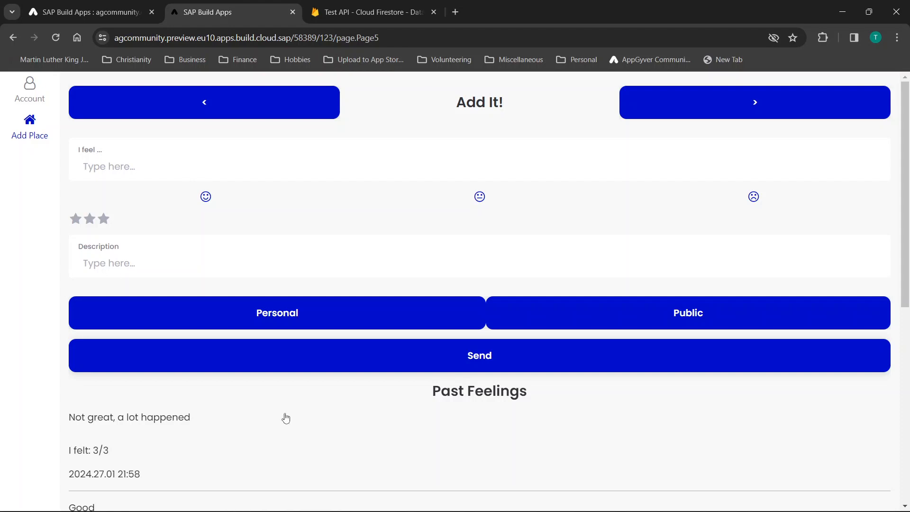
- In the SAP Build Apps editor, rename the longitude key to "Description" in the request body formula of the Send button's HTTP request
{"action": "left_click", "coordinate": [90, 12]}
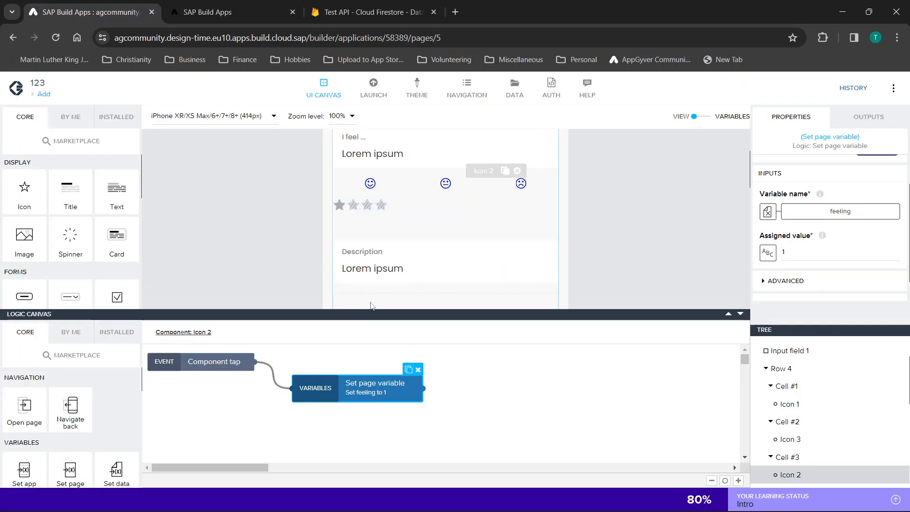
{"action": "scroll", "coordinate": [569, 252], "scroll_direction": "down", "scroll_amount": 1}
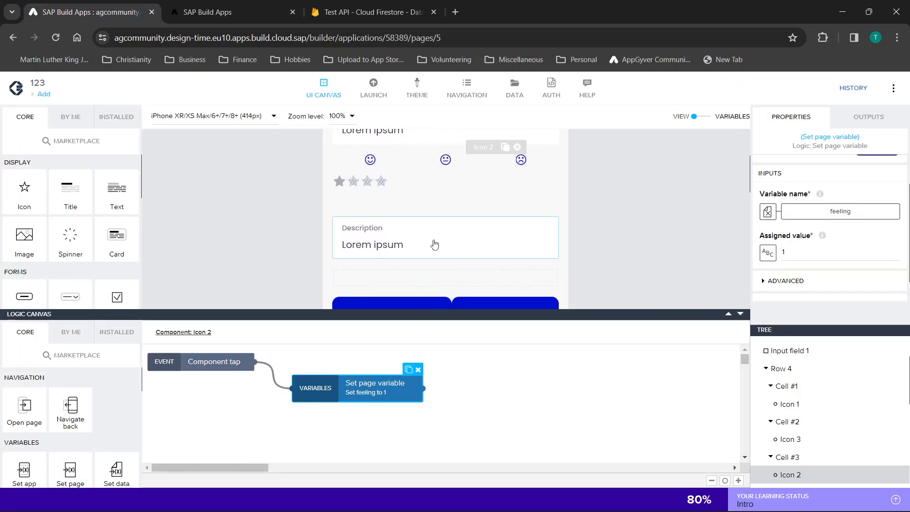
{"action": "left_click", "coordinate": [522, 235]}
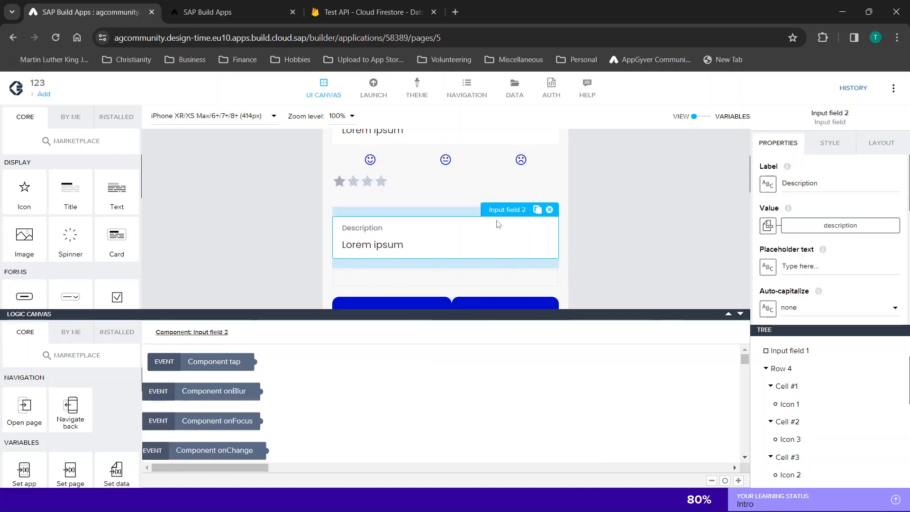
{"action": "scroll", "coordinate": [505, 224], "scroll_direction": "down", "scroll_amount": 2}
{"action": "left_click", "coordinate": [504, 233]}
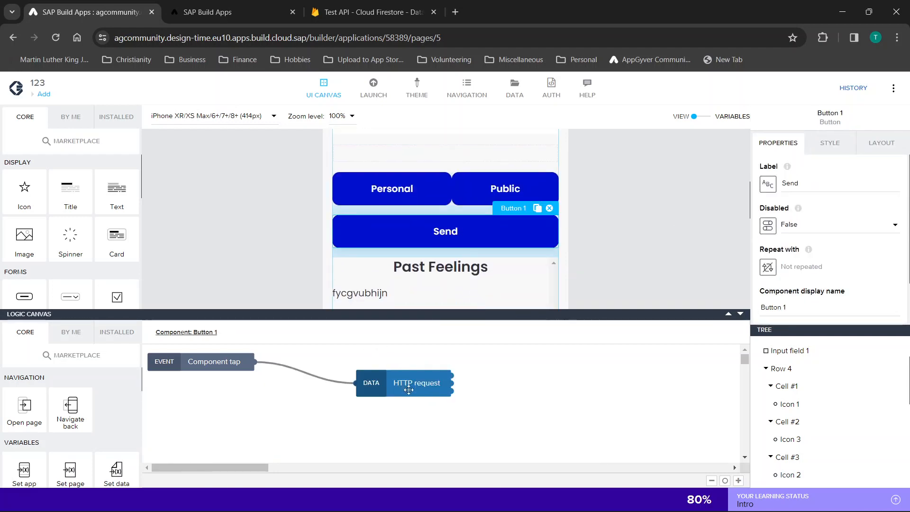
{"action": "left_click", "coordinate": [409, 386]}
{"action": "scroll", "coordinate": [829, 227], "scroll_direction": "down", "scroll_amount": 3}
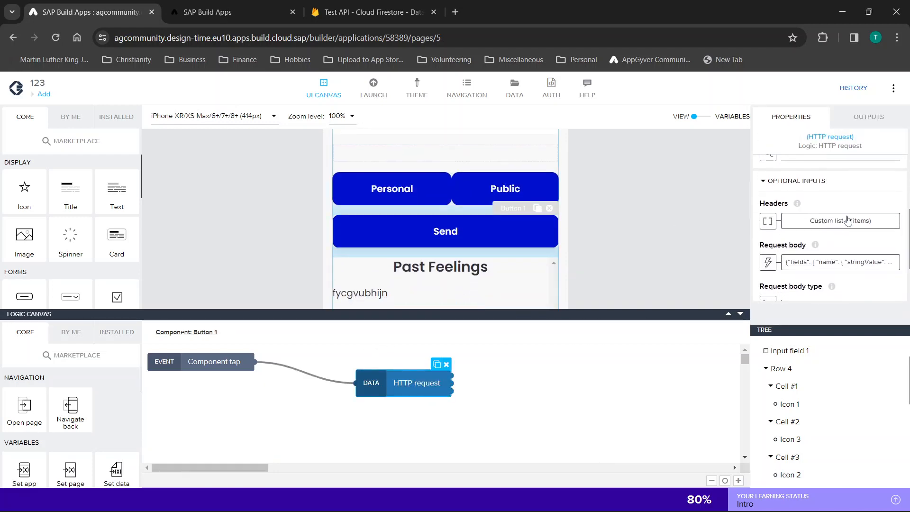
{"action": "left_click", "coordinate": [834, 262]}
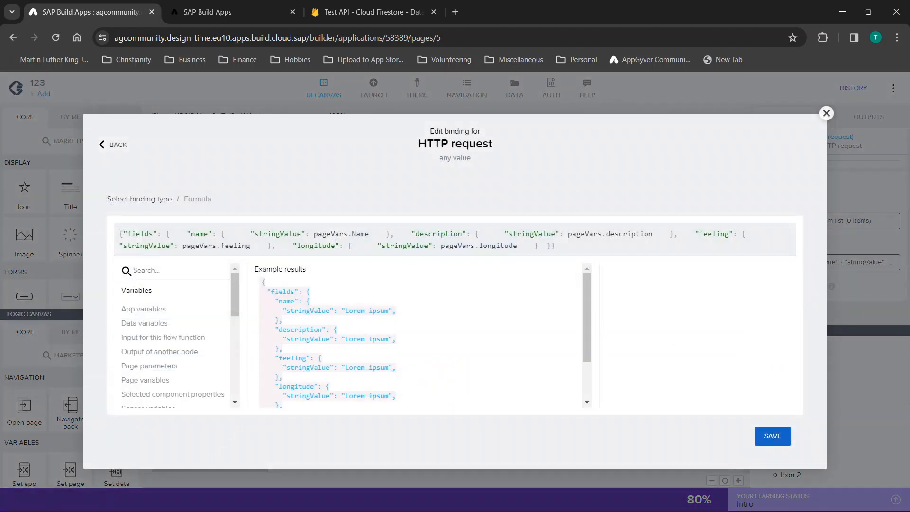
{"action": "left_click_drag", "start_coordinate": [334, 245], "coordinate": [292, 246]}
{"action": "type", "text": "Description"}
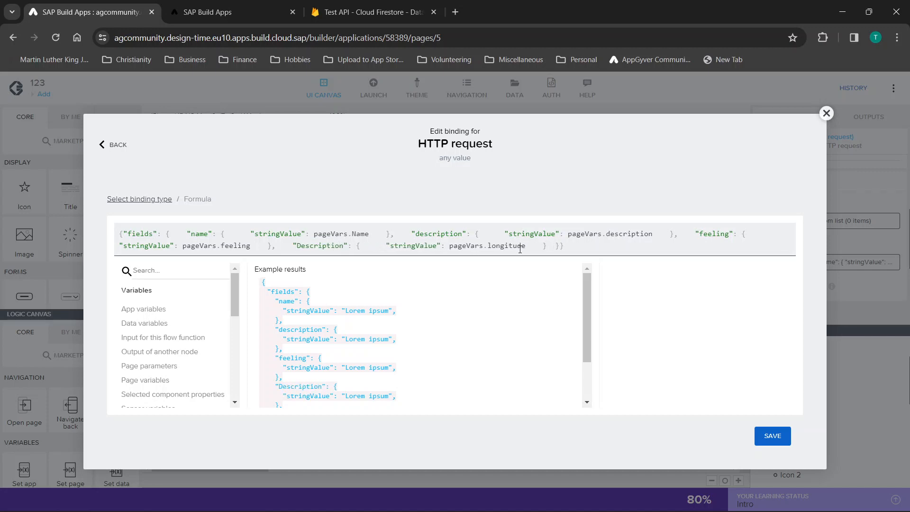
- Set the Description key's stringValue to pageVars.description in the request body formula, and save the formula and the app
{"action": "left_click", "coordinate": [524, 246]}
{"action": "key", "text": "BackSpace"}
{"action": "key", "text": "BackSpace"}
{"action": "key", "text": "BackSpace"}
{"action": "key", "text": "BackSpace"}
{"action": "key", "text": "BackSpace"}
{"action": "key", "text": "BackSpace"}
{"action": "key", "text": "BackSpace"}
{"action": "key", "text": "BackSpace"}
{"action": "key", "text": "BackSpace"}
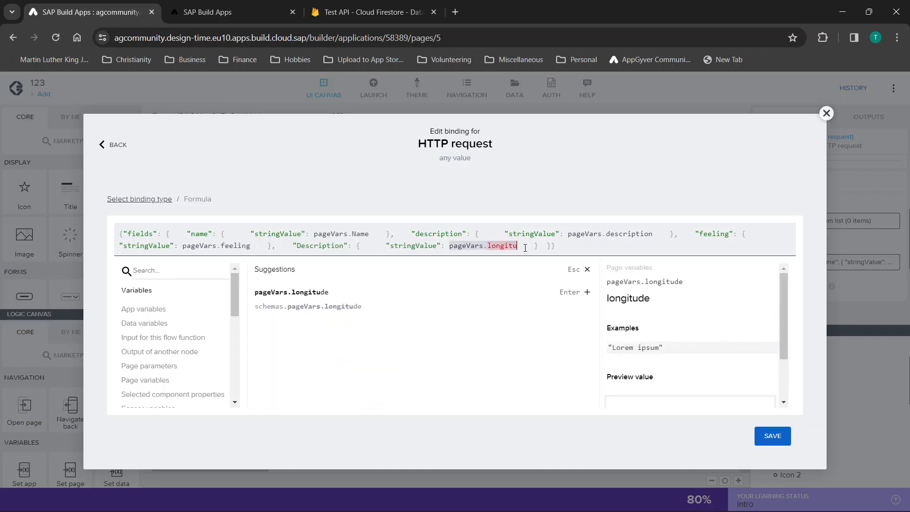
{"action": "type", "text": "des"}
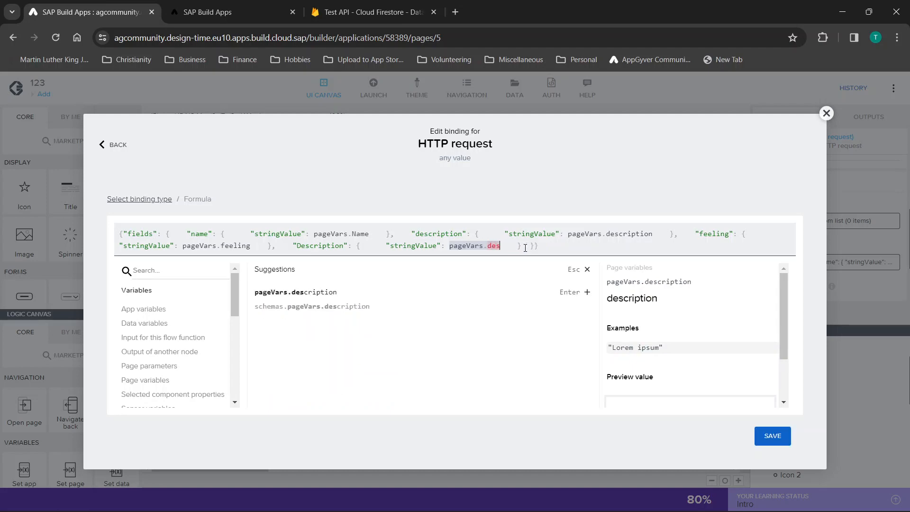
{"action": "left_click", "coordinate": [288, 293]}
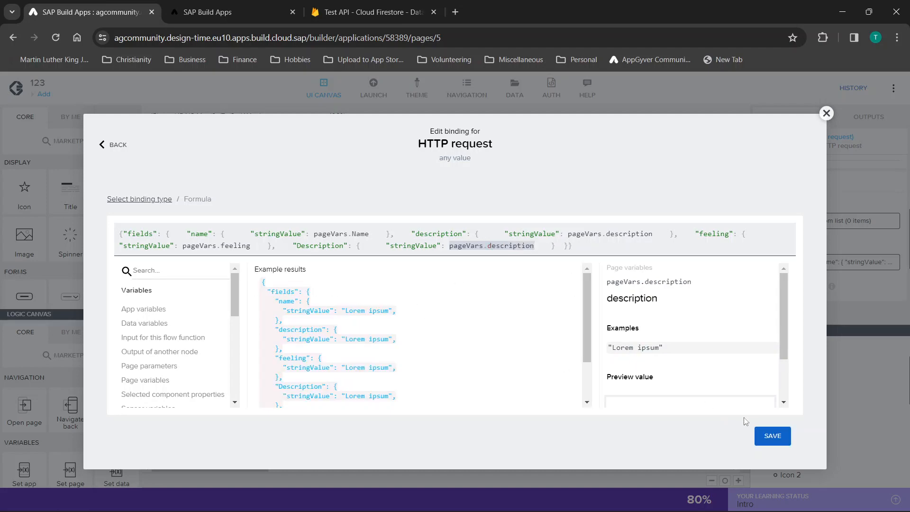
{"action": "left_click", "coordinate": [771, 435]}
{"action": "left_click", "coordinate": [877, 86]}
- Test the locations data entity's get-collection request, set its schema from the response, and save the data entity
{"action": "left_click", "coordinate": [514, 86]}
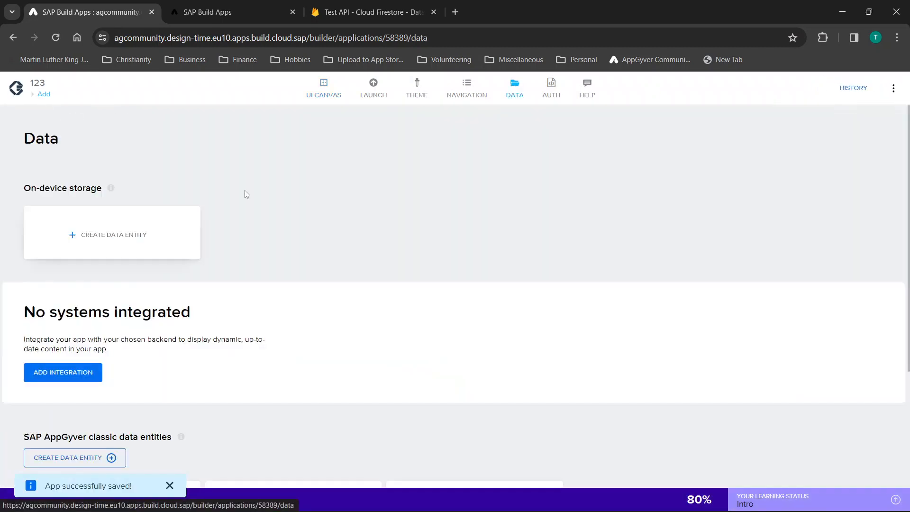
{"action": "scroll", "coordinate": [152, 332], "scroll_direction": "down", "scroll_amount": 3}
{"action": "left_click", "coordinate": [106, 360]}
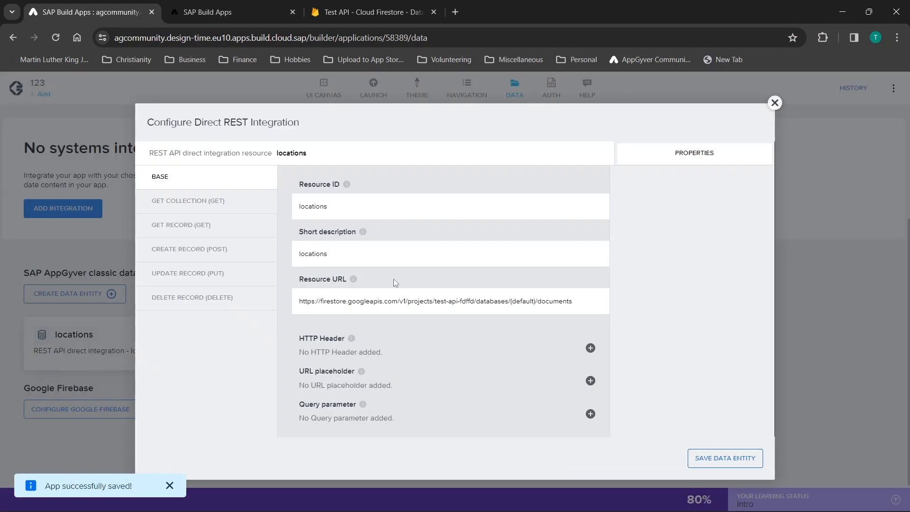
{"action": "left_click", "coordinate": [219, 206]}
{"action": "left_click", "coordinate": [375, 187]}
{"action": "left_click", "coordinate": [351, 274]}
{"action": "left_click", "coordinate": [352, 226]}
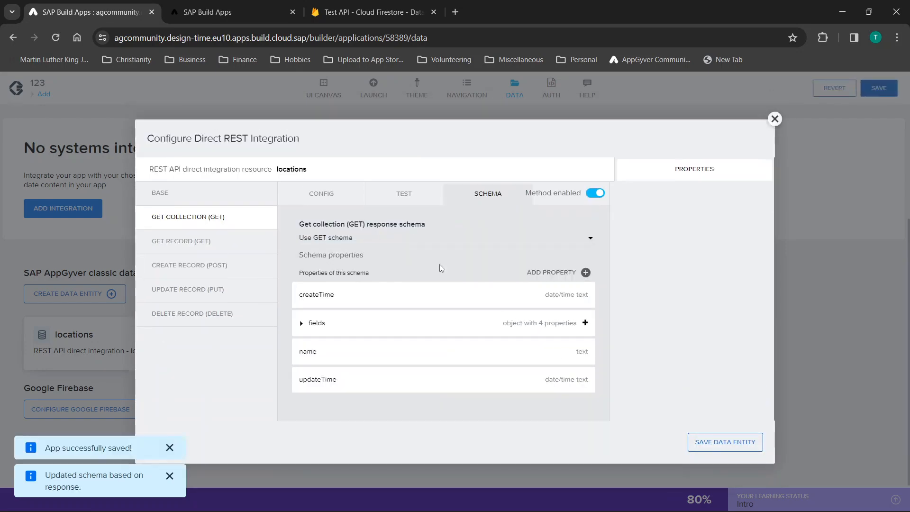
{"action": "left_click", "coordinate": [733, 444]}
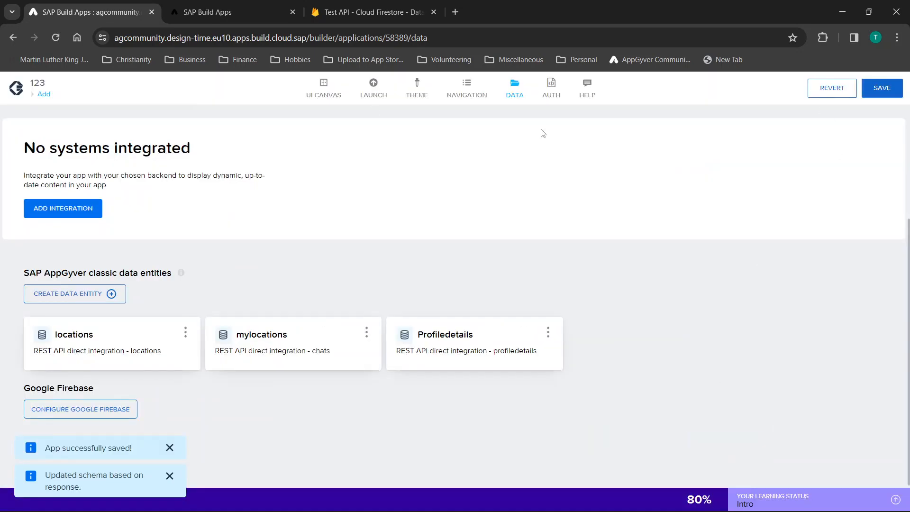
- Return to the Add page's canvas at the Past Feelings list and save the app
{"action": "left_click", "coordinate": [42, 91]}
{"action": "left_click", "coordinate": [199, 231]}
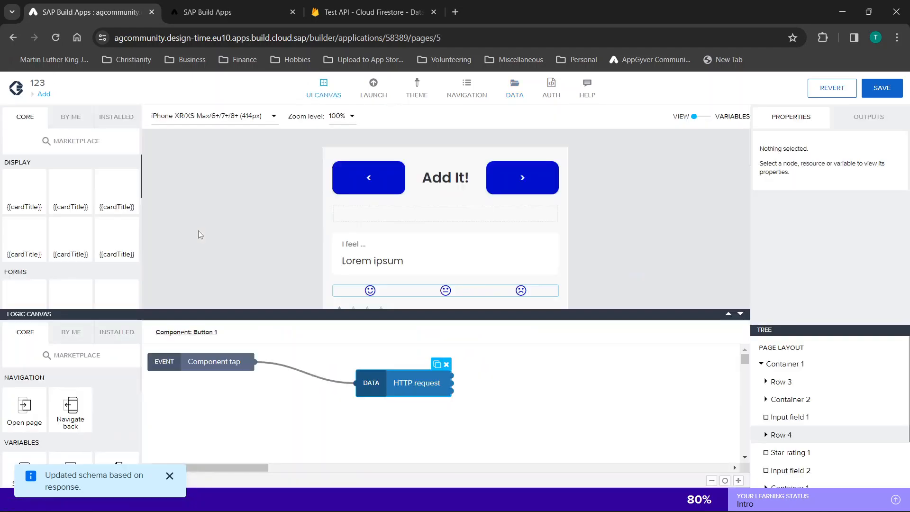
{"action": "scroll", "coordinate": [448, 219], "scroll_direction": "down", "scroll_amount": 6}
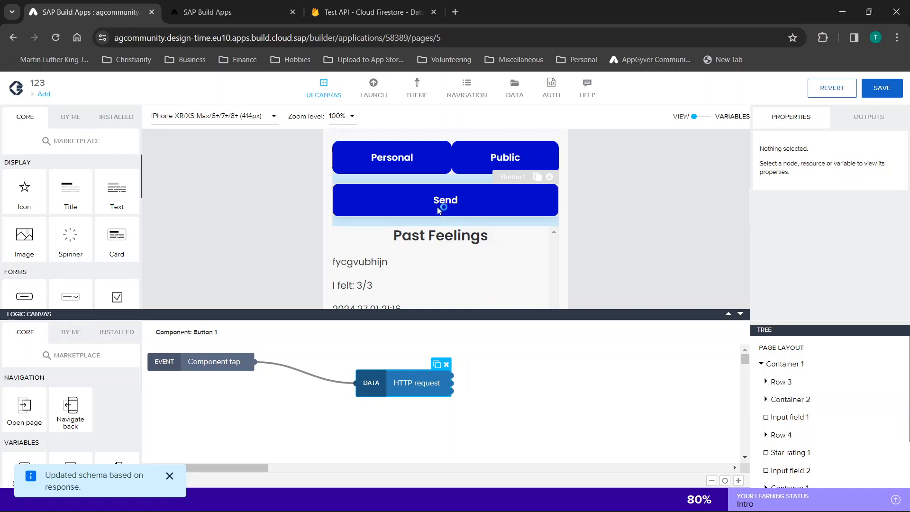
{"action": "scroll", "coordinate": [437, 207], "scroll_direction": "down", "scroll_amount": 3}
{"action": "left_click", "coordinate": [882, 87]}
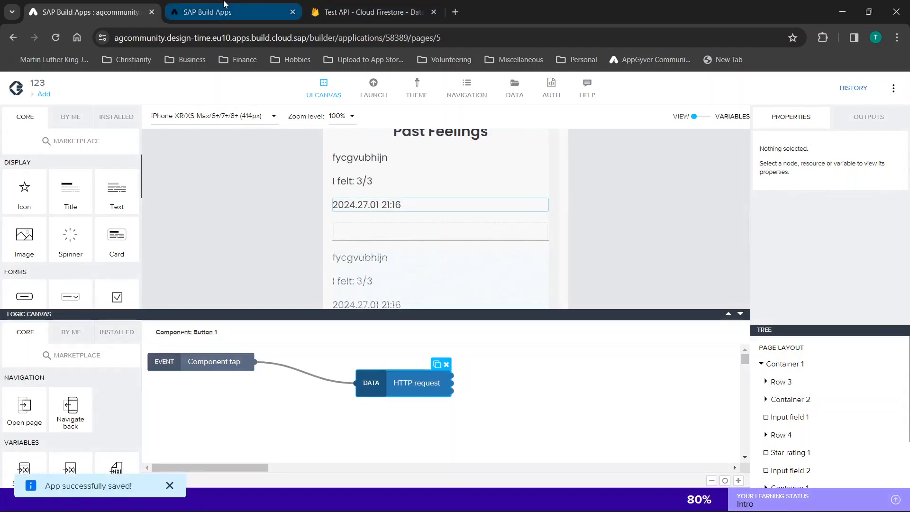
- In the app preview, fill the Add It! form with the feeling "oijpk", a two-star rating and the description "uhoijpk[p"
{"action": "left_click", "coordinate": [224, 5]}
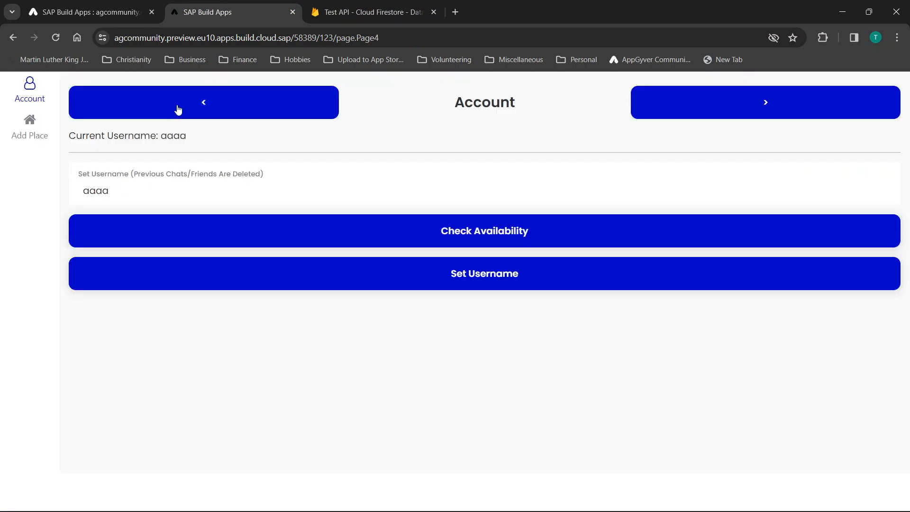
{"action": "left_click", "coordinate": [180, 111]}
{"action": "type", "text": "oijpk"}
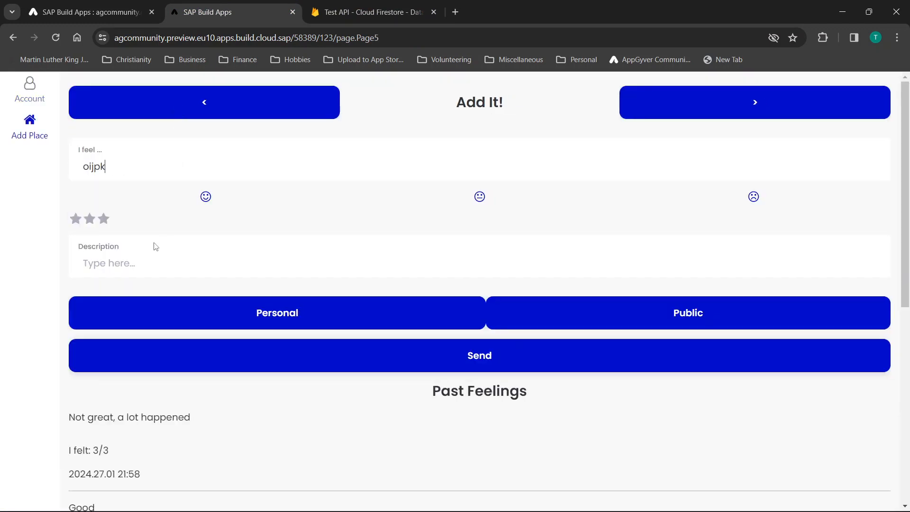
{"action": "left_click", "coordinate": [90, 219]}
{"action": "type", "text": "uhoijpk[p"}
- Back in the editor, delete the star rating component from the Add page and save the app
{"action": "left_click", "coordinate": [109, 6]}
{"action": "scroll", "coordinate": [386, 196], "scroll_direction": "up", "scroll_amount": 5}
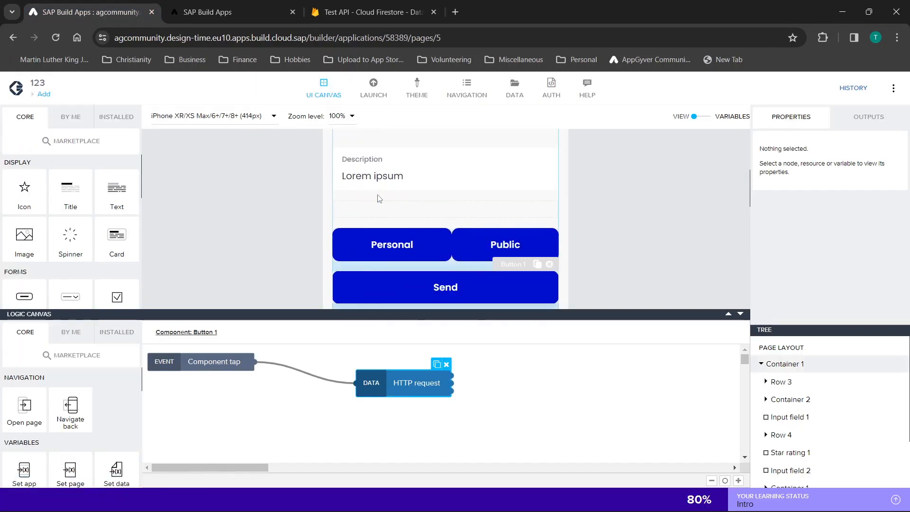
{"action": "scroll", "coordinate": [386, 197], "scroll_direction": "up", "scroll_amount": 1}
{"action": "left_click", "coordinate": [389, 211]}
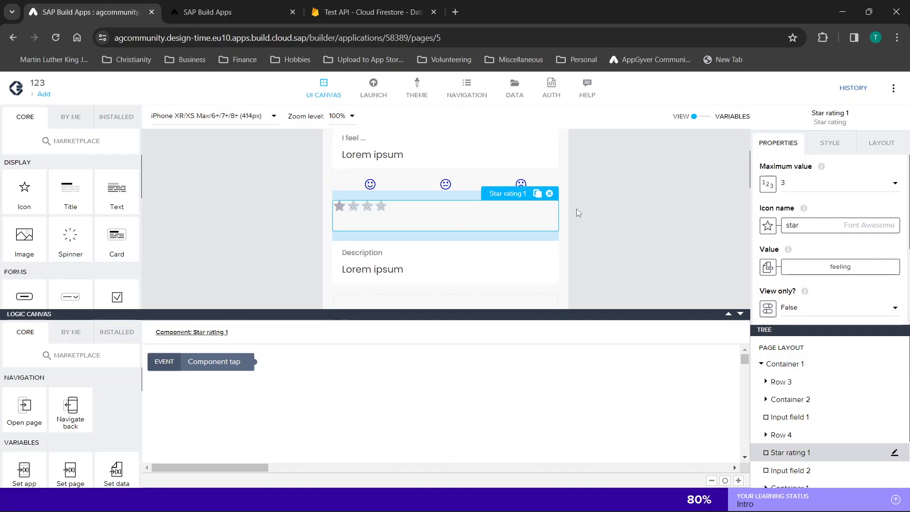
{"action": "left_click", "coordinate": [547, 198]}
{"action": "scroll", "coordinate": [547, 200], "scroll_direction": "down", "scroll_amount": 1}
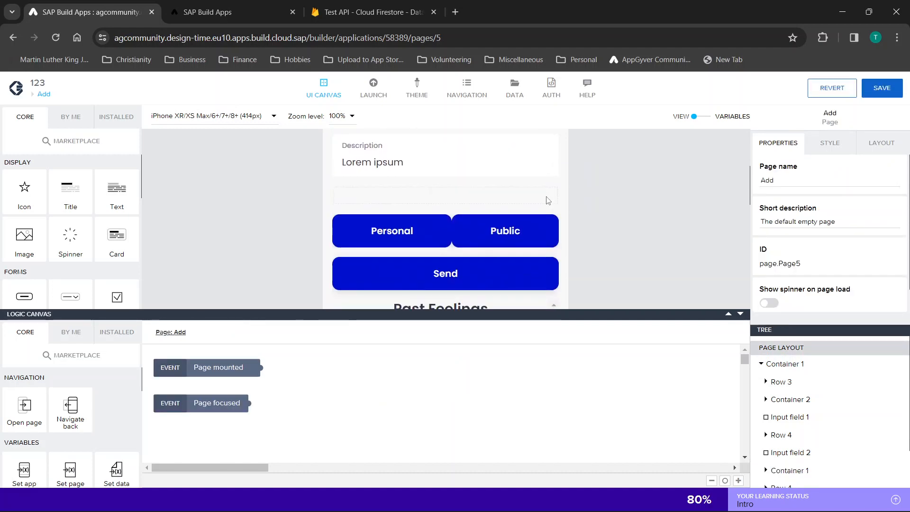
{"action": "left_click", "coordinate": [881, 91]}
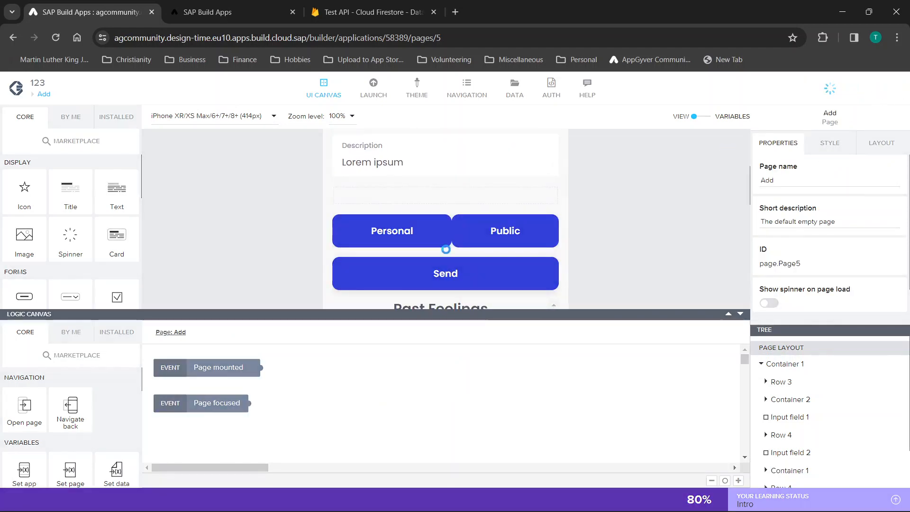
- Add a text component below the creation time in the repeated Past Feelings entry
{"action": "scroll", "coordinate": [468, 234], "scroll_direction": "down", "scroll_amount": 4}
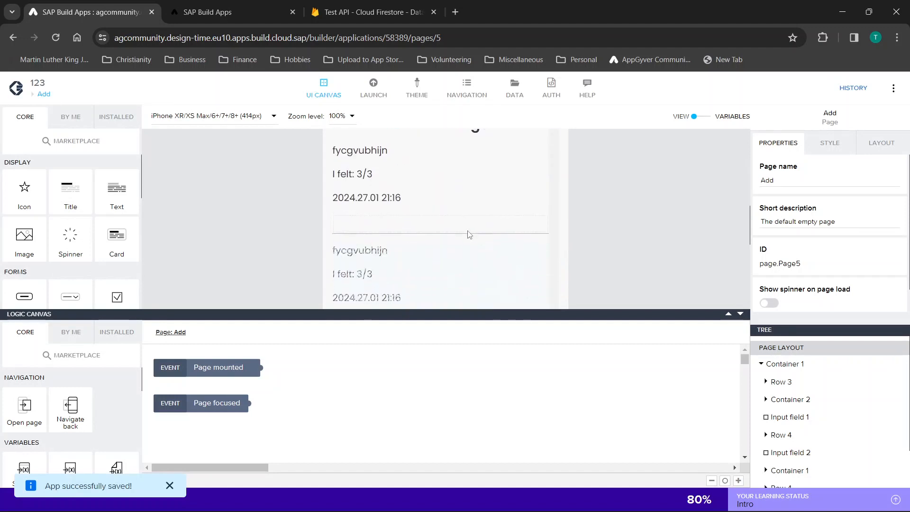
{"action": "left_click_drag", "start_coordinate": [112, 190], "coordinate": [359, 205]}
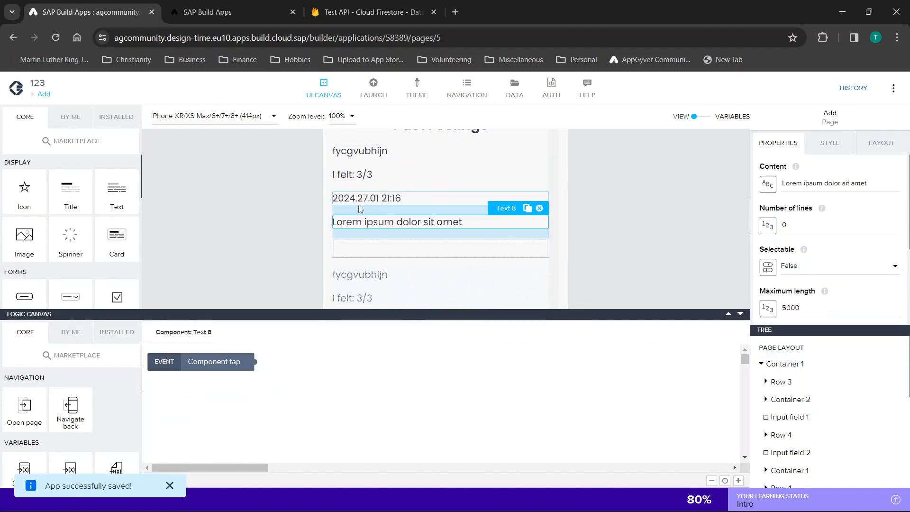
{"action": "left_click", "coordinate": [774, 184]}
{"action": "left_click", "coordinate": [599, 269]}
{"action": "left_click", "coordinate": [465, 295]}
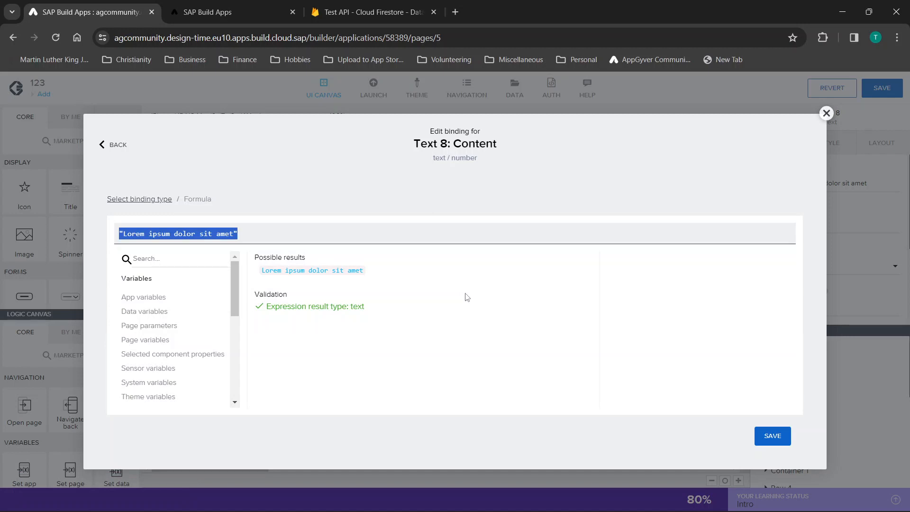
{"action": "type", "text": "epea"}
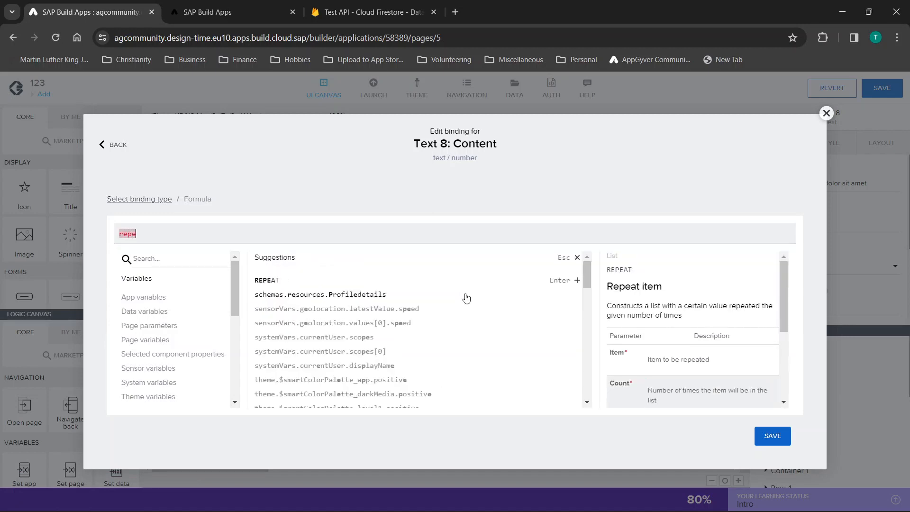
{"action": "scroll", "coordinate": [455, 294], "scroll_direction": "down", "scroll_amount": 1}
{"action": "type", "text": "ted"}
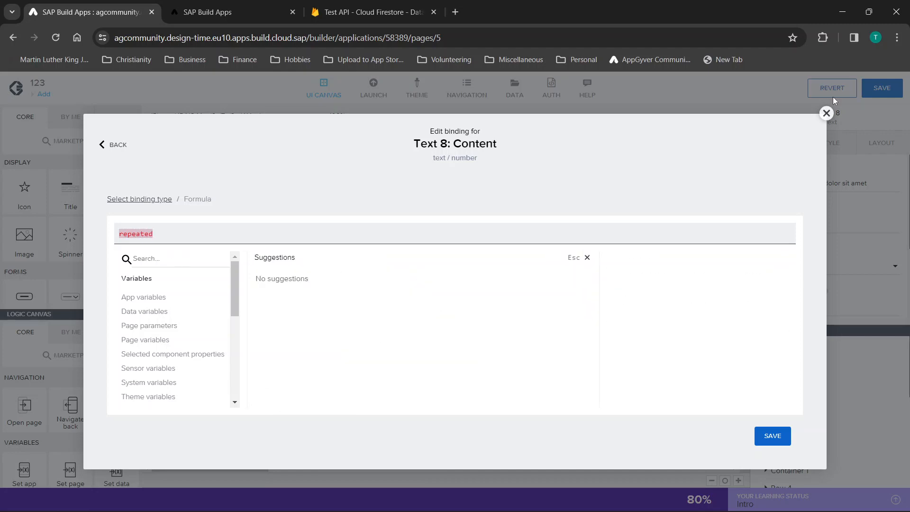
{"action": "left_click", "coordinate": [826, 113]}
{"action": "left_click", "coordinate": [876, 94]}
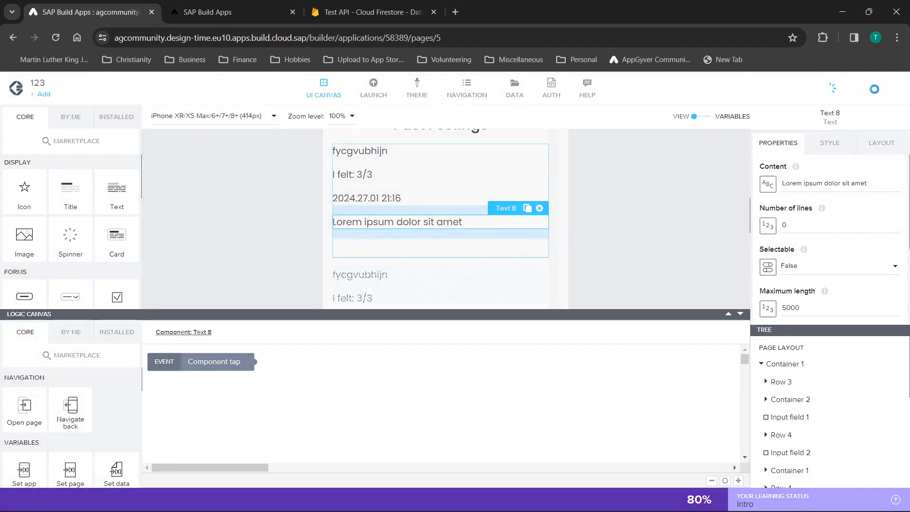
{"action": "left_click", "coordinate": [768, 185]}
{"action": "left_click", "coordinate": [553, 266]}
{"action": "type", "text": "re"}
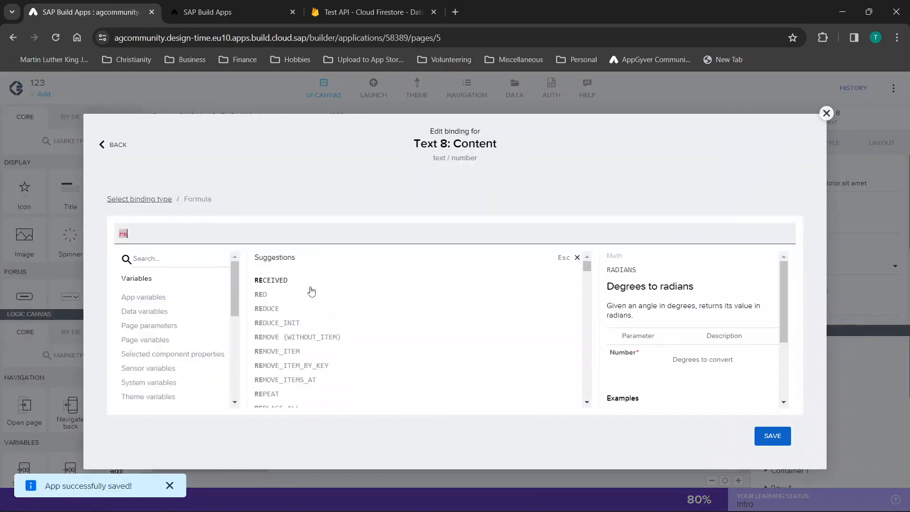
{"action": "type", "text": "peated"}
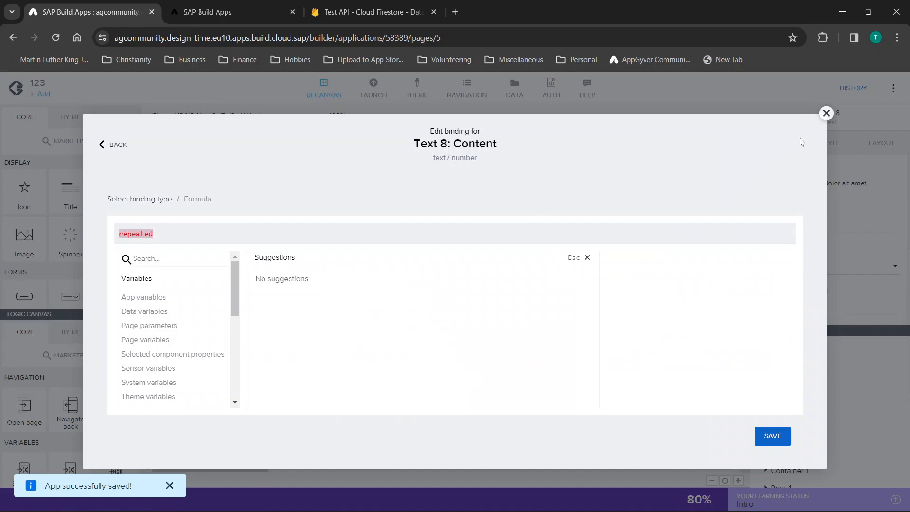
{"action": "left_click", "coordinate": [826, 113]}
- Copy the expression repeated.current.fields.feeling.stringValue from the content formula of the "I felt" text, leaving that formula unchanged
{"action": "left_click", "coordinate": [377, 174]}
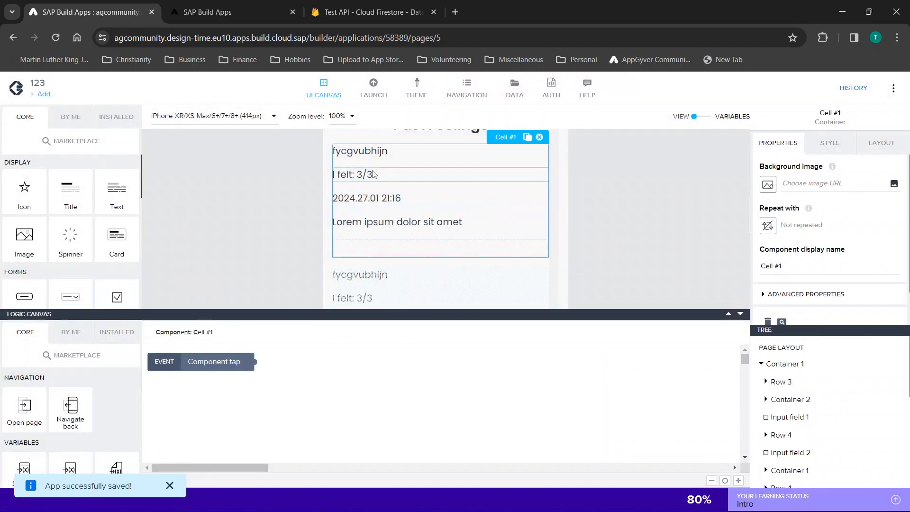
{"action": "left_click", "coordinate": [377, 174]}
{"action": "left_click", "coordinate": [858, 183]}
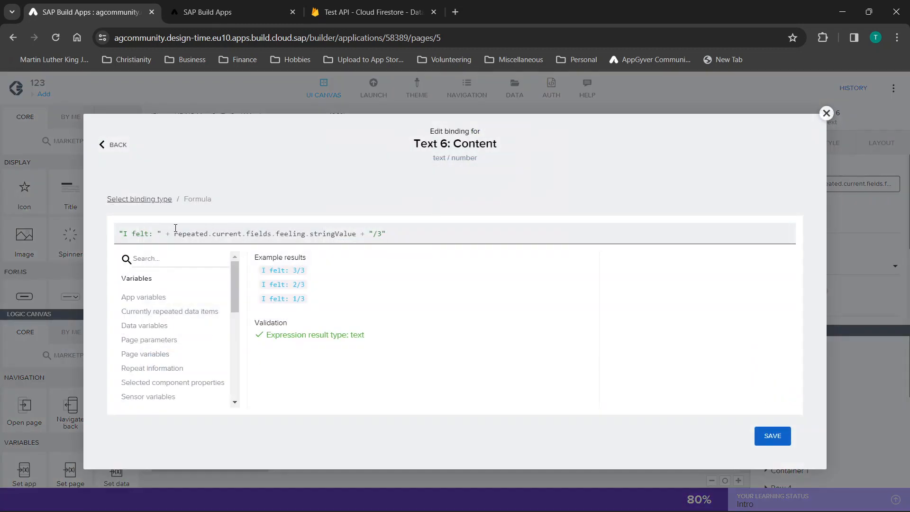
{"action": "left_click_drag", "start_coordinate": [174, 233], "coordinate": [358, 239]}
{"action": "key", "text": "ctrl+c"}
{"action": "left_click", "coordinate": [827, 112]}
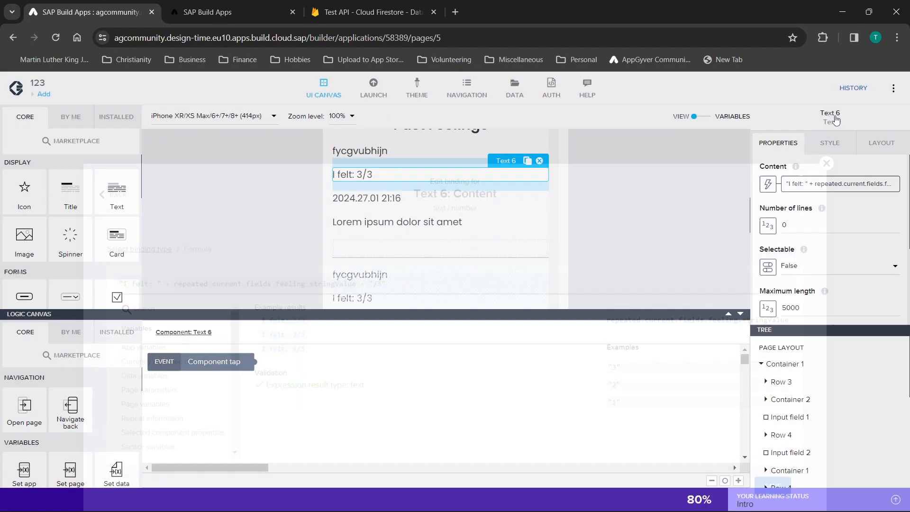
- Bind the content of the "Lorem ipsum dolor sit amet" text to the formula repeated.current.fields.description.stringValue, adapting the copied expression
{"action": "left_click", "coordinate": [350, 222]}
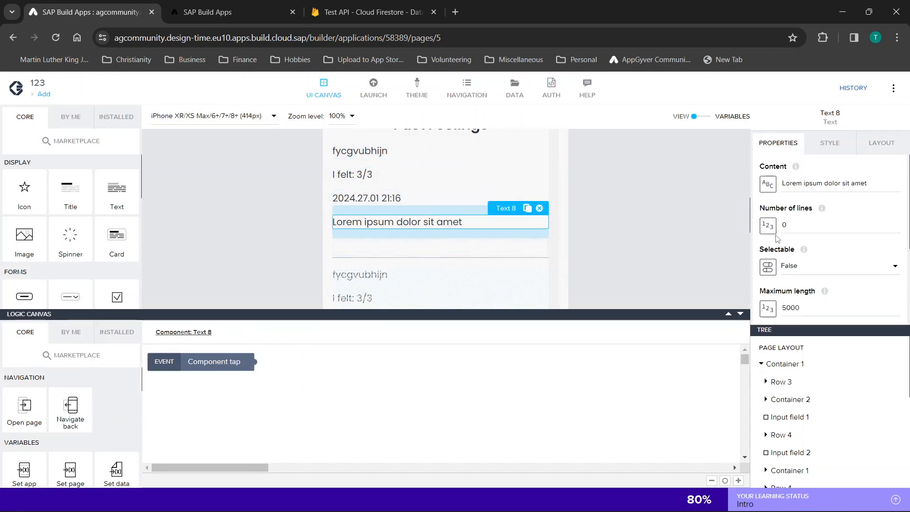
{"action": "left_click", "coordinate": [768, 183]}
{"action": "left_click", "coordinate": [553, 276]}
{"action": "left_click", "coordinate": [362, 293]}
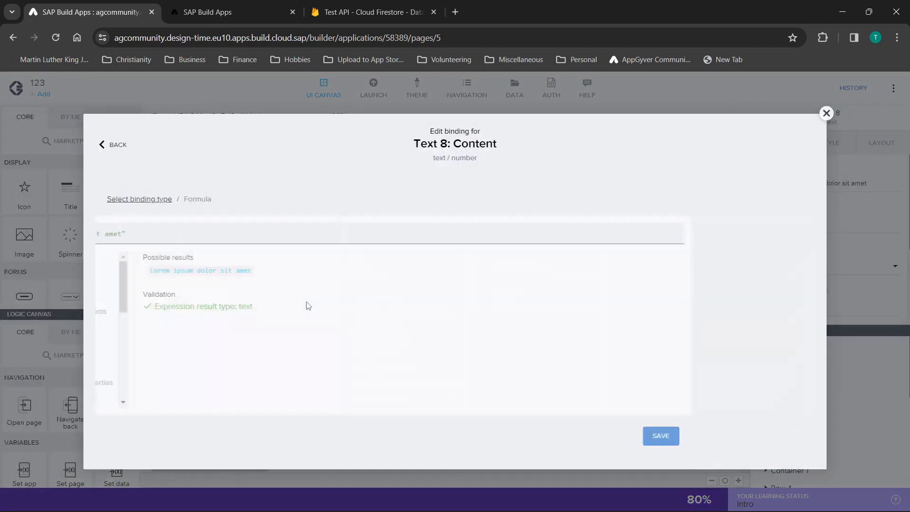
{"action": "key", "text": "ctrl+v"}
{"action": "key", "text": "BackSpace"}
{"action": "key", "text": "BackSpace"}
{"action": "key", "text": "BackSpace"}
{"action": "key", "text": "BackSpace"}
{"action": "key", "text": "BackSpace"}
{"action": "key", "text": "BackSpace"}
{"action": "key", "text": "BackSpace"}
{"action": "key", "text": "BackSpace"}
{"action": "key", "text": "BackSpace"}
{"action": "key", "text": "BackSpace"}
{"action": "key", "text": "BackSpace"}
{"action": "key", "text": "BackSpace"}
{"action": "key", "text": "BackSpace"}
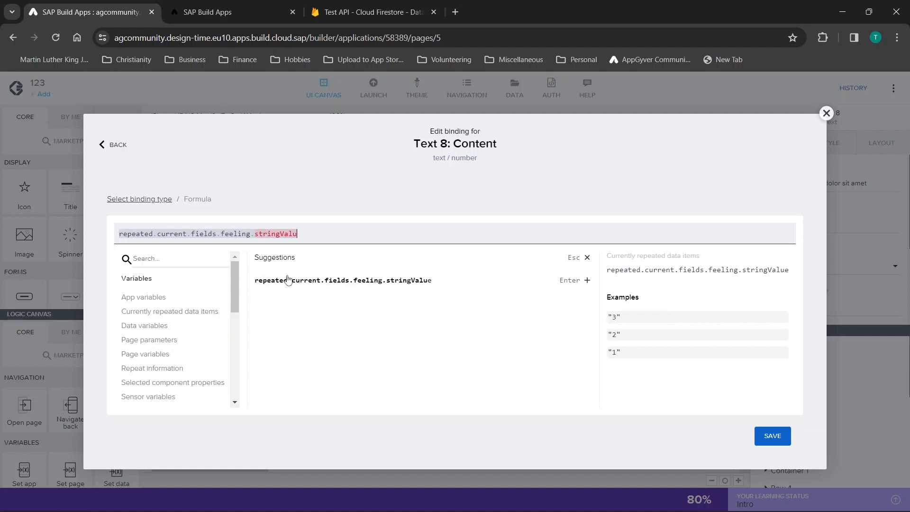
{"action": "key", "text": "BackSpace"}
{"action": "key", "text": "BackSpace"}
{"action": "key", "text": "BackSpace"}
{"action": "key", "text": "BackSpace"}
{"action": "key", "text": "BackSpace"}
{"action": "key", "text": "BackSpace"}
{"action": "key", "text": "BackSpace"}
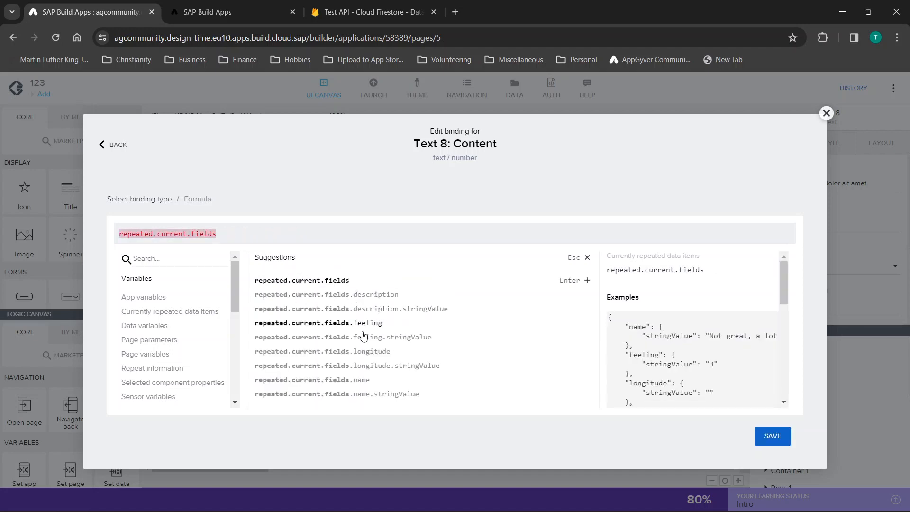
{"action": "left_click", "coordinate": [392, 313]}
{"action": "left_click", "coordinate": [776, 433]}
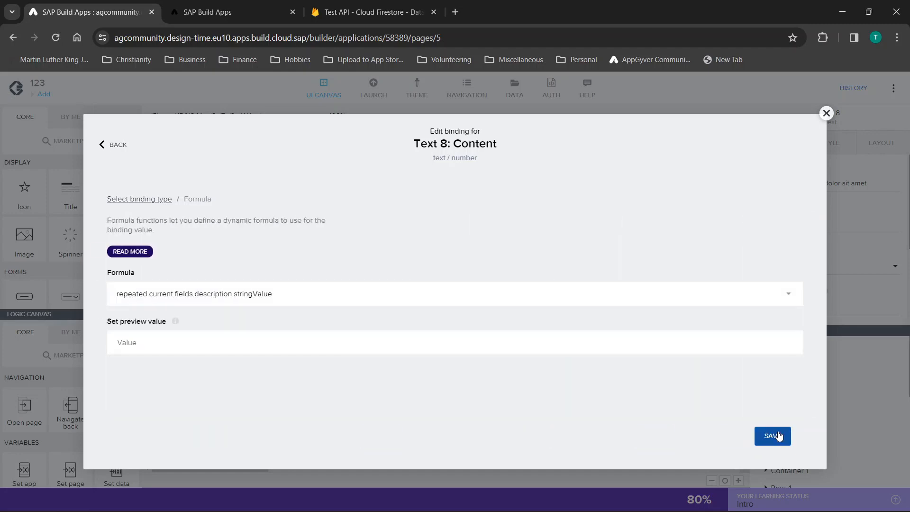
{"action": "left_click", "coordinate": [777, 434]}
- In the app preview, send a new entry from the Add It! form with the feeling "Like it worked" and the description "Test!"
{"action": "left_click", "coordinate": [228, 4]}
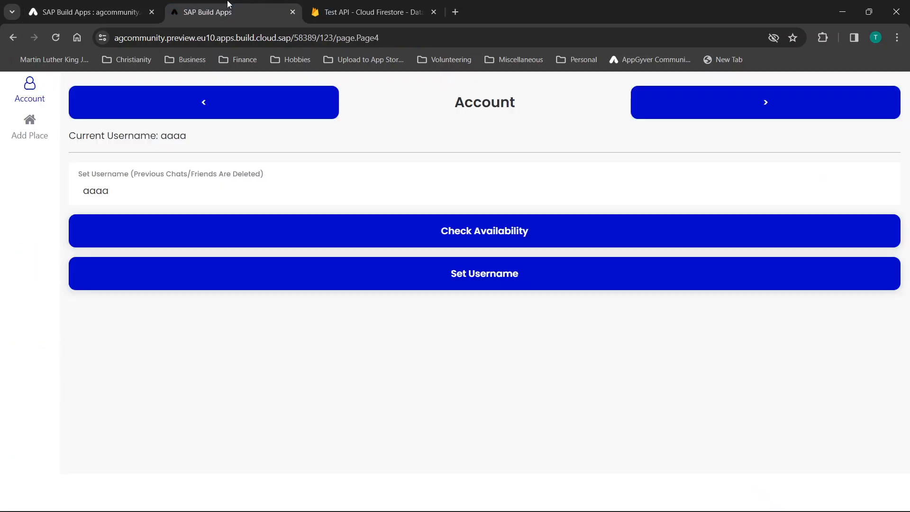
{"action": "left_click", "coordinate": [246, 115]}
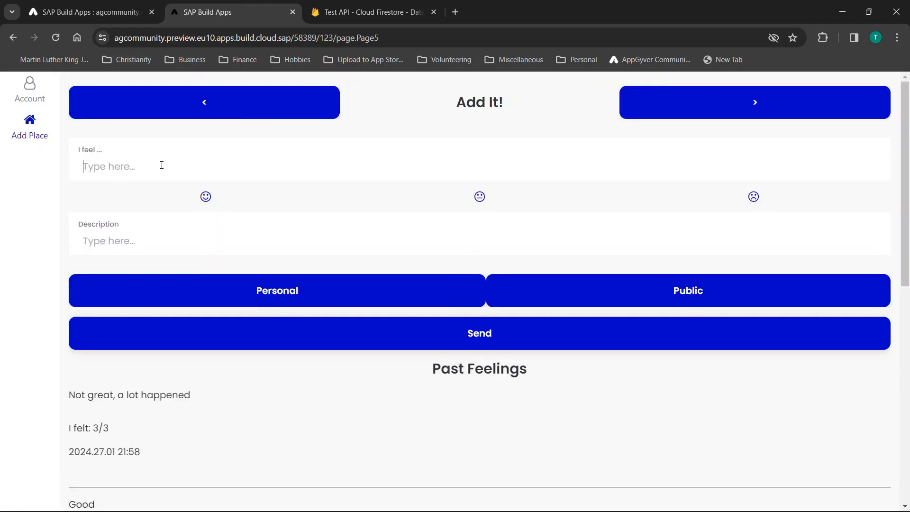
{"action": "left_click", "coordinate": [162, 165]}
{"action": "type", "text": "Like it worked"}
{"action": "left_click", "coordinate": [159, 241]}
{"action": "type", "text": "Test!"}
{"action": "left_click", "coordinate": [364, 341]}
- Switch between the Account and Add It! pages and examine the rating, creation time and description of the Past Feelings entries
{"action": "left_click", "coordinate": [276, 110]}
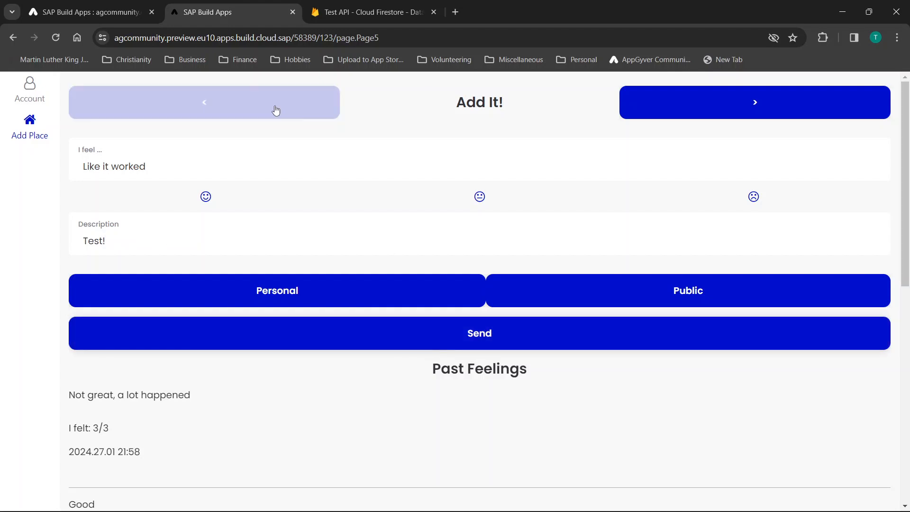
{"action": "left_click", "coordinate": [703, 113]}
{"action": "scroll", "coordinate": [364, 275], "scroll_direction": "down", "scroll_amount": 4}
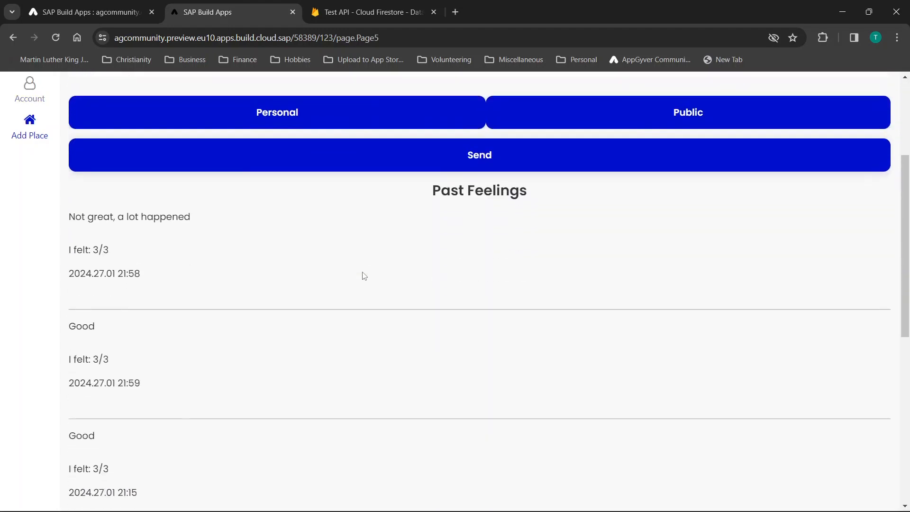
{"action": "scroll", "coordinate": [364, 276], "scroll_direction": "down", "scroll_amount": 7}
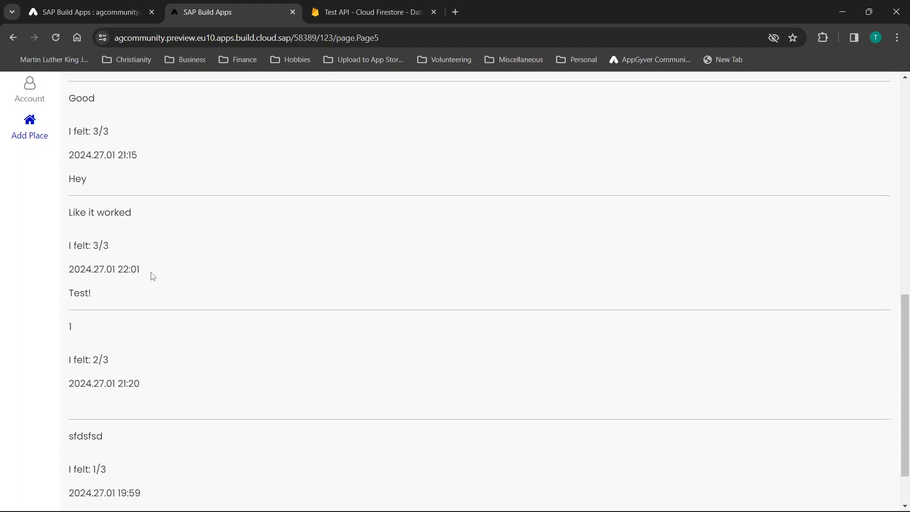
{"action": "scroll", "coordinate": [151, 276], "scroll_direction": "up", "scroll_amount": 2}
{"action": "scroll", "coordinate": [142, 137], "scroll_direction": "up", "scroll_amount": 3}
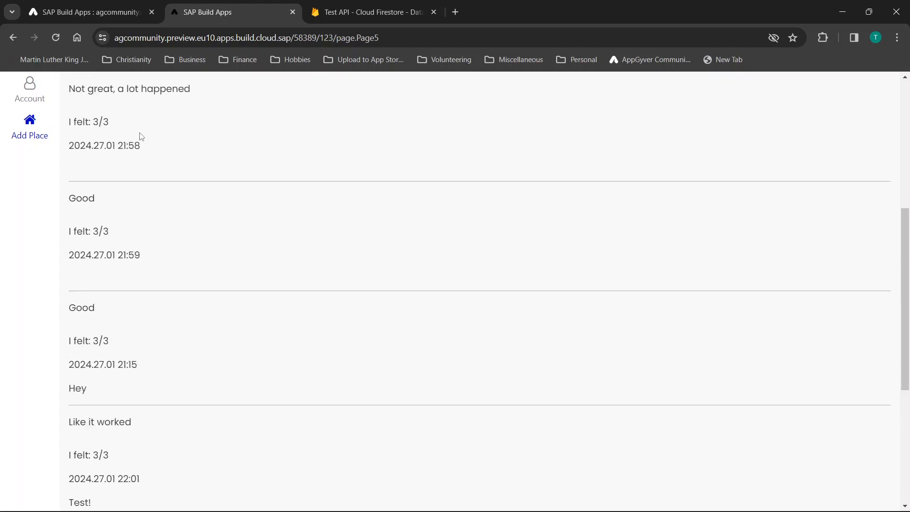
{"action": "scroll", "coordinate": [142, 136], "scroll_direction": "up", "scroll_amount": 6}
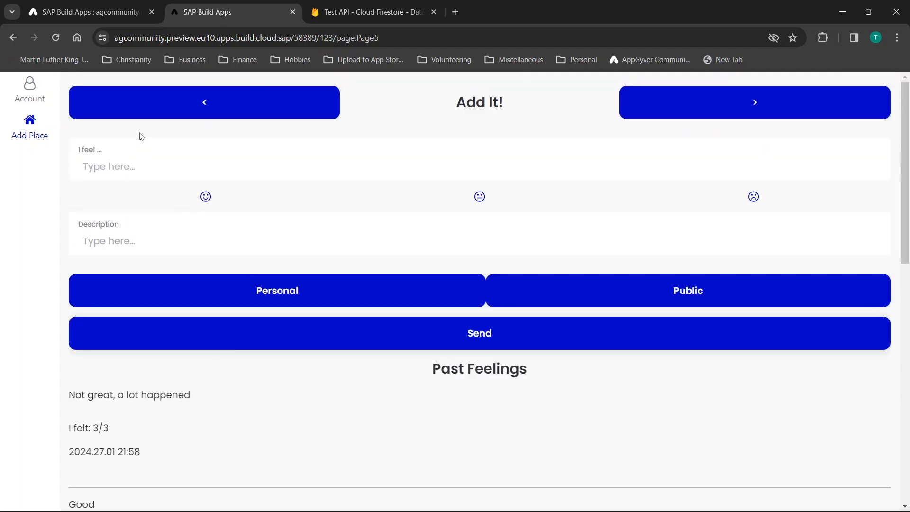
{"action": "scroll", "coordinate": [128, 392], "scroll_direction": "down", "scroll_amount": 3}
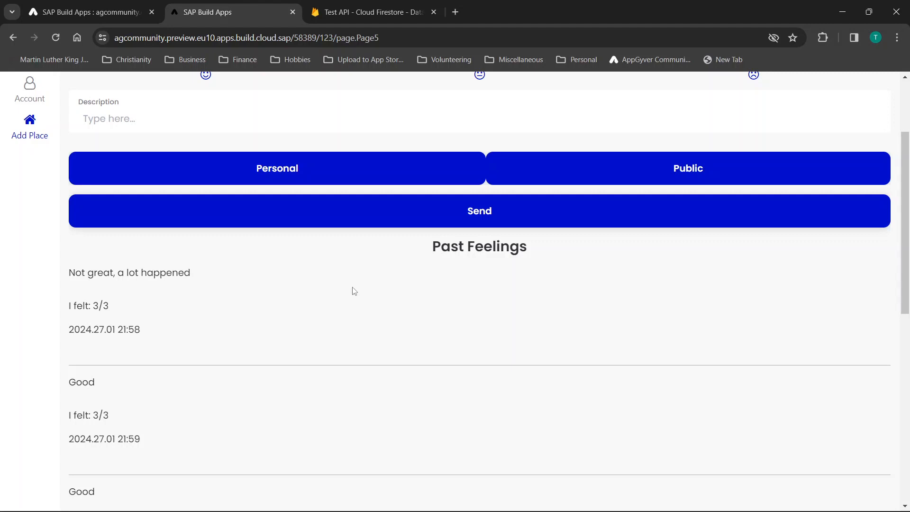
{"action": "scroll", "coordinate": [417, 283], "scroll_direction": "up", "scroll_amount": 3}
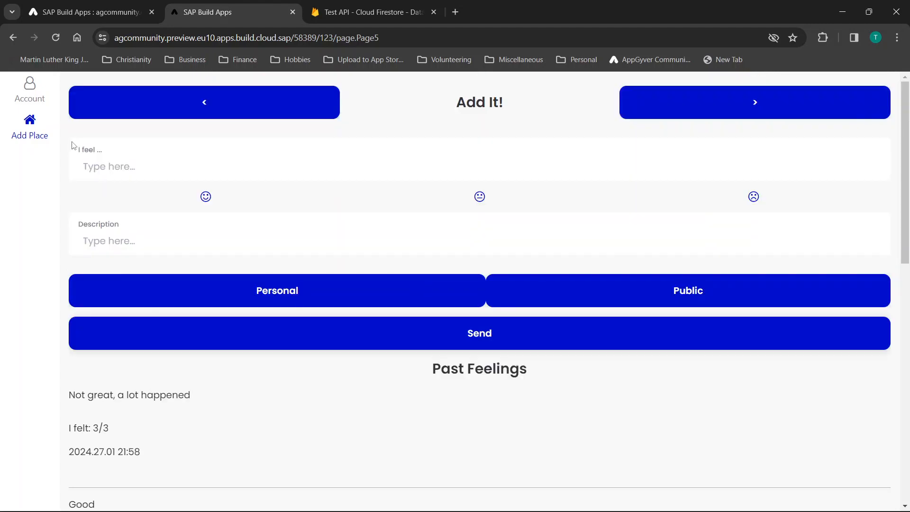
{"action": "left_click", "coordinate": [29, 90]}
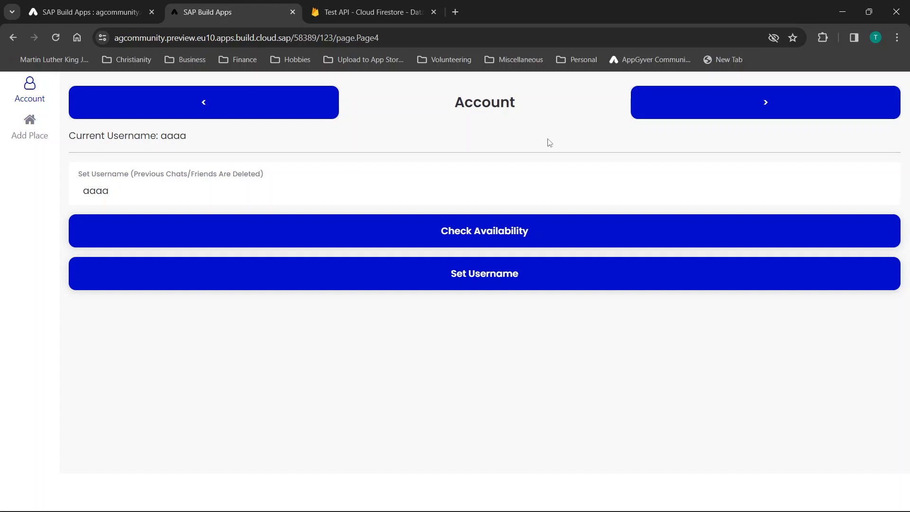
{"action": "left_click", "coordinate": [29, 126]}
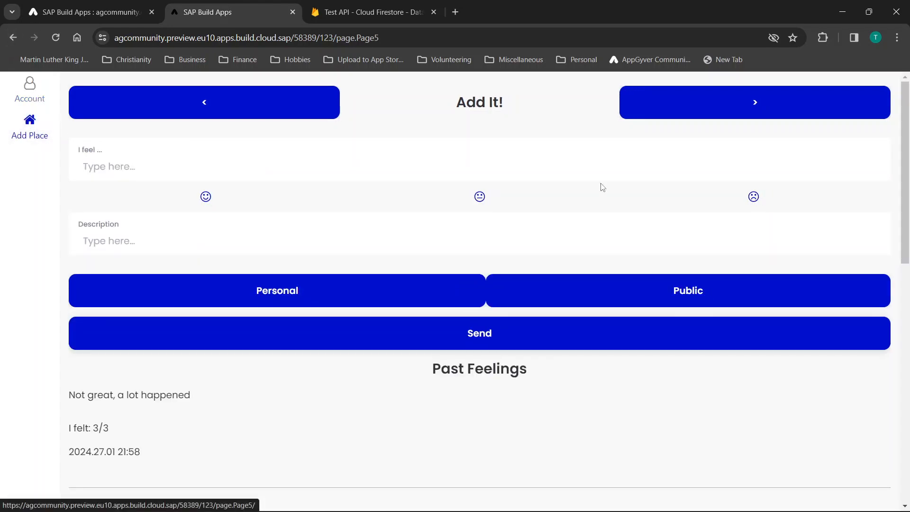